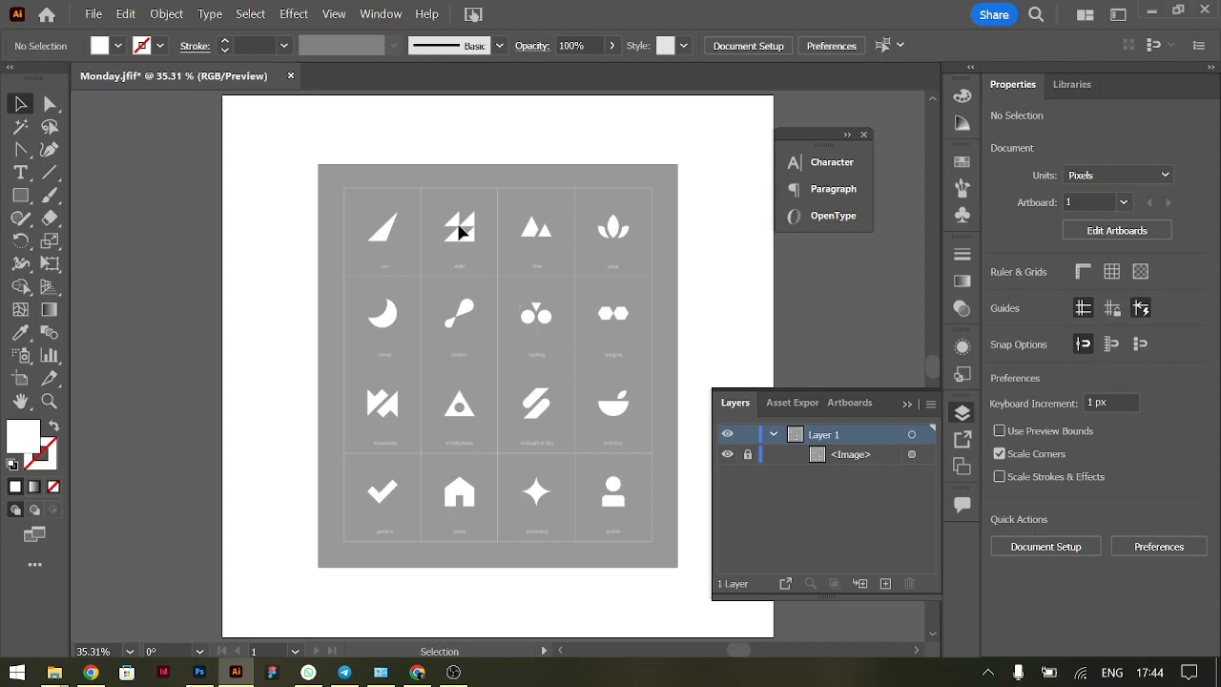
Check the icon reference image's opacity and lock the image in place
key("ctrl")
key("ctrl+minus")
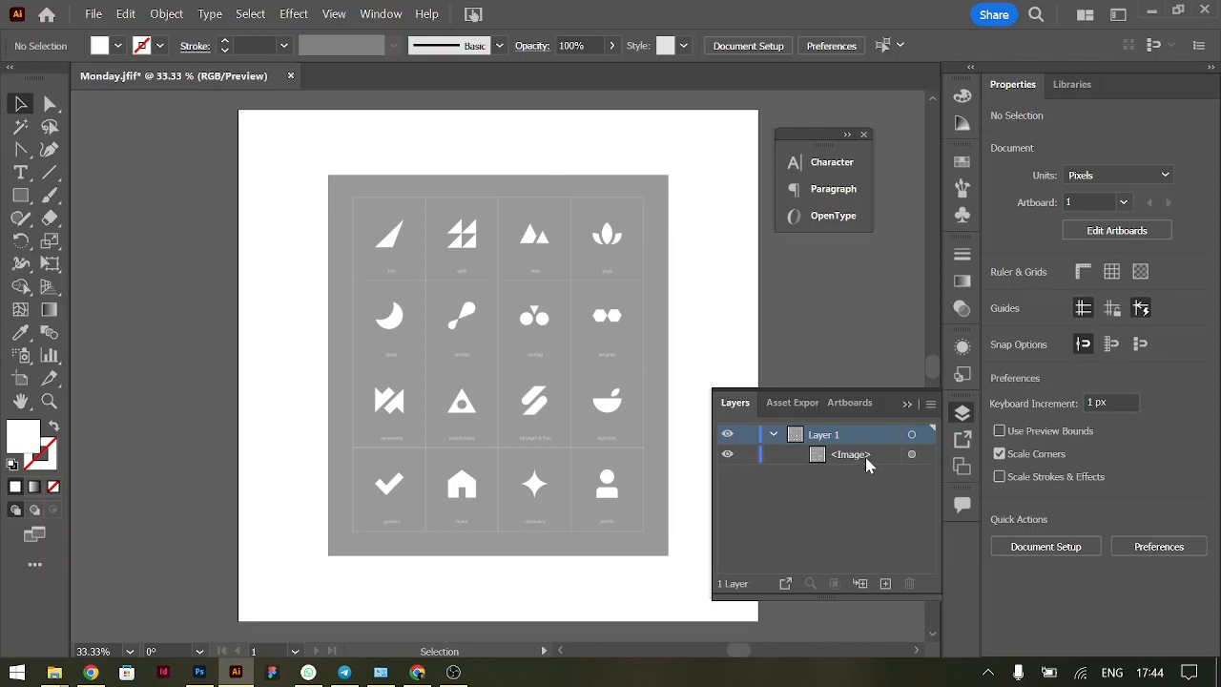
left_click(912, 454)
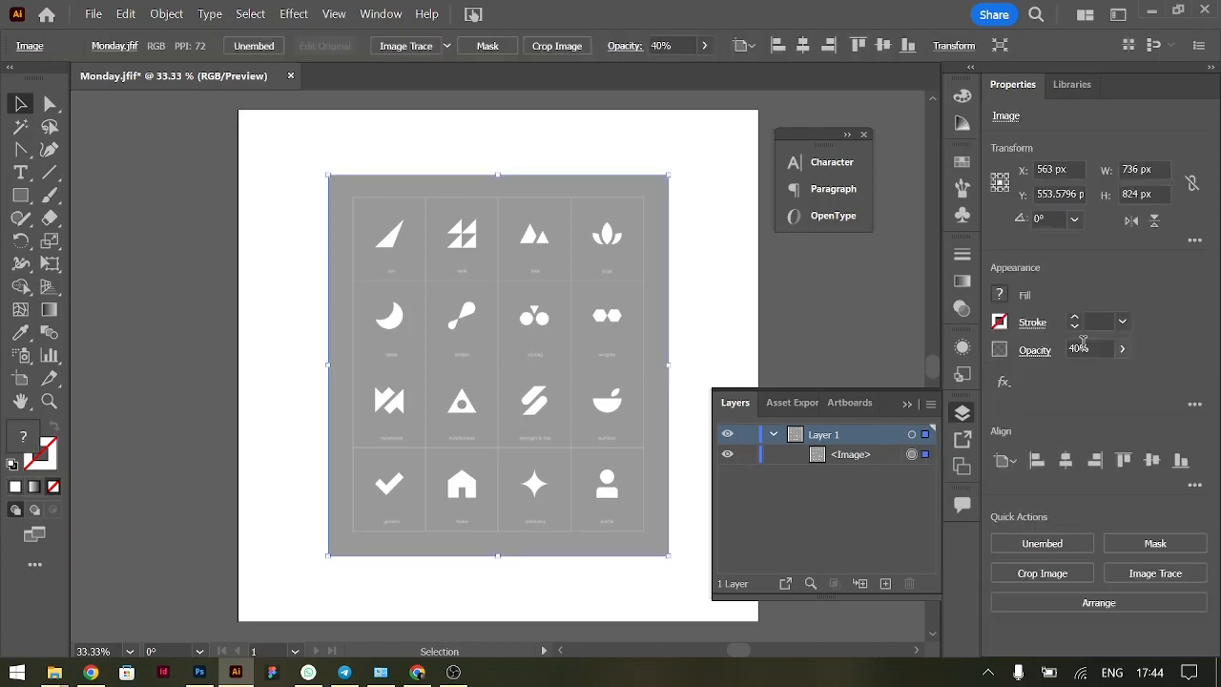
left_click(1097, 348)
key("ctrl+2")
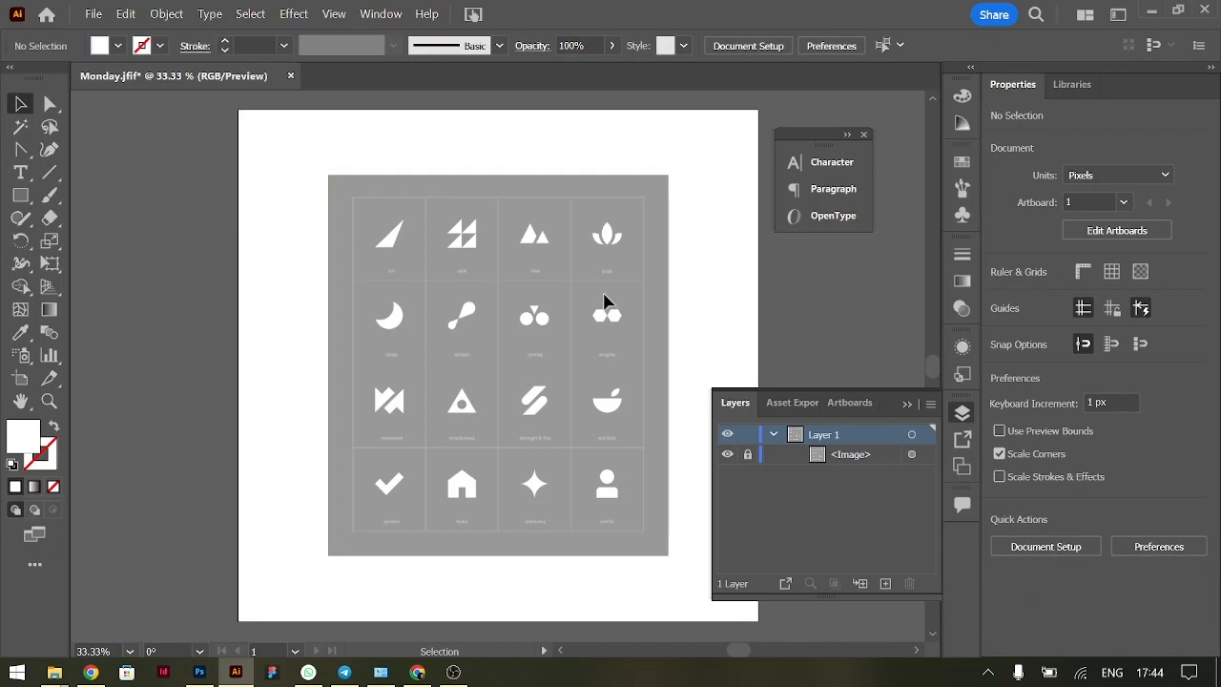
Trace the run icon's triangle with the Pen tool as a closed white shape, about 61 by 58 px
key("ctrl+equal")
key("ctrl+equal")
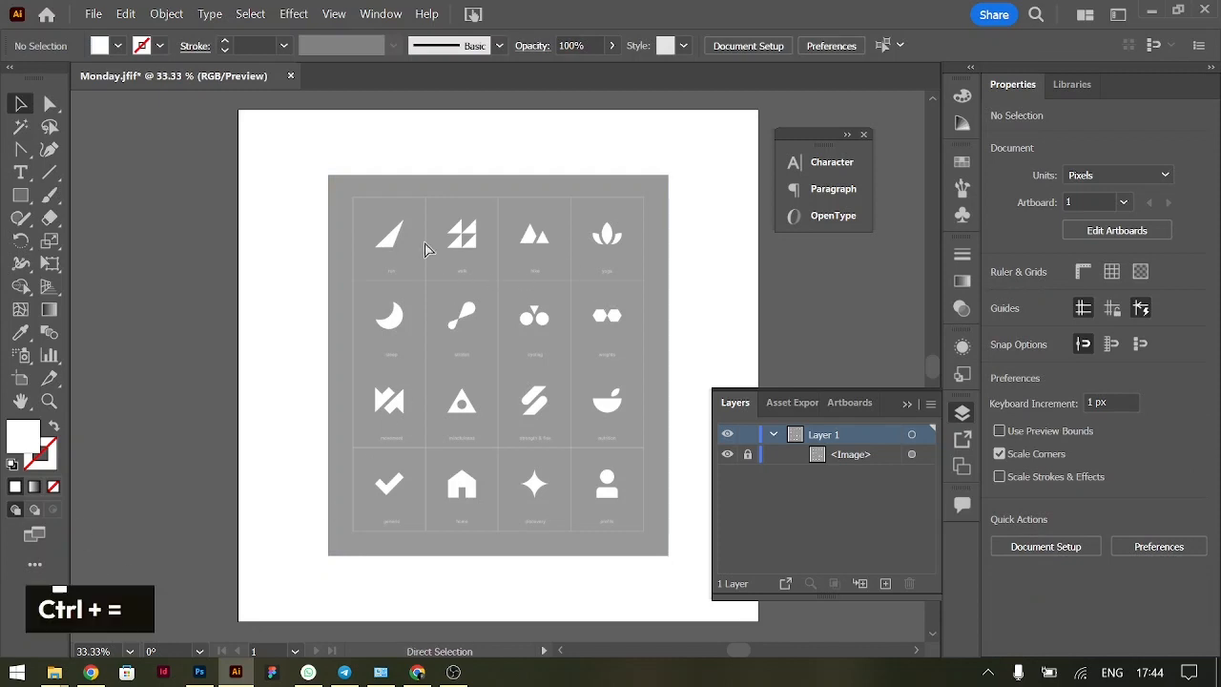
scroll(426, 250, "up", 4)
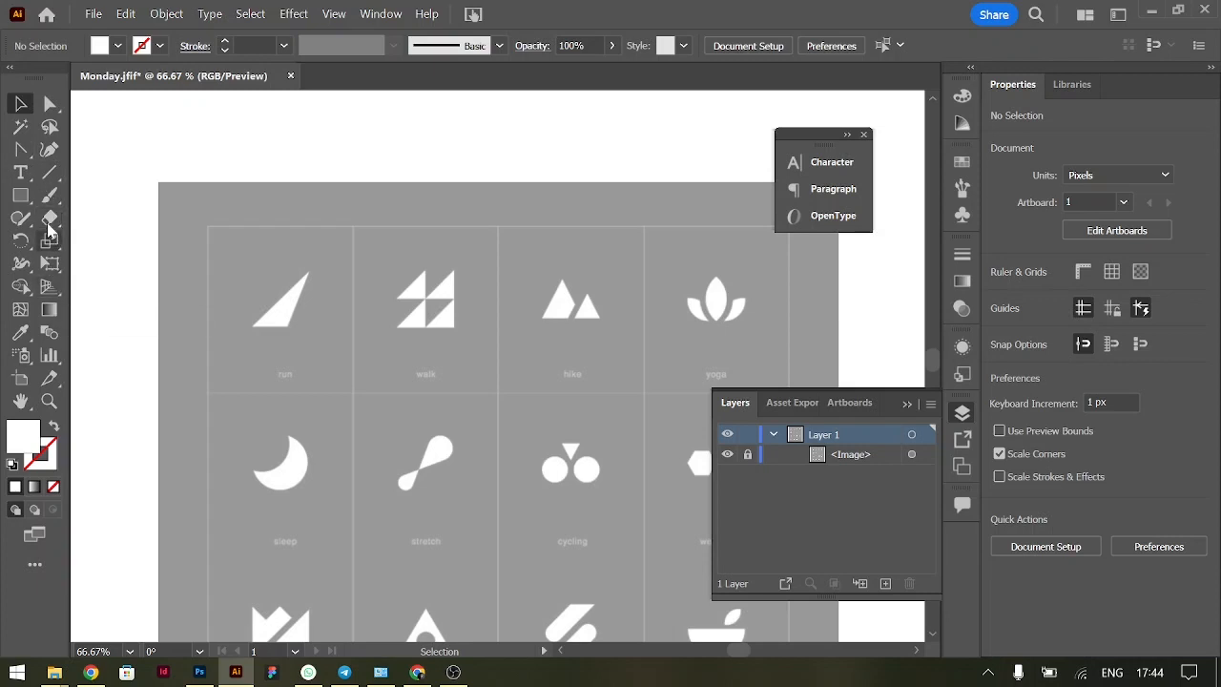
right_click(28, 153)
left_click(78, 153)
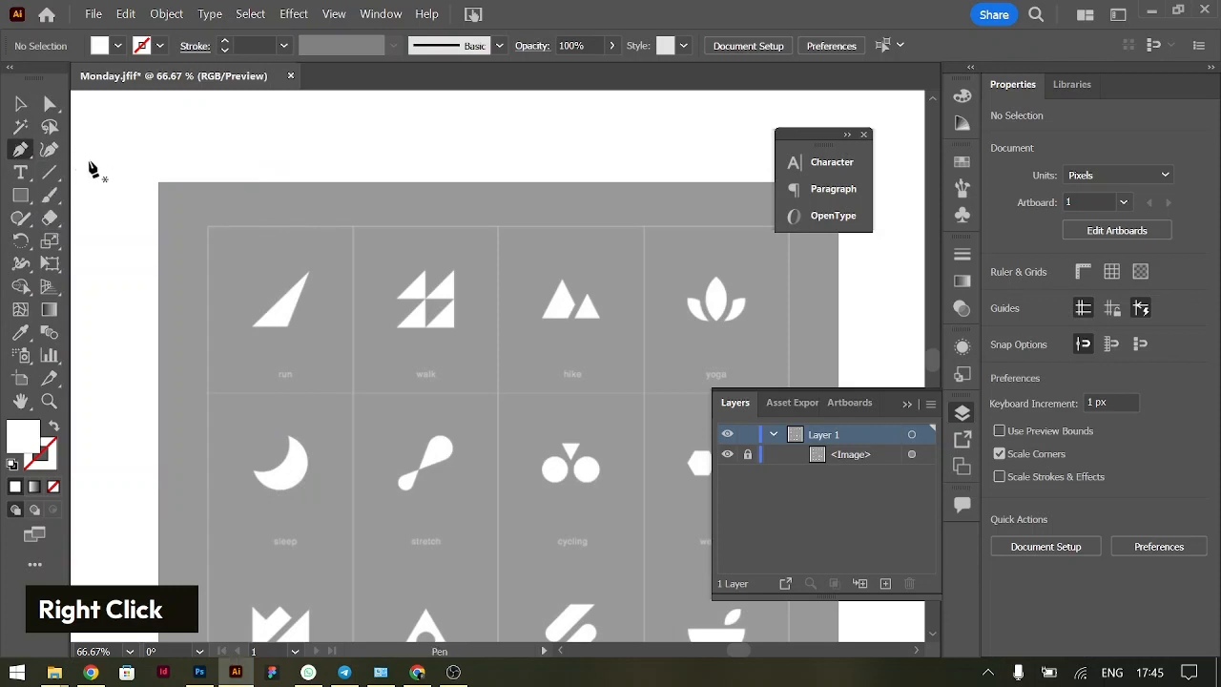
right_click(24, 154)
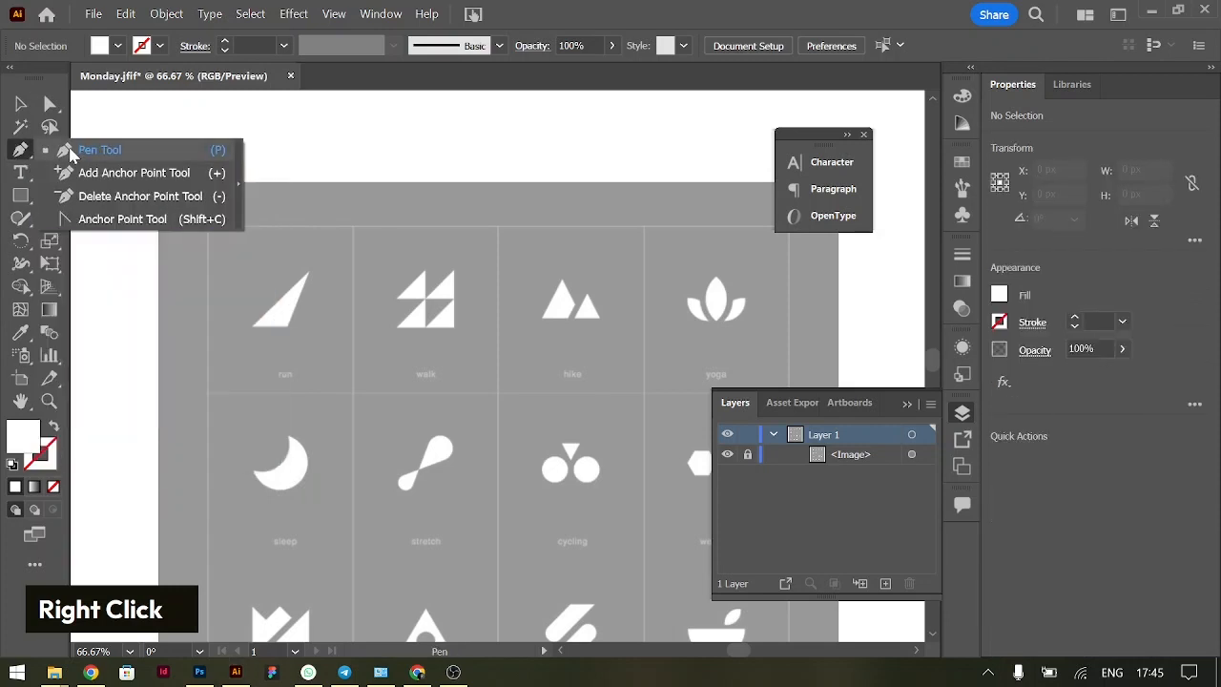
left_click(71, 151)
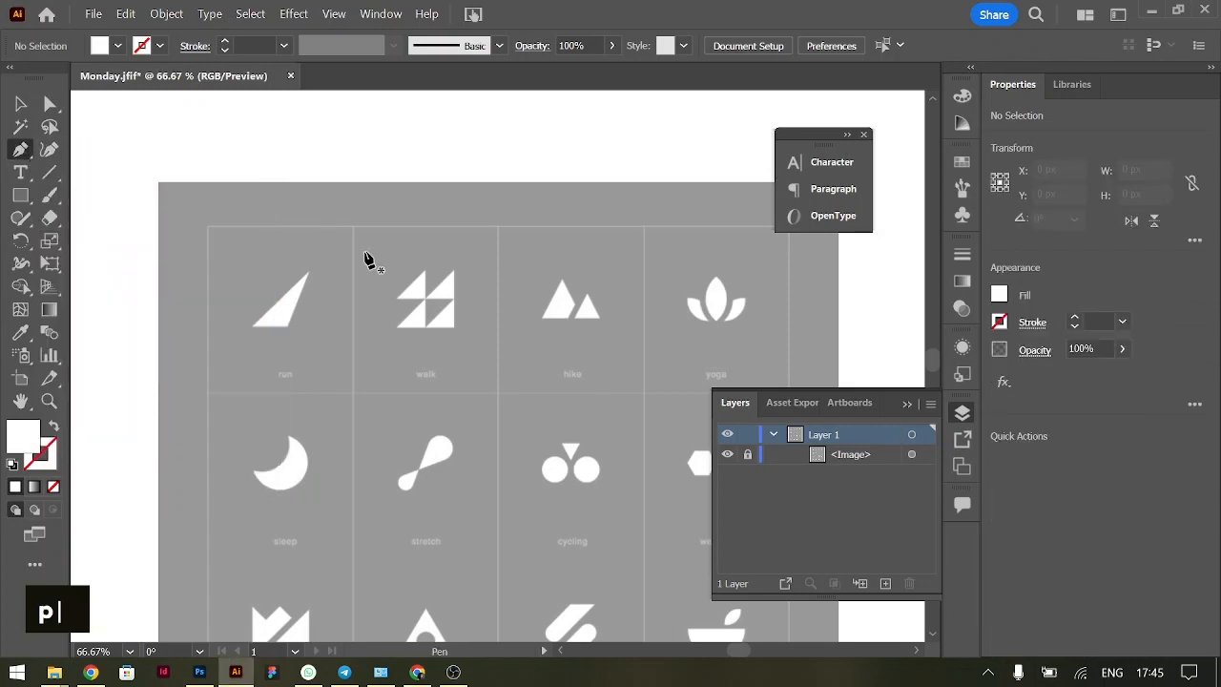
left_click(252, 326)
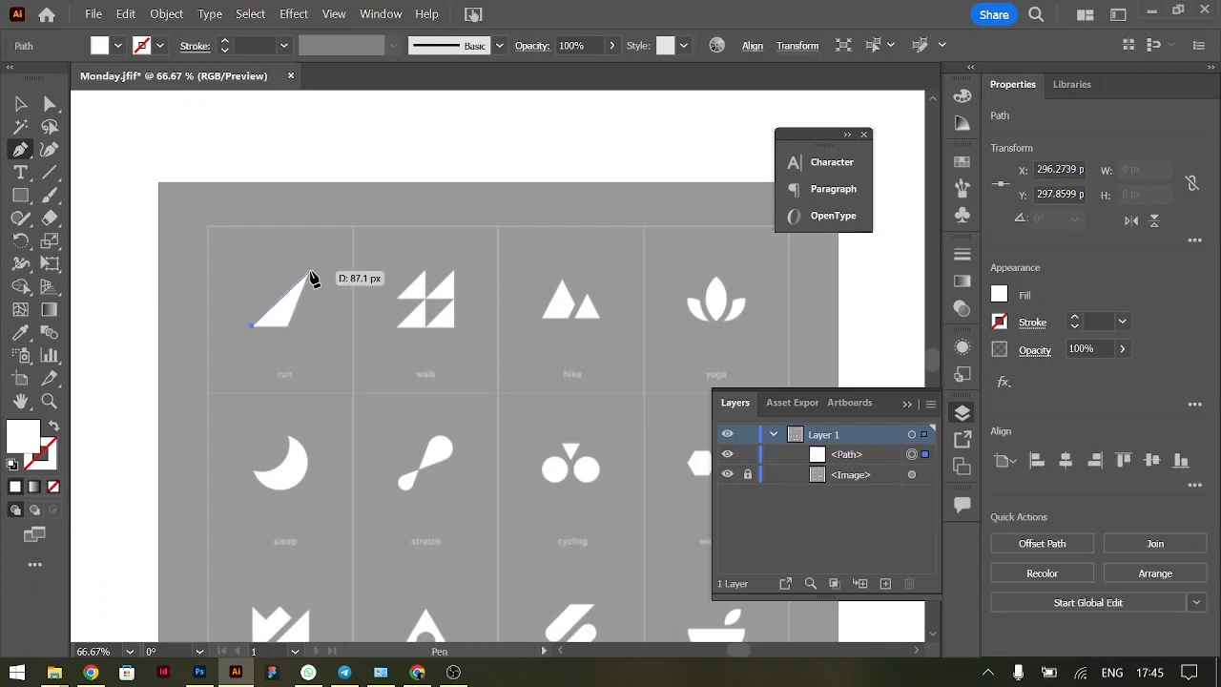
left_click(308, 274)
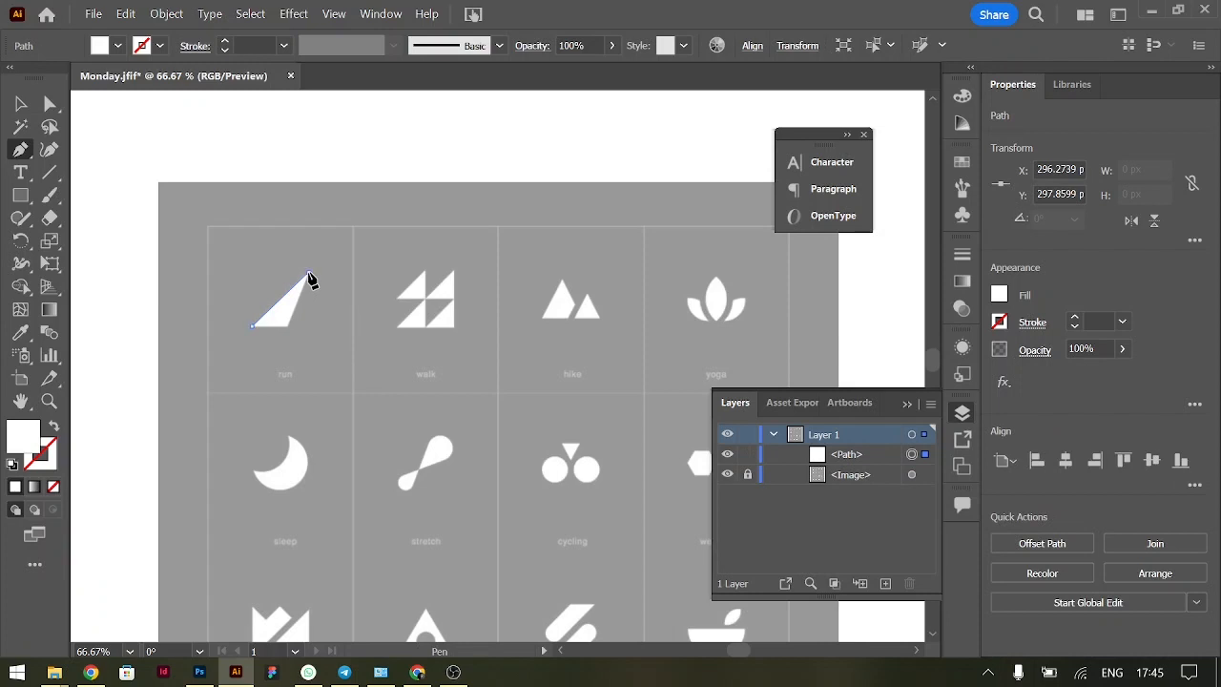
left_click(289, 325)
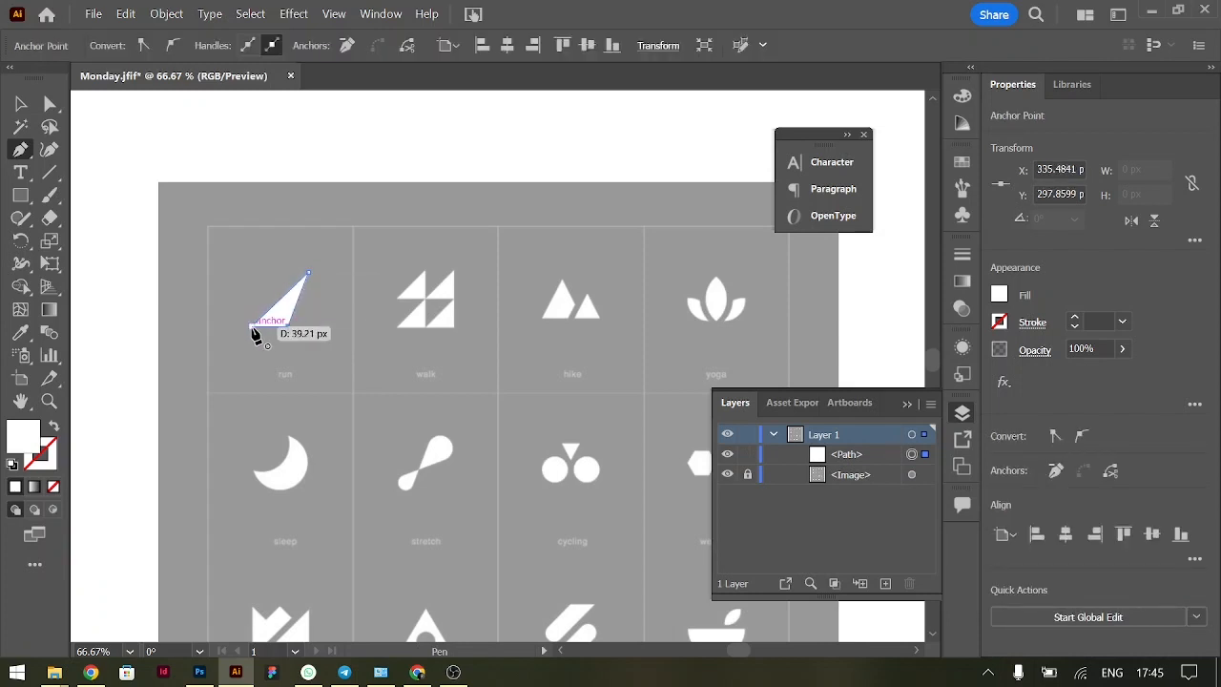
left_click(253, 327)
left_click(21, 103)
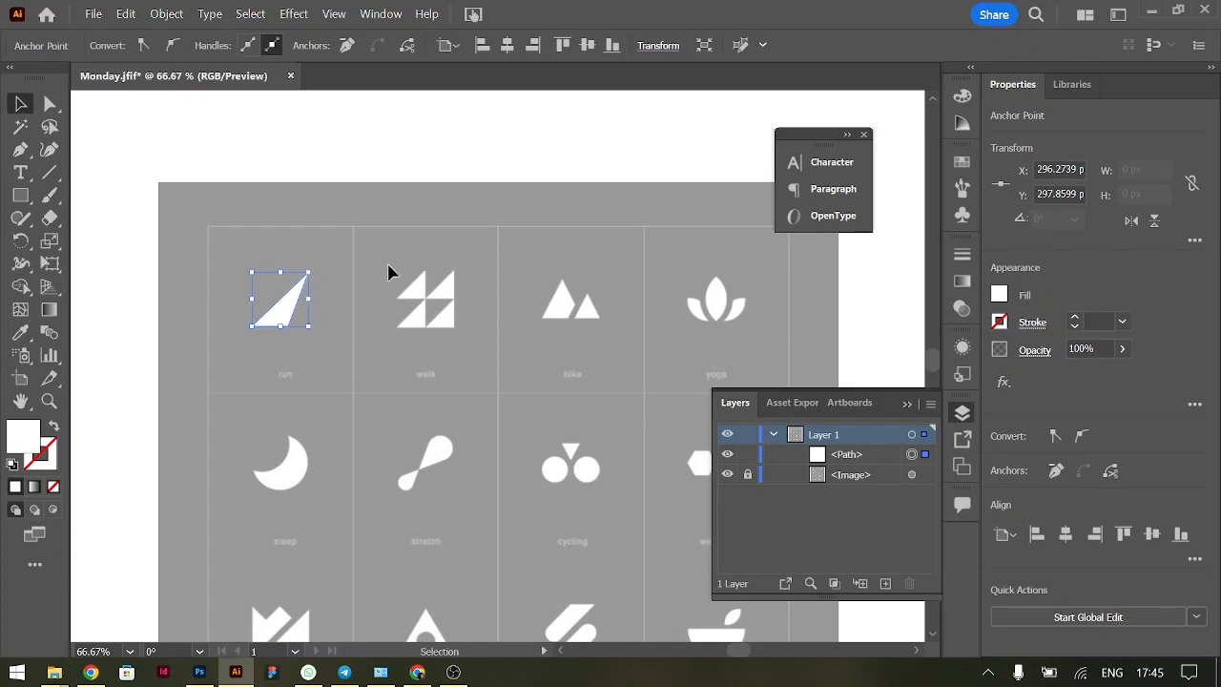
Try moving the traced run triangle off the reference icon, and undo the move
left_click_drag(281, 318, 220, 260)
key("ctrl+z")
left_click(395, 322)
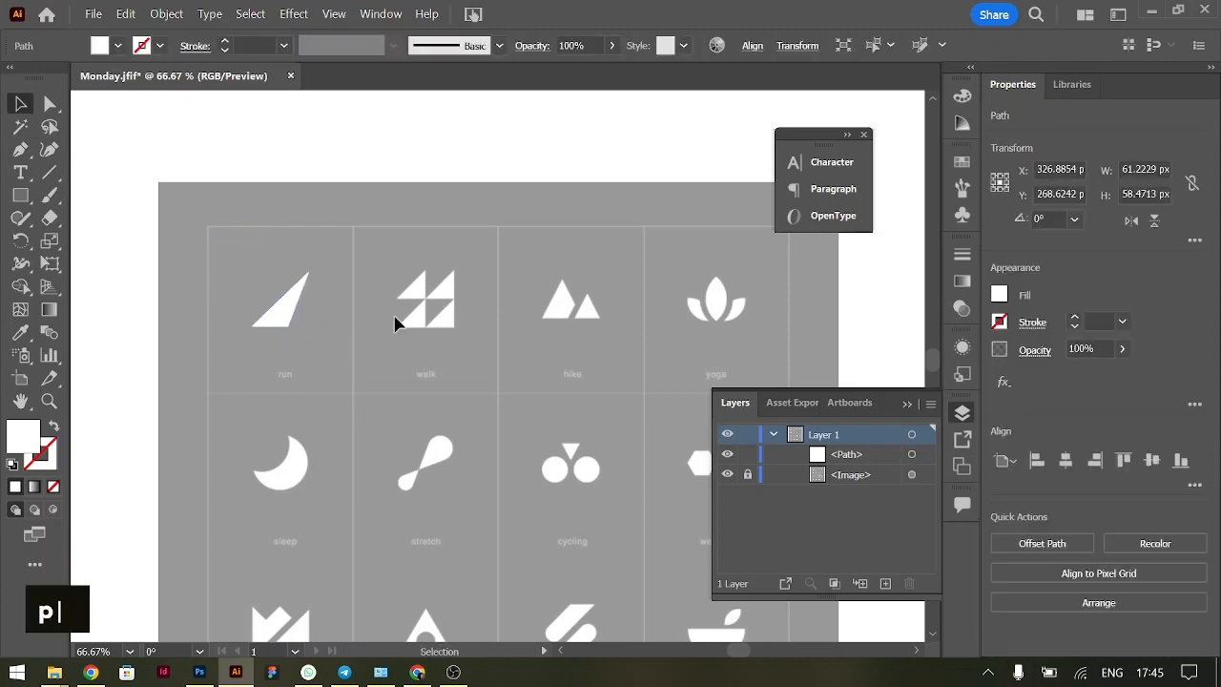
Trace the walk icon's upper-left triangle with the Pen tool as a closed shape, about 31 by 32 px
key("ctrl+equal")
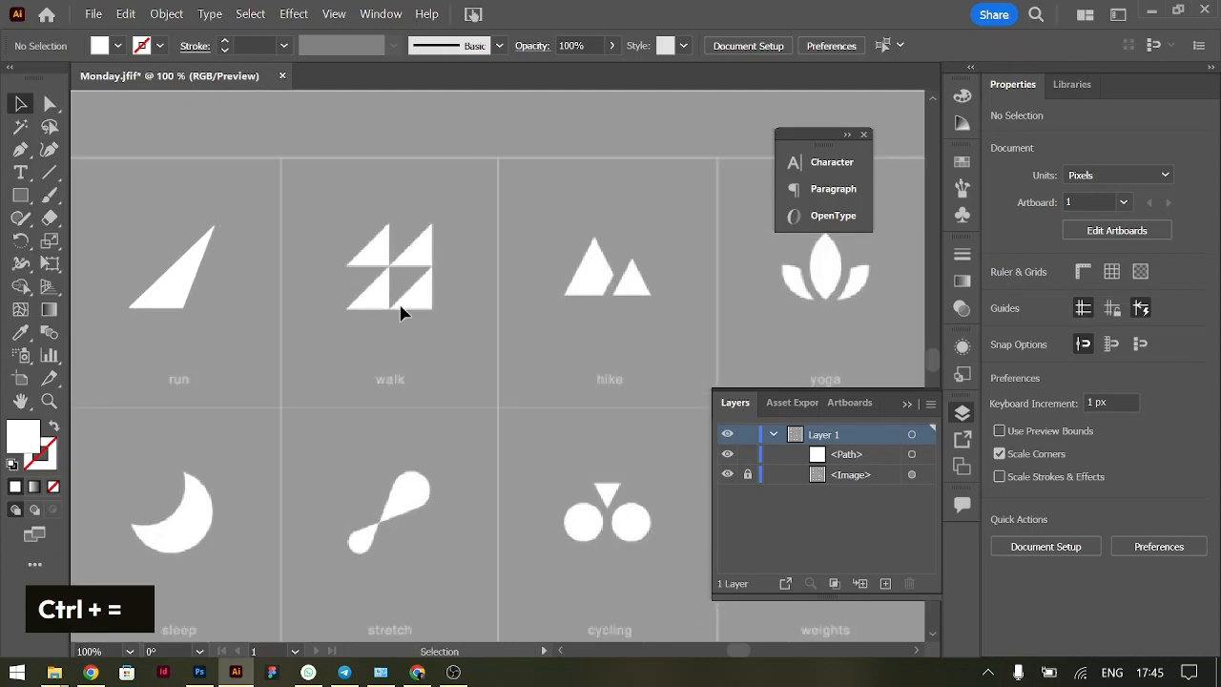
scroll(403, 313, "left", 1)
scroll(401, 312, "up", 1)
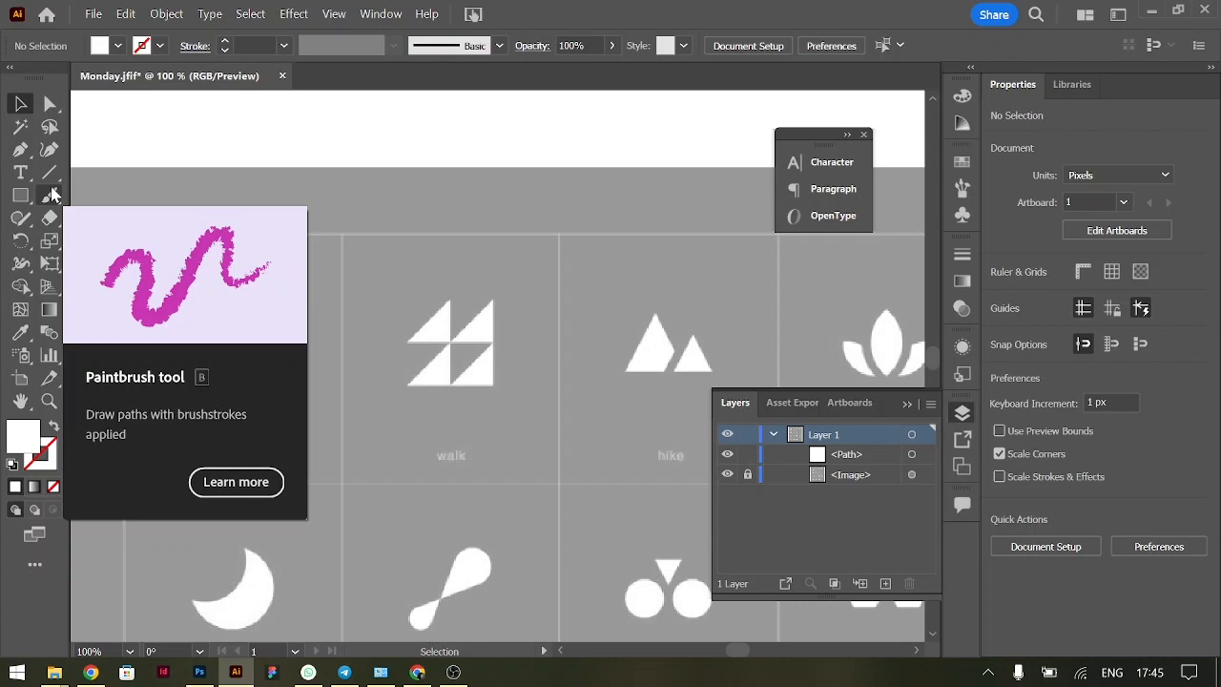
left_click(18, 150)
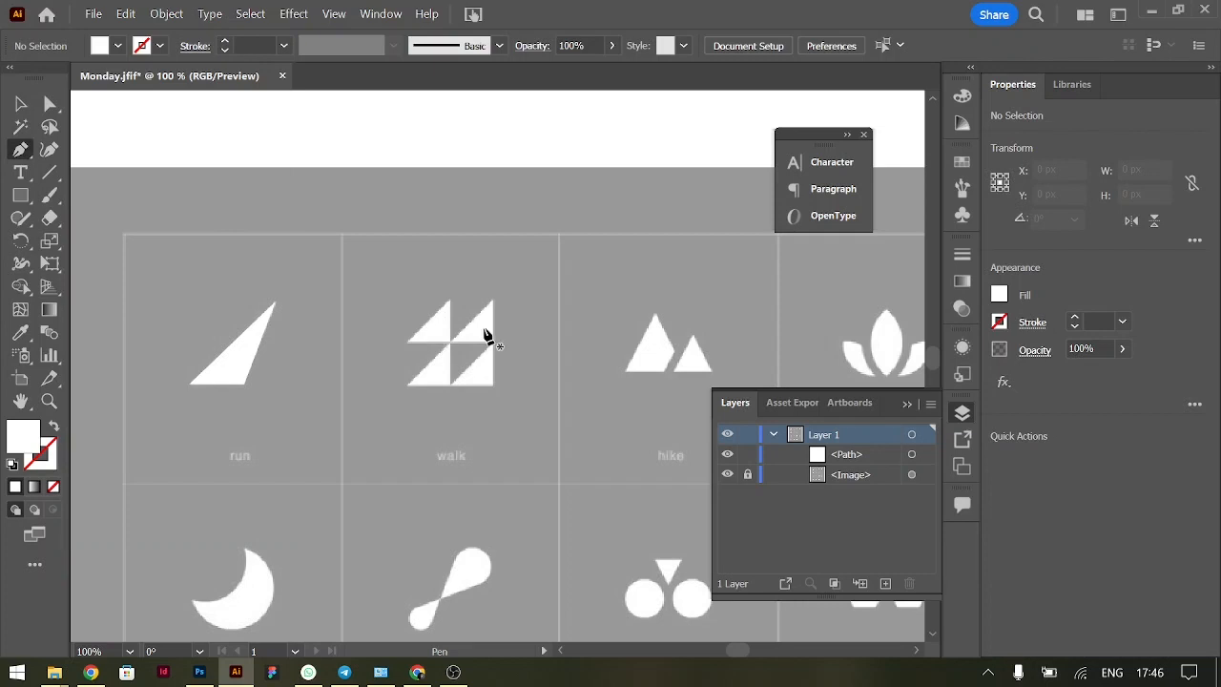
left_click(408, 343)
left_click(449, 301)
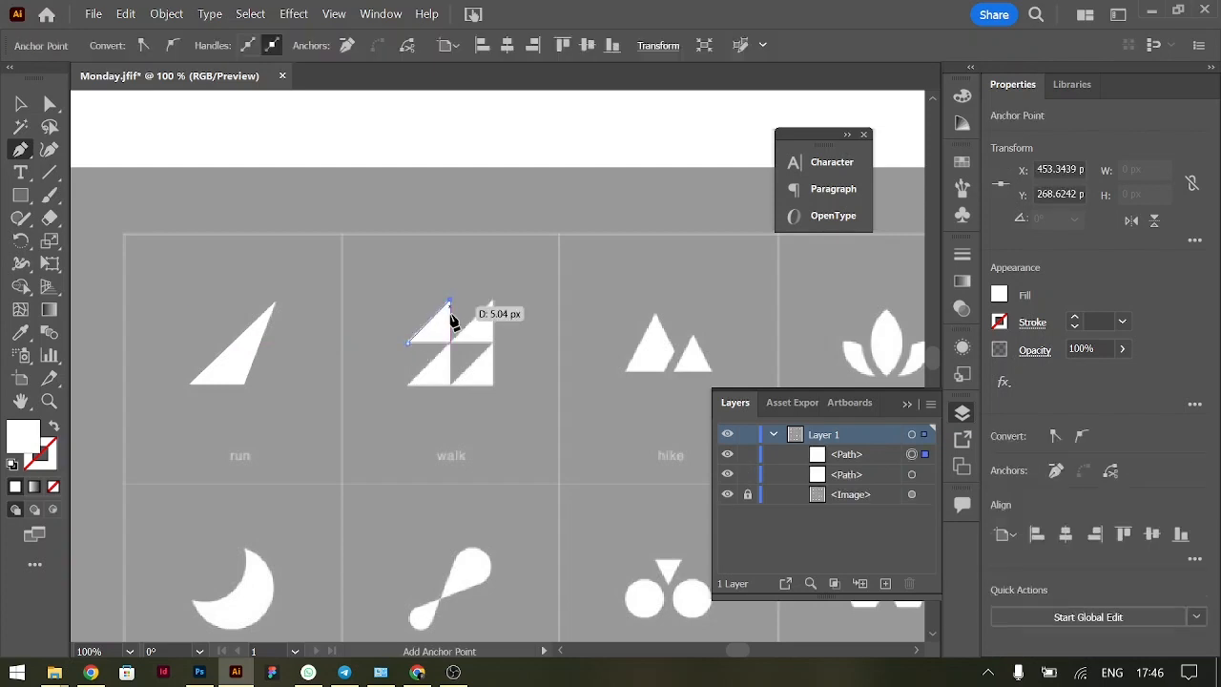
left_click(449, 343)
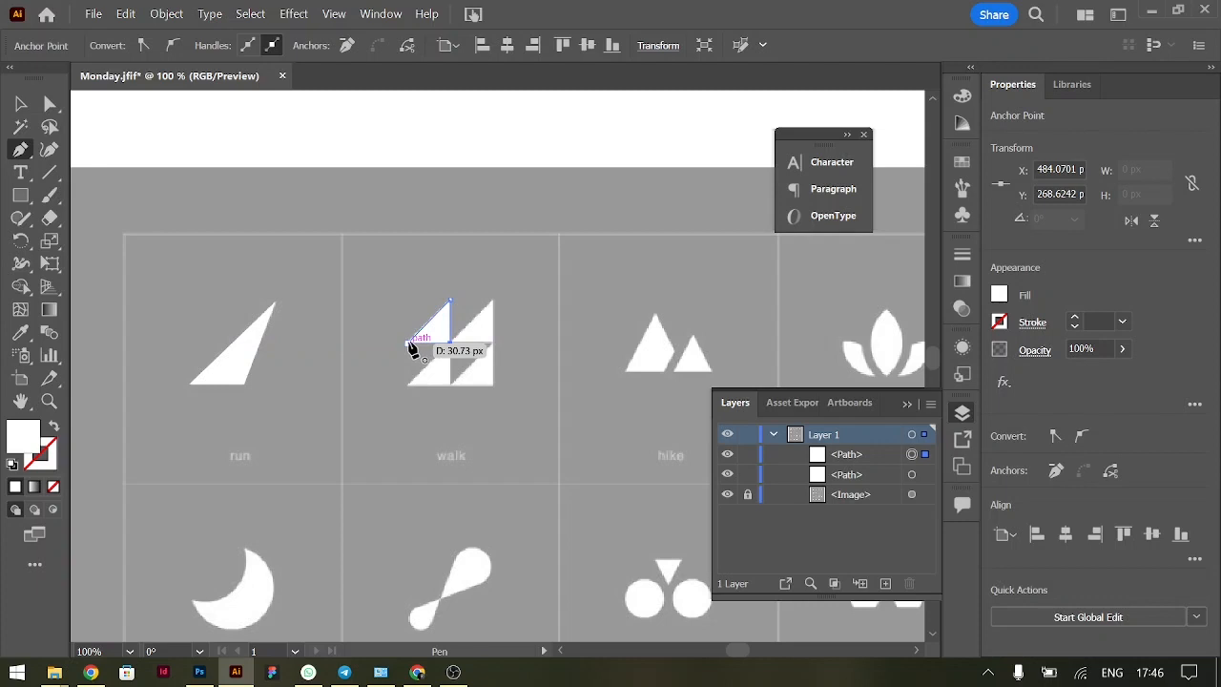
left_click(409, 343)
left_click(27, 103)
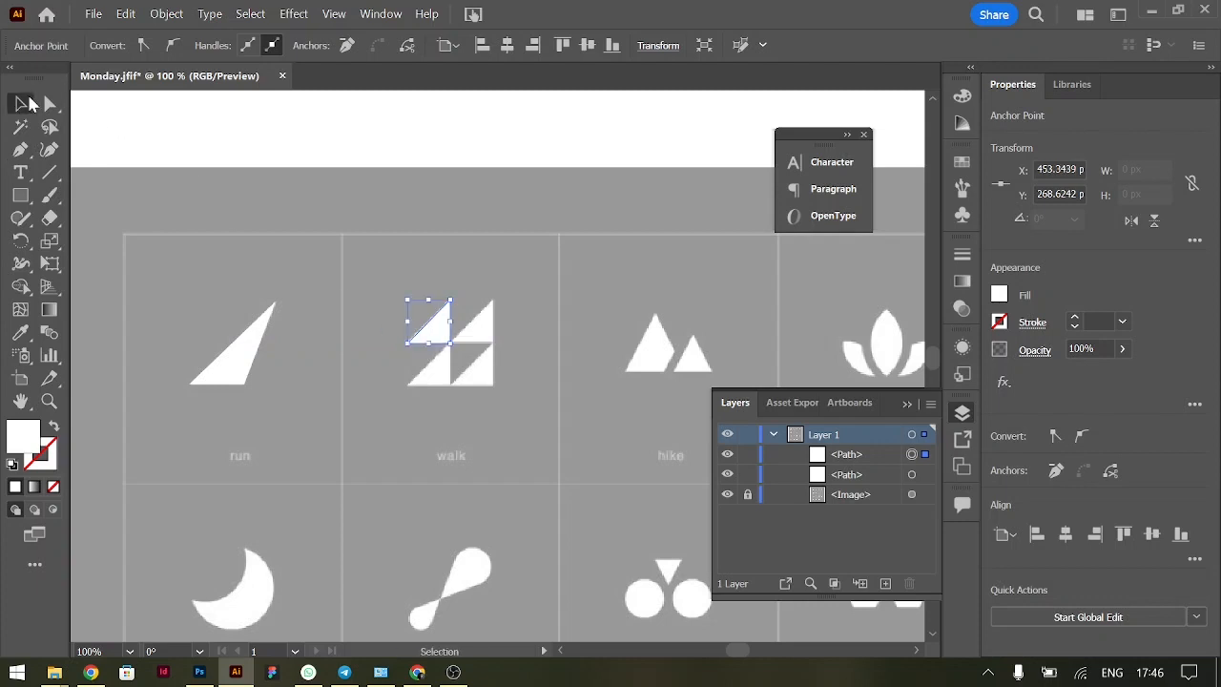
Try moving the traced walk triangle off the reference icon, and undo the move
left_click_drag(445, 338, 360, 280)
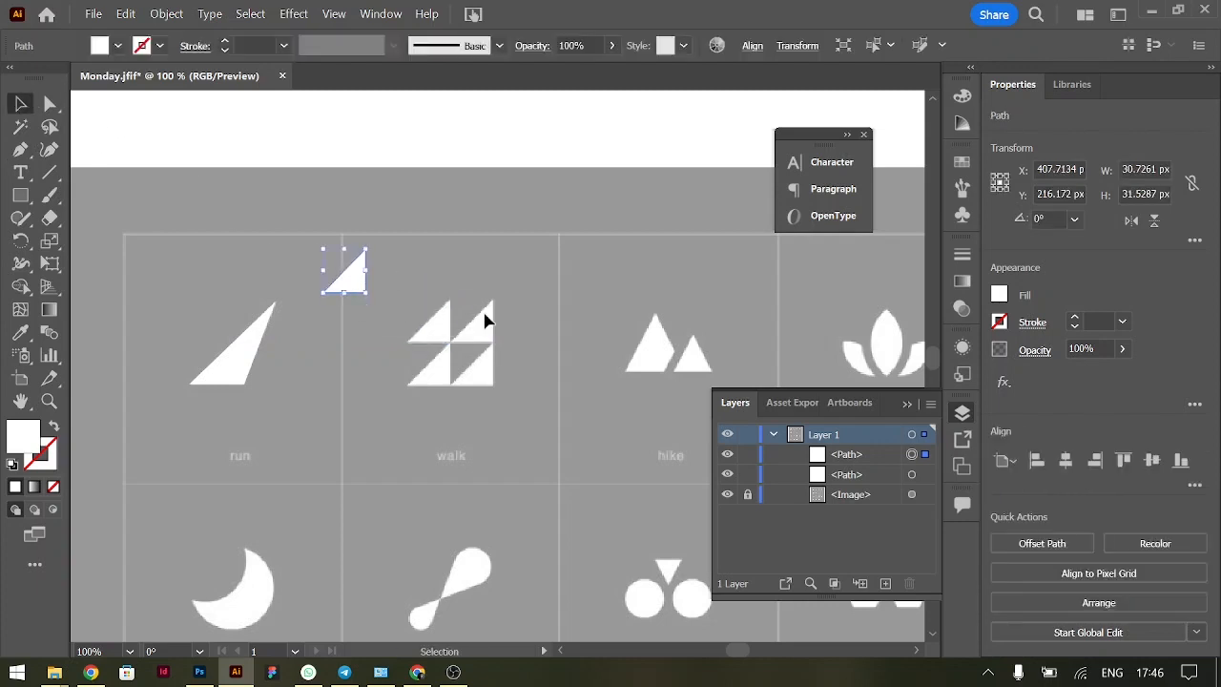
key("ctrl+z")
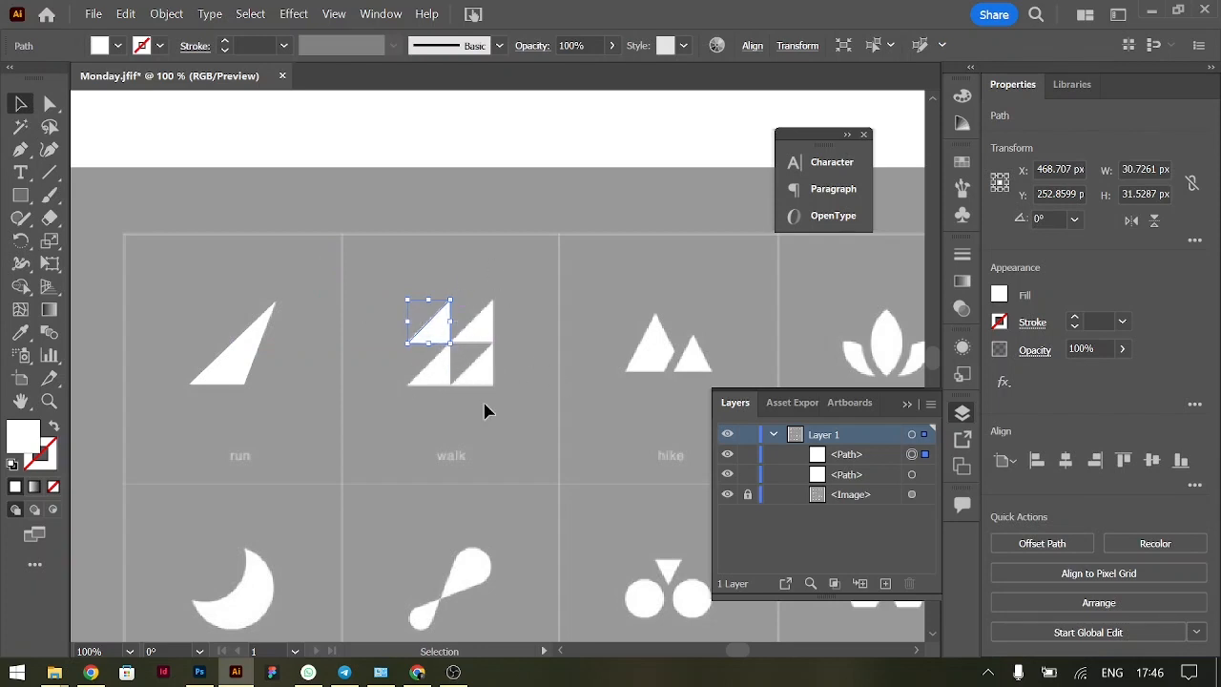
left_click(441, 334, "alt")
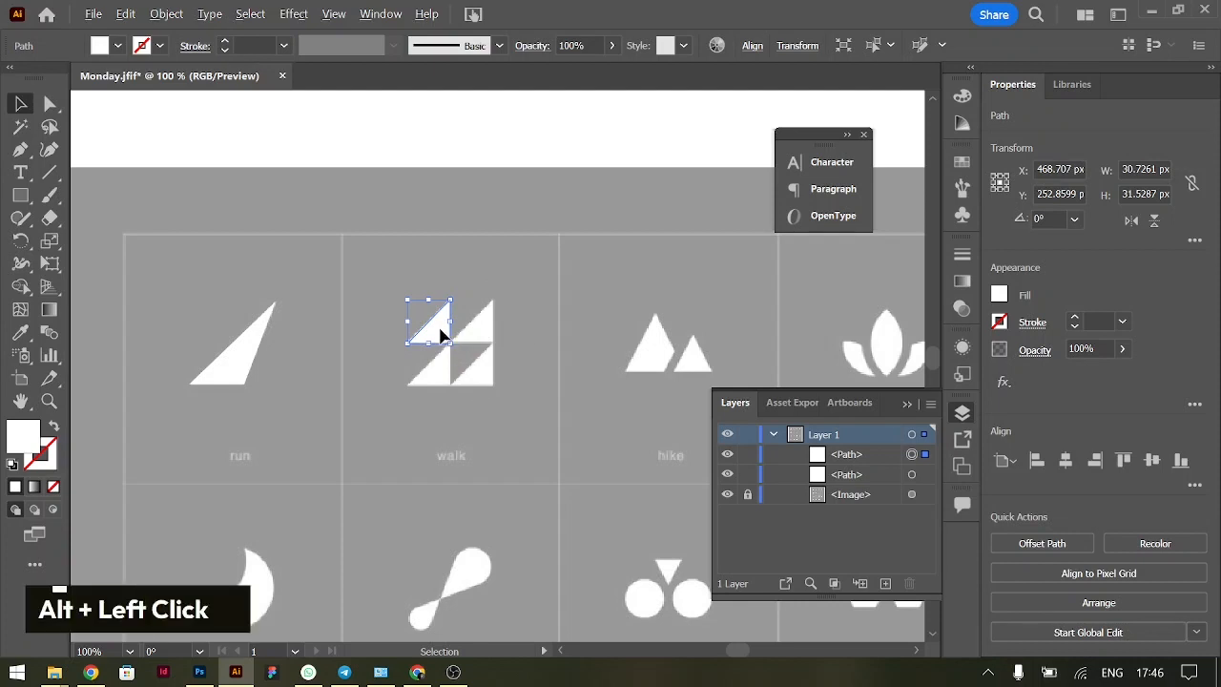
left_click(453, 334, "alt")
left_click(436, 336, "alt")
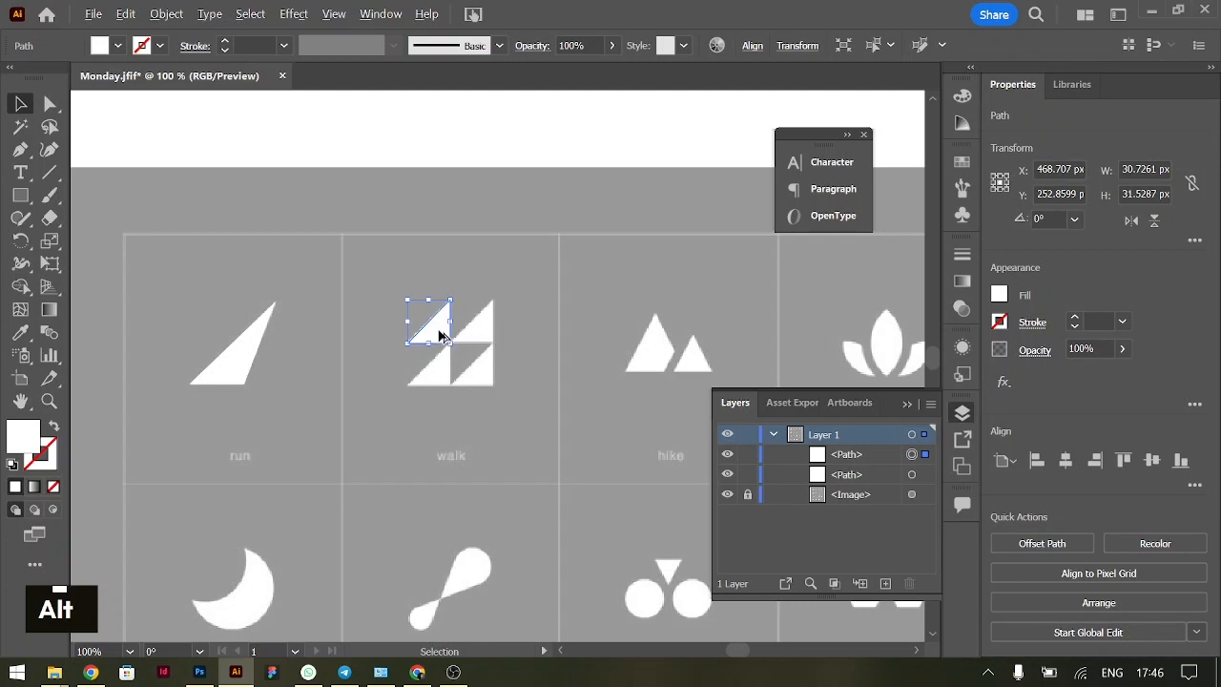
Duplicate the traced triangle to its right, and copy both triangles straight down to complete the walk icon's two-by-two pattern
left_click_drag(441, 334, 474, 273)
left_click(439, 332, "shift")
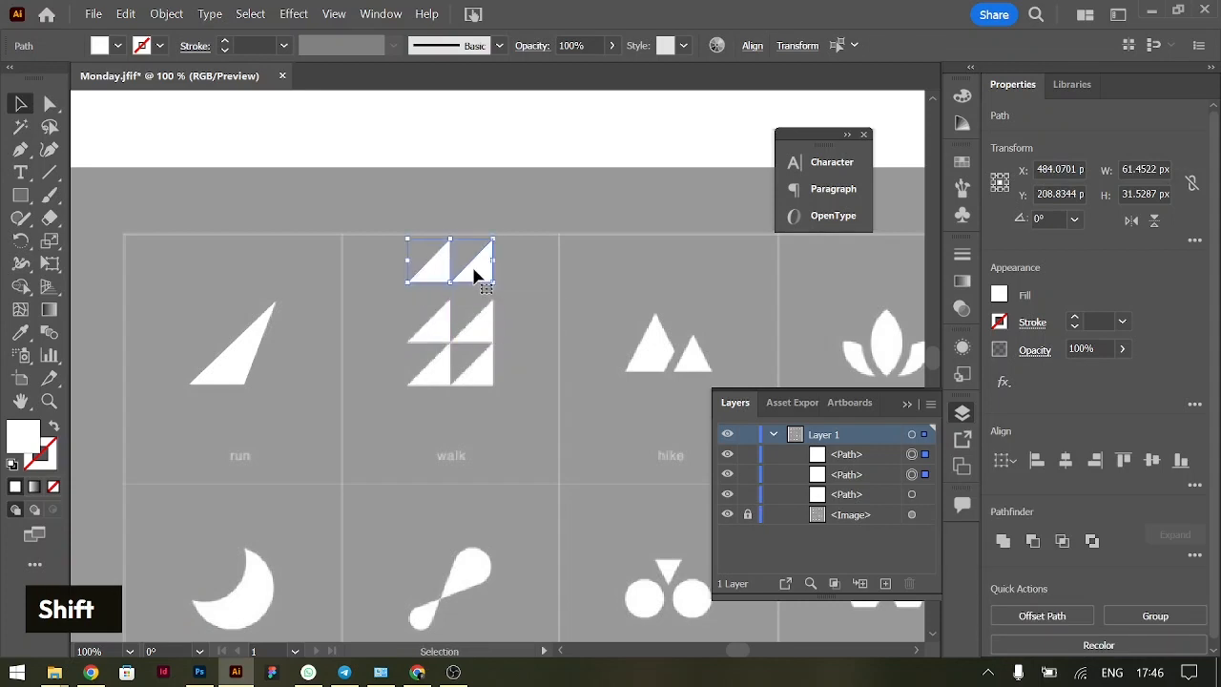
key("ctrl+z")
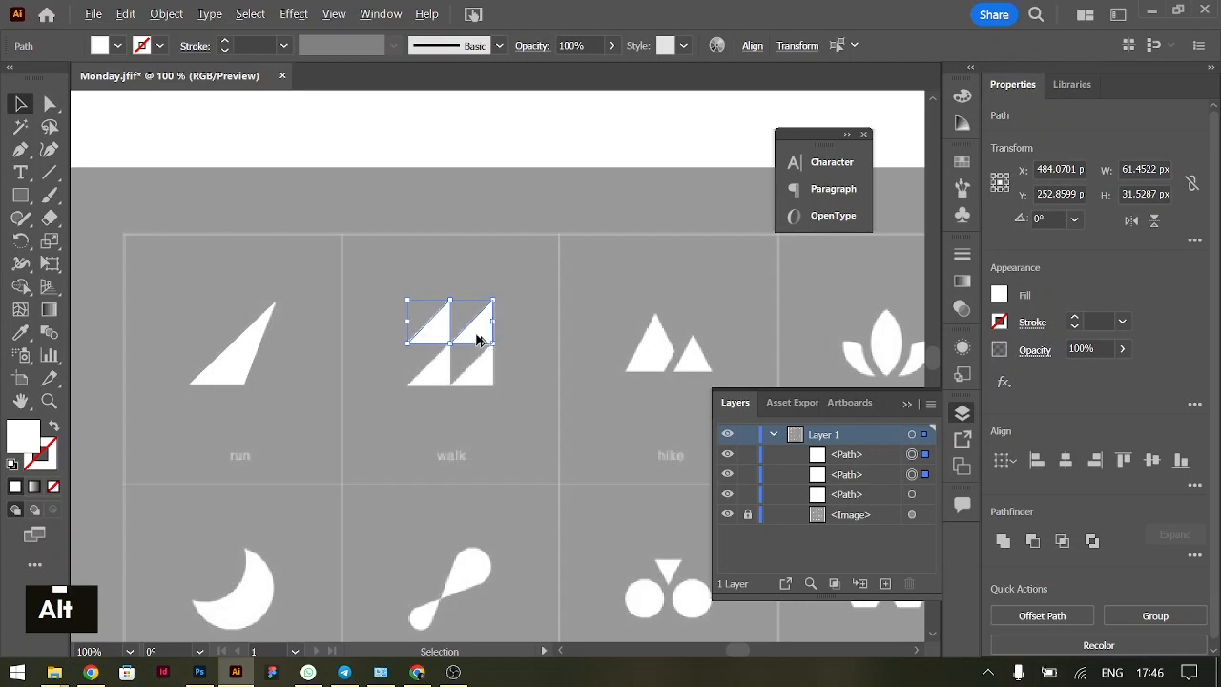
left_click_drag(477, 340, 477, 378)
left_click(564, 371)
Try moving all four walk triangles up off the reference icon, and undo the move
left_click_drag(383, 284, 576, 439)
left_click_drag(472, 339, 439, 234)
left_click(546, 297)
key("ctrl+z")
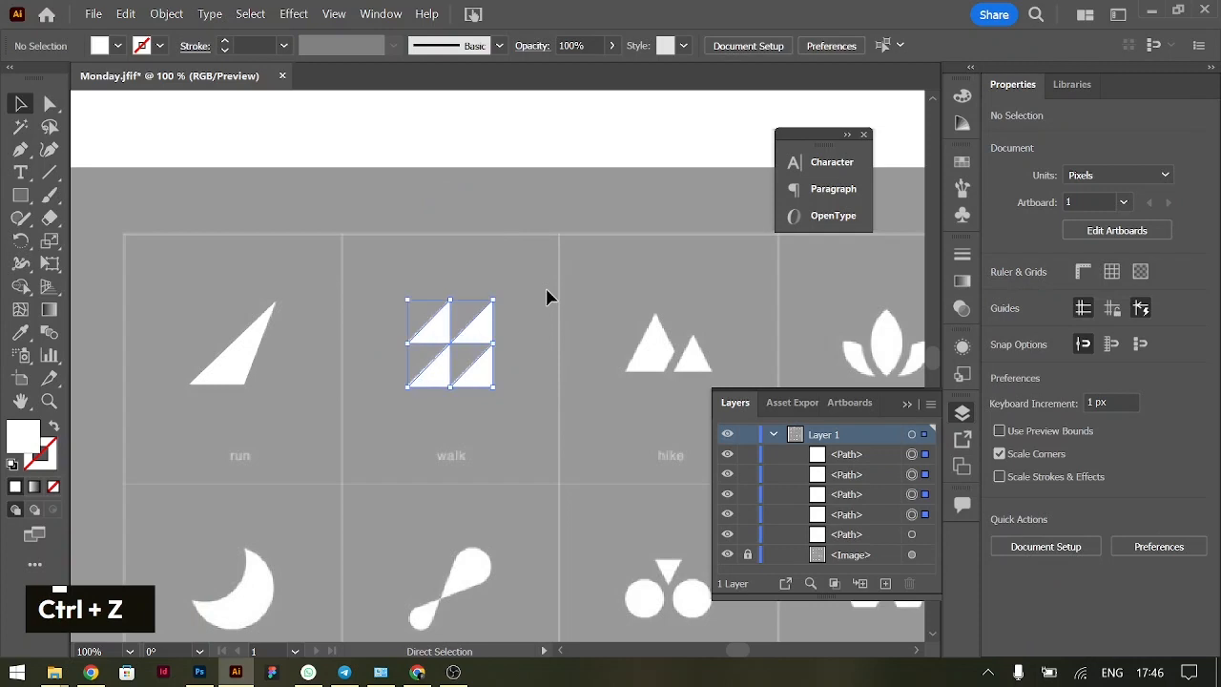
left_click(557, 352)
Draw a white square of about 31.5 px over the walk icon's upper-left triangle with the Rectangle tool
scroll(378, 421, "left", 2)
scroll(382, 417, "right", 4)
scroll(381, 466, "up", 1)
left_click(19, 195)
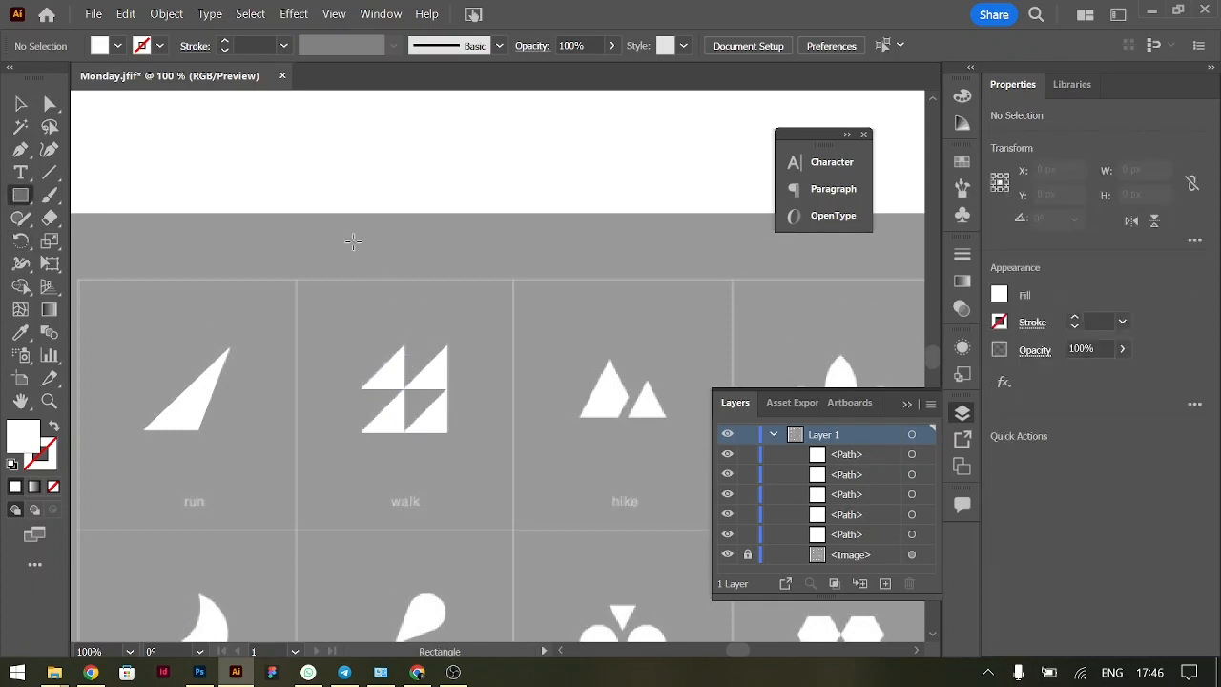
left_click_drag(397, 380, 367, 342)
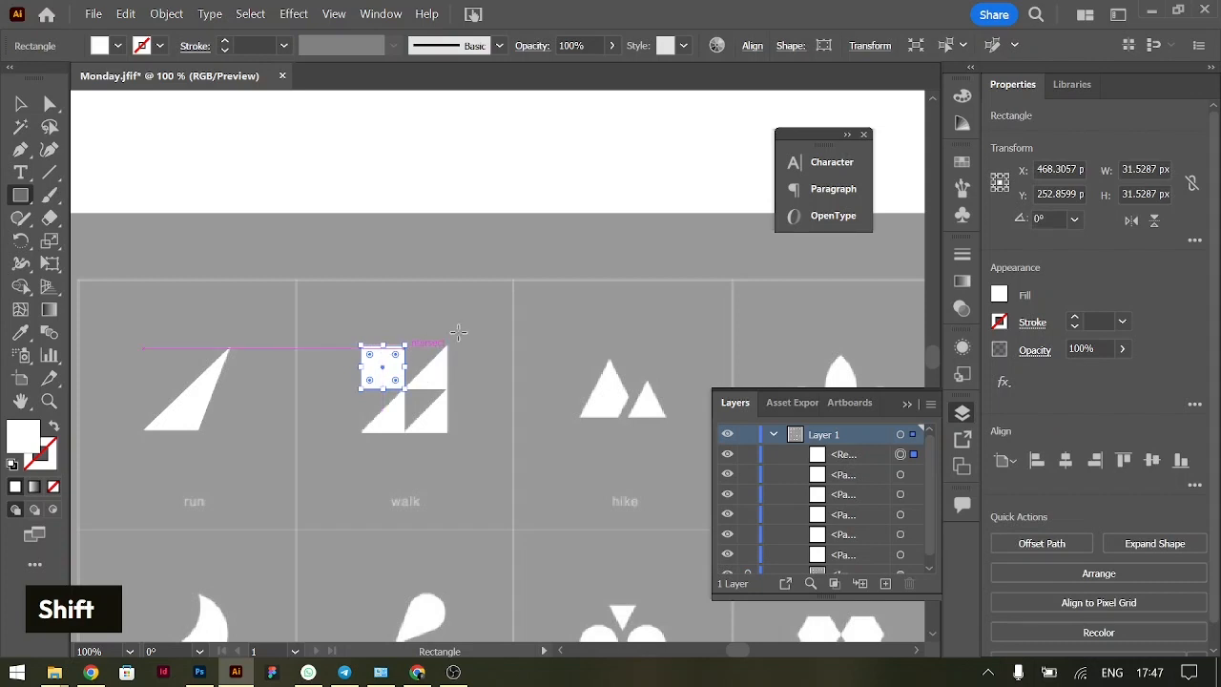
Draw a 225° diagonal line through the square's upper-right and lower-left corners, extending past both, about 39.7 px wide and high
key("ctrl+equal")
key("ctrl+equal")
key("ctrl+equal")
key("ctrl+equal")
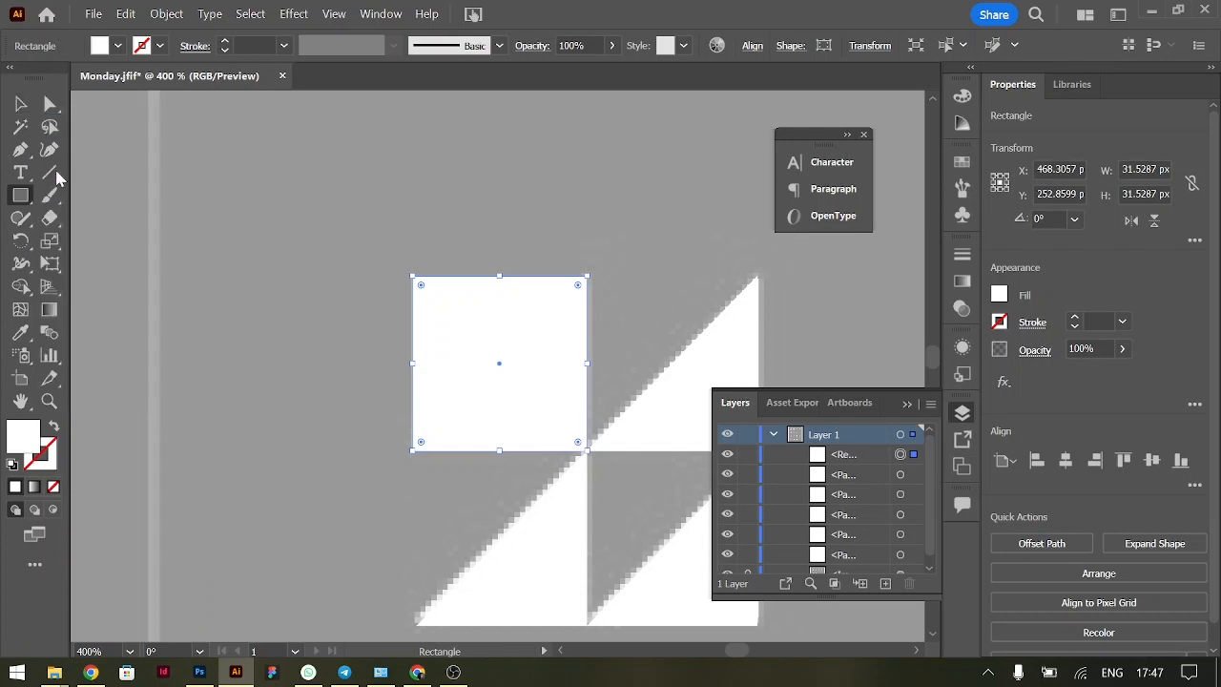
left_click(47, 180)
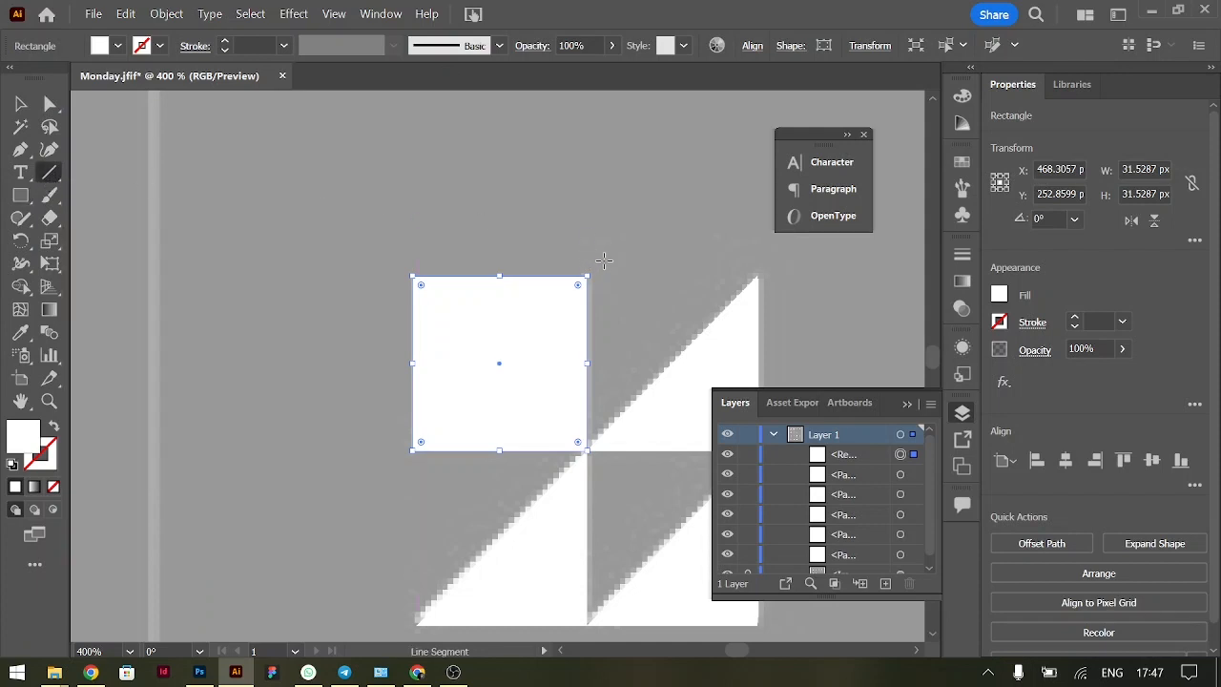
left_click_drag(604, 260, 406, 463)
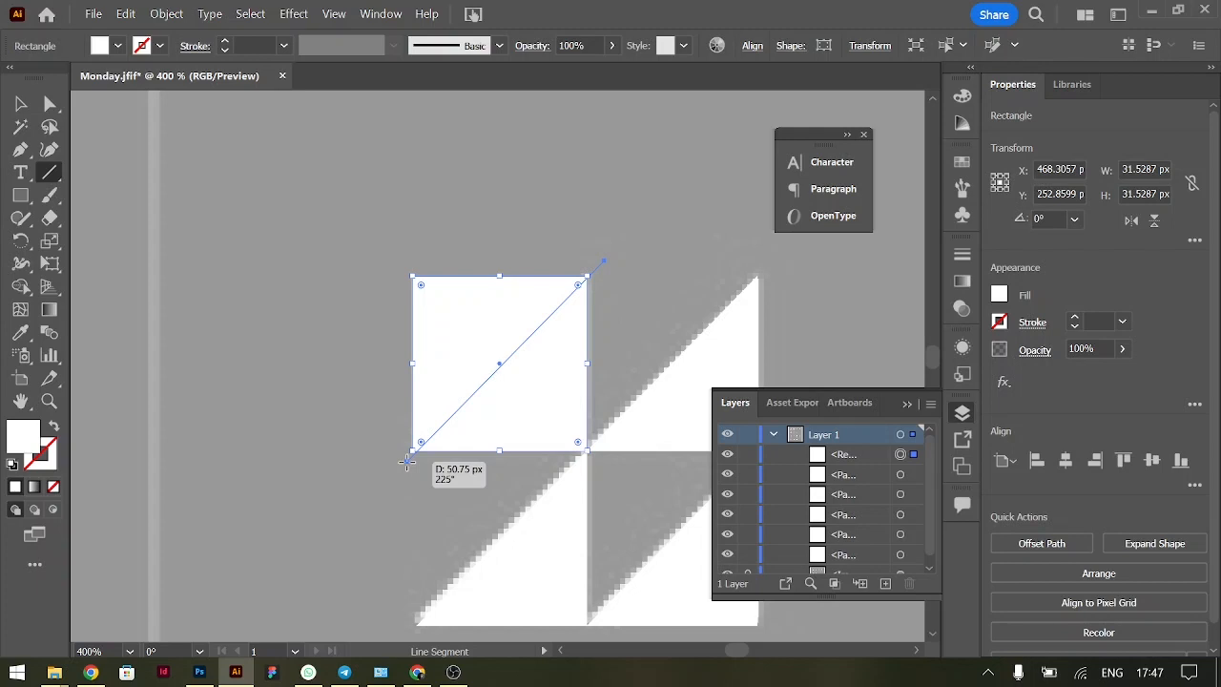
left_click_drag(407, 461, 393, 489)
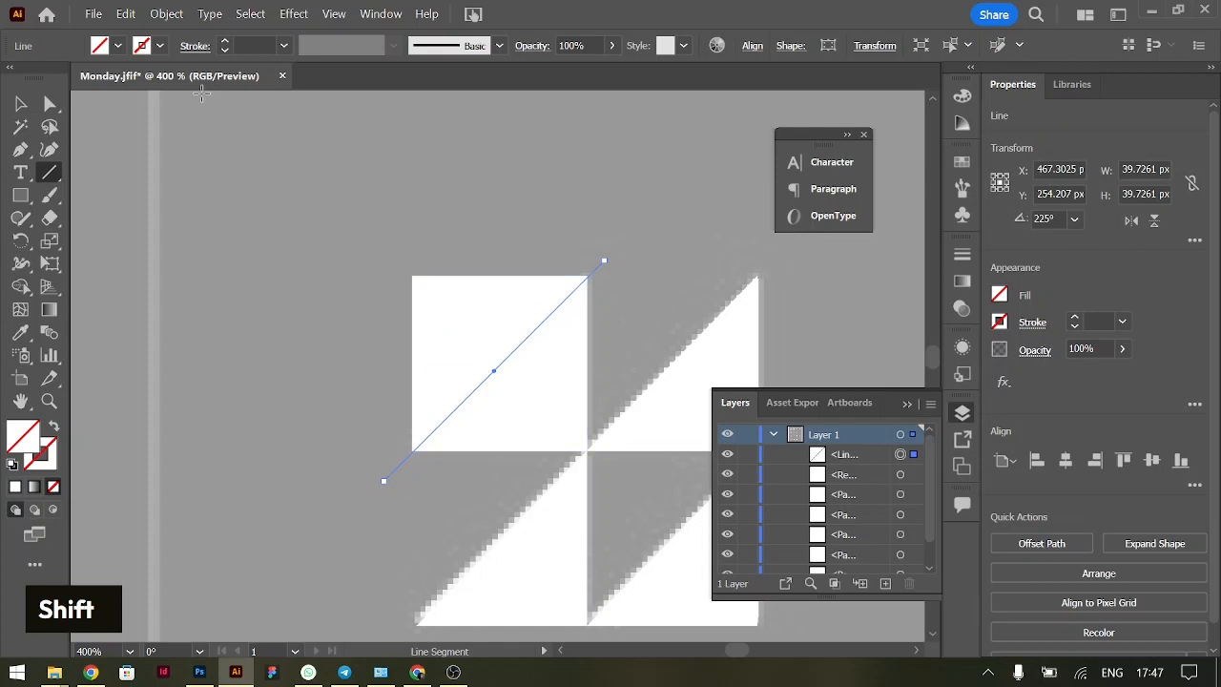
Select the square and the diagonal line together and remove the square's upper-left half with Shape Builder
left_click(21, 103)
key("shift")
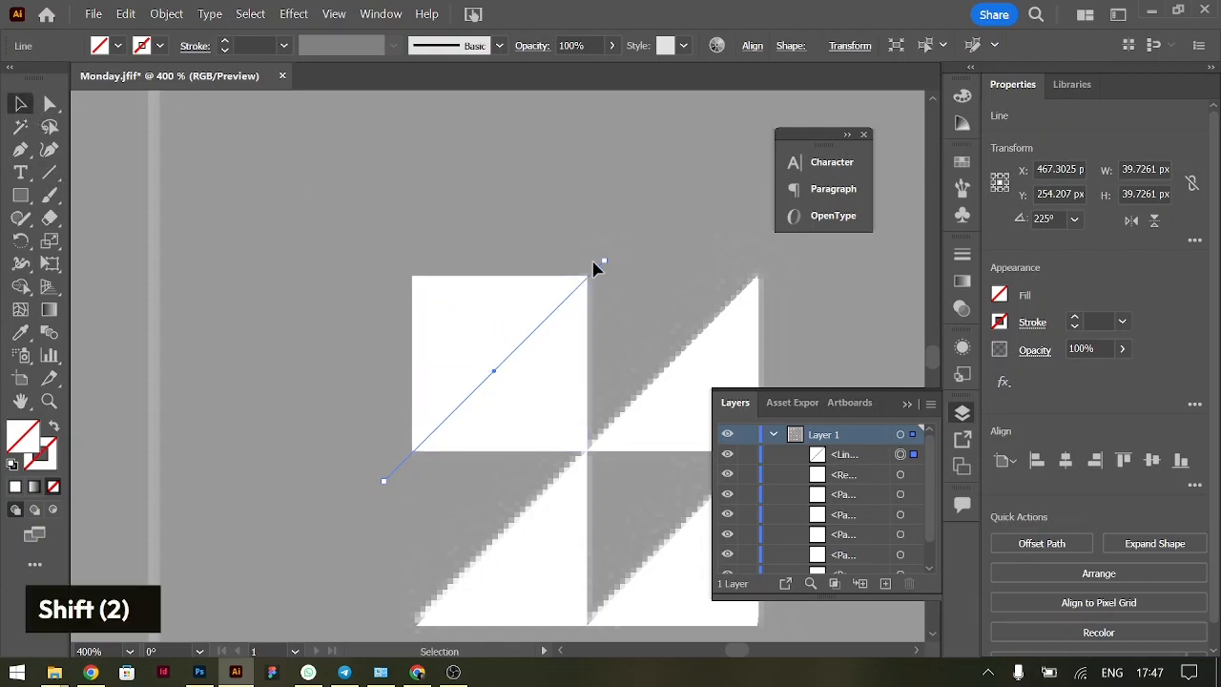
left_click(472, 315, "shift")
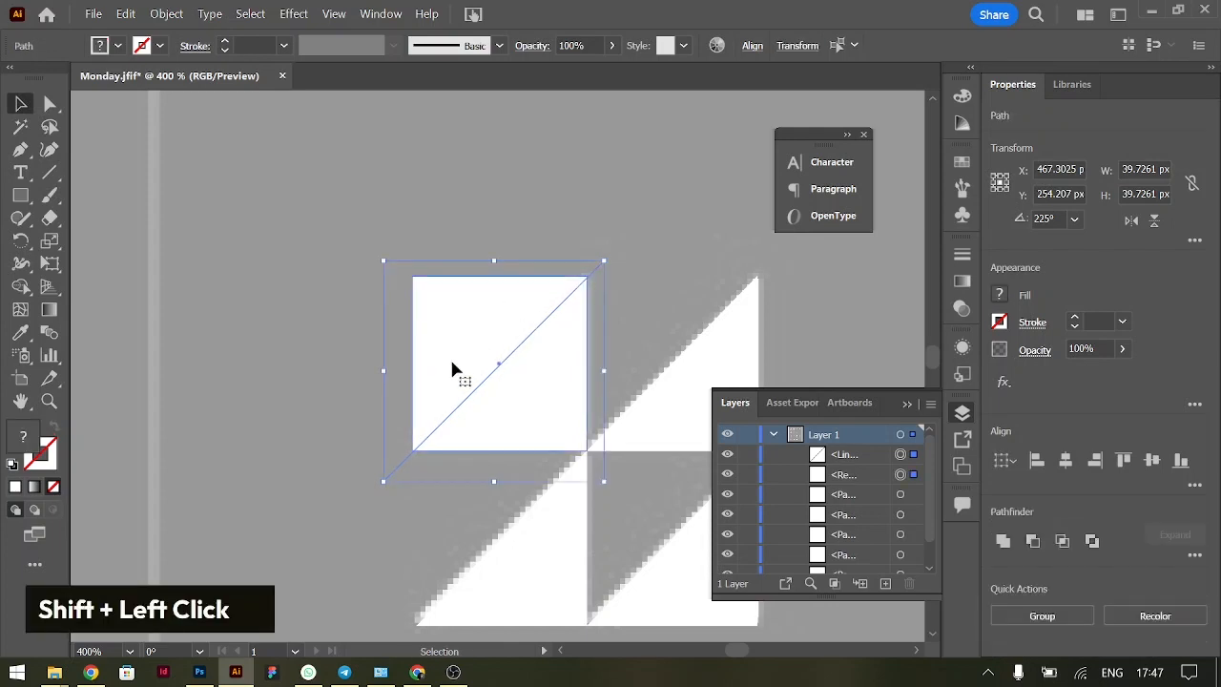
left_click(21, 287)
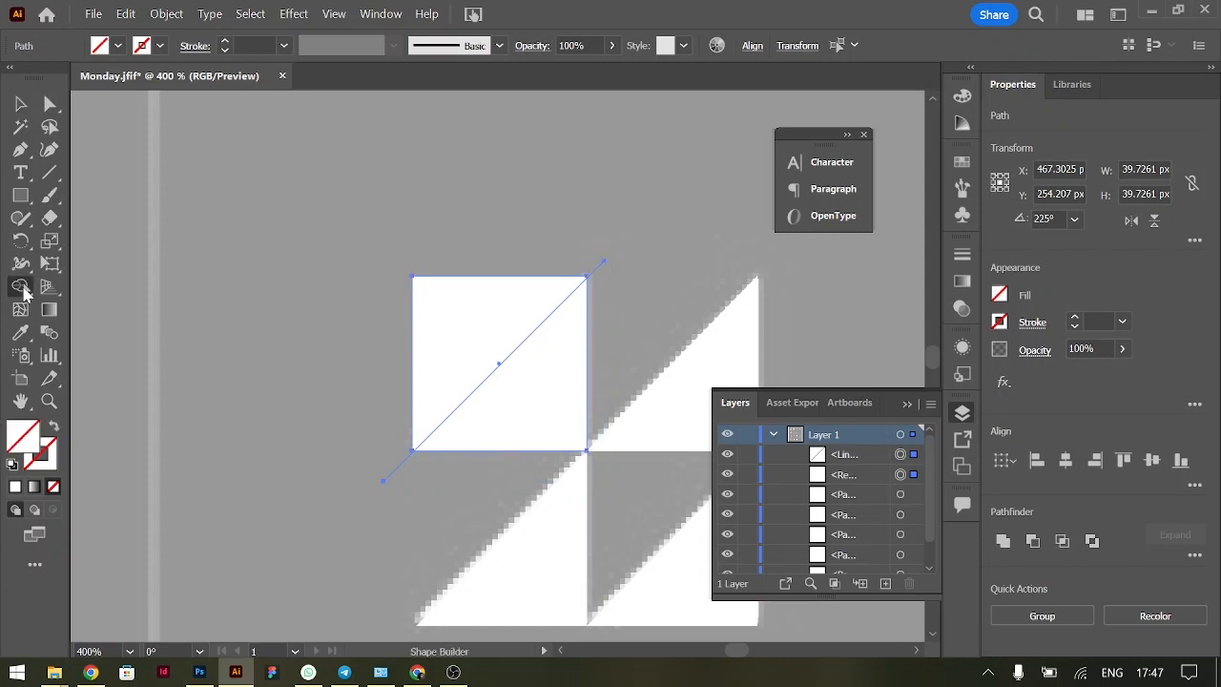
key("alt")
left_click(506, 325, "alt")
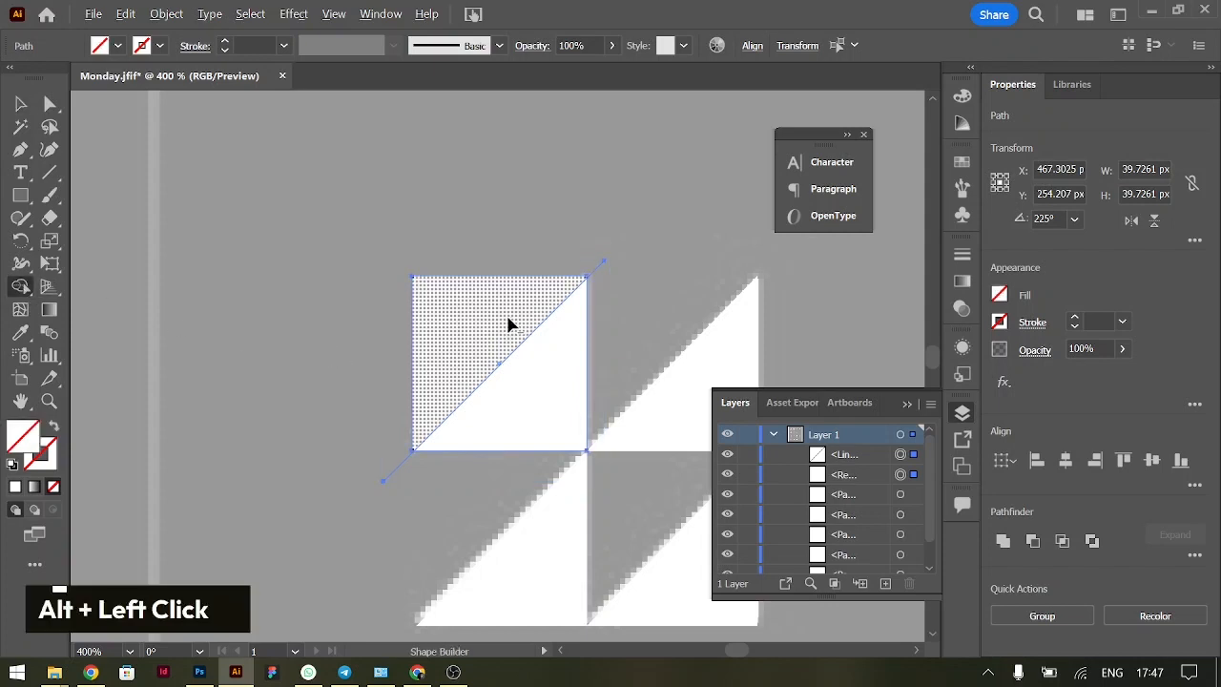
Delete the remaining lower-right half of the cut square from the walk icon
key("v")
double_click(562, 371)
left_click_drag(562, 371, 411, 279)
key("ctrl")
key("BackSpace")
double_click(412, 279)
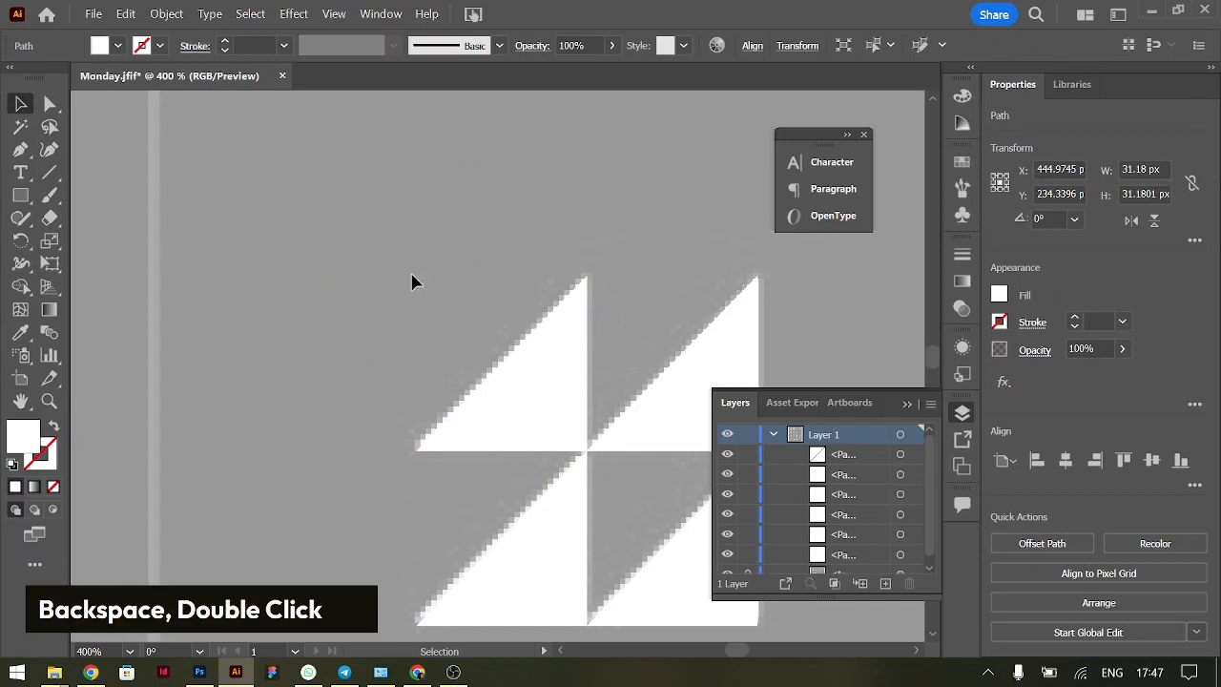
Create a white 3-point star with radii of 25 px and 50 px over the hike icon
key("ctrl+0")
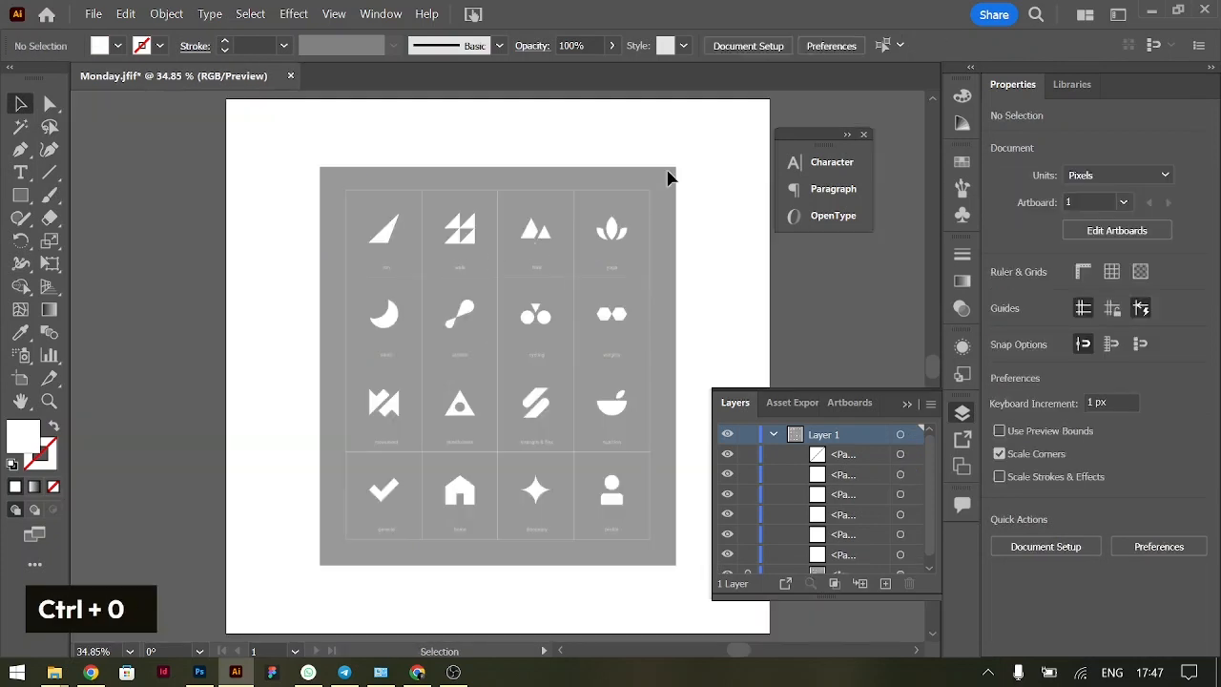
key("ctrl+equal")
key("ctrl+equal")
key("ctrl+equal")
scroll(550, 223, "up", 4)
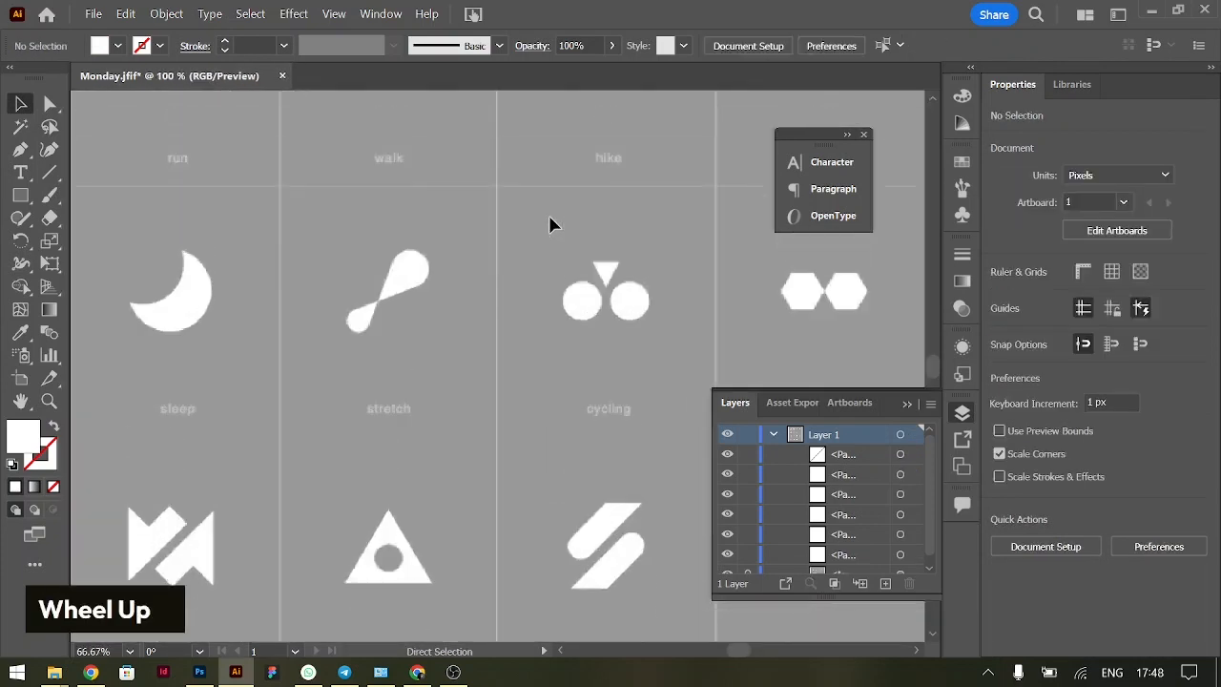
scroll(549, 225, "up", 2)
scroll(548, 225, "right", 5)
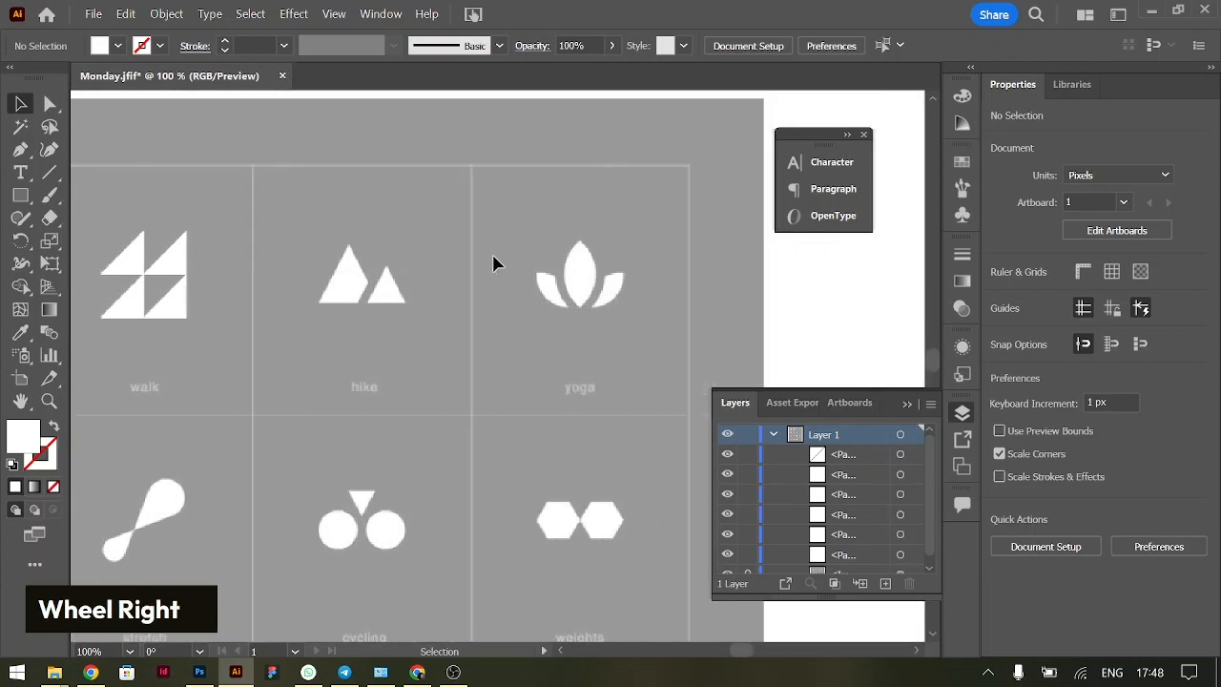
key("ctrl+equal")
scroll(320, 289, "left", 3)
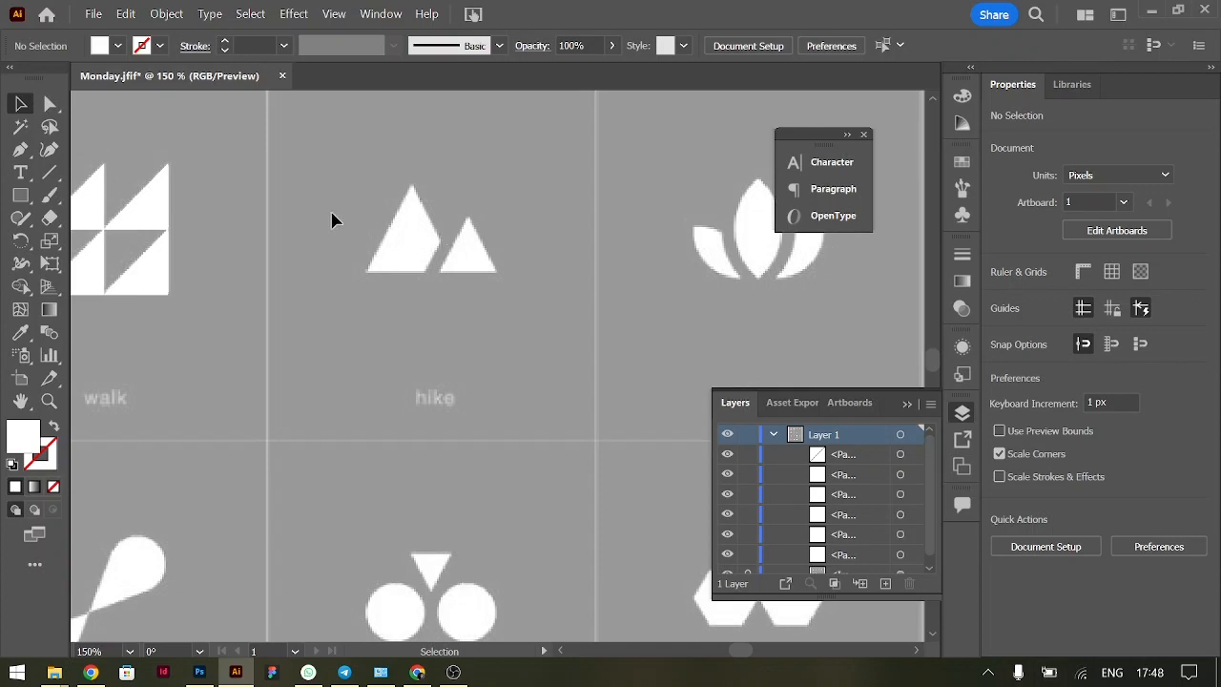
right_click(17, 196)
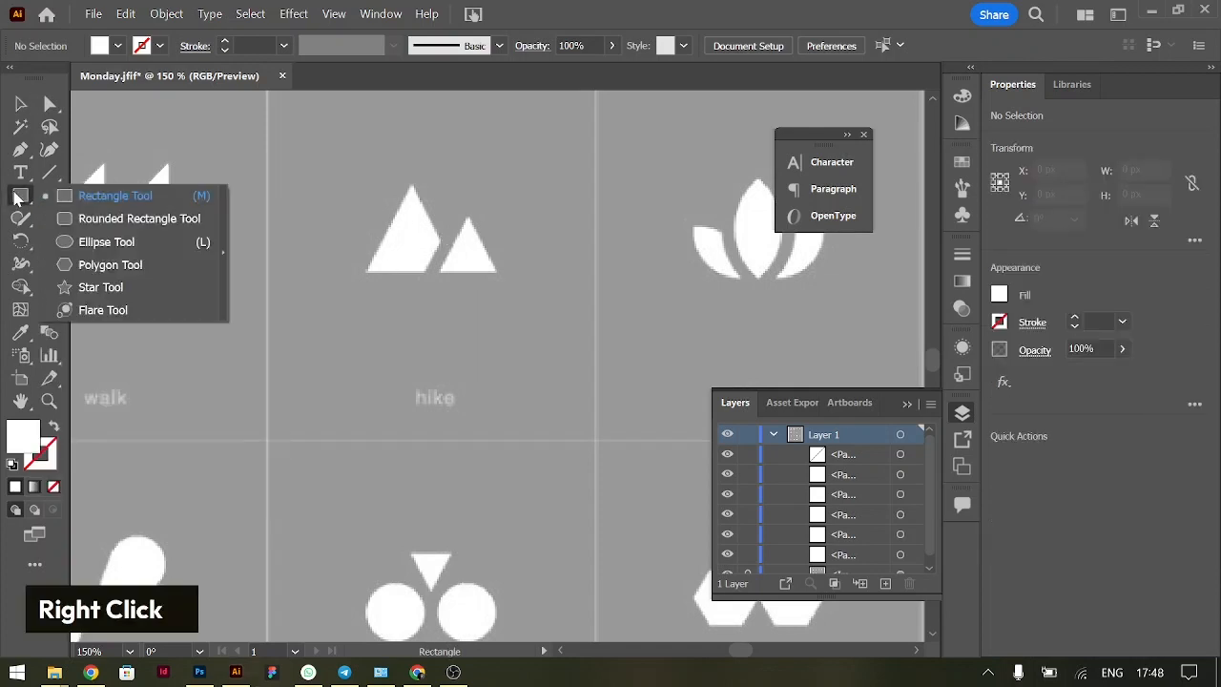
left_click(105, 283)
left_click(414, 245)
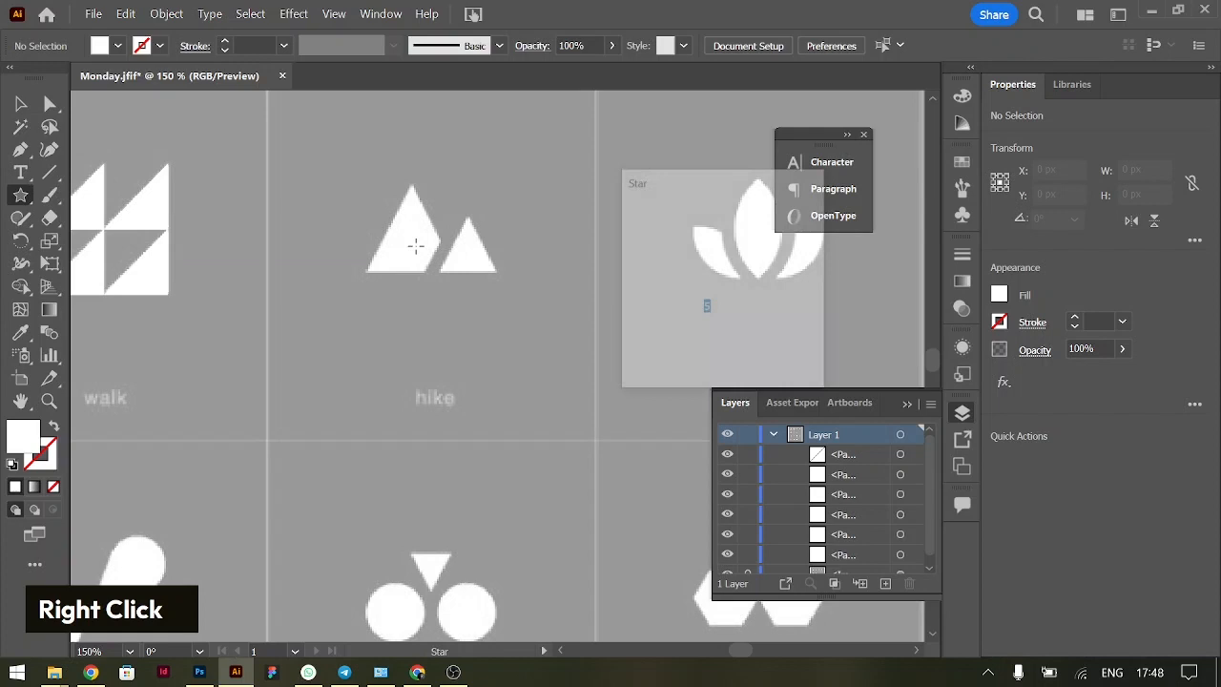
double_click(715, 307)
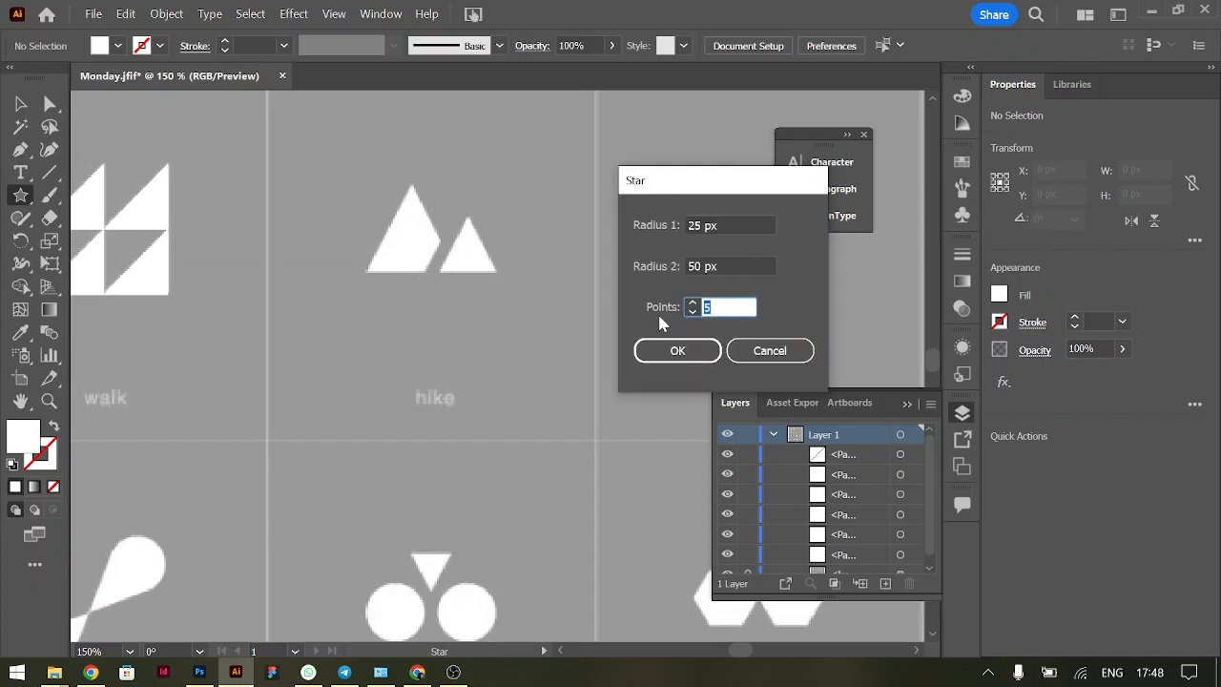
type("3")
left_click(677, 350)
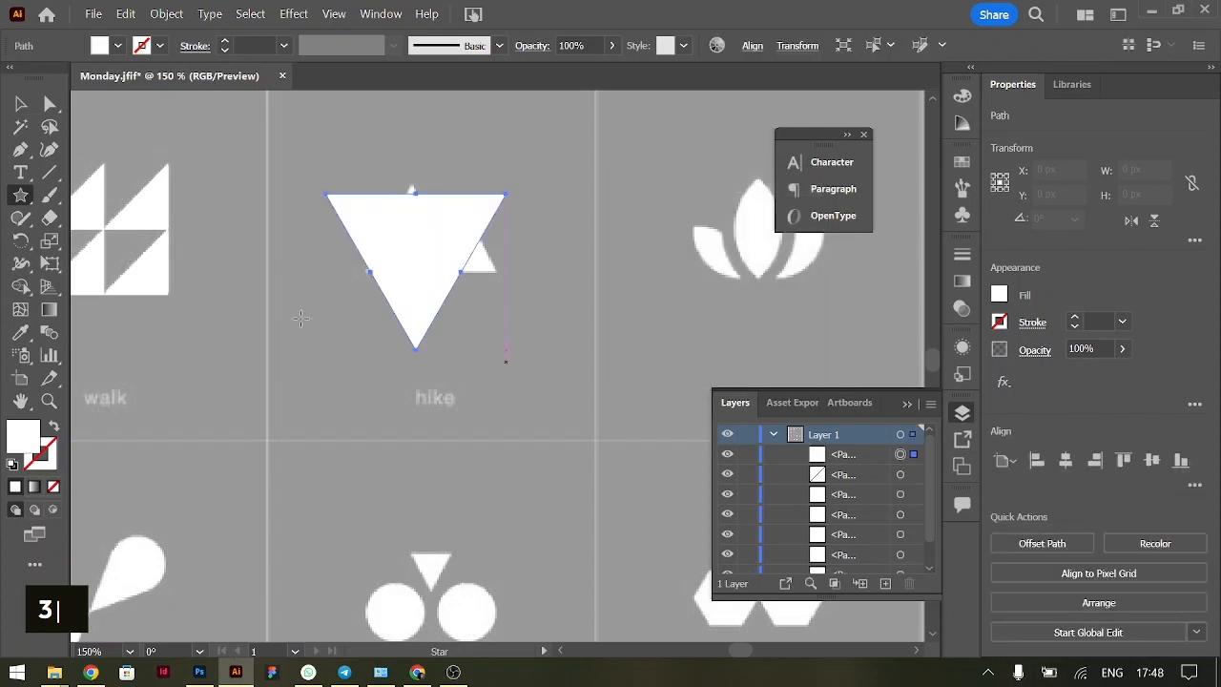
Rotate the triangle 180° and fit it to the hike icon's large peak, about 46.5 px wide and 40.3 px high
key("v")
left_click_drag(512, 190, 322, 340)
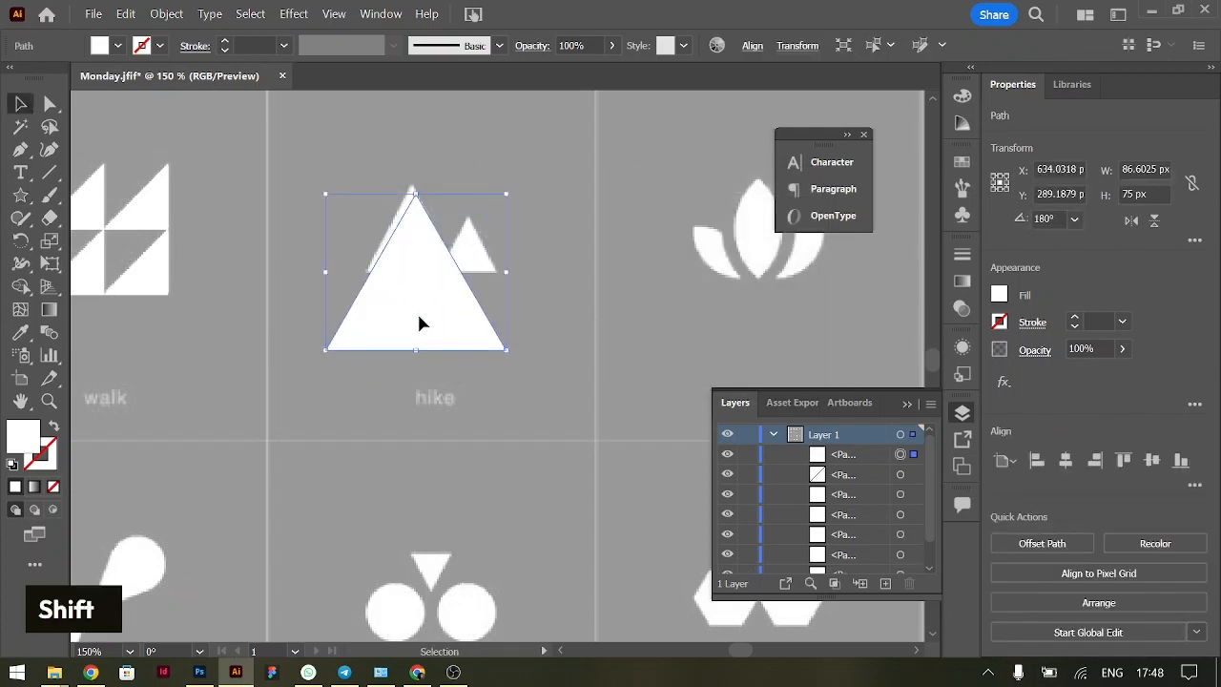
left_click_drag(435, 306, 431, 300)
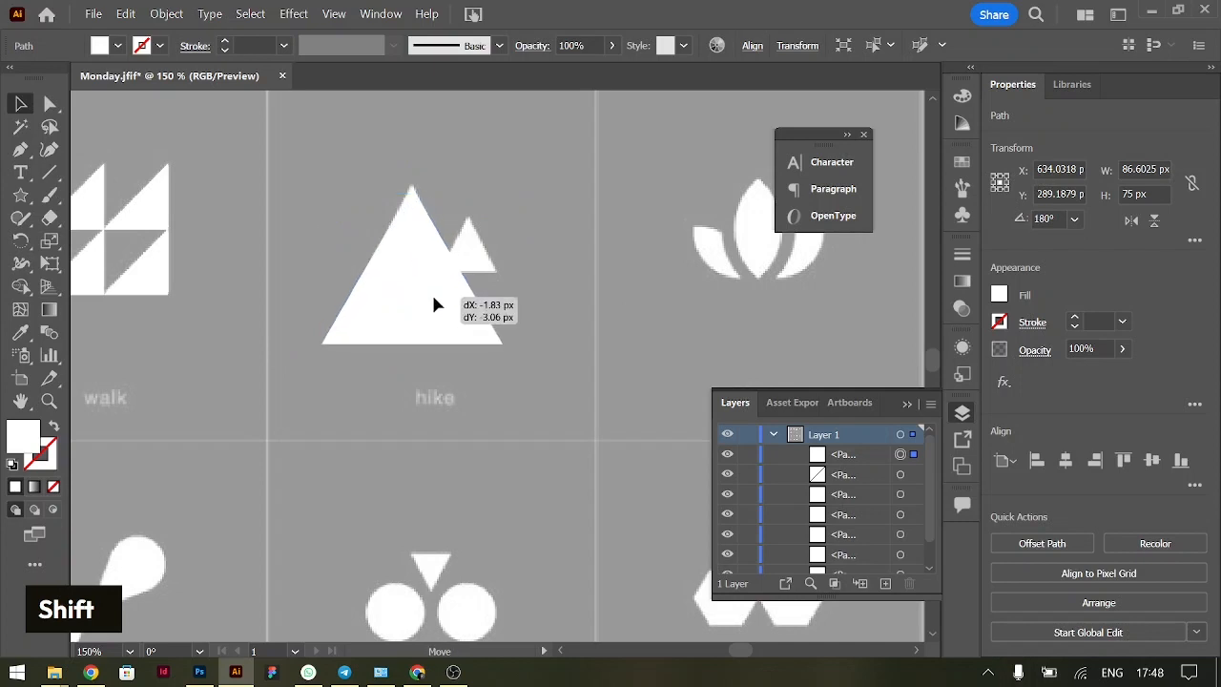
left_click_drag(410, 344, 417, 276)
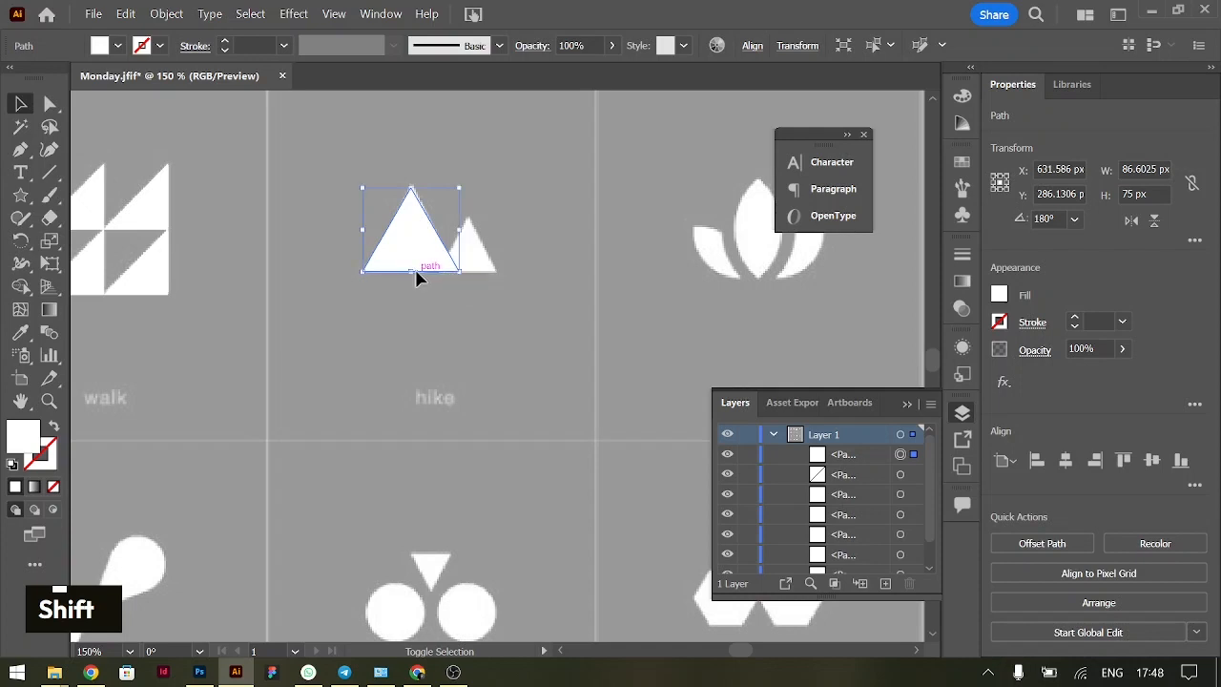
left_click(597, 273)
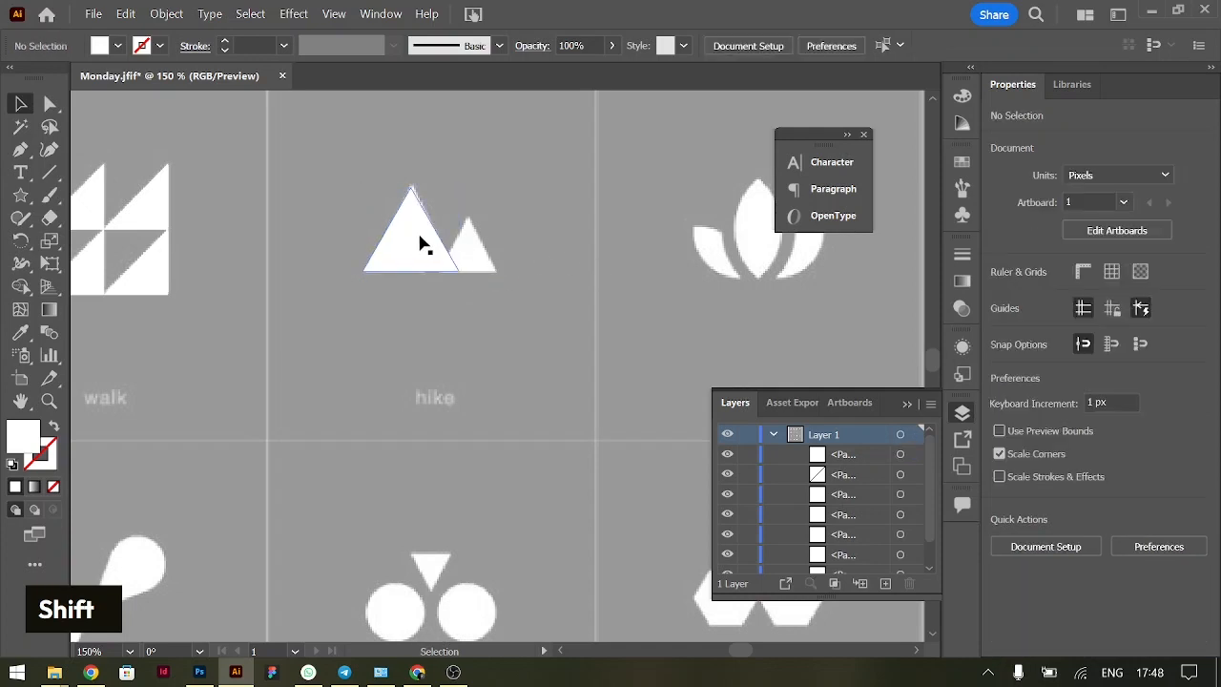
Duplicate the large triangle and fit the copy to the hike icon's small peak, about 29.7 px wide and 25.7 px high
left_click_drag(436, 251, 474, 258)
key("ctrl+equal")
key("ctrl+equal")
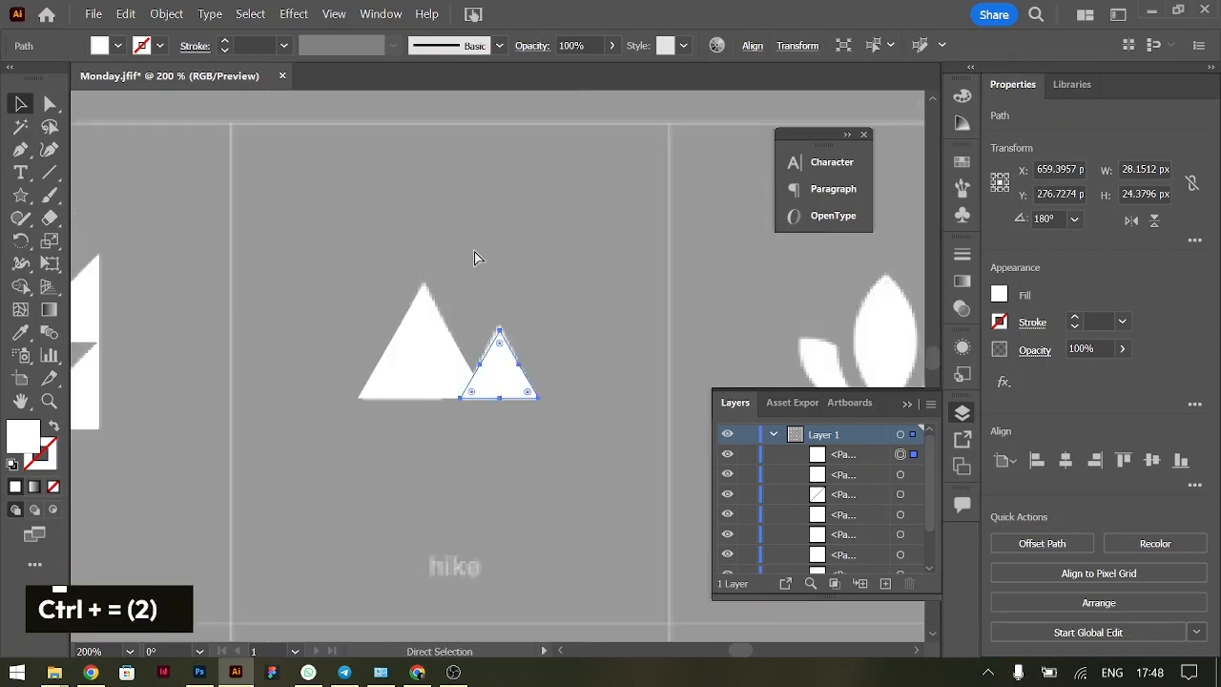
key("Up")
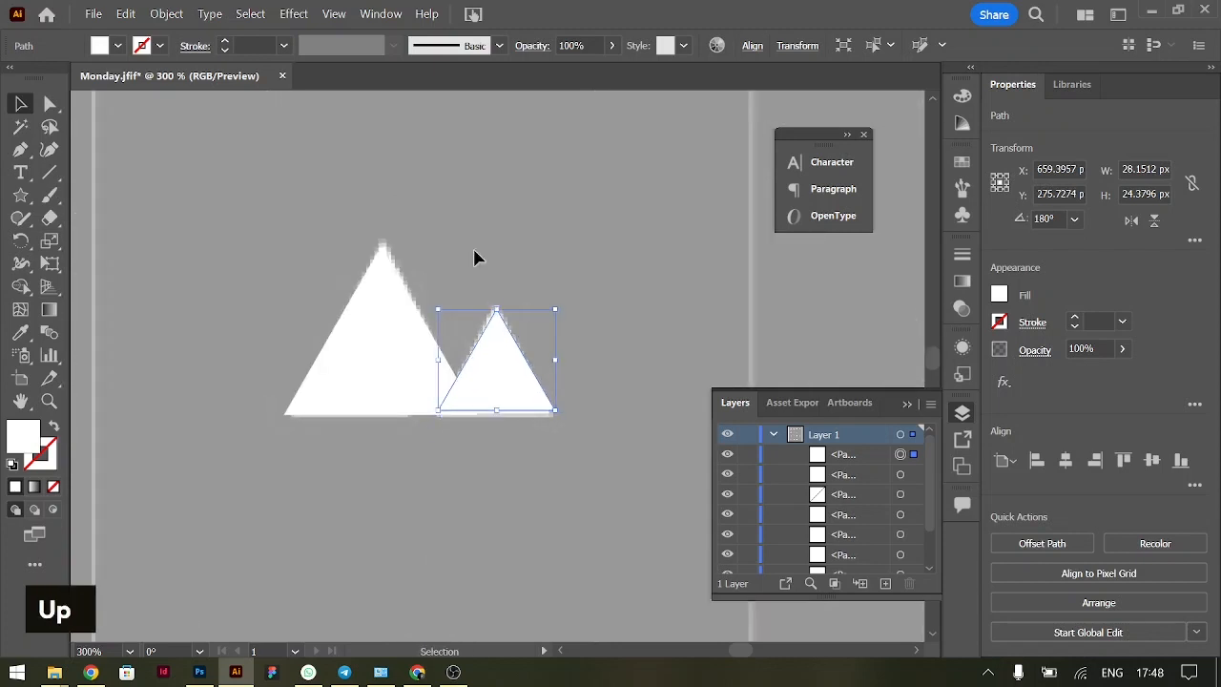
key("Down")
left_click_drag(496, 313, 497, 307)
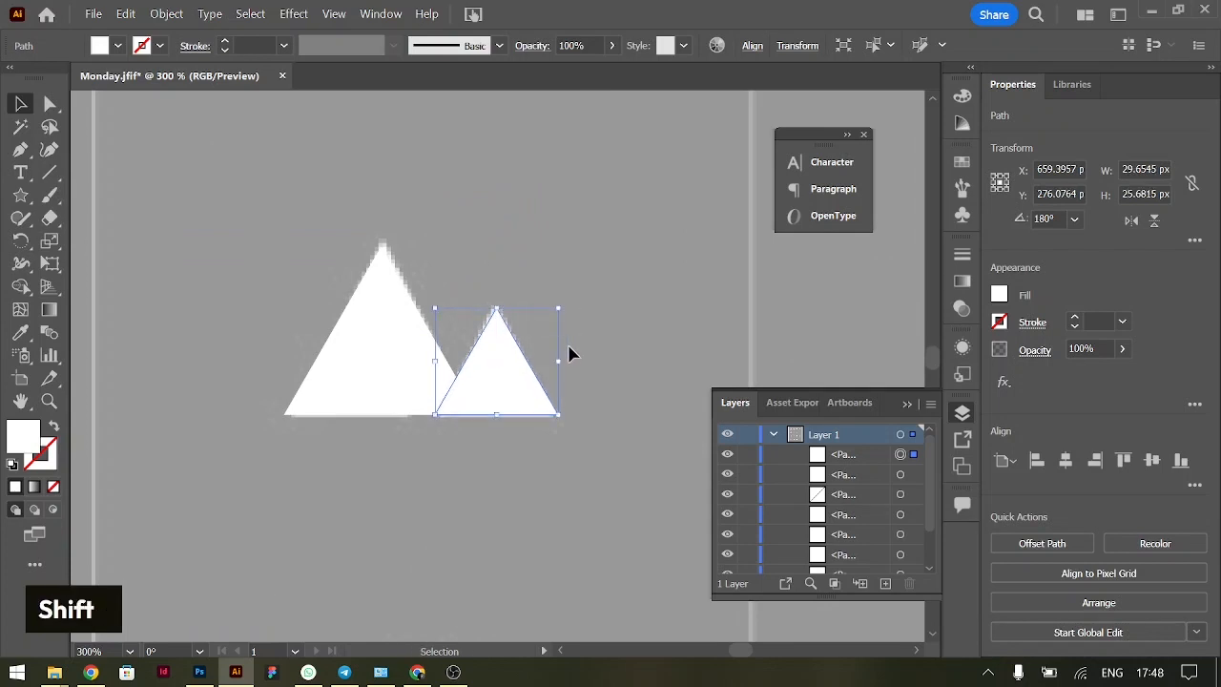
left_click(621, 471)
left_click(404, 373)
left_click_drag(275, 280, 627, 429)
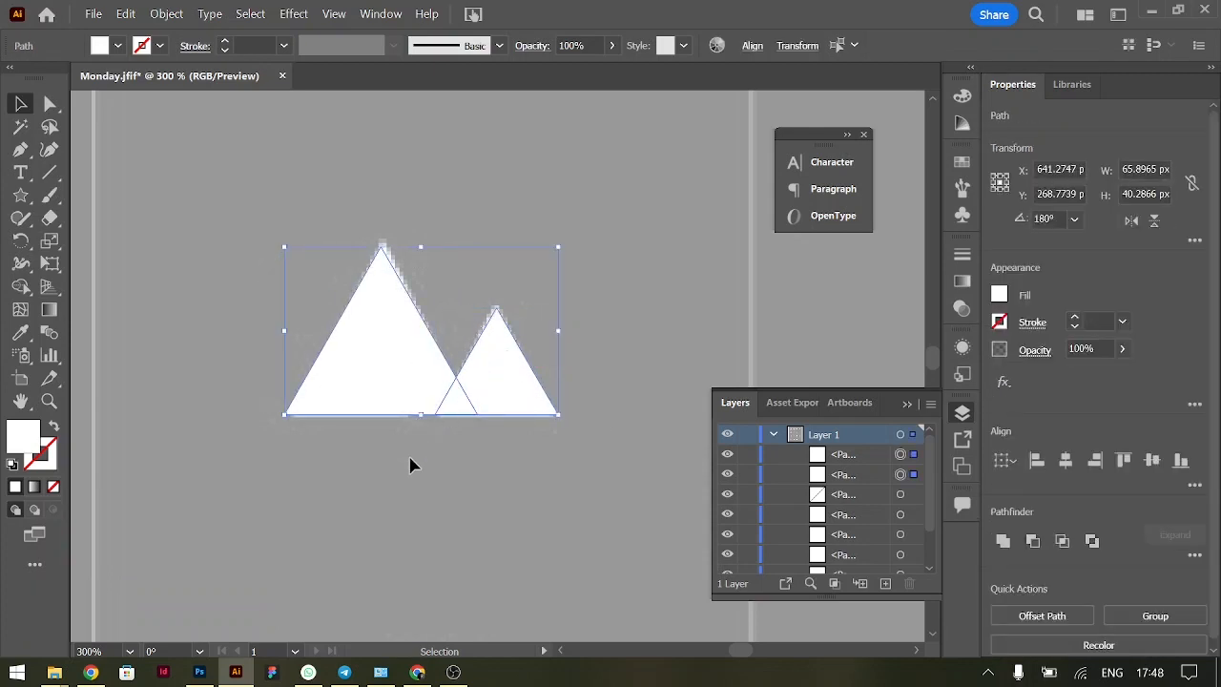
left_click(659, 408)
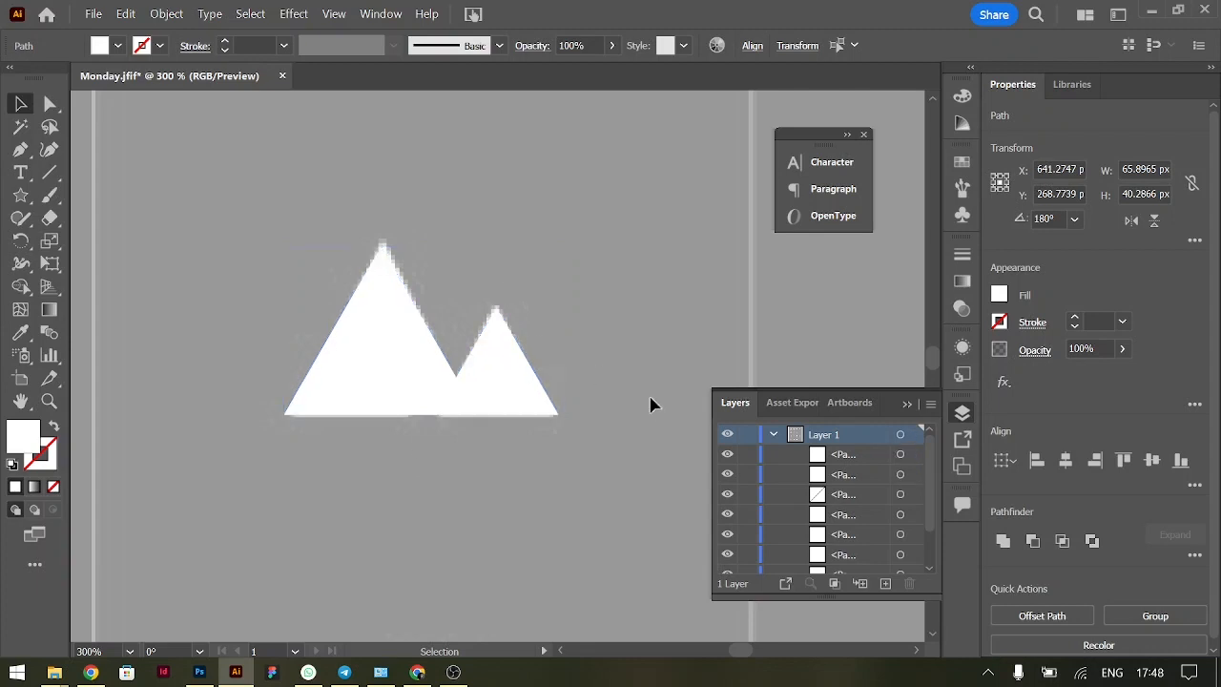
Give the hike icon's small triangle a black 11 pt stroke, shifting the large triangle a little to the left
left_click(492, 374)
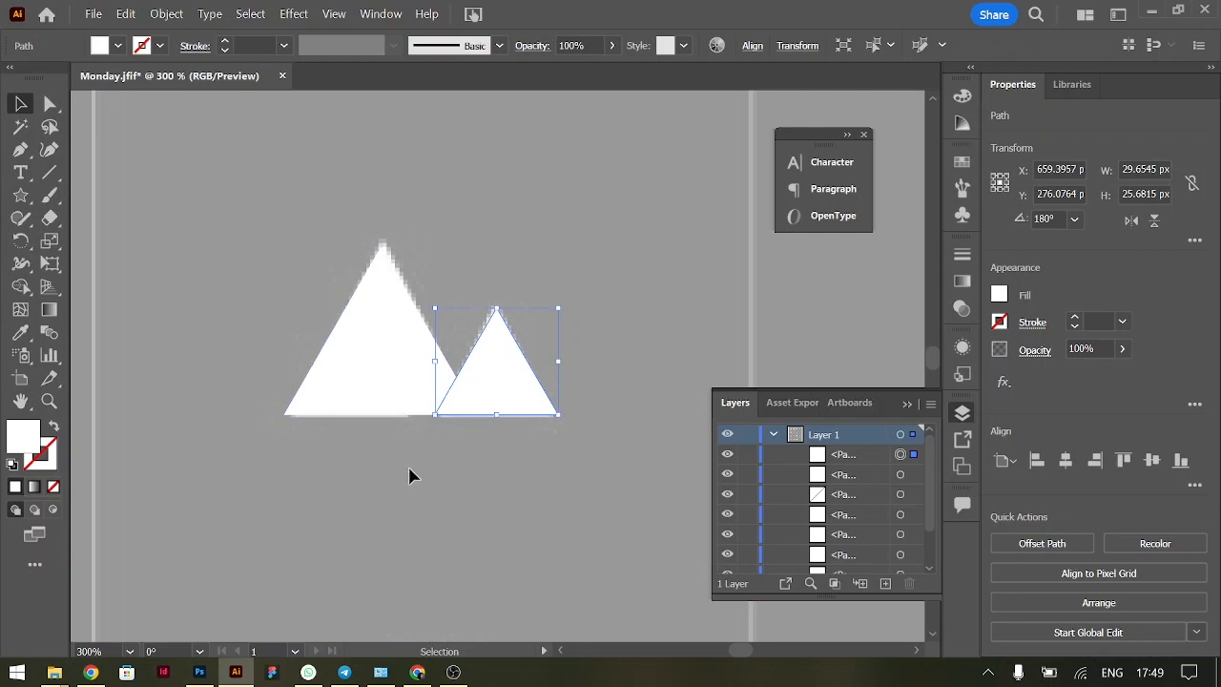
left_click(1076, 319)
double_click(1076, 318)
left_click(1076, 319)
left_click(1076, 319)
left_click_drag(407, 334, 367, 340)
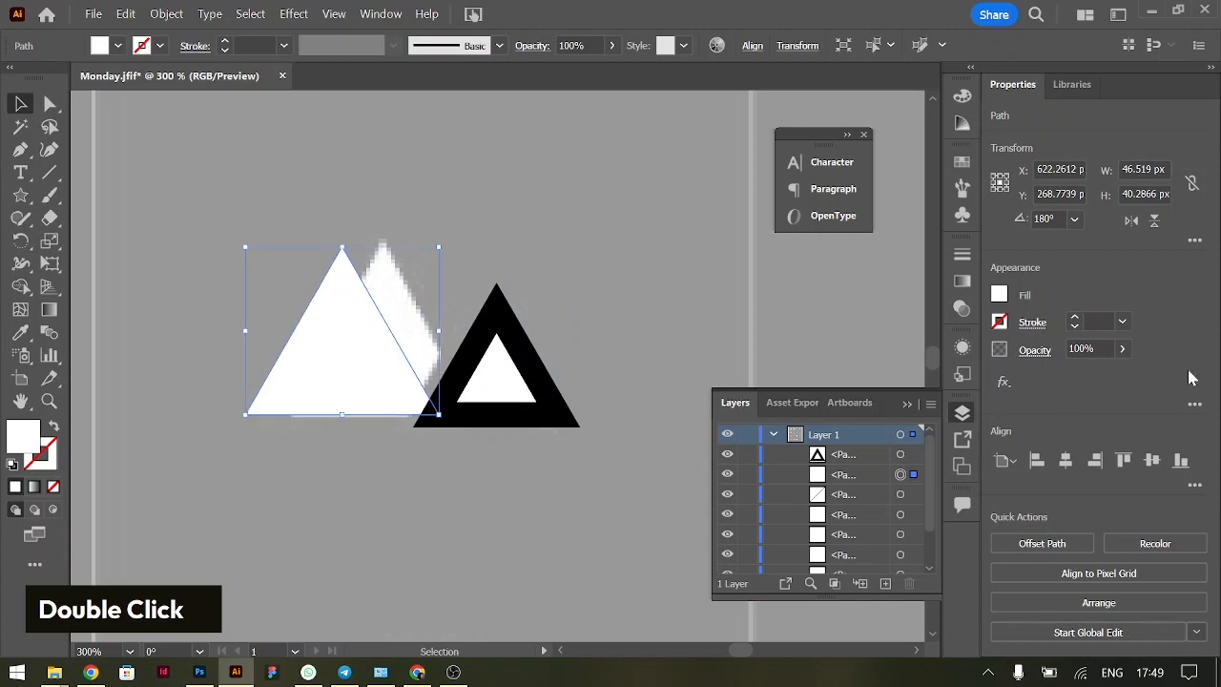
left_click(497, 379)
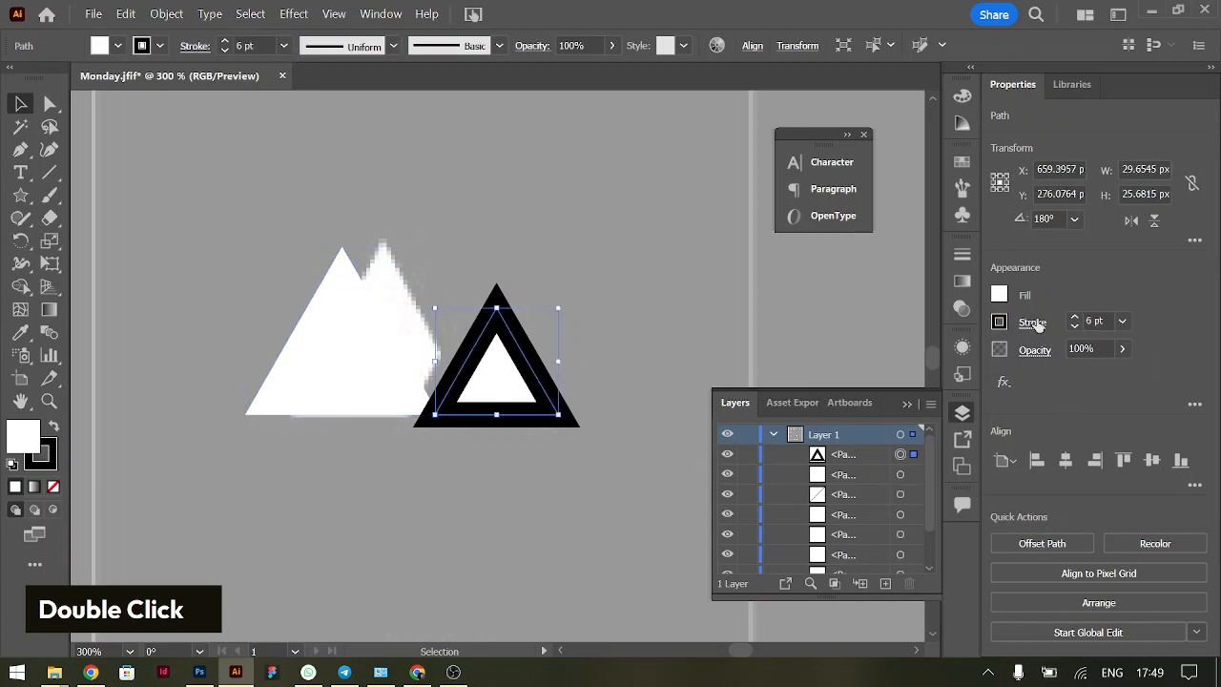
double_click(1073, 318)
left_click(1073, 318)
left_click(1074, 318)
left_click(1073, 318)
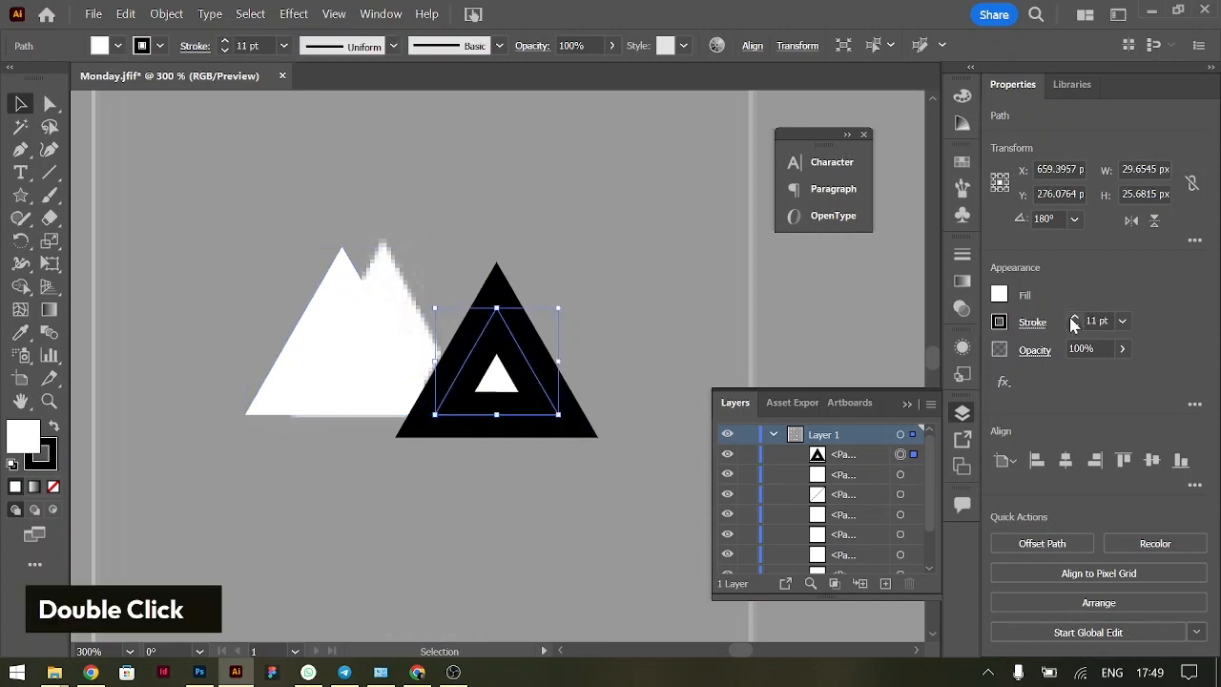
Move the large triangle horizontally back onto the hike icon's large peak and clear the selection
left_click(663, 311)
left_click_drag(371, 324, 413, 329)
left_click(695, 296)
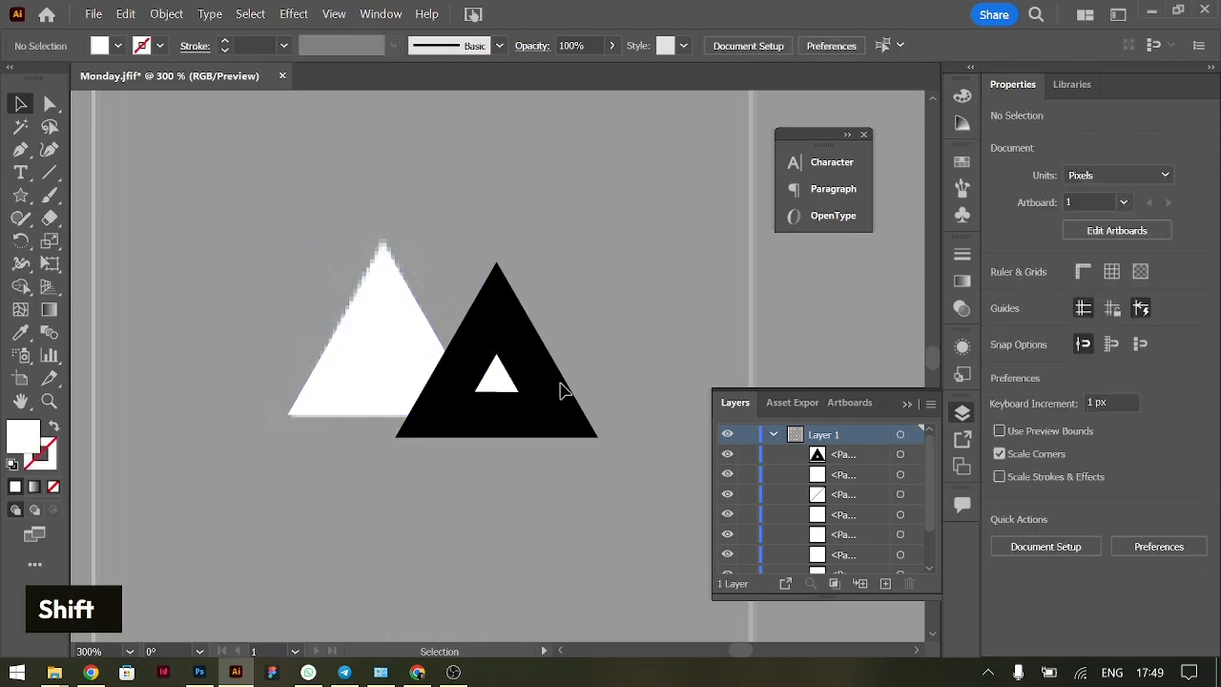
Expand the small triangle's fill and stroke into separate shapes
left_click(498, 372)
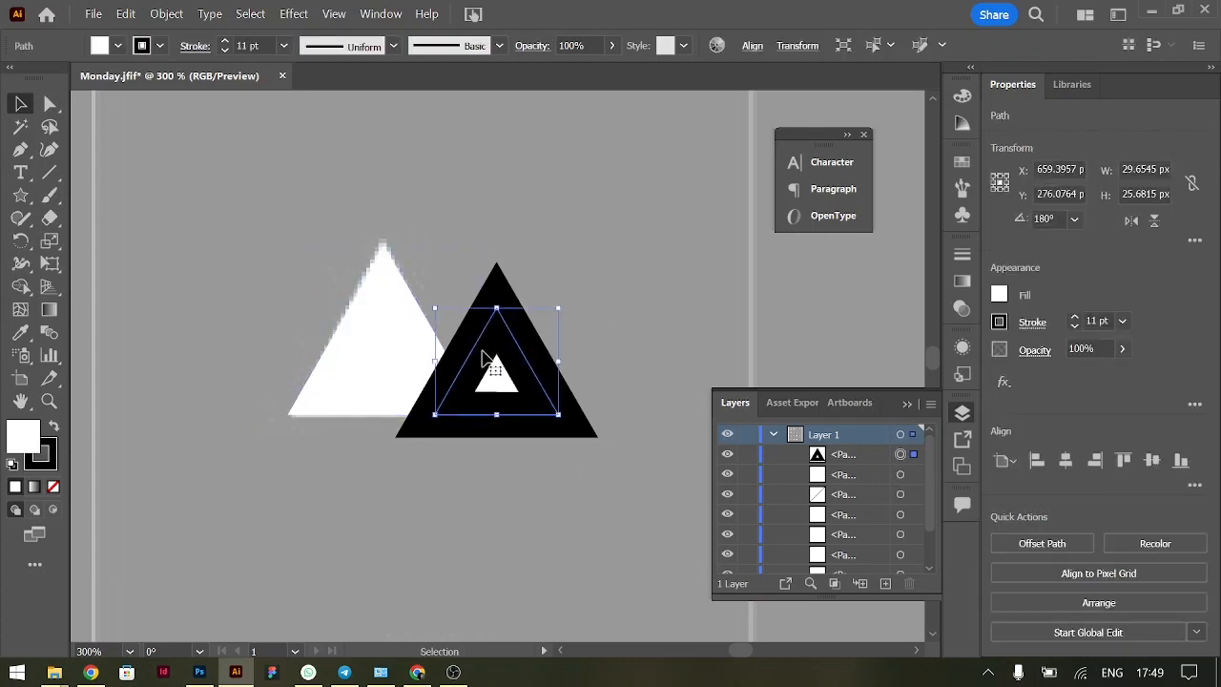
left_click(157, 15)
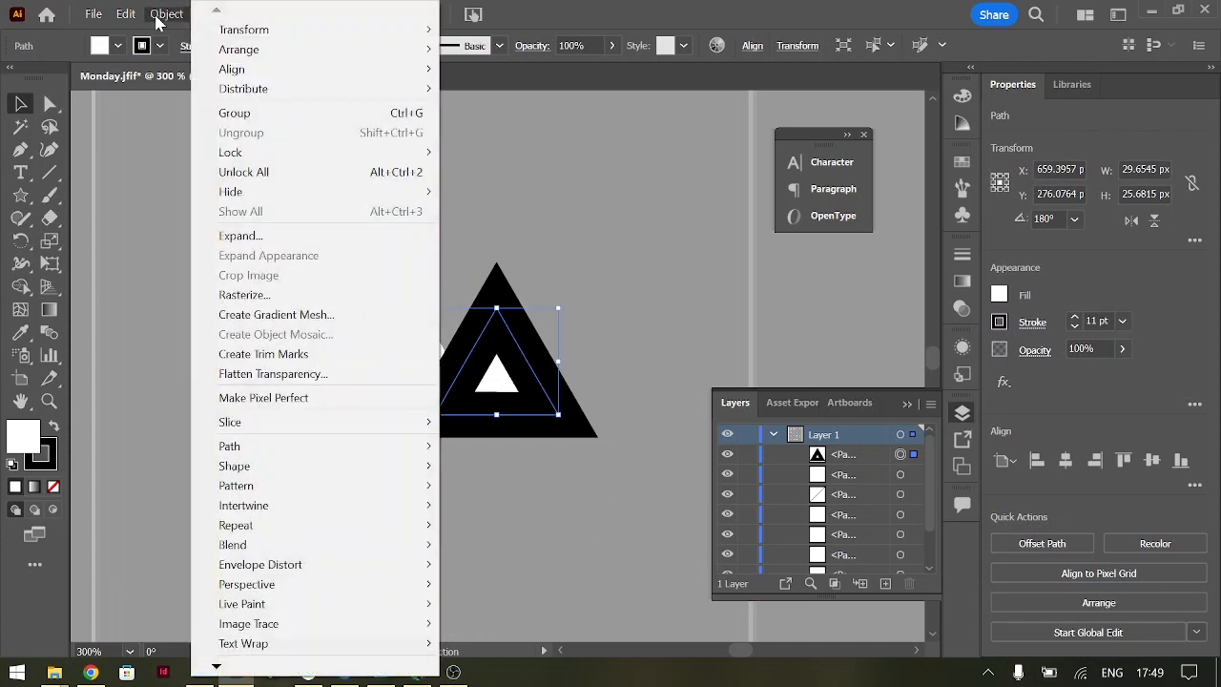
left_click(247, 237)
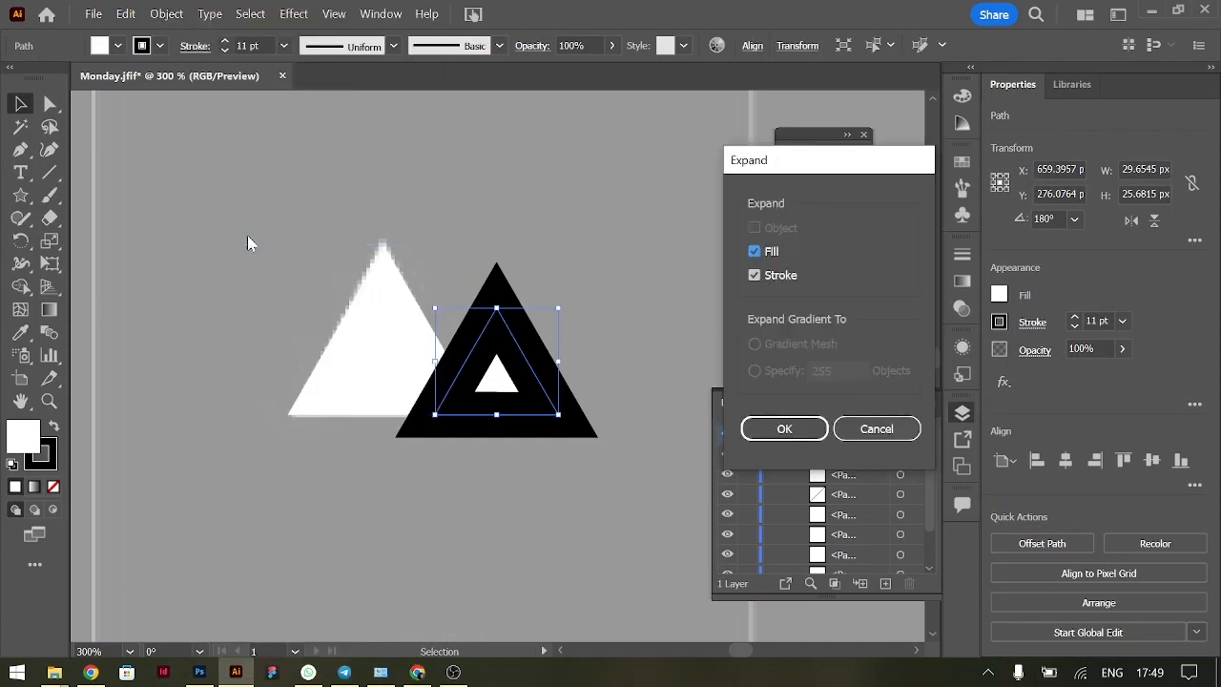
key("Return")
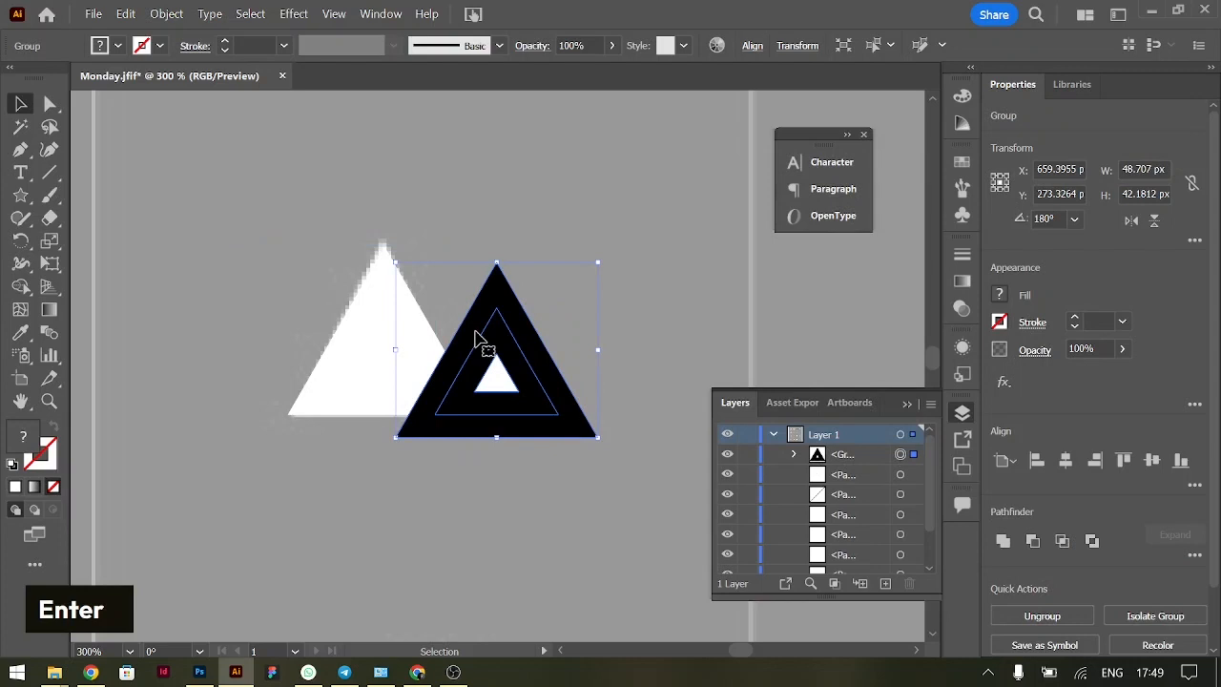
double_click(433, 330)
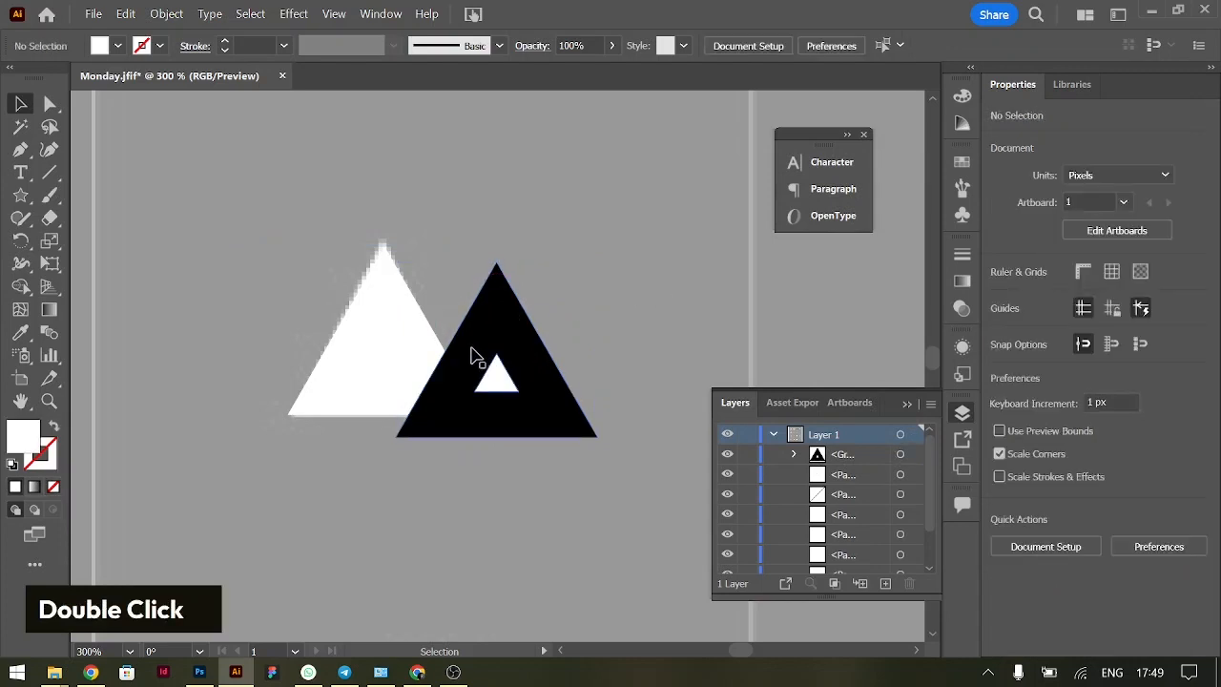
Select both hike shapes and use Shape Builder to remove the outer black band and the part of the large triangle it overlaps
left_click(475, 353)
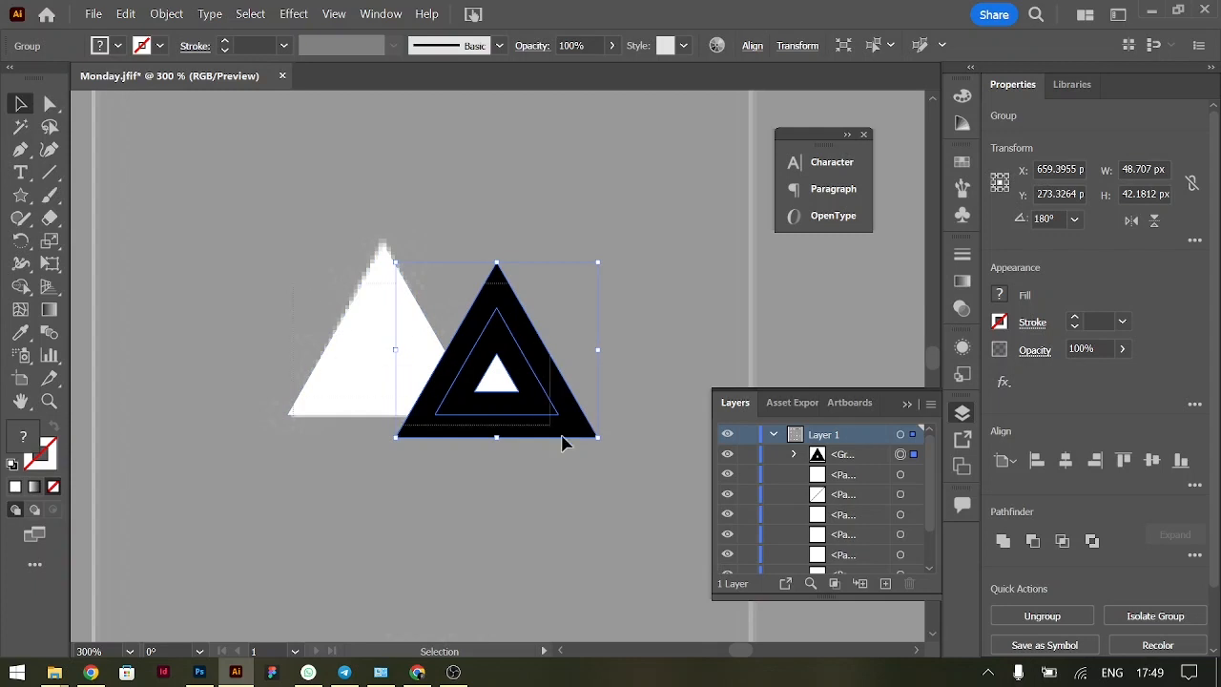
left_click(358, 326, "shift")
left_click(20, 286)
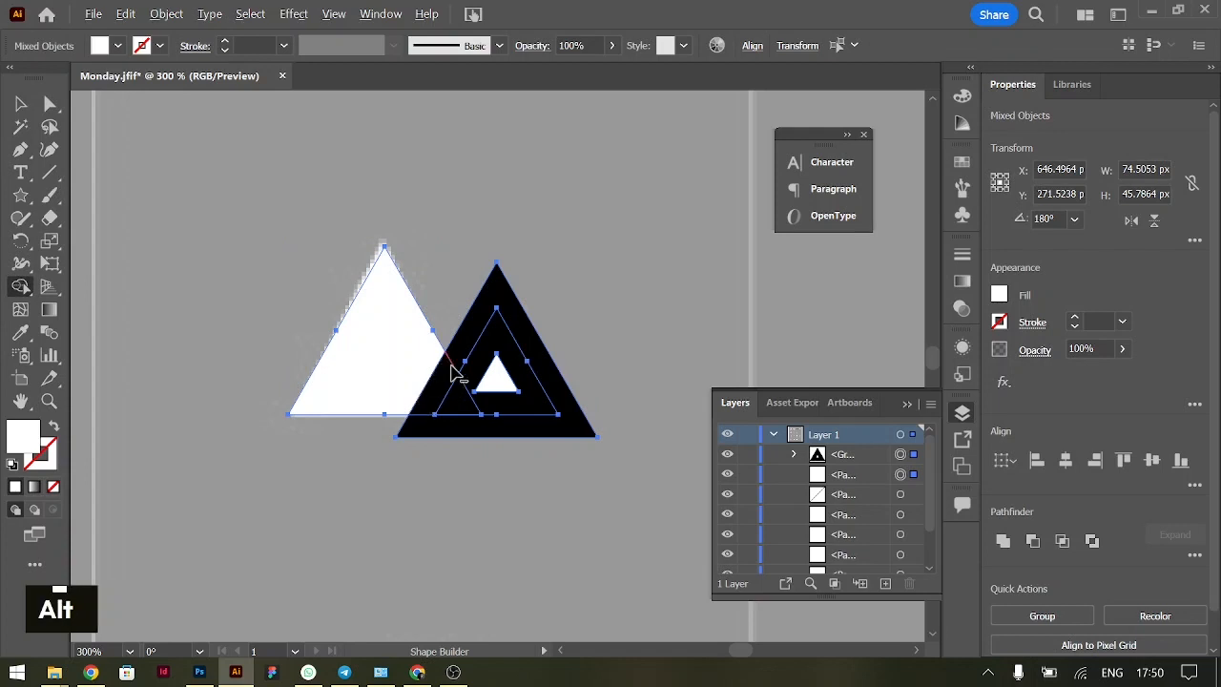
left_click_drag(464, 354, 441, 395)
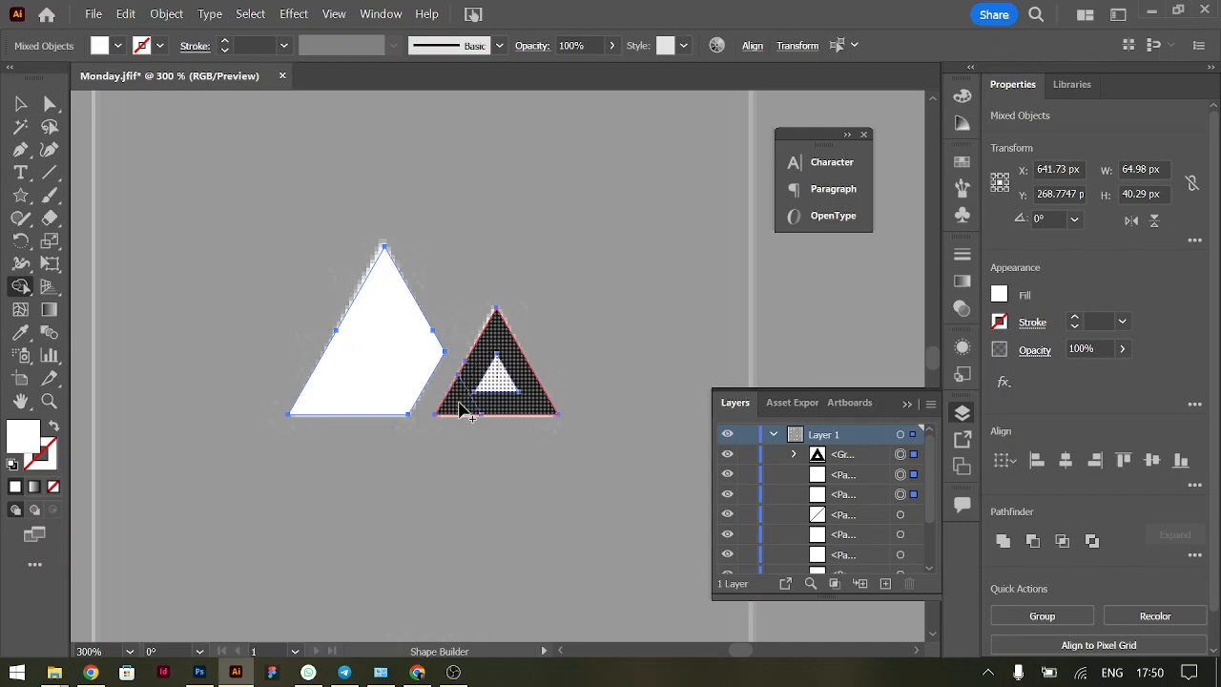
Merge the hike icon's inner white triangle with its surrounding black band using Shape Builder, and clear the selection
left_click_drag(459, 410, 463, 409)
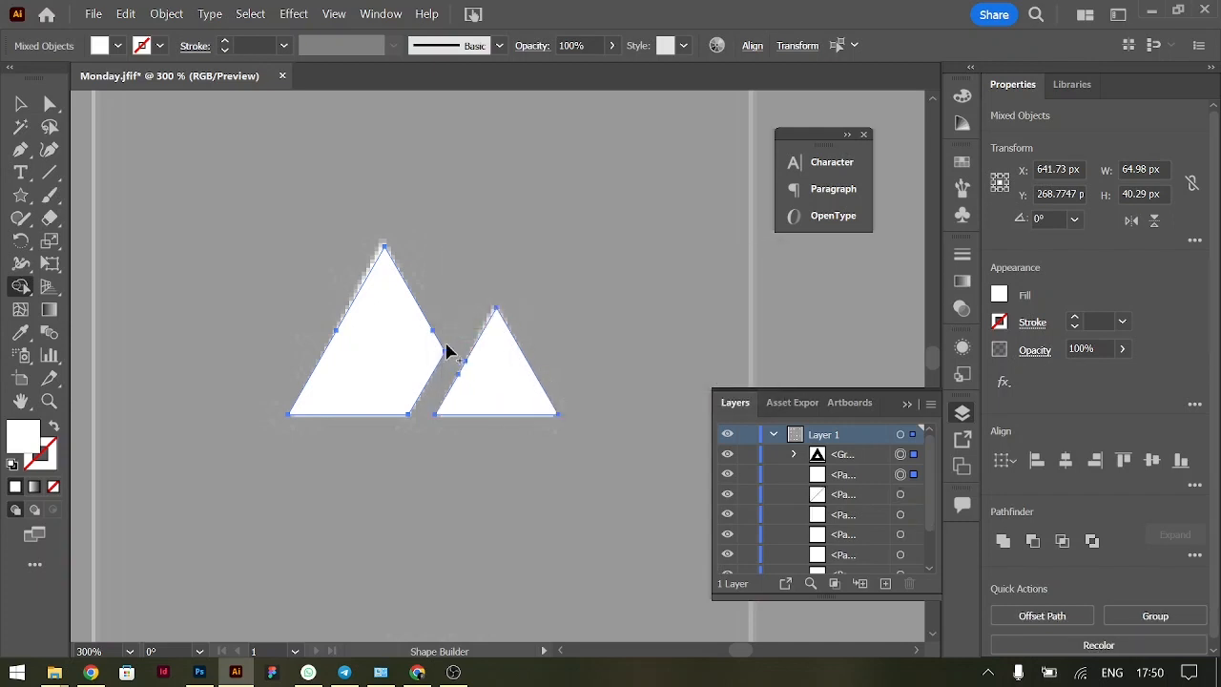
left_click(20, 103)
double_click(575, 280)
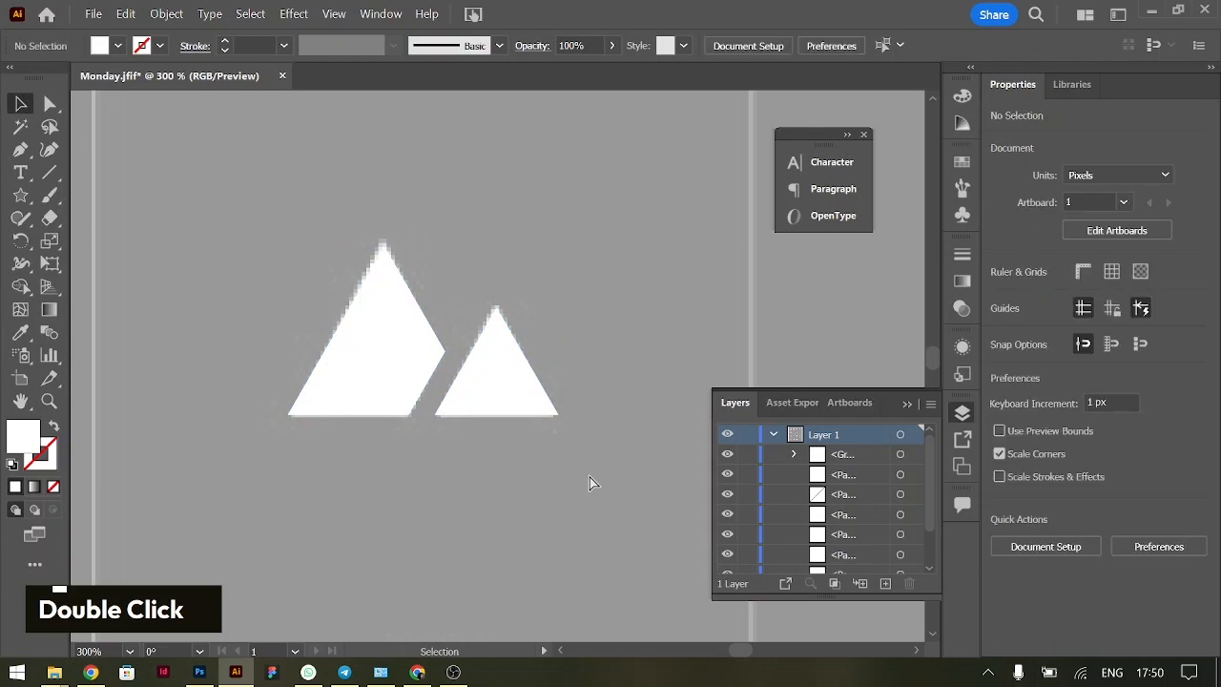
Draw a white circle about 49.5 px wide centred directly above the yoga icon's middle petal
key("ctrl+minus")
key("ctrl+minus")
key("ctrl+minus")
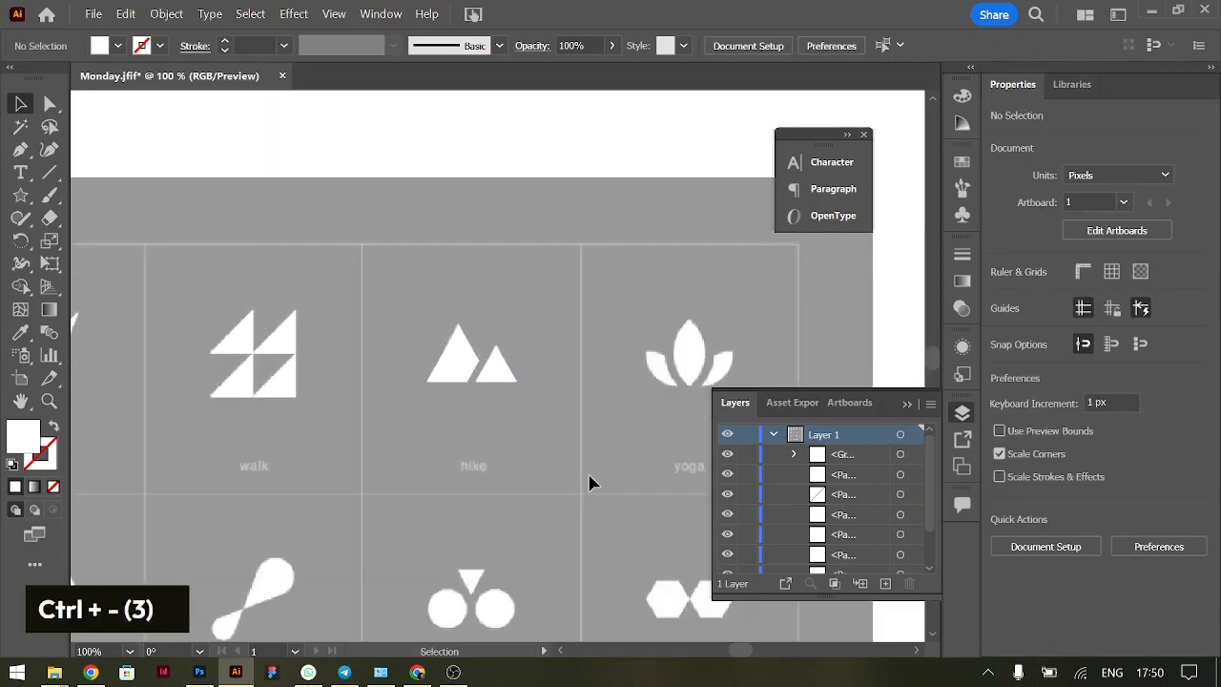
scroll(589, 483, "right", 5)
scroll(395, 400, "left", 2)
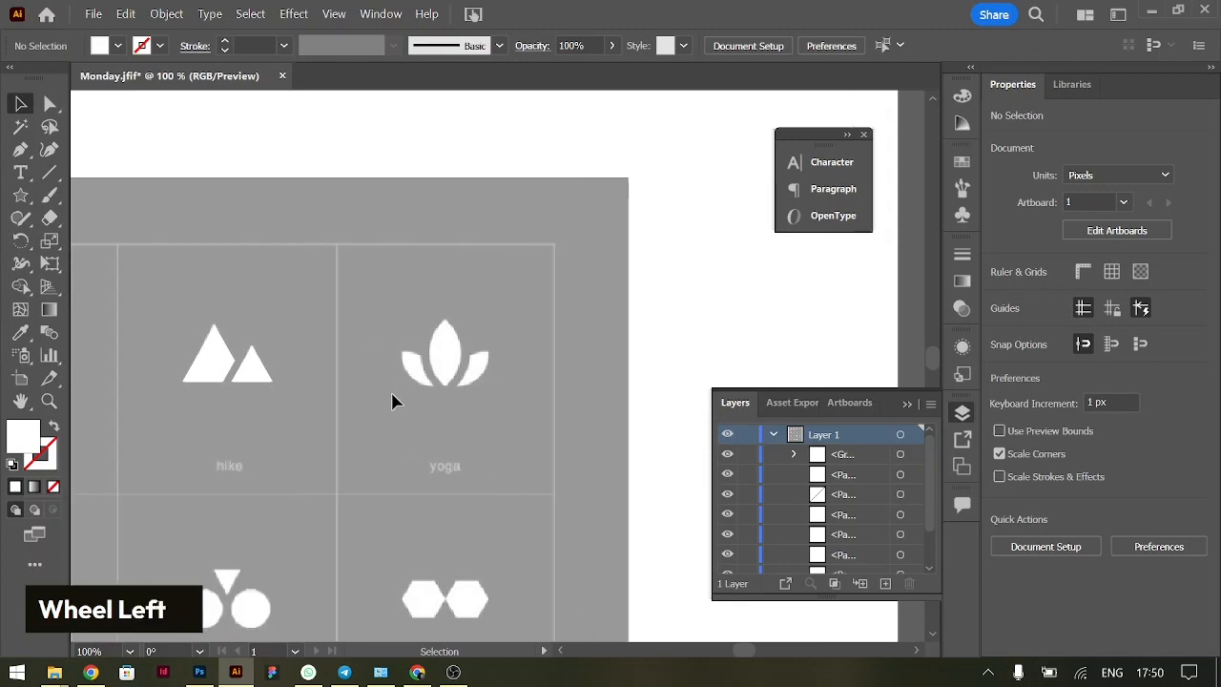
key("ctrl+equal")
scroll(393, 400, "right", 1)
scroll(395, 401, "left", 2)
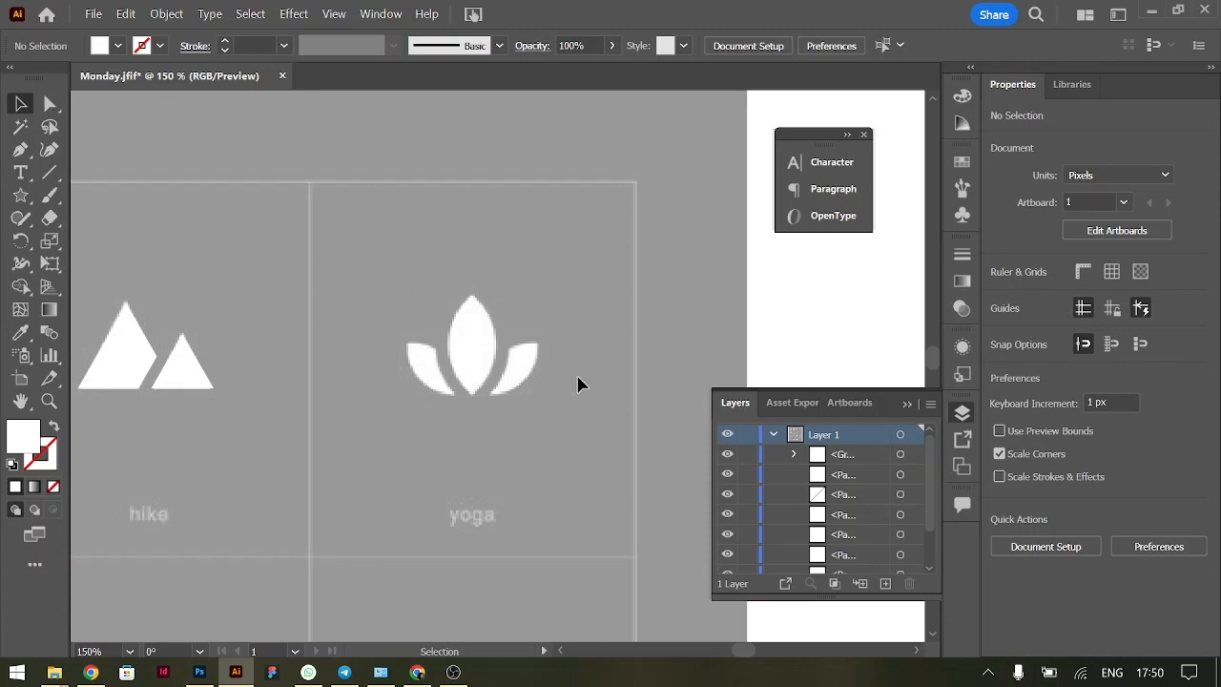
right_click(16, 195)
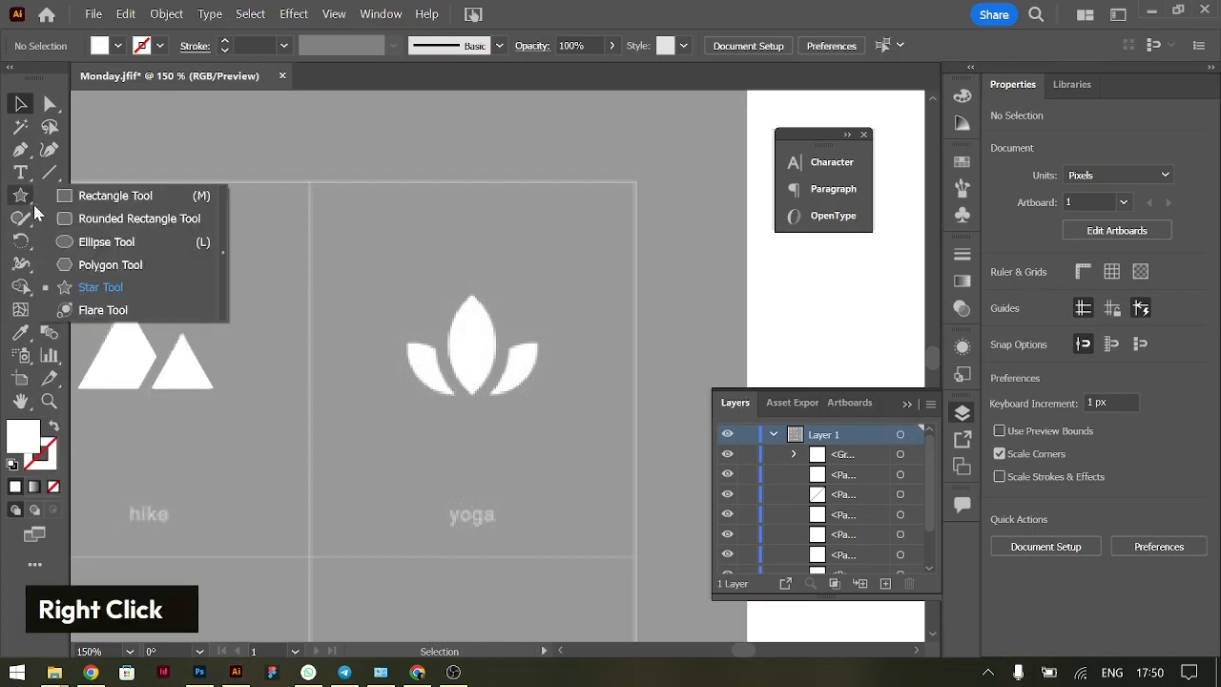
left_click(107, 242)
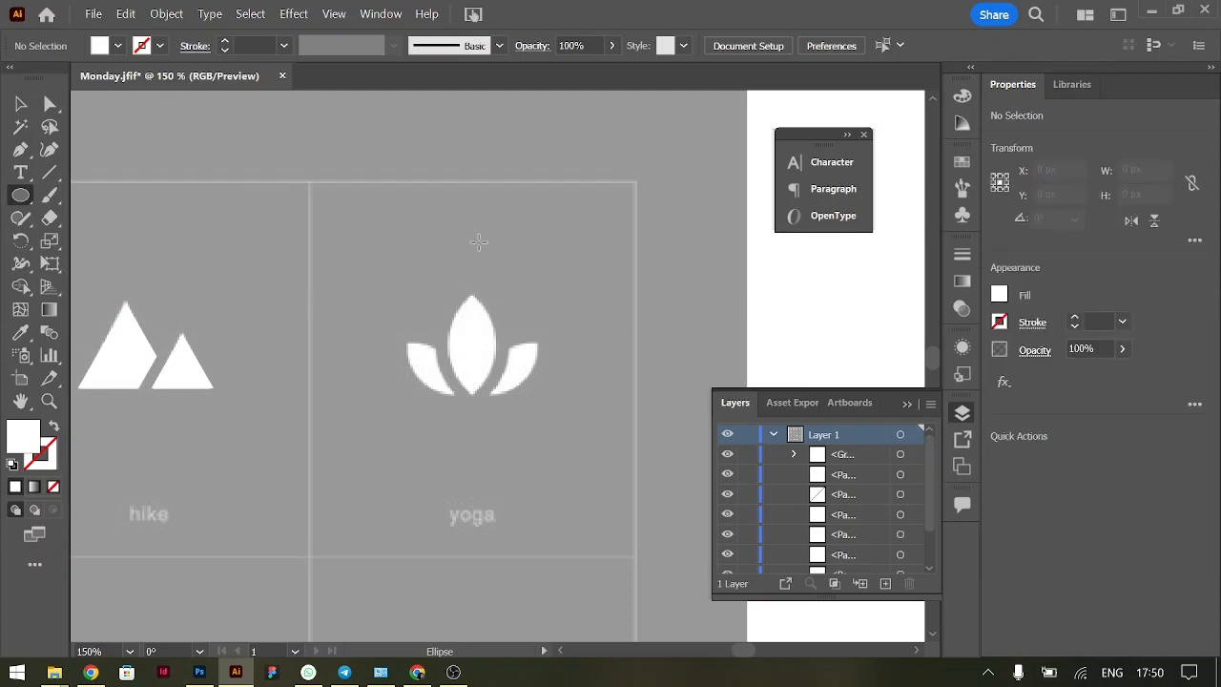
left_click_drag(473, 242, 599, 346)
key("shift")
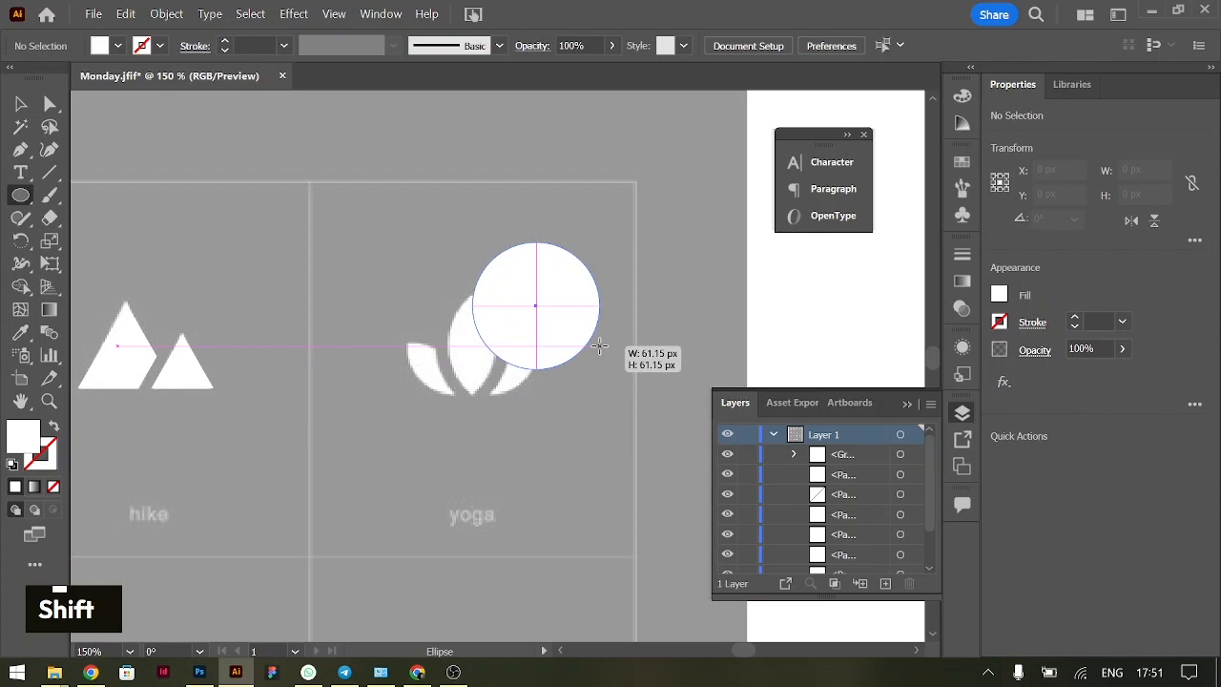
key("alt")
left_click_drag(599, 345, 524, 271)
key("v")
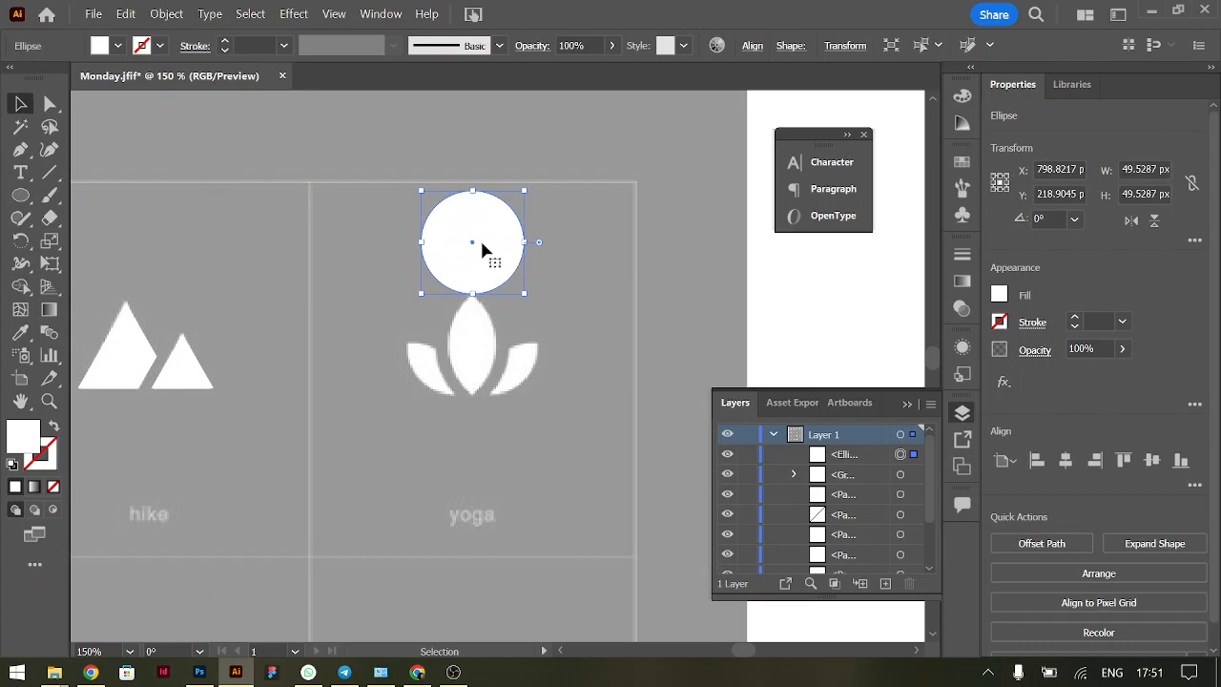
Duplicate the circle horizontally so the copy overlaps half of the original, and move both circles slightly up and to the right
left_click_drag(463, 255, 505, 261)
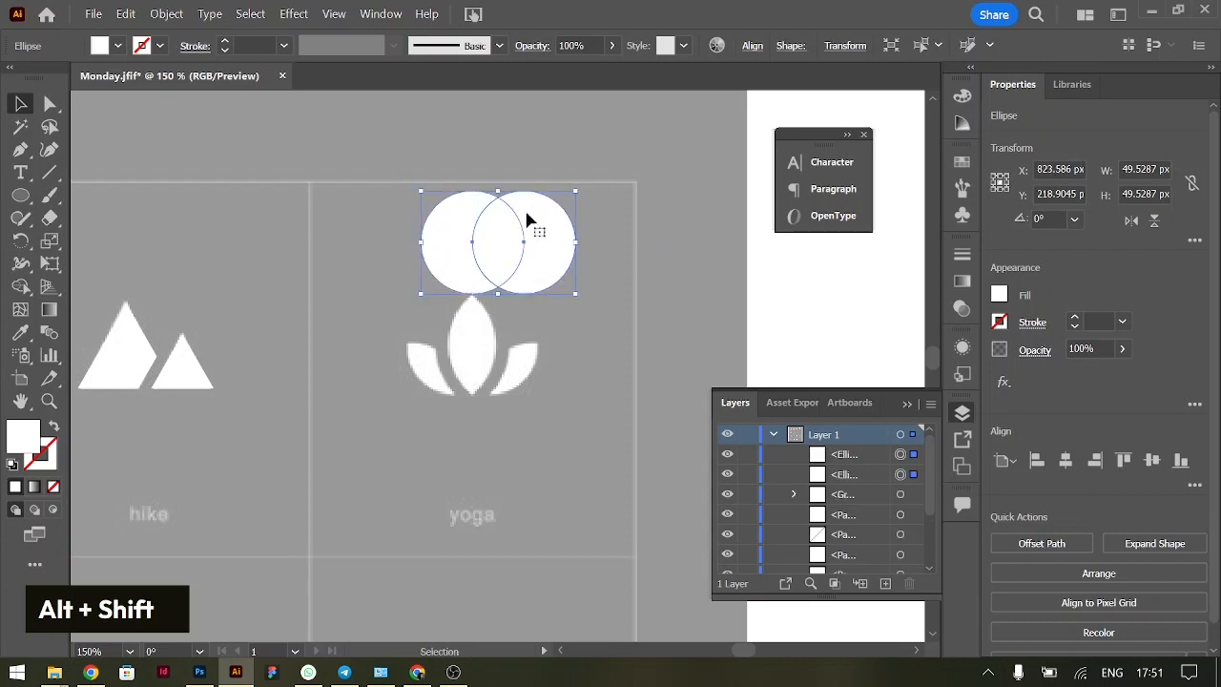
left_click(599, 220)
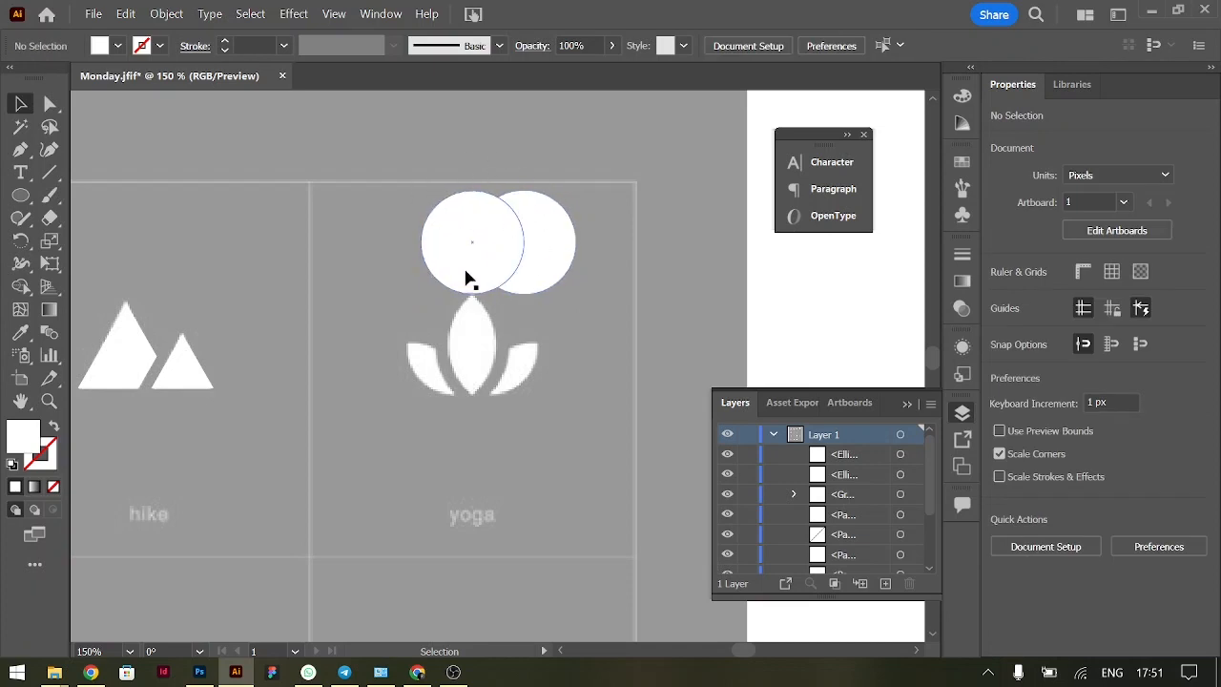
left_click_drag(609, 258, 452, 227)
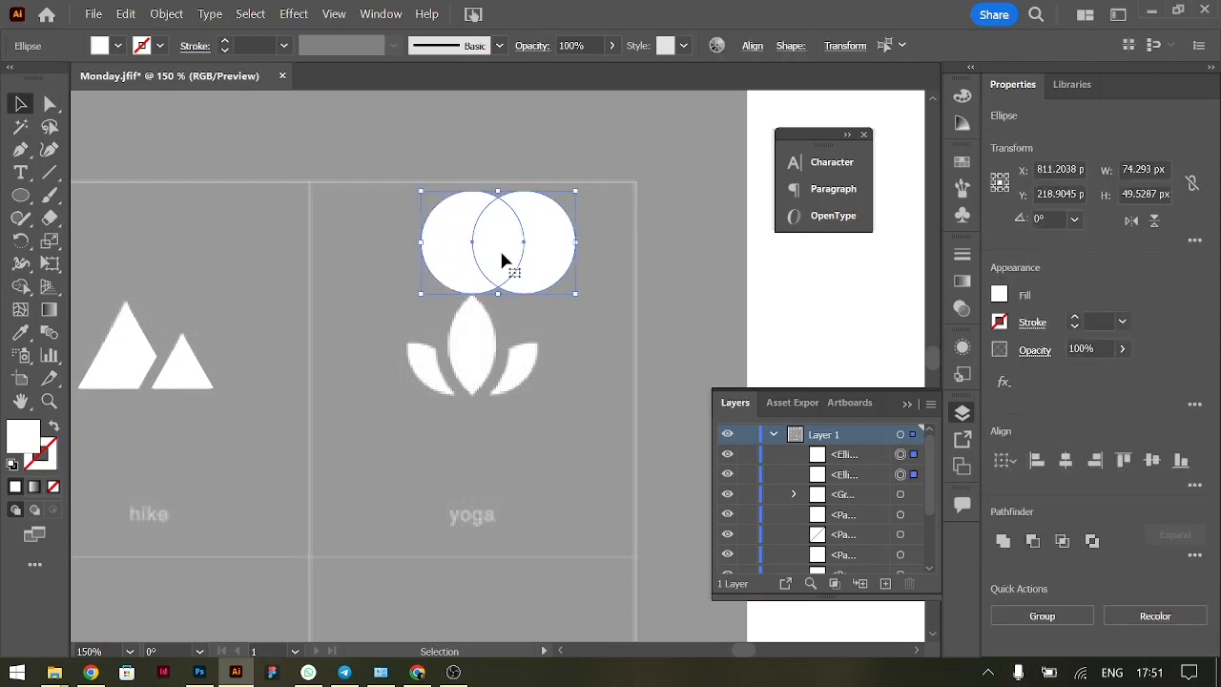
left_click_drag(515, 239, 530, 196)
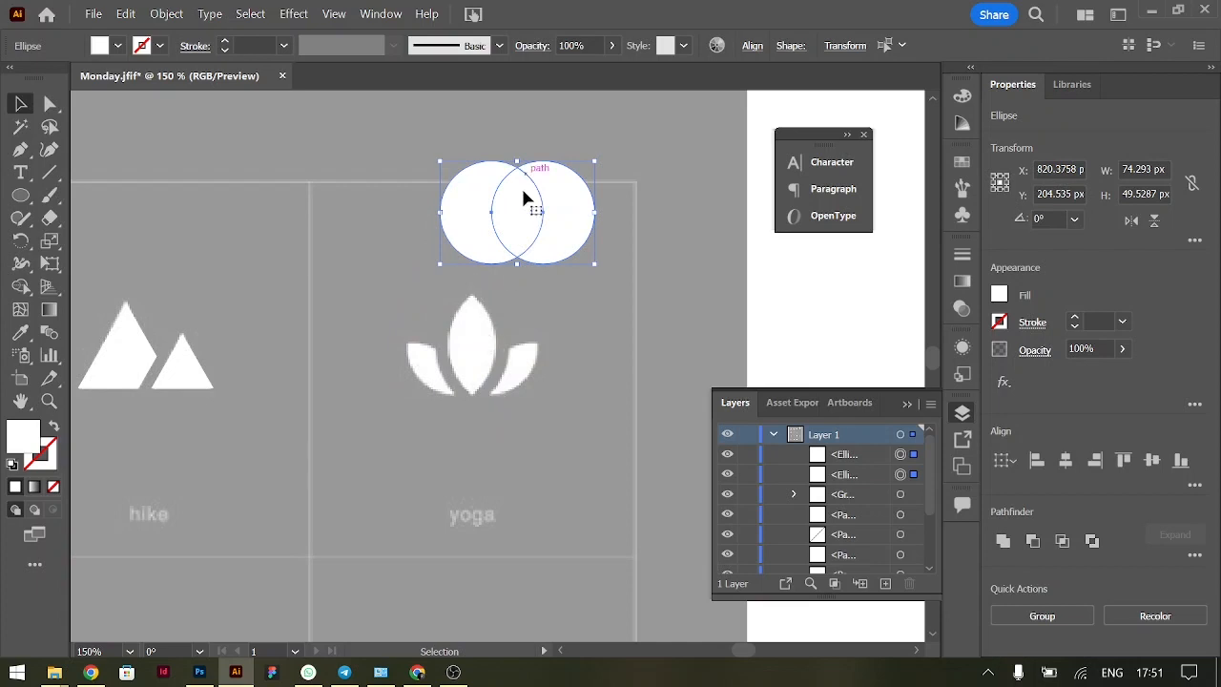
Shift the right circle horizontally about 3 px farther right to narrow the overlap, and select both circles
left_click(612, 236)
left_click_drag(578, 238, 585, 239)
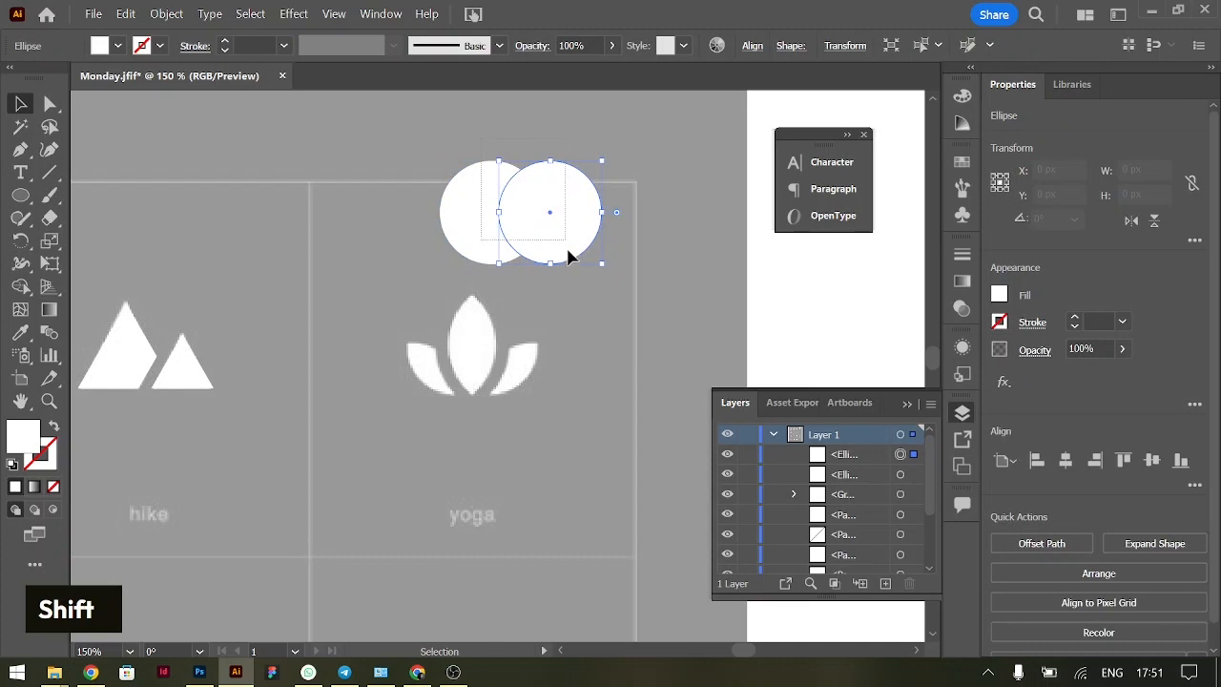
left_click(481, 231, "shift")
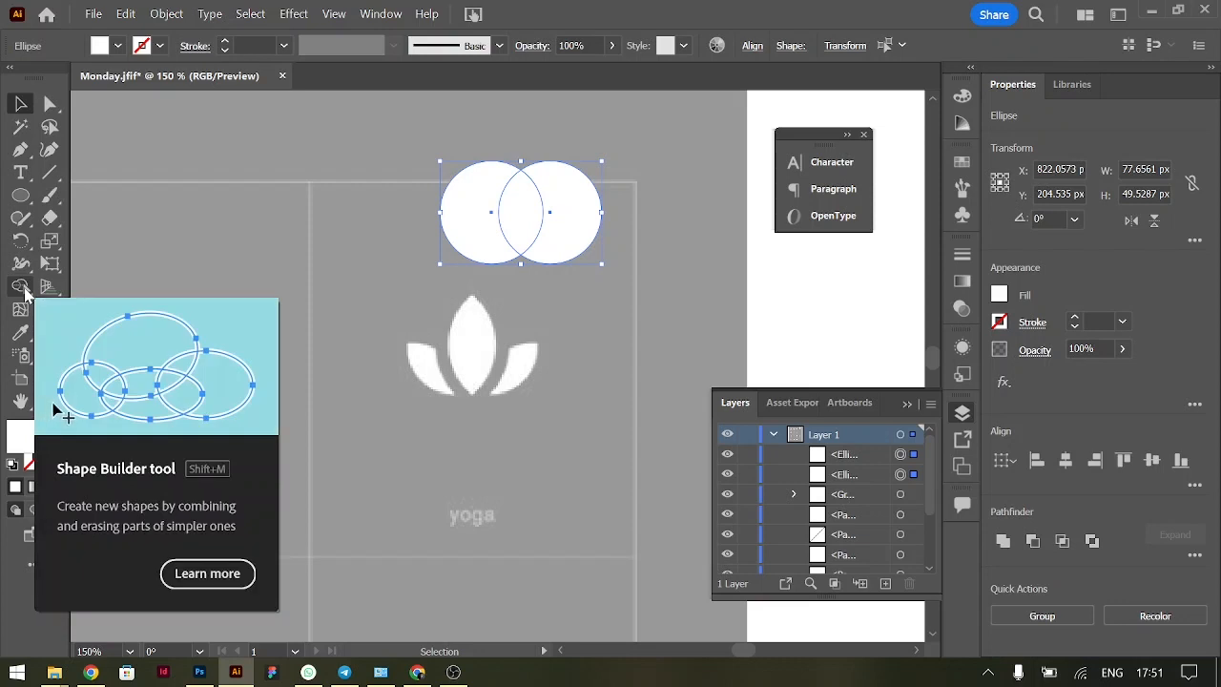
Use Shape Builder to remove the circles' outer parts, keeping the petal-shaped overlap, and move it slightly up and to the right
left_click(23, 288)
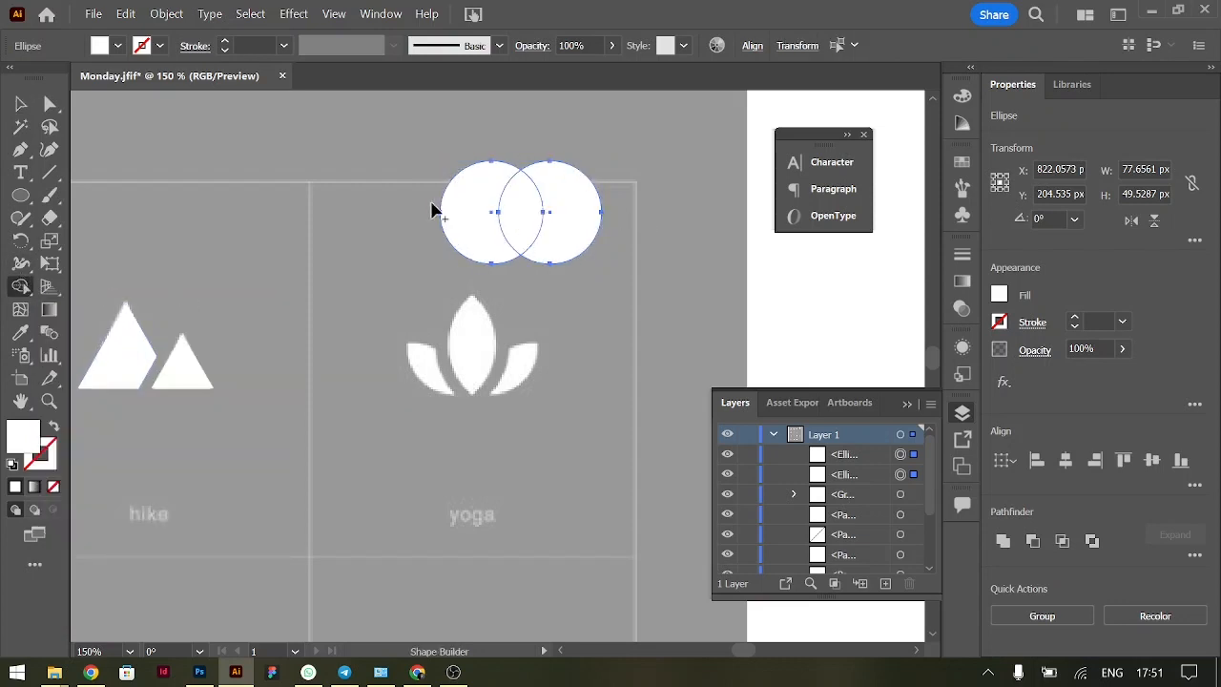
key("alt")
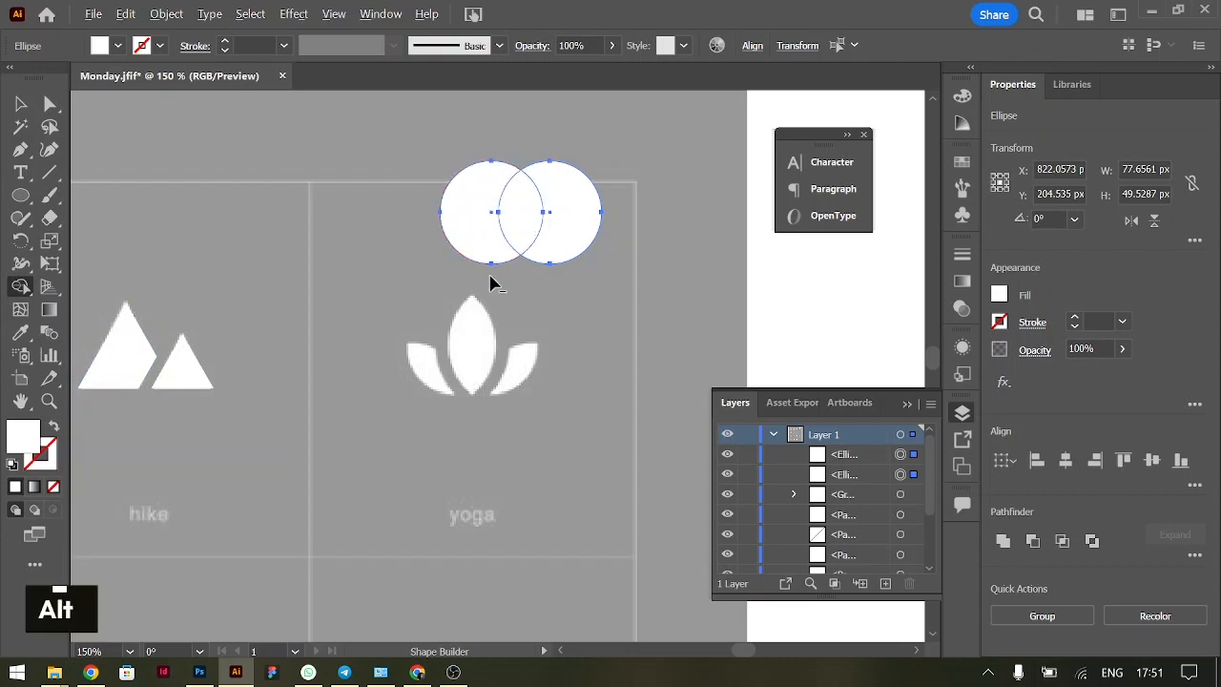
left_click(468, 205, "alt")
left_click(572, 207, "alt")
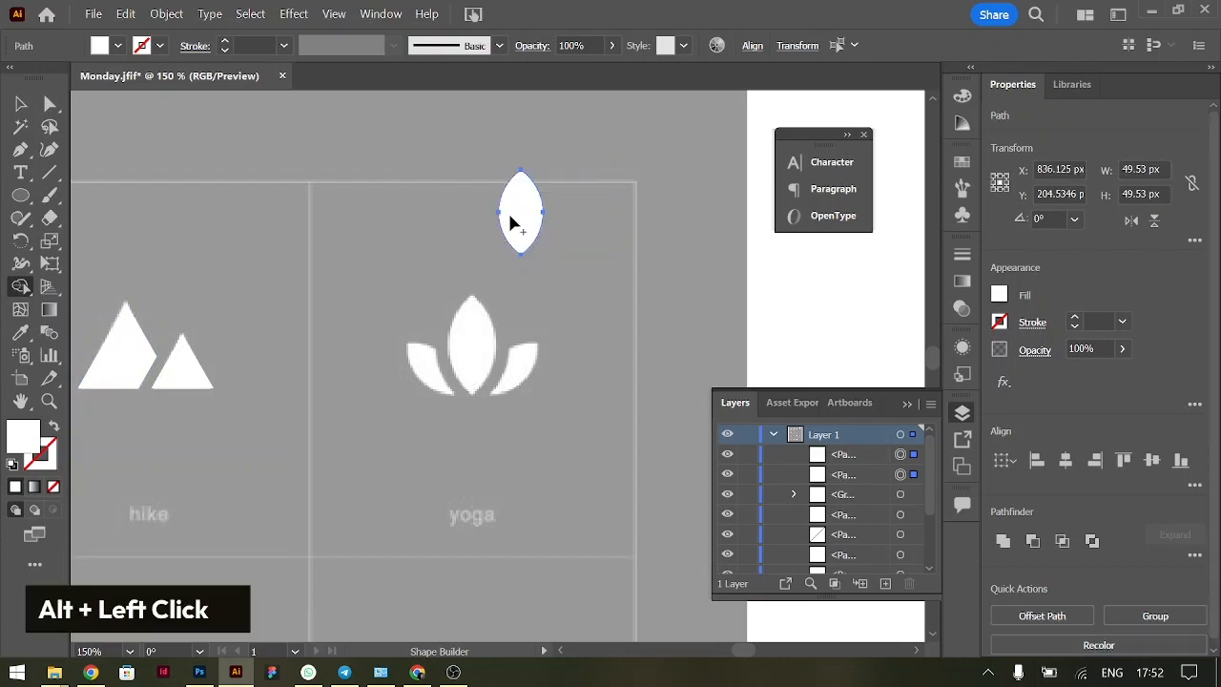
left_click(20, 103)
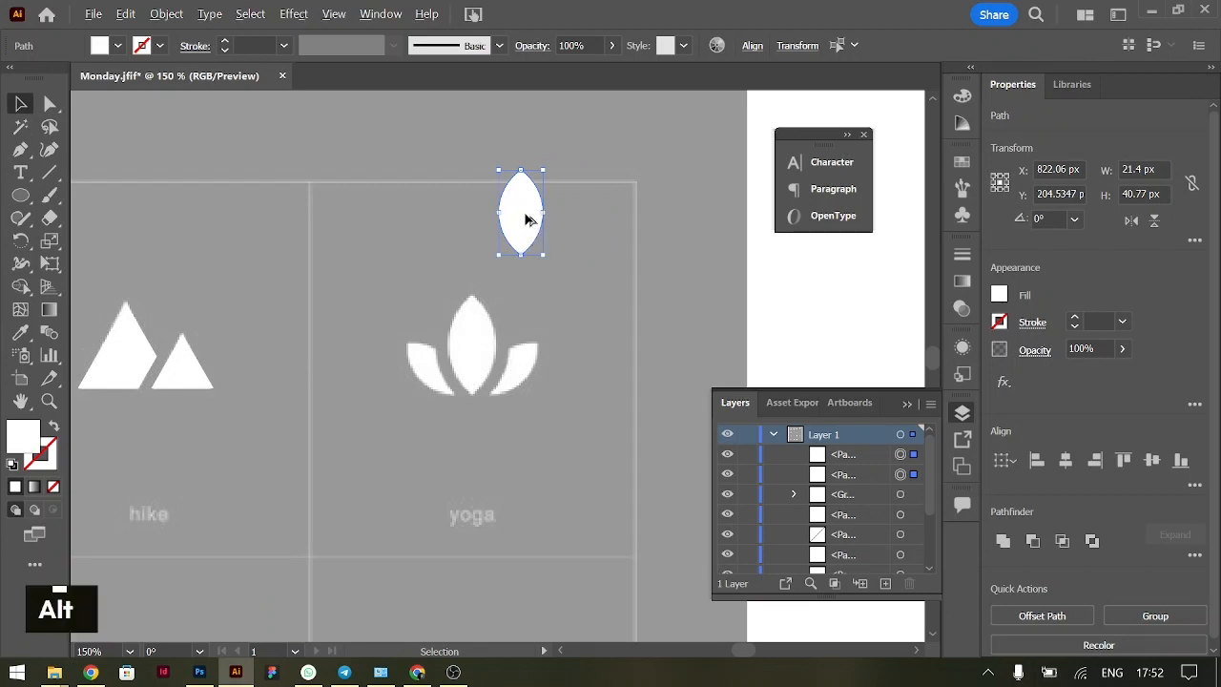
mouse_move(525, 220)
left_mouse_down()
mouse_move(523, 397)
mouse_move(539, 373)
mouse_move(532, 208)
left_mouse_up()
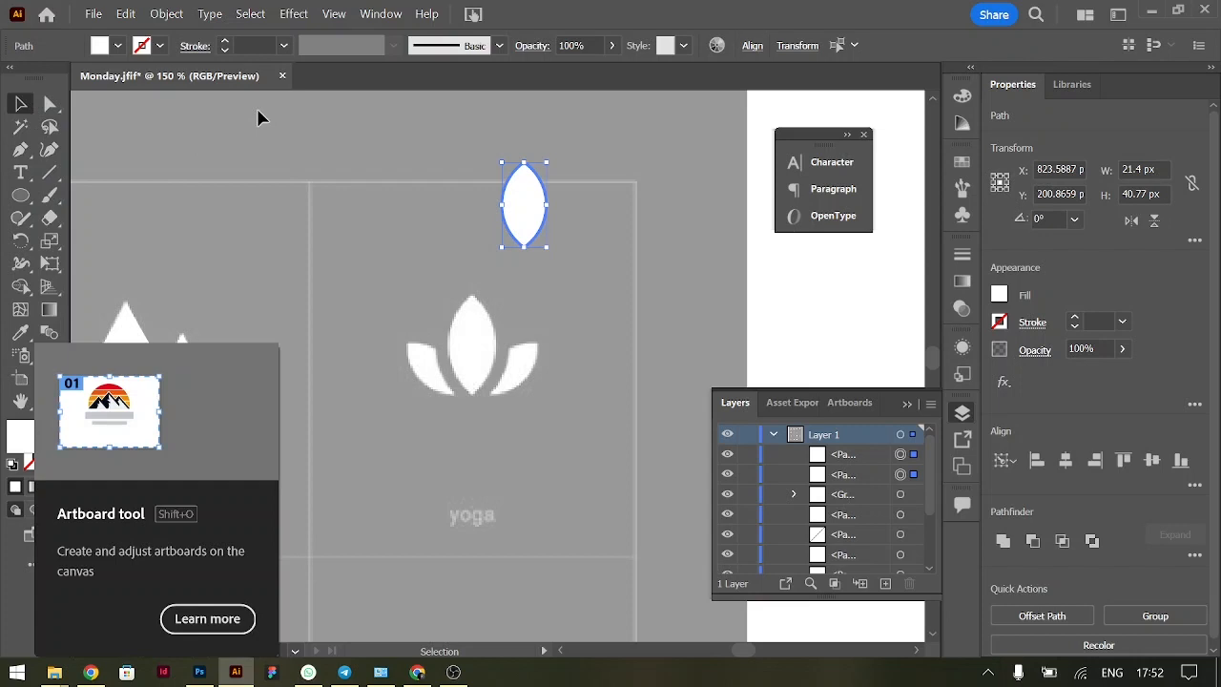
left_click(381, 14)
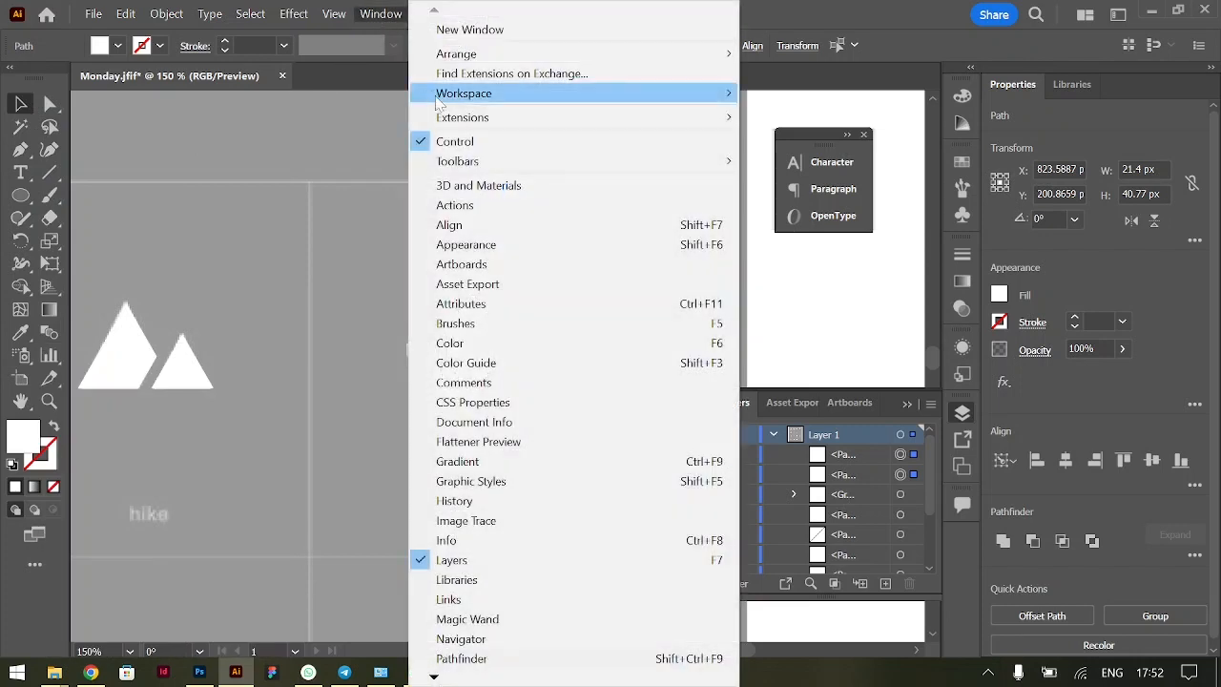
mouse_move(469, 99)
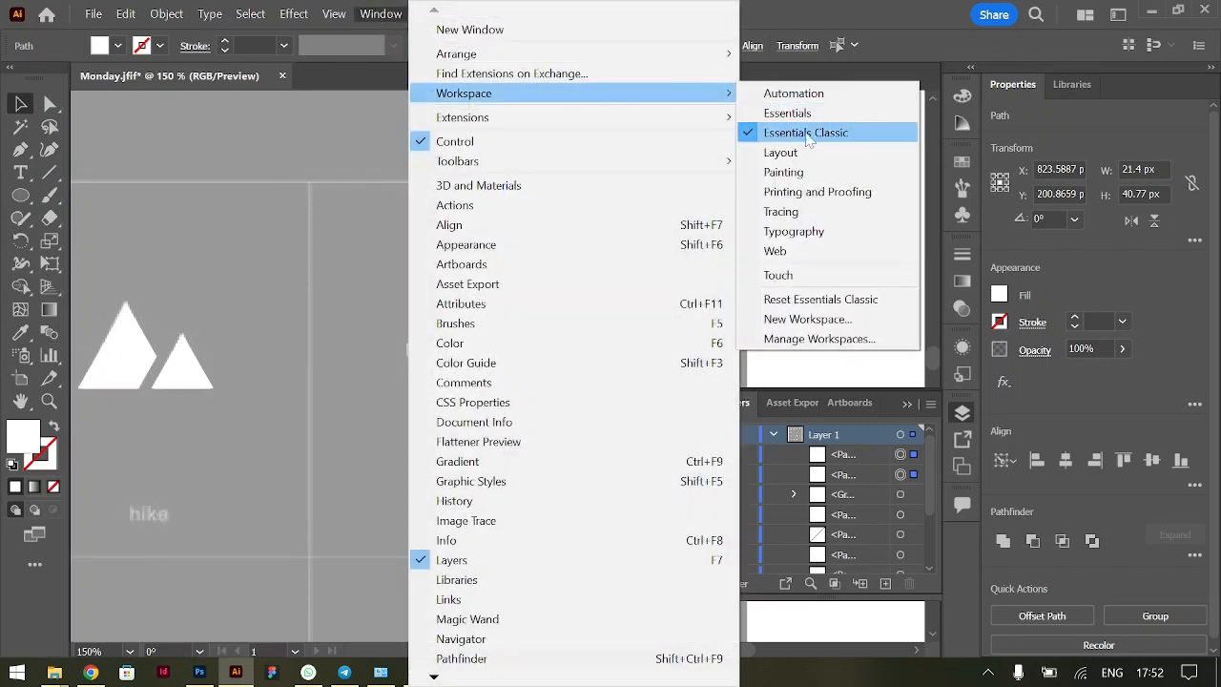
left_click(776, 7)
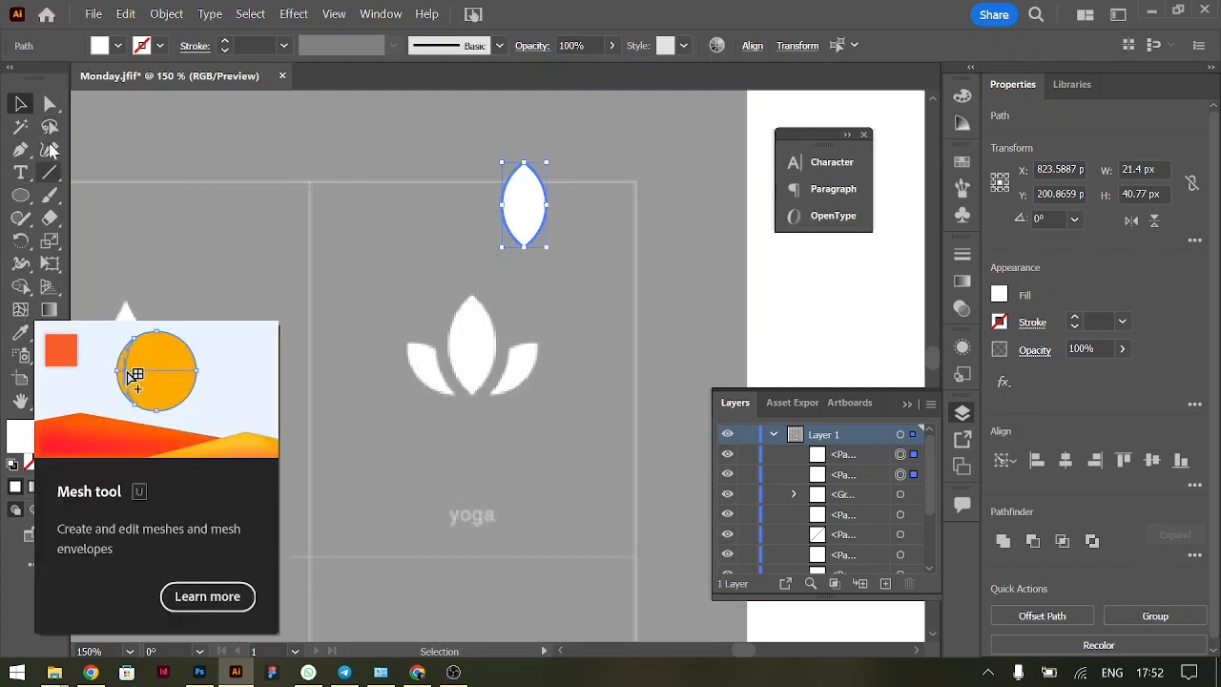
left_click(382, 13)
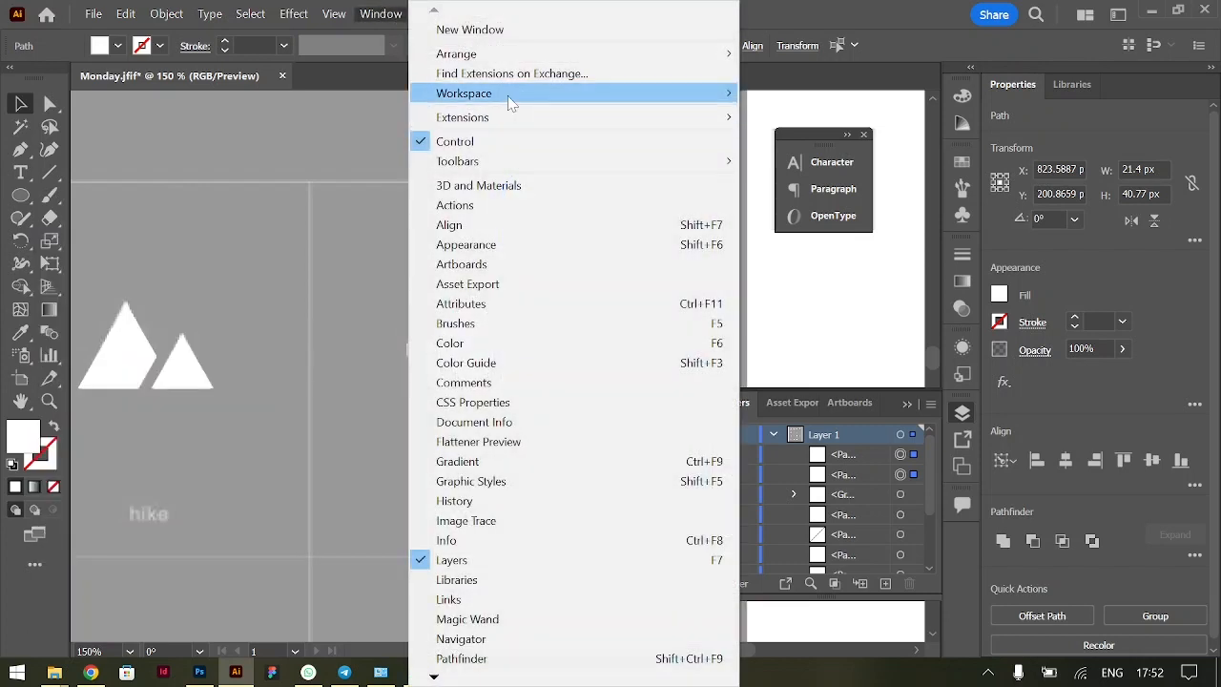
mouse_move(628, 97)
left_click(285, 239)
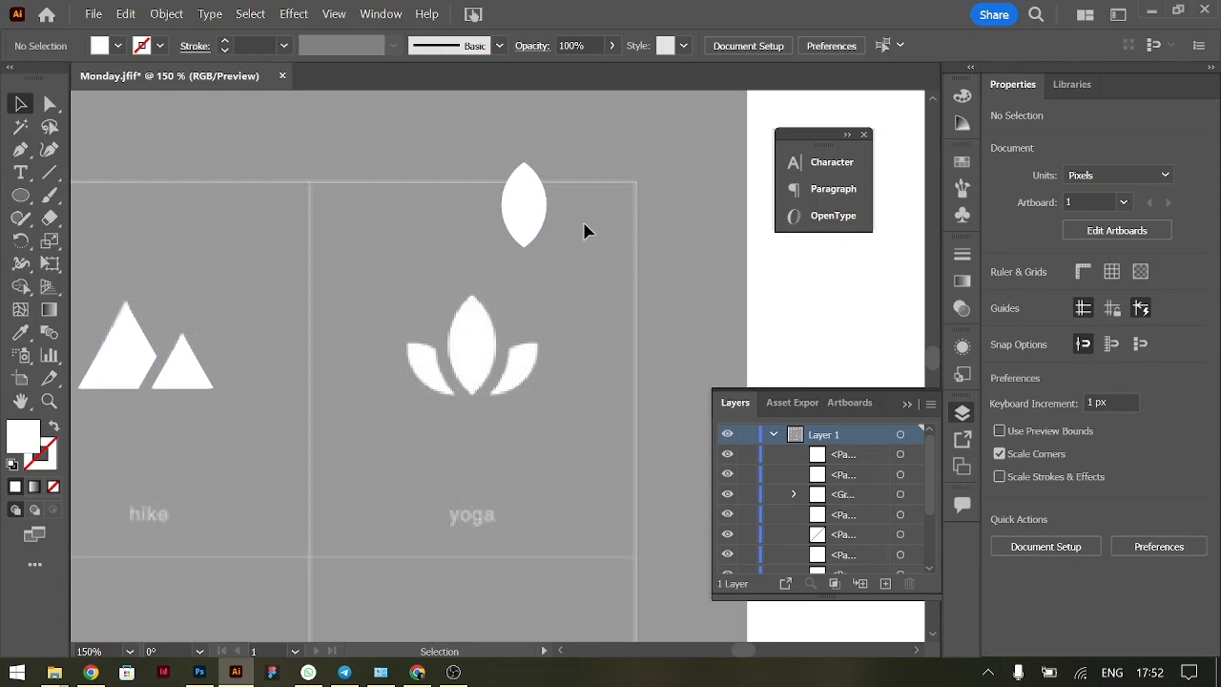
Select the petal shape and examine up close how the reference yoga petals are angled and converge at their base
left_click(525, 217)
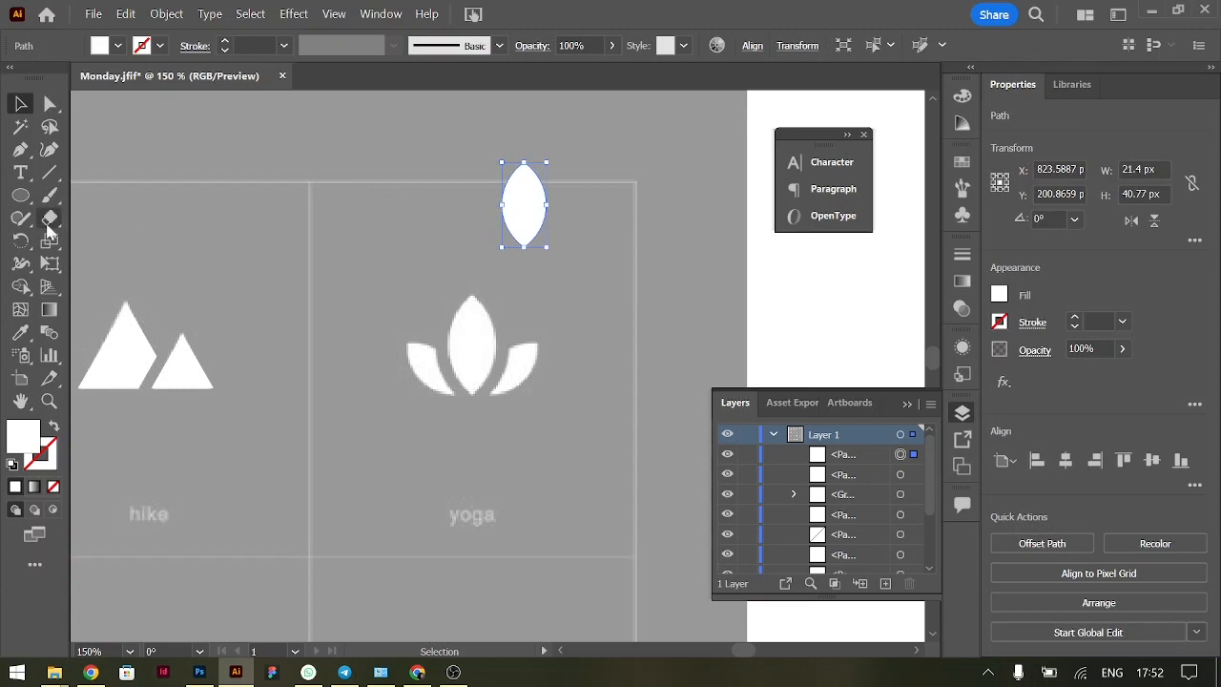
left_click(22, 244)
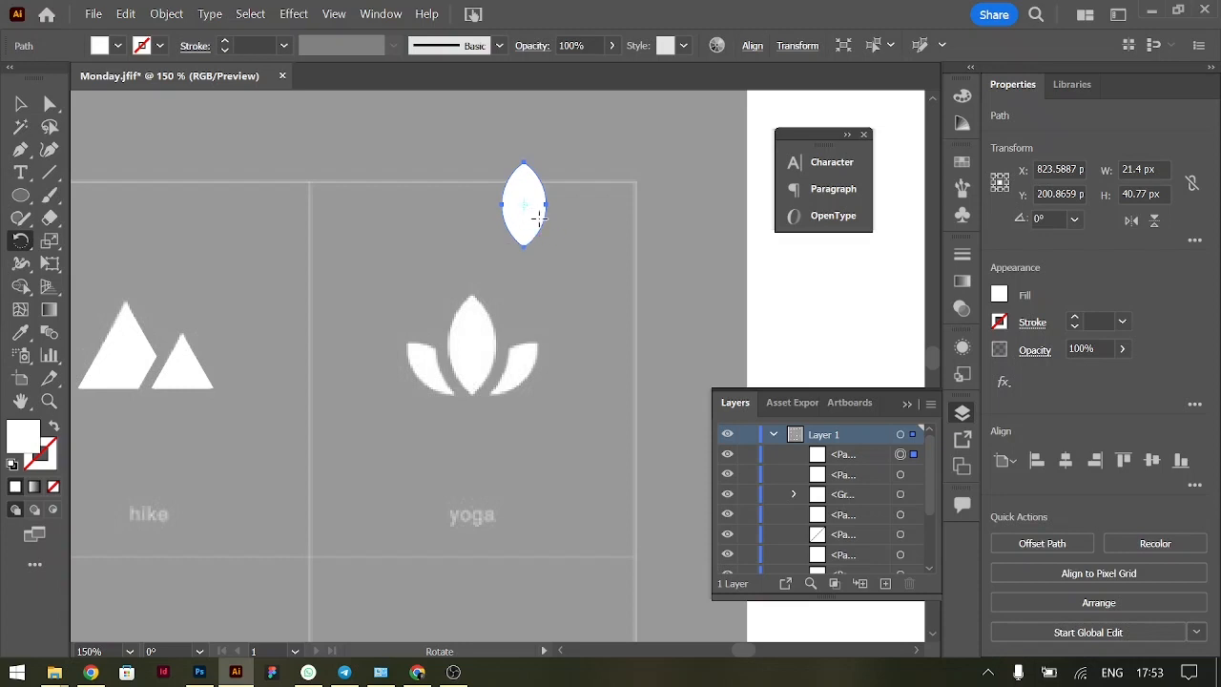
key("ctrl+equal")
key("ctrl+equal")
key("ctrl+equal")
key("ctrl+equal")
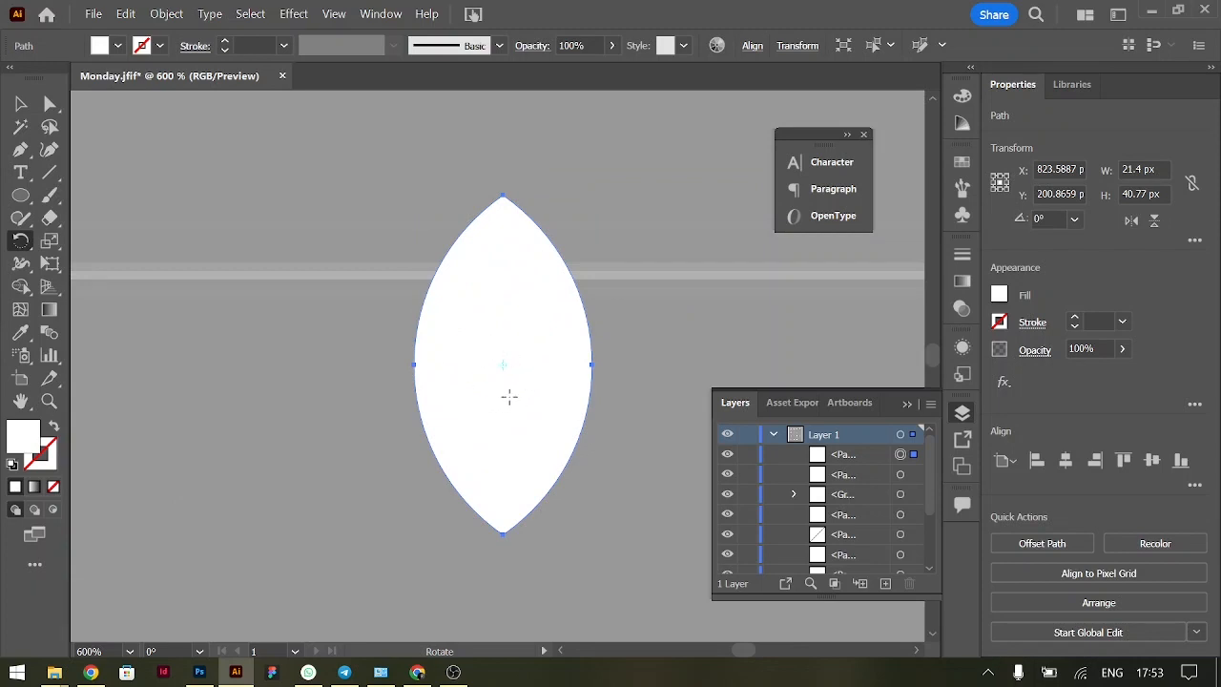
scroll(510, 502, "down", 5)
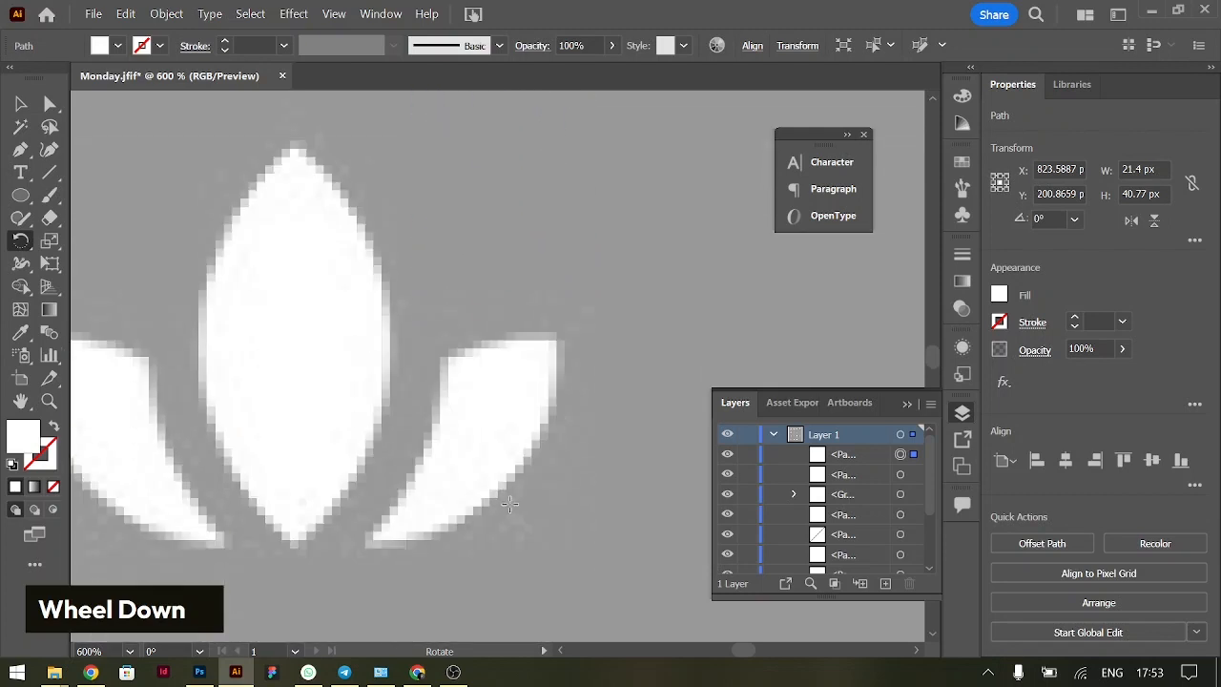
scroll(352, 579, "left", 3)
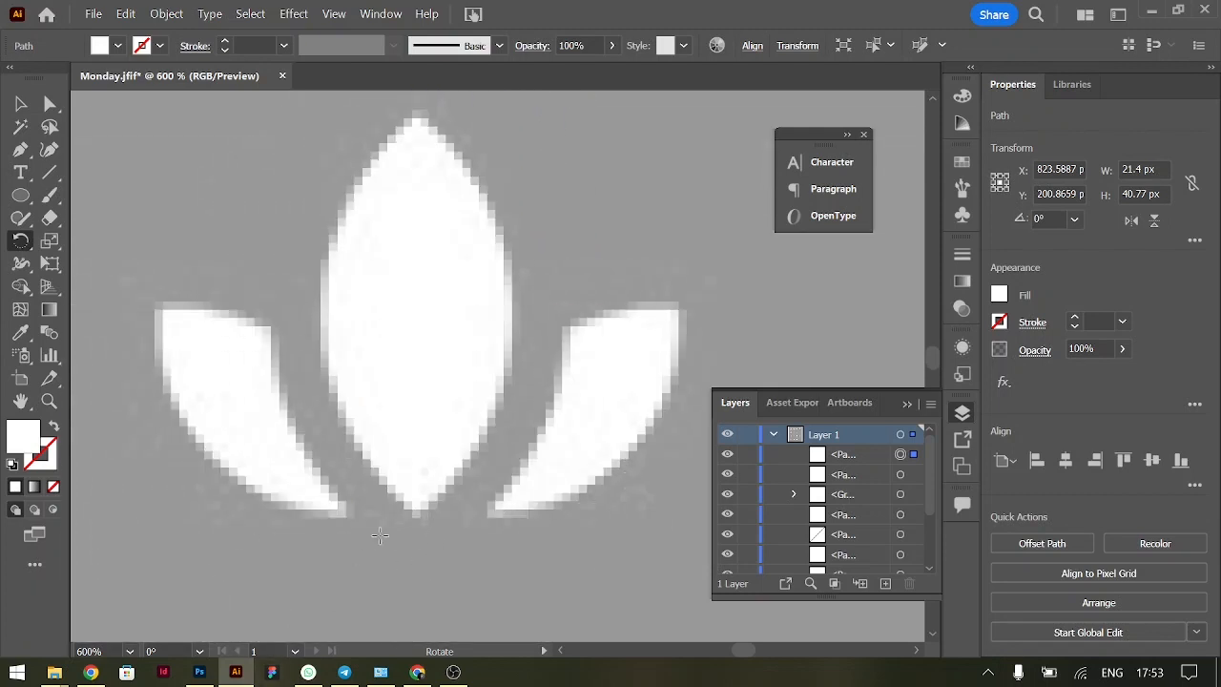
left_click(20, 104)
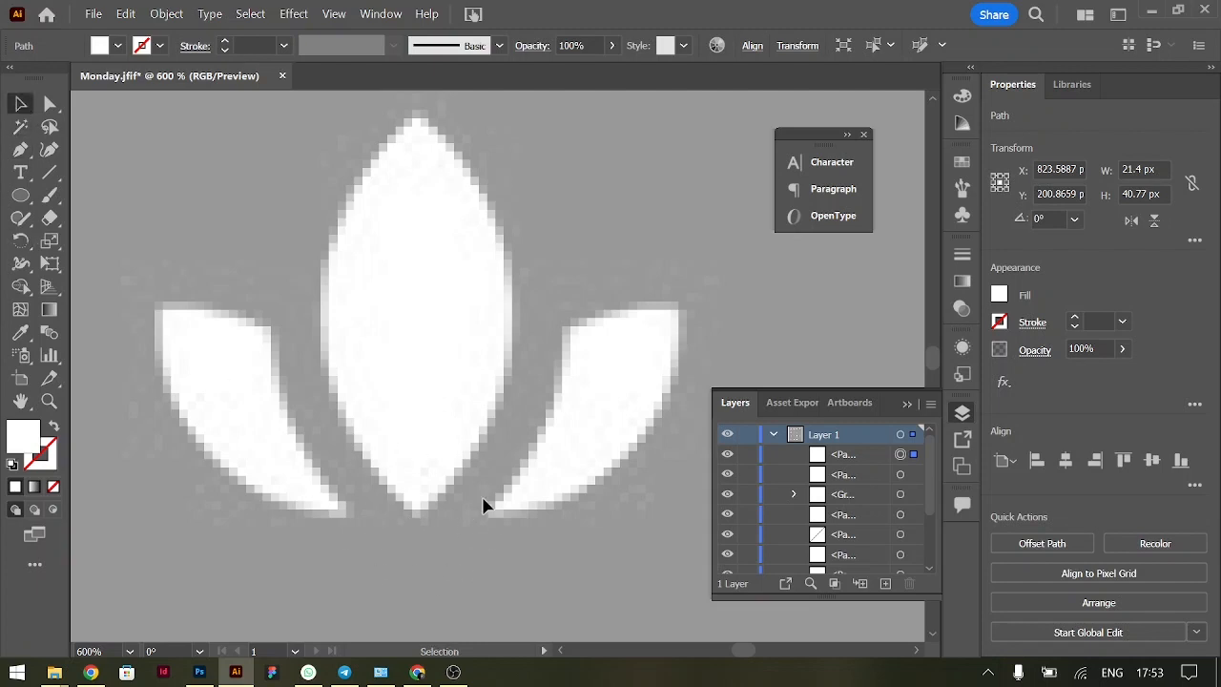
scroll(401, 563, "up", 5)
scroll(402, 566, "up", 1)
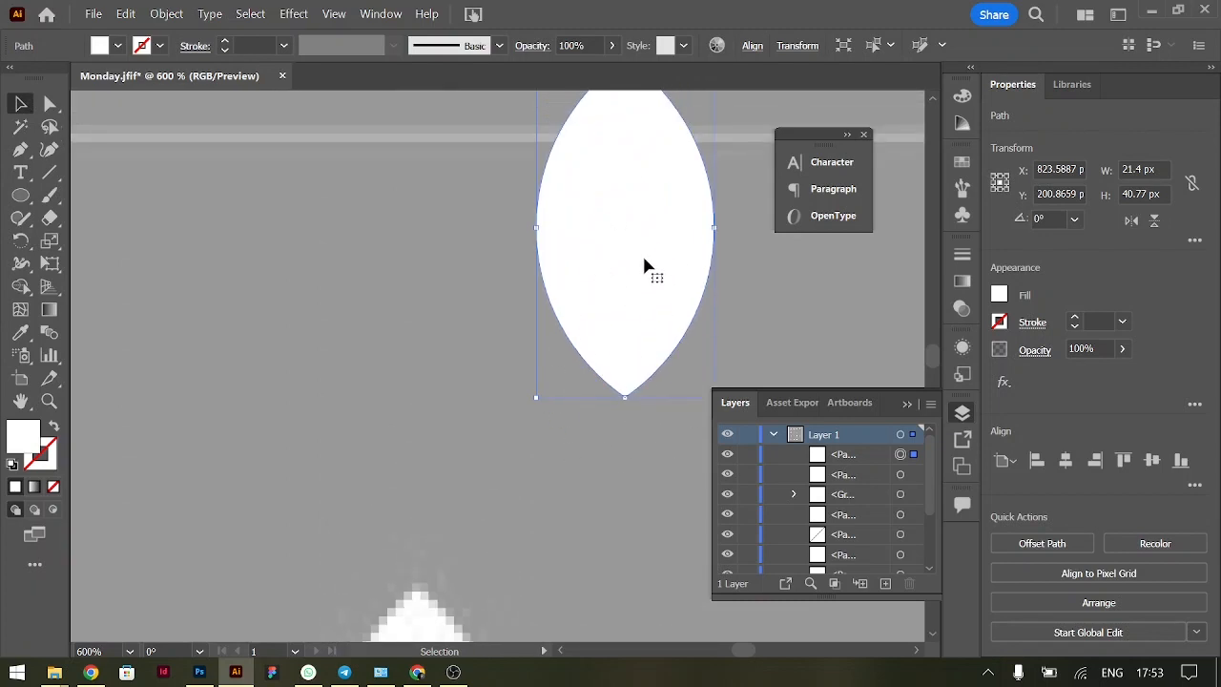
Create a copy of the petal rotated 45° around its bottom anchor point
left_click(21, 240)
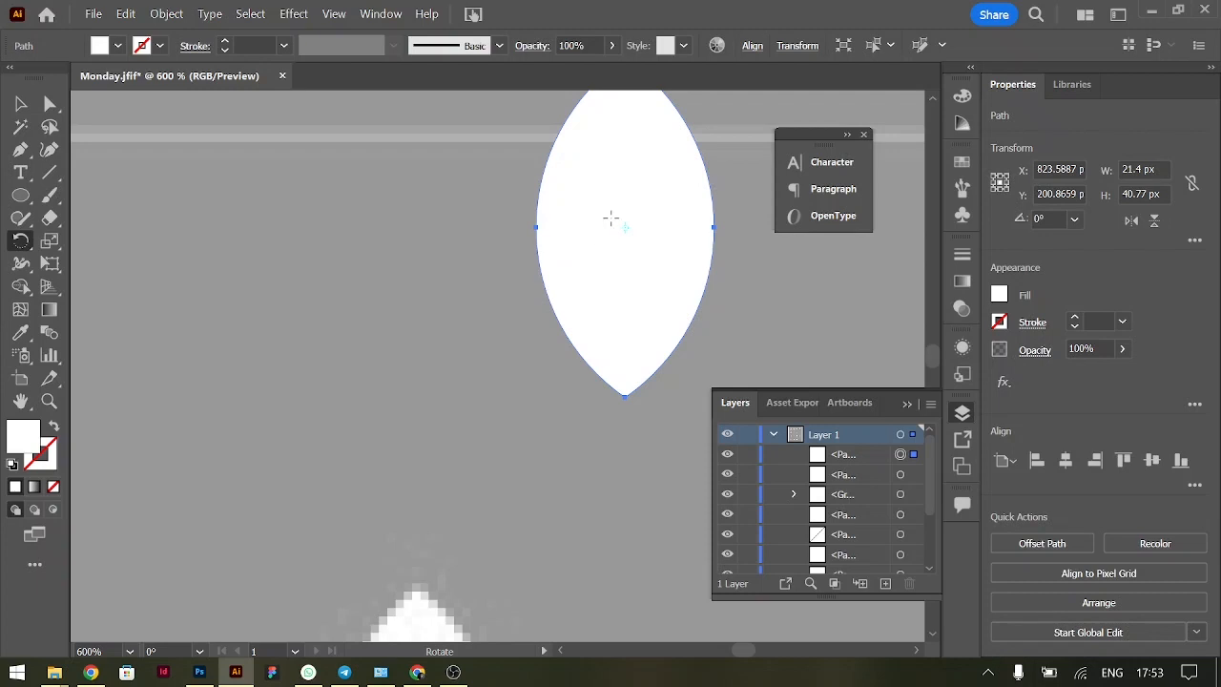
key("alt")
left_click(625, 396, "alt")
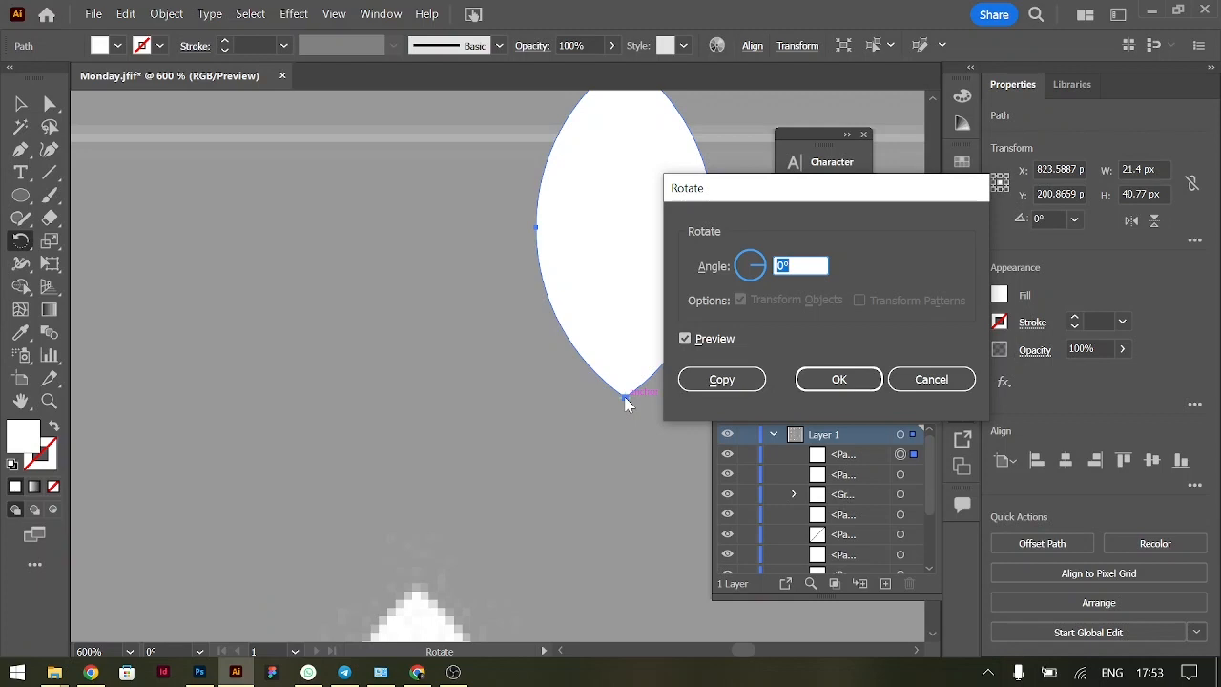
type("45")
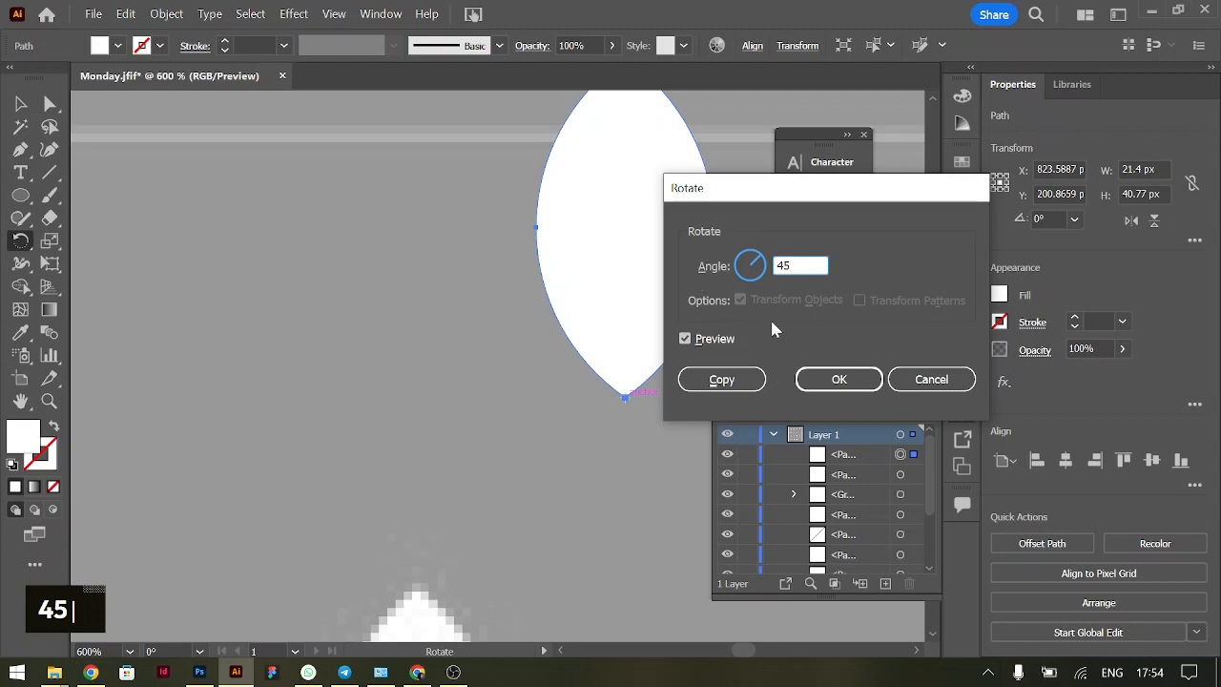
left_click(683, 340)
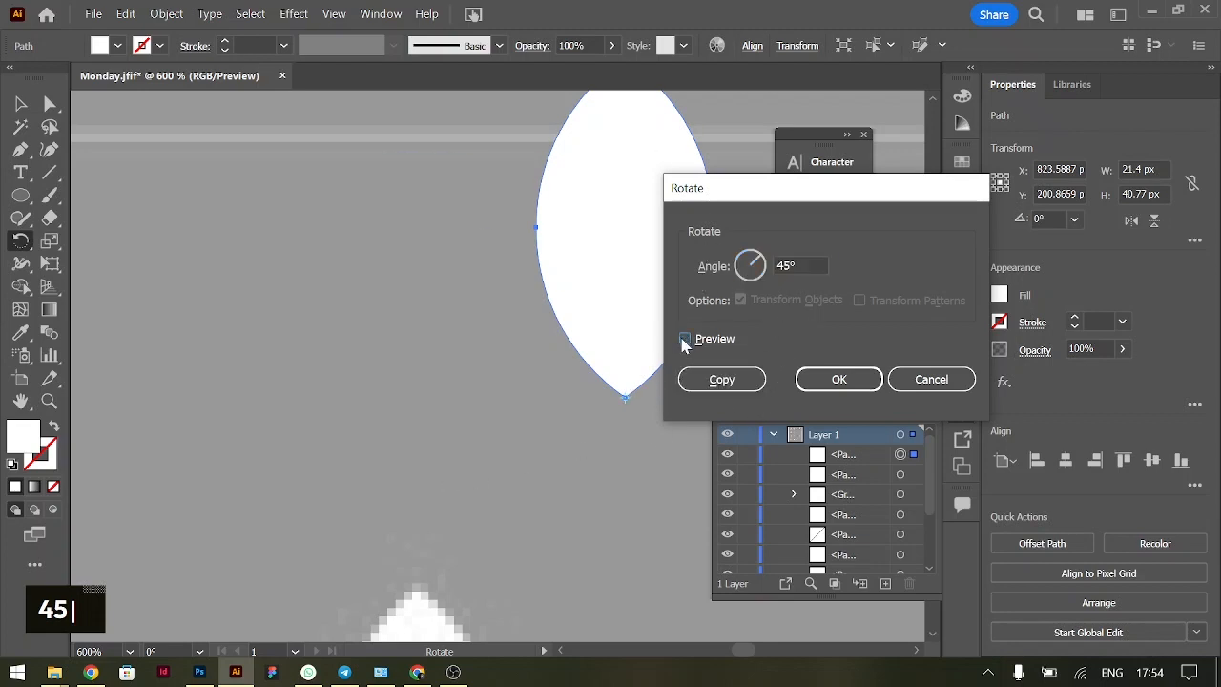
left_click(685, 341)
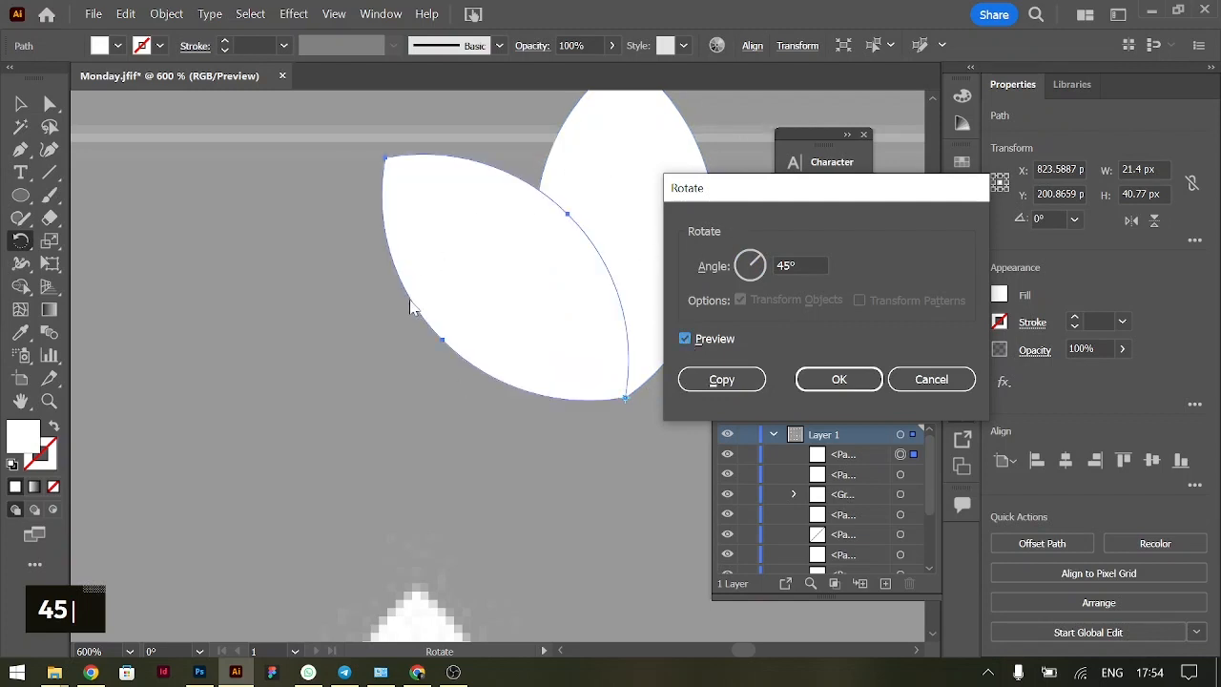
left_click(714, 378)
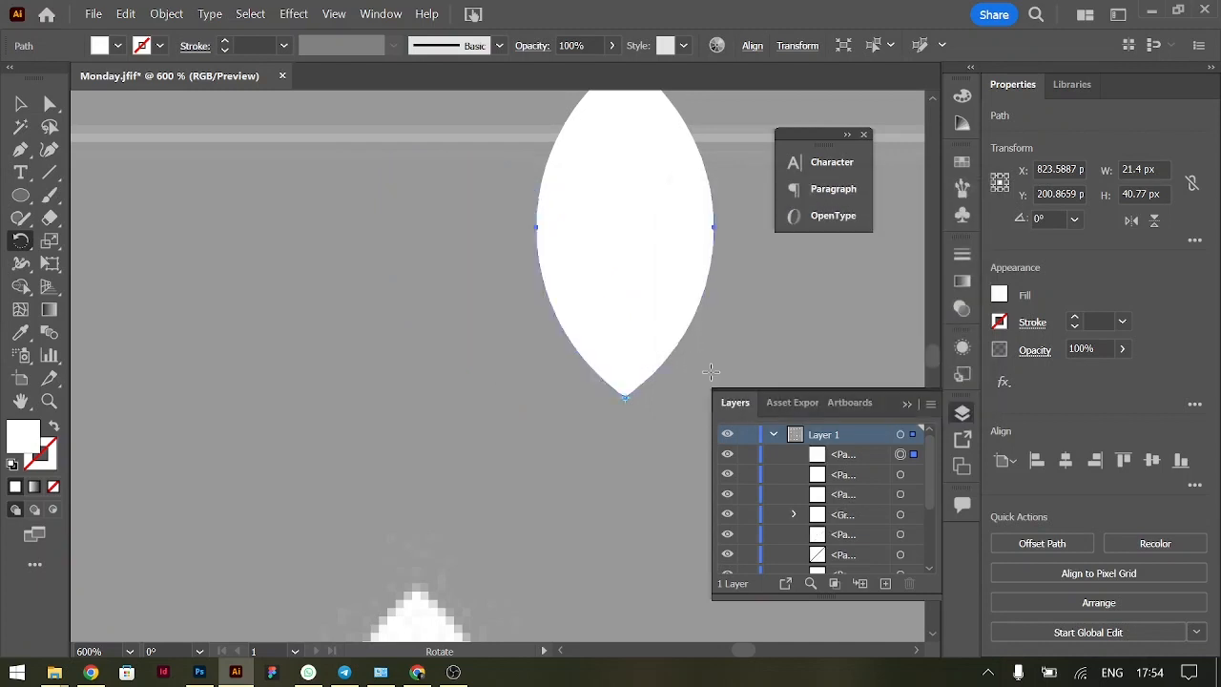
scroll(548, 349, "right", 5)
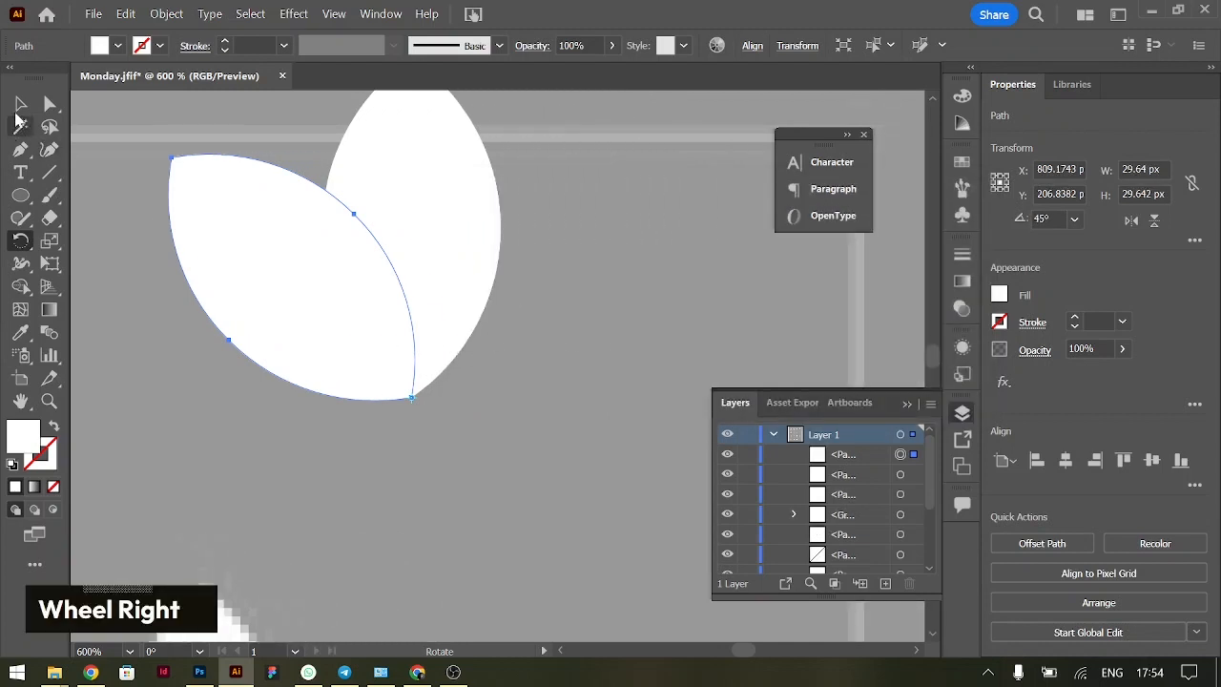
Move the upright petal slightly down and to the right, and delete the rotated copy
left_click(20, 103)
left_click_drag(414, 199, 422, 225)
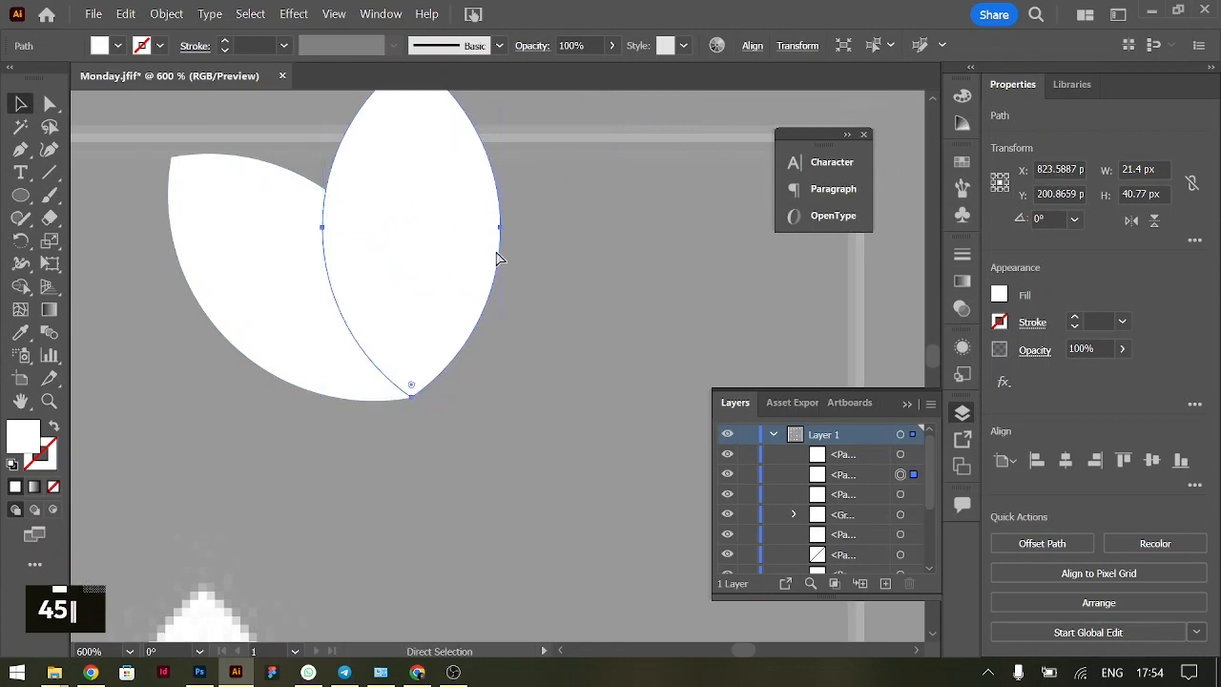
key("ctrl+z")
key("ctrl+z")
left_click(640, 307)
left_click_drag(402, 269, 459, 279)
left_click(362, 277)
key("BackSpace")
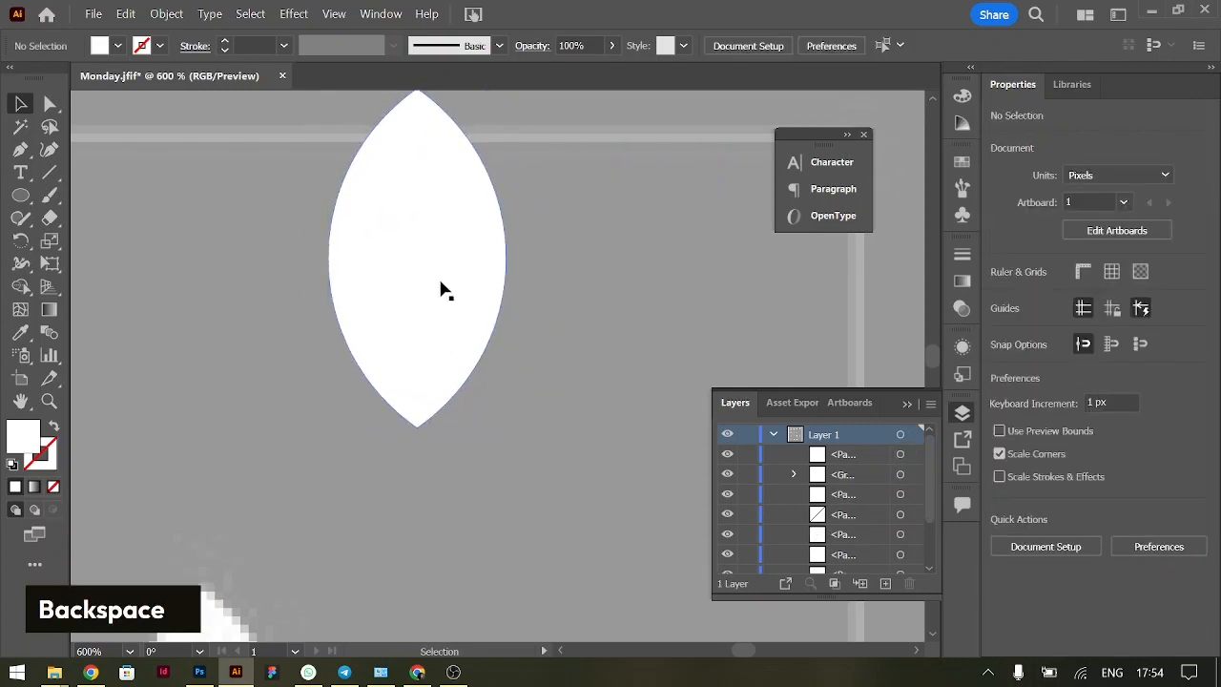
Compare the drawn petal with the shape and arrangement of the reference lotus petals
scroll(407, 504, "down", 7)
scroll(407, 505, "up", 1)
scroll(407, 505, "up", 6)
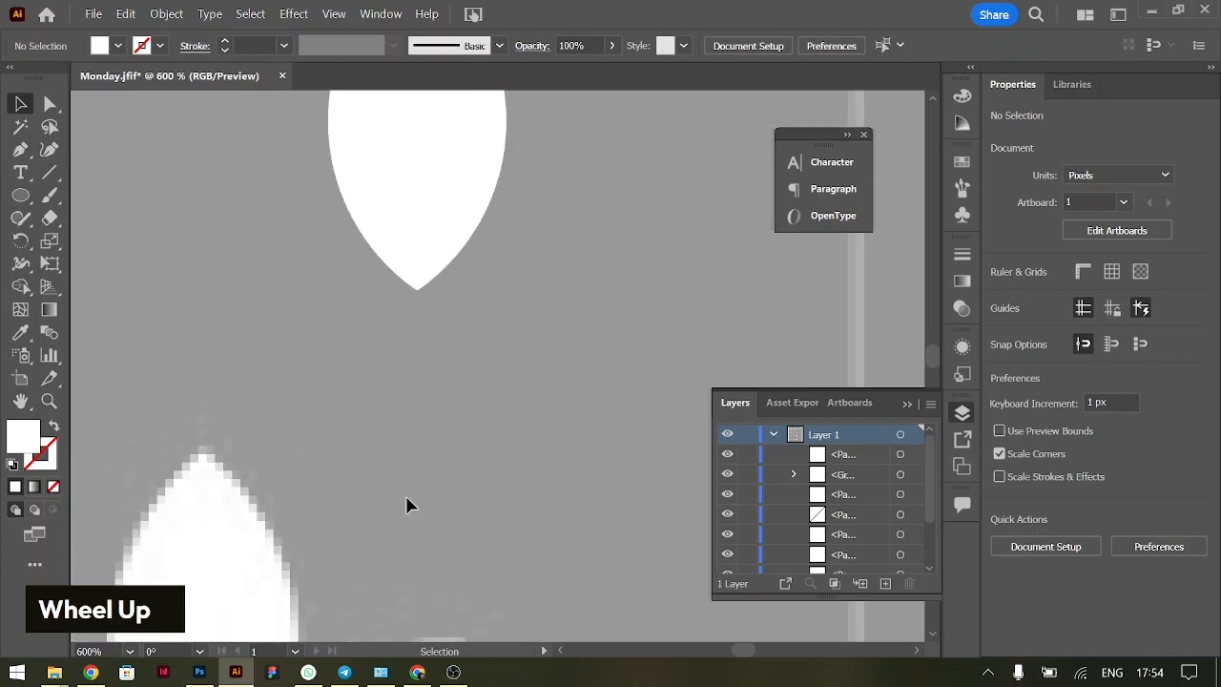
left_click(436, 265)
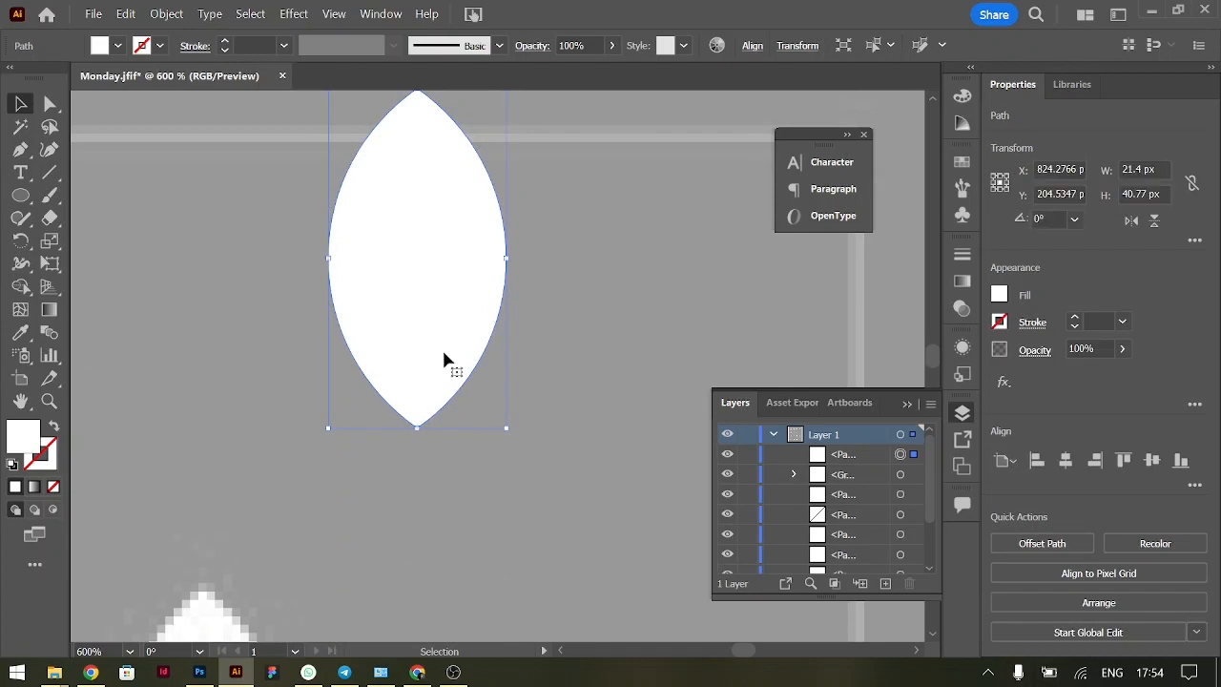
scroll(419, 354, "up", 1)
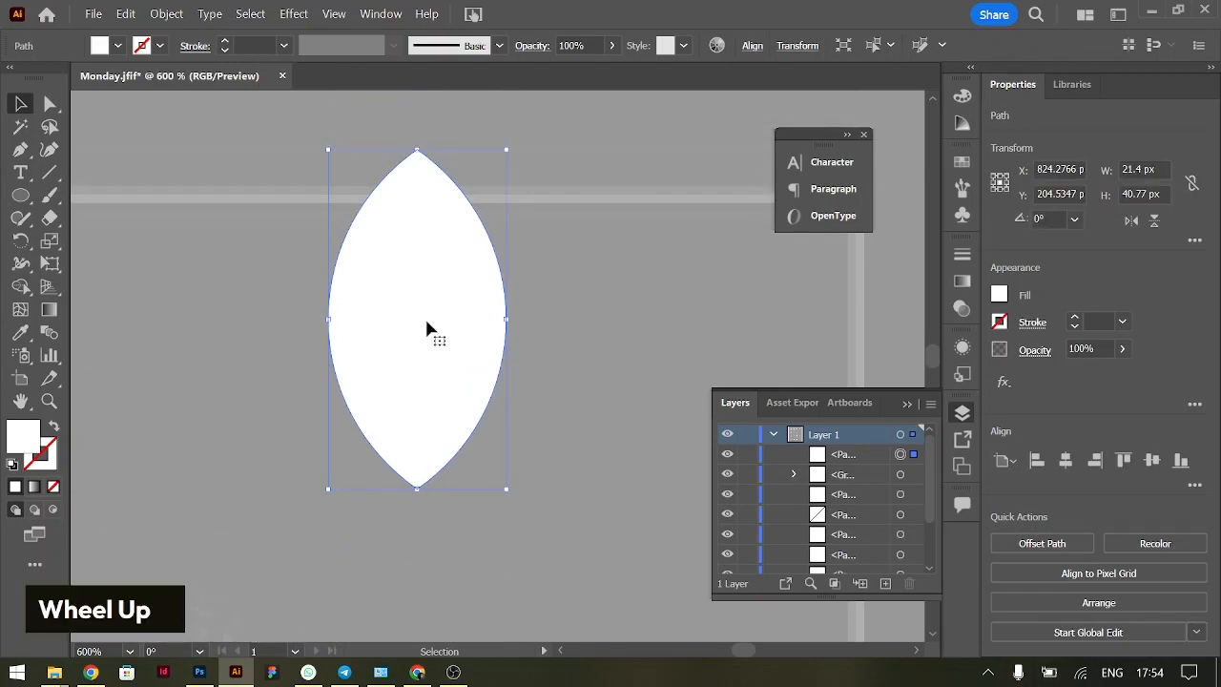
scroll(331, 414, "down", 6)
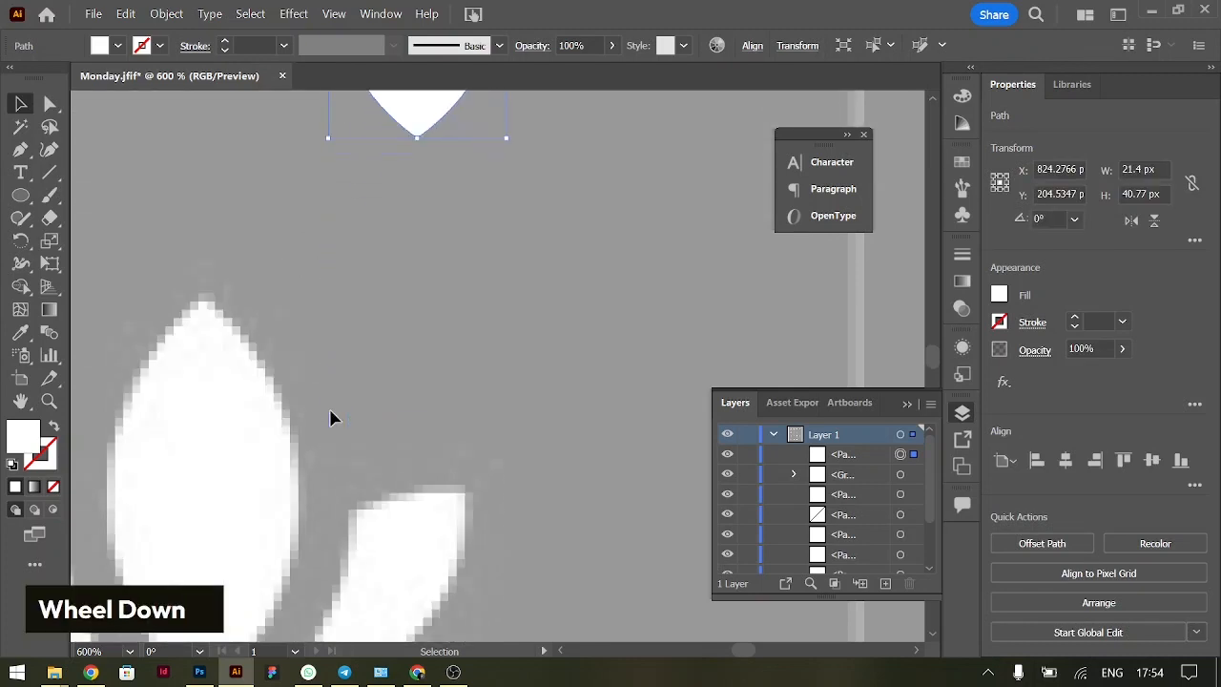
scroll(330, 417, "down", 1)
scroll(483, 507, "left", 2)
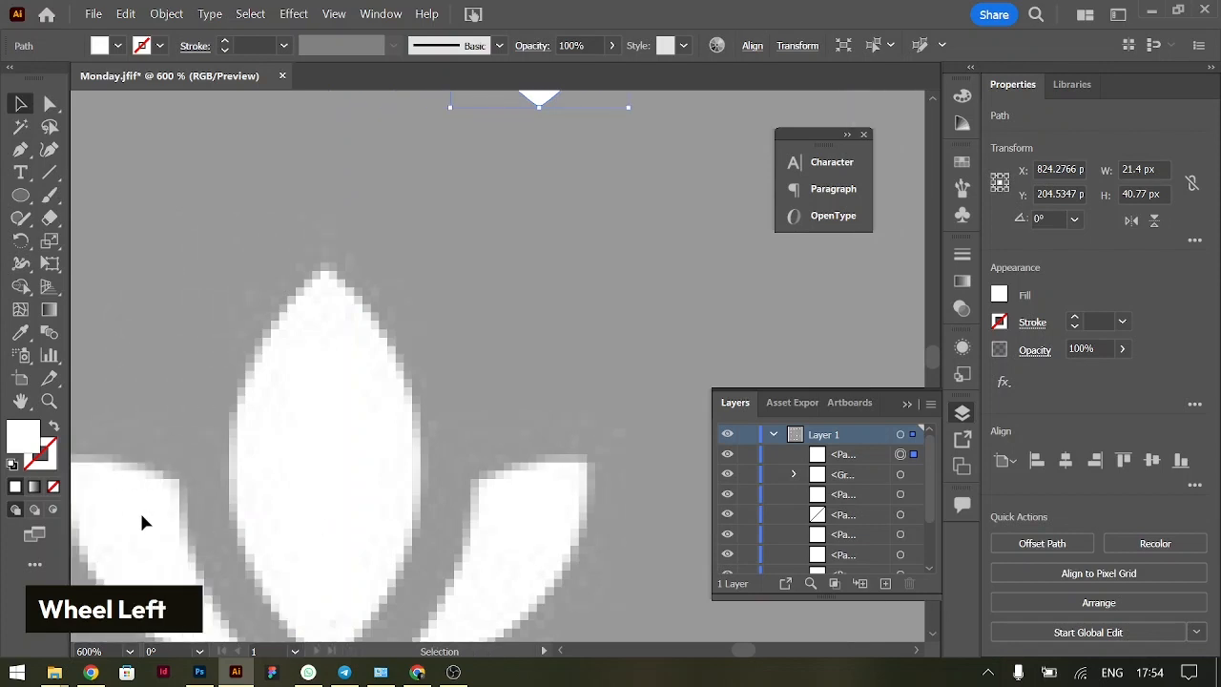
left_click(526, 362)
scroll(526, 358, "up", 4)
scroll(525, 363, "right", 2)
scroll(496, 367, "up", 2)
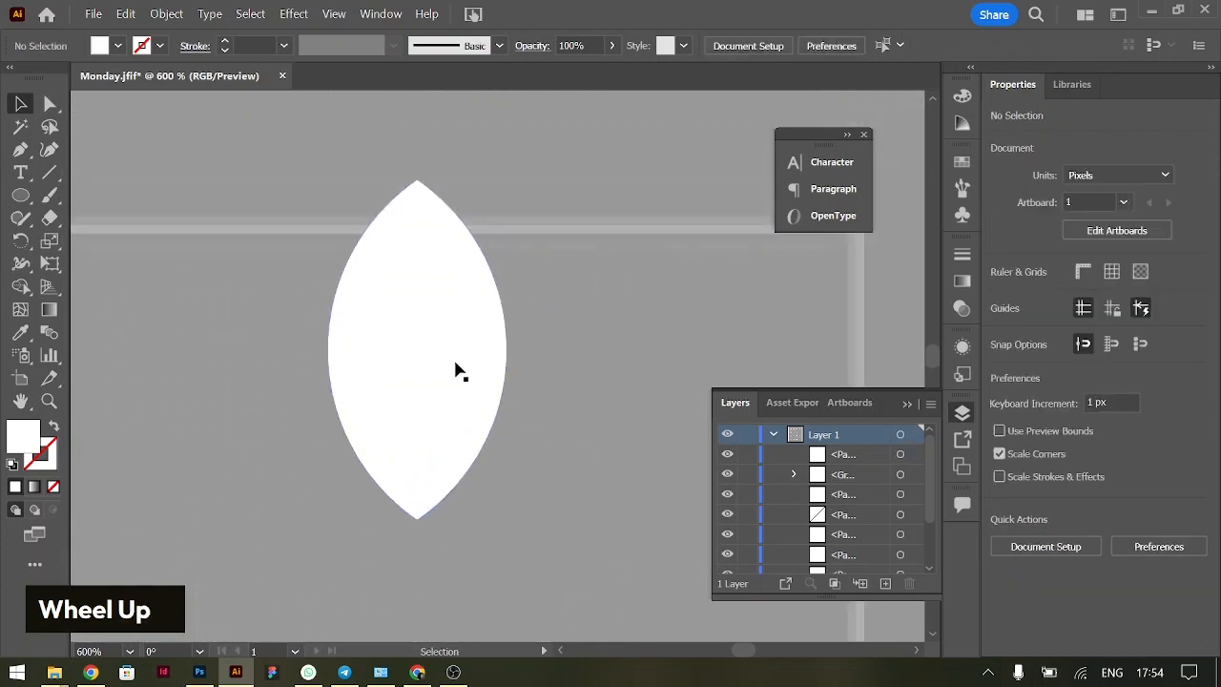
Copy the petal and paste the duplicate in front at the same place, undoing a trial move of it to the left
left_click(434, 329)
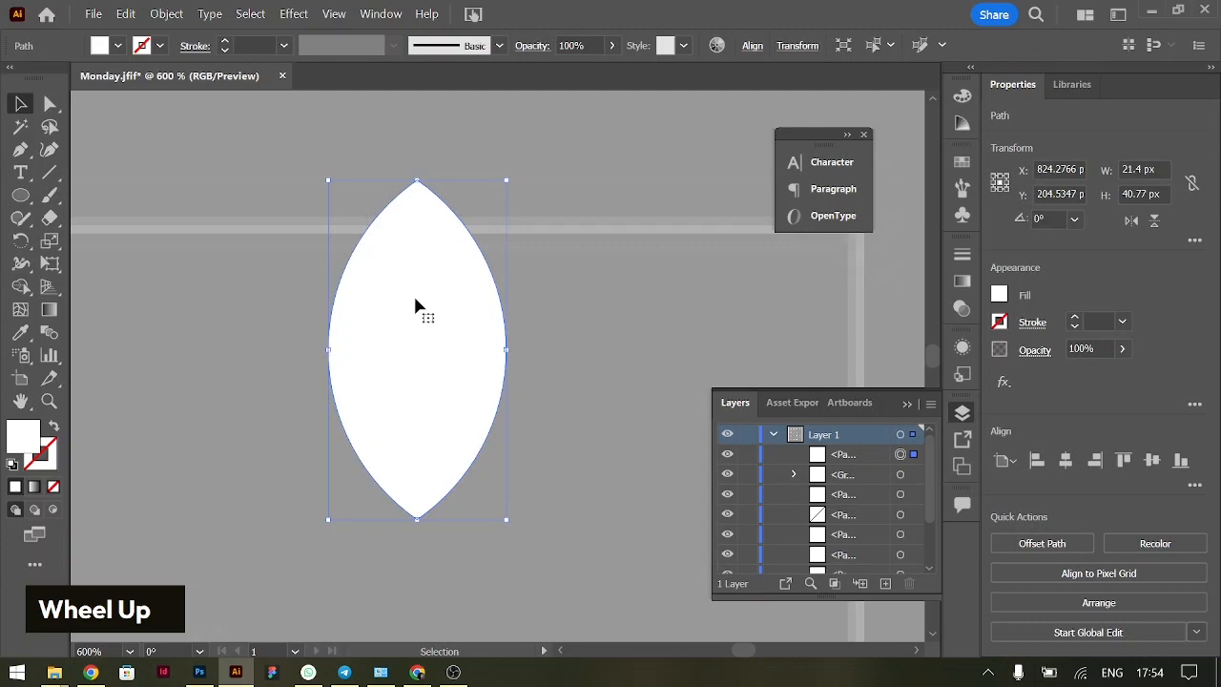
left_click(125, 14)
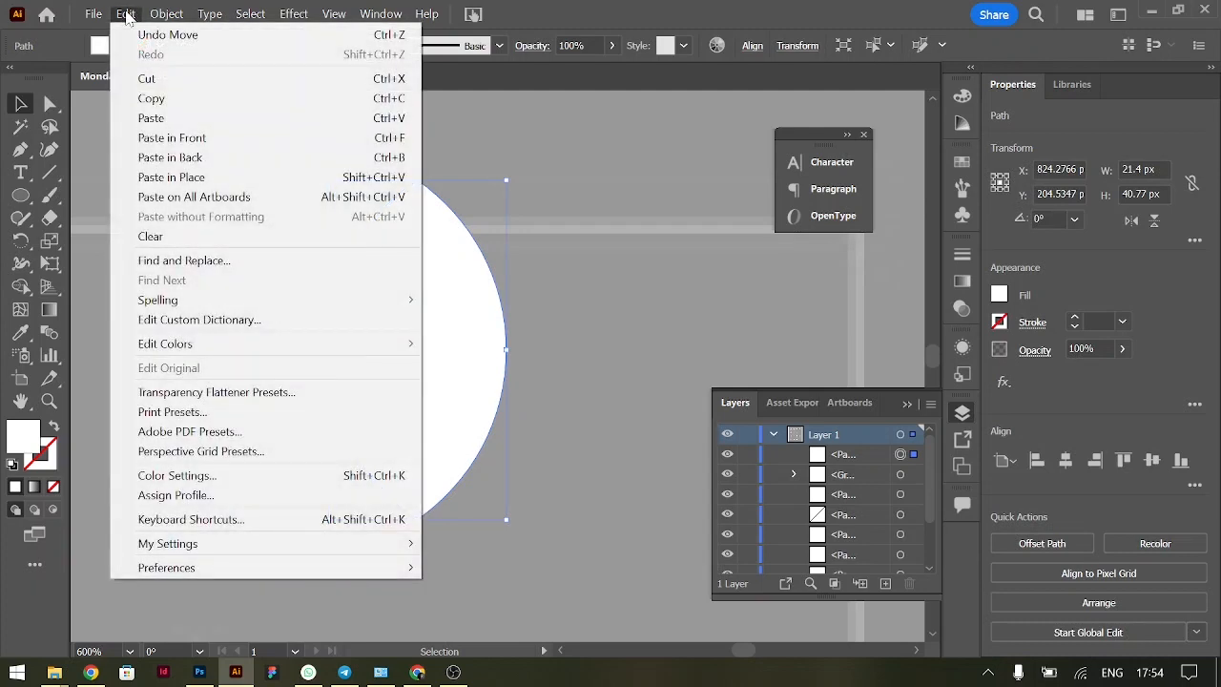
left_click(145, 98)
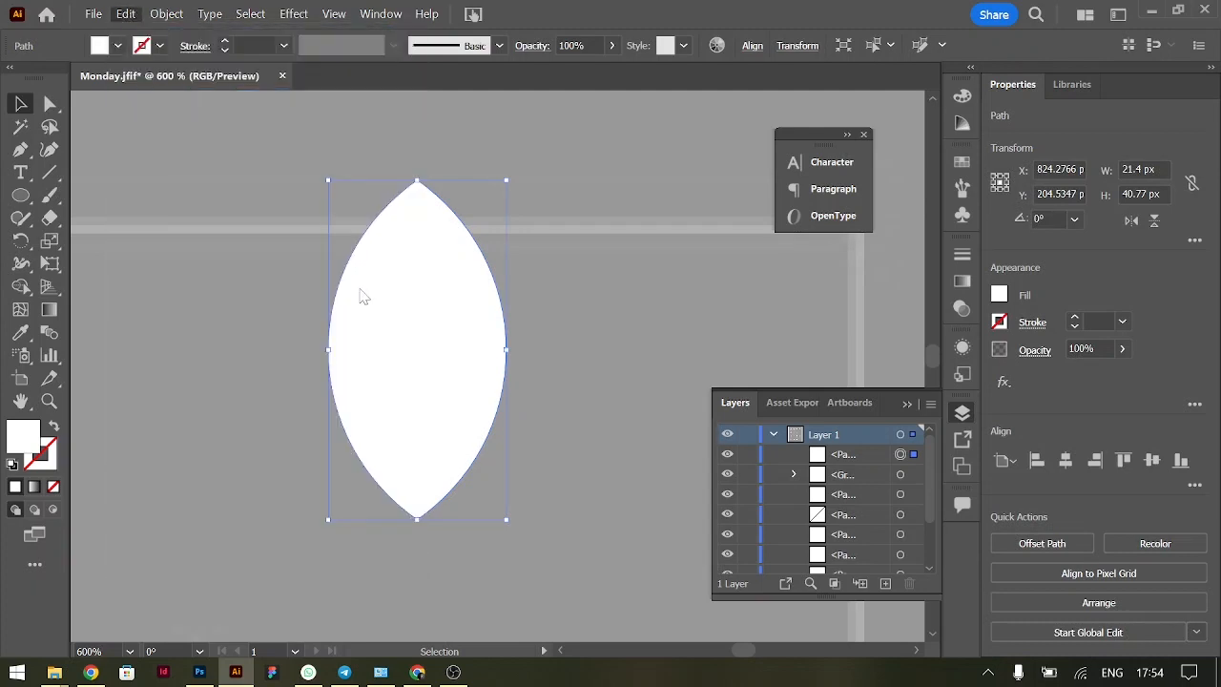
left_click(125, 14)
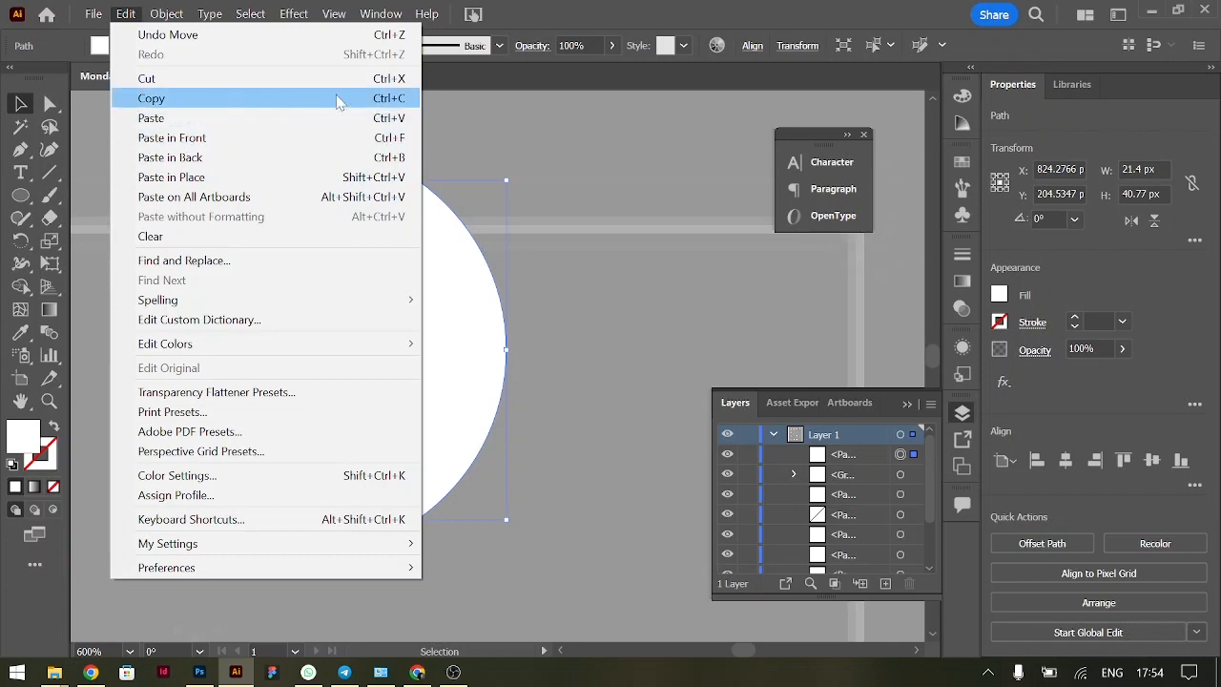
left_click(400, 139)
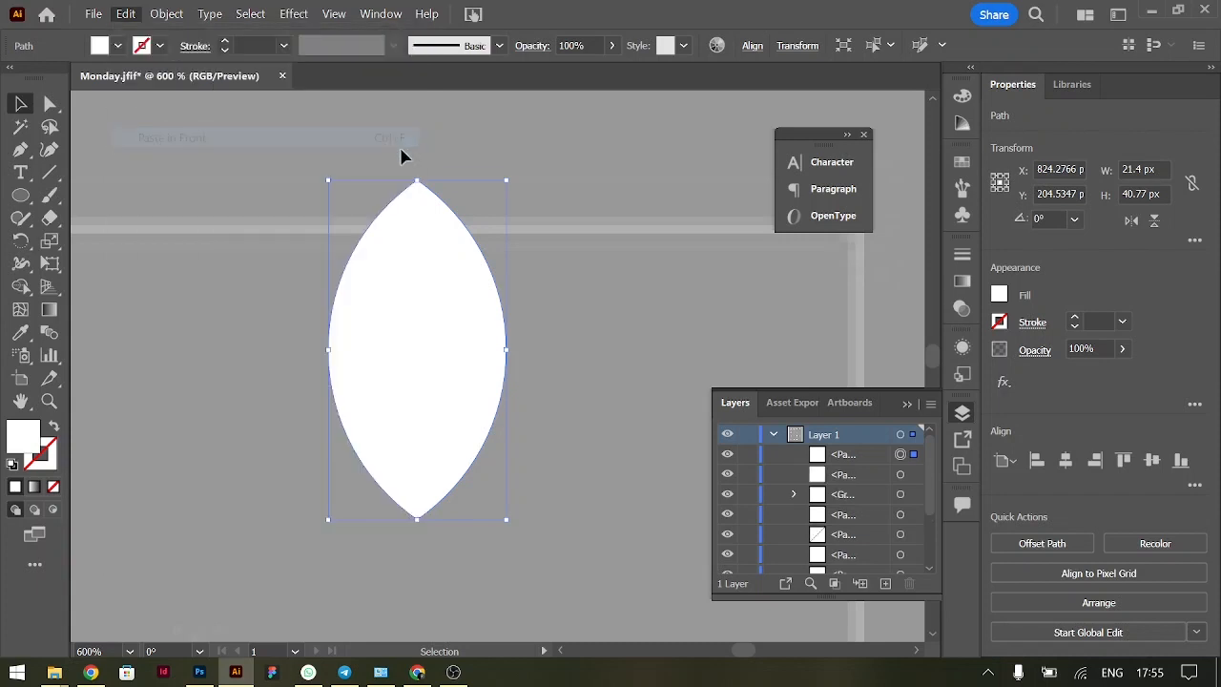
left_click_drag(440, 341, 345, 336)
key("ctrl+z")
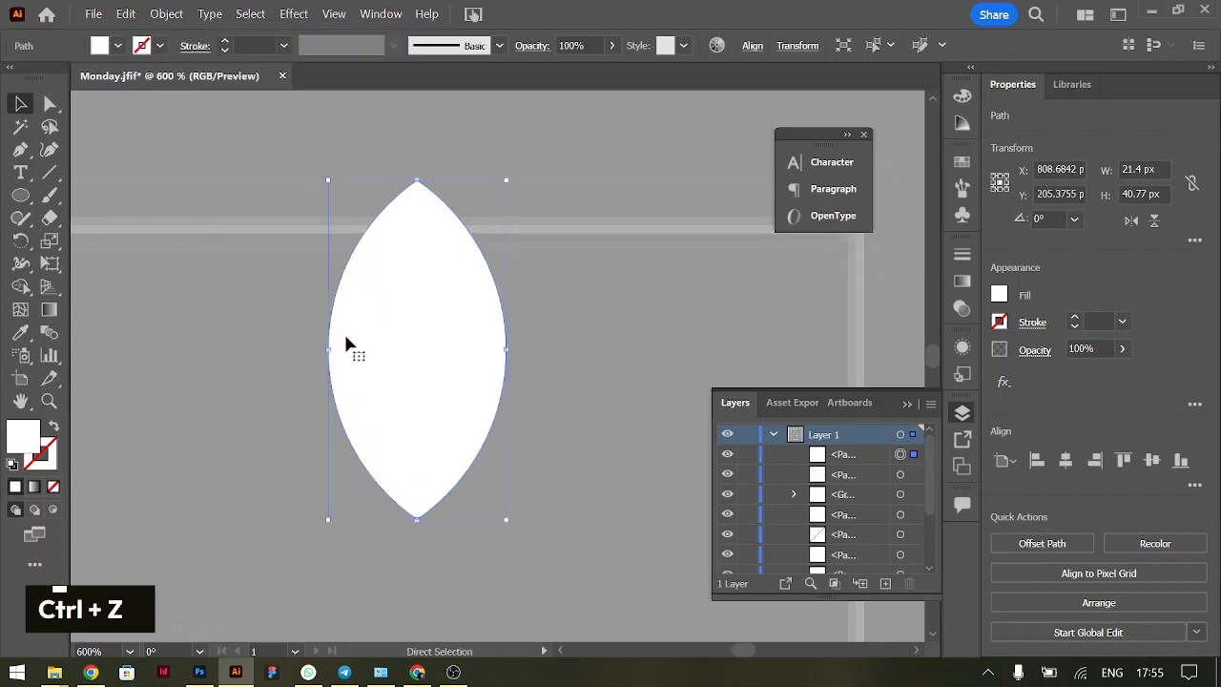
Paste another copy of the petal in front, and undo the trial moves that separate the stacked petals
key("ctrl+c")
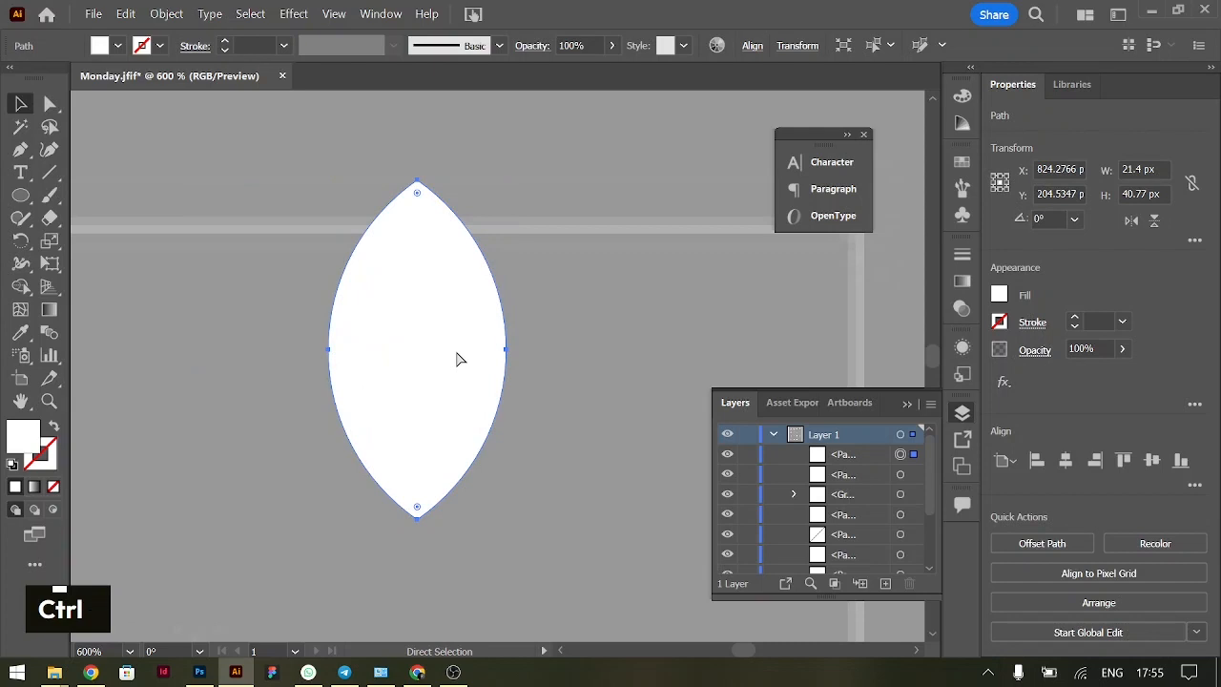
key("ctrl+f")
left_click(559, 349)
left_click_drag(413, 358, 303, 346)
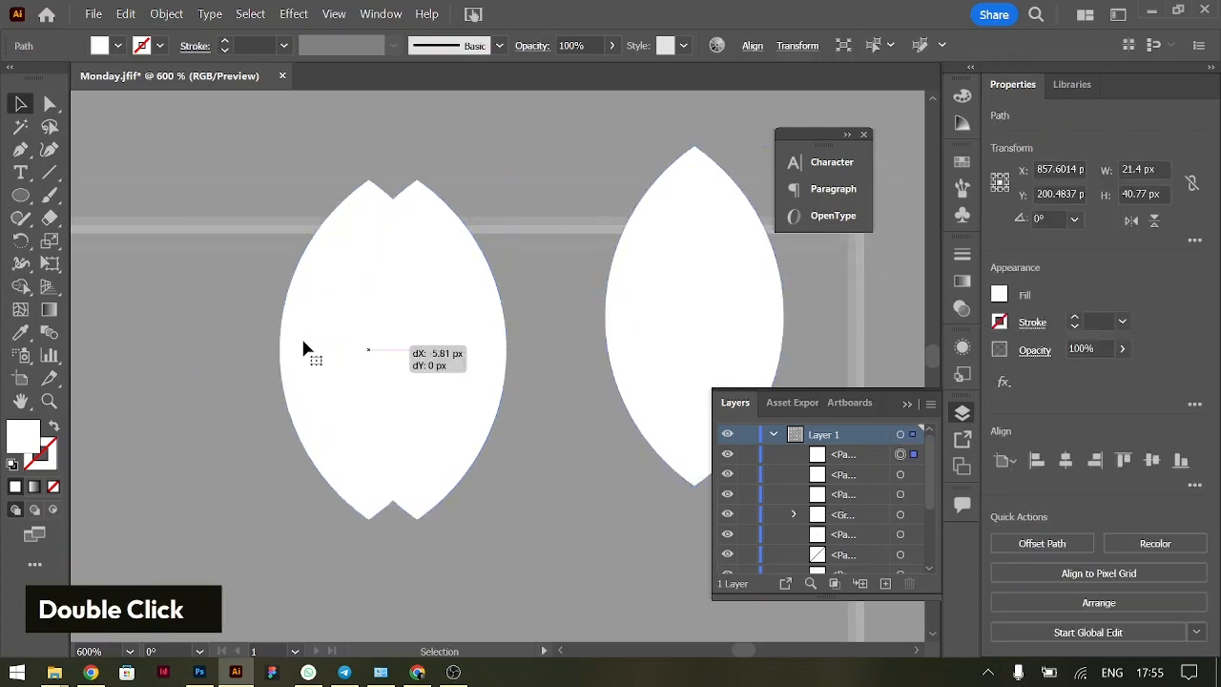
key("ctrl+z")
key("ctrl+z")
left_click(527, 343)
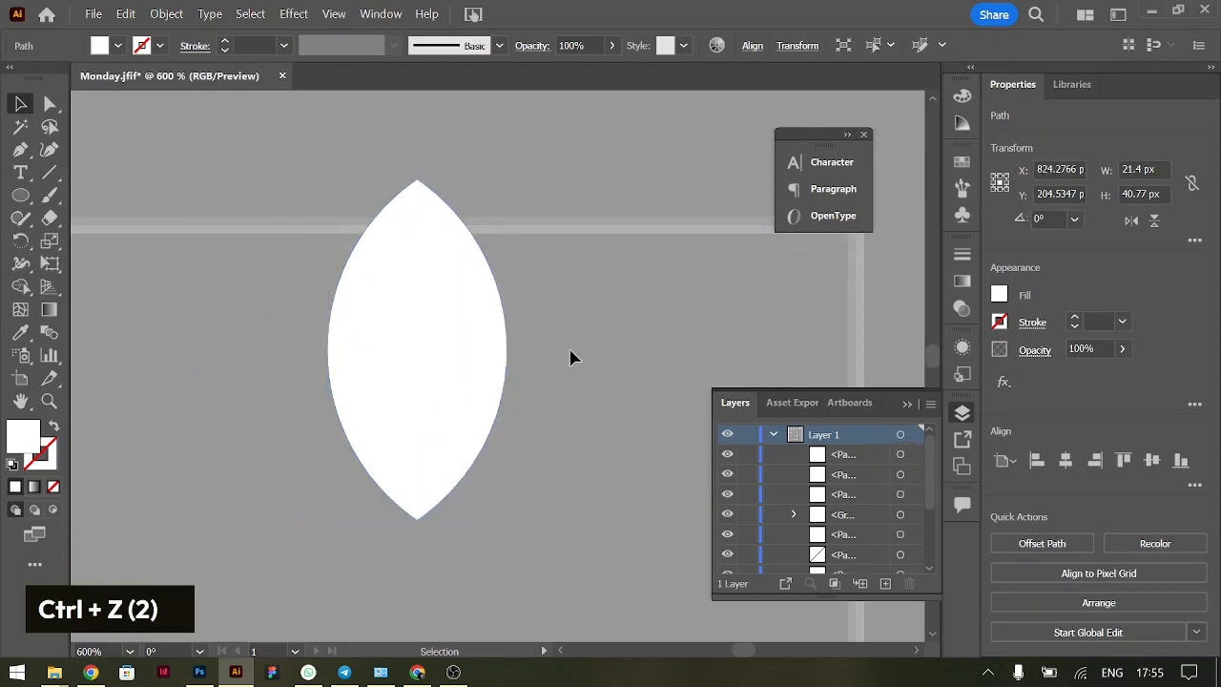
Rotate the topmost stacked petal 45° around its bottom anchor point to form the left petal
scroll(430, 328, "left", 2)
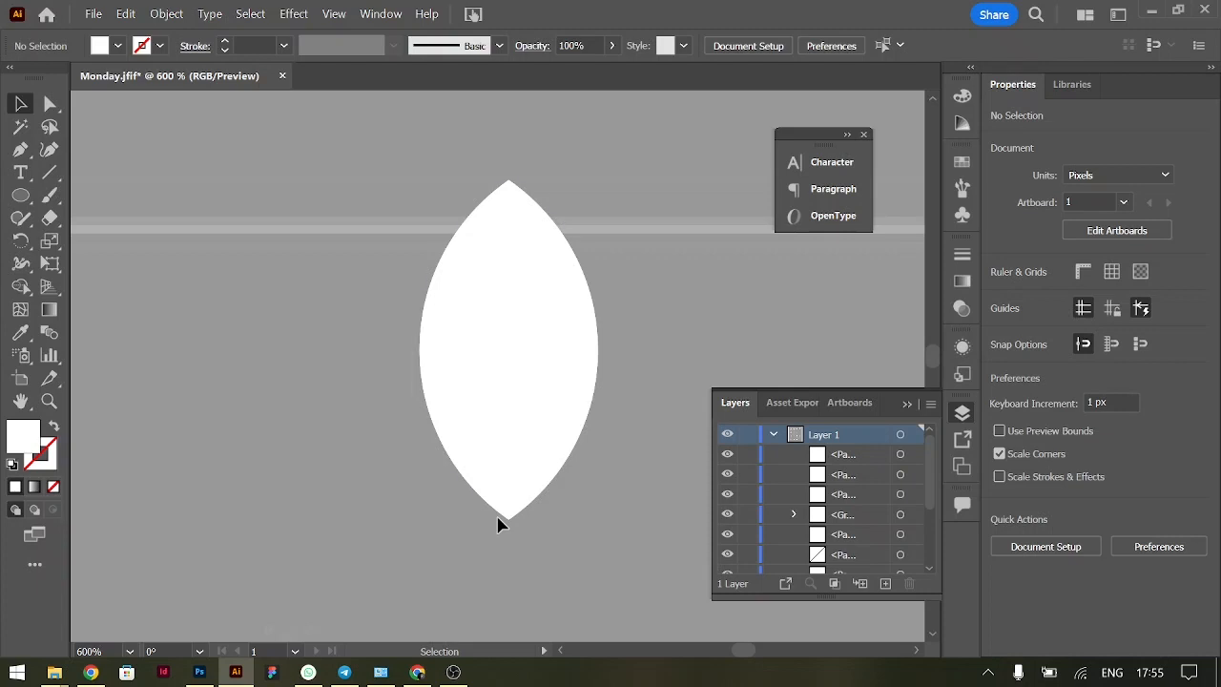
left_click(521, 449)
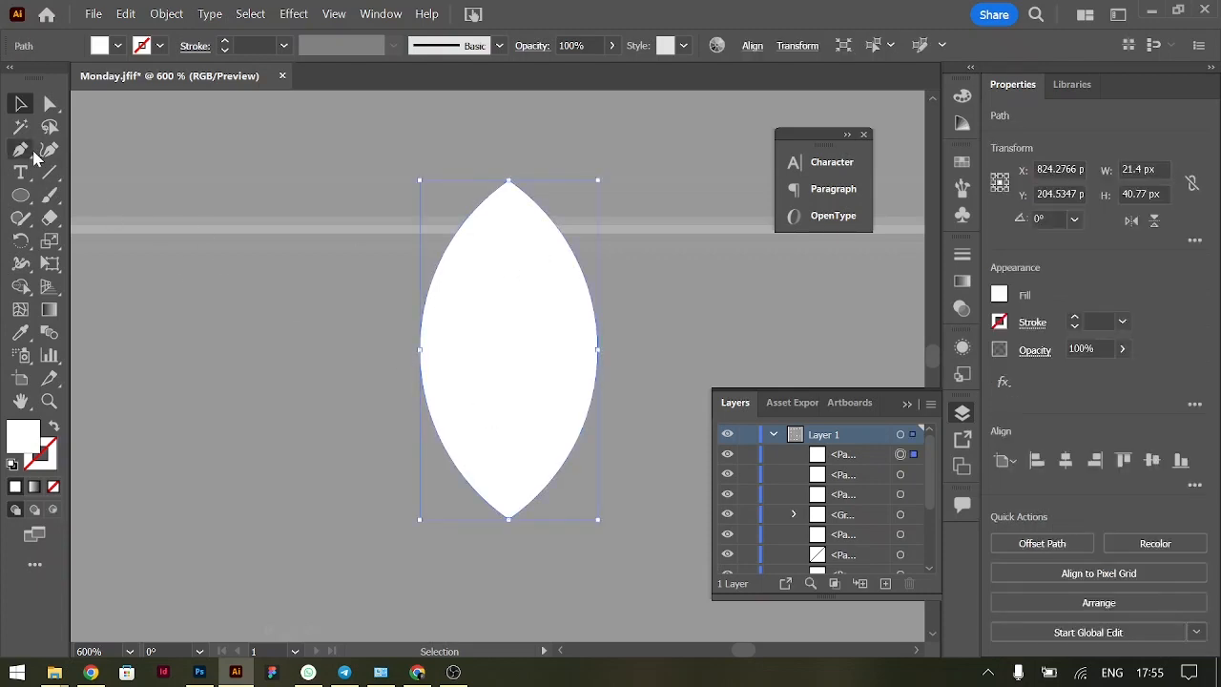
left_click(22, 241)
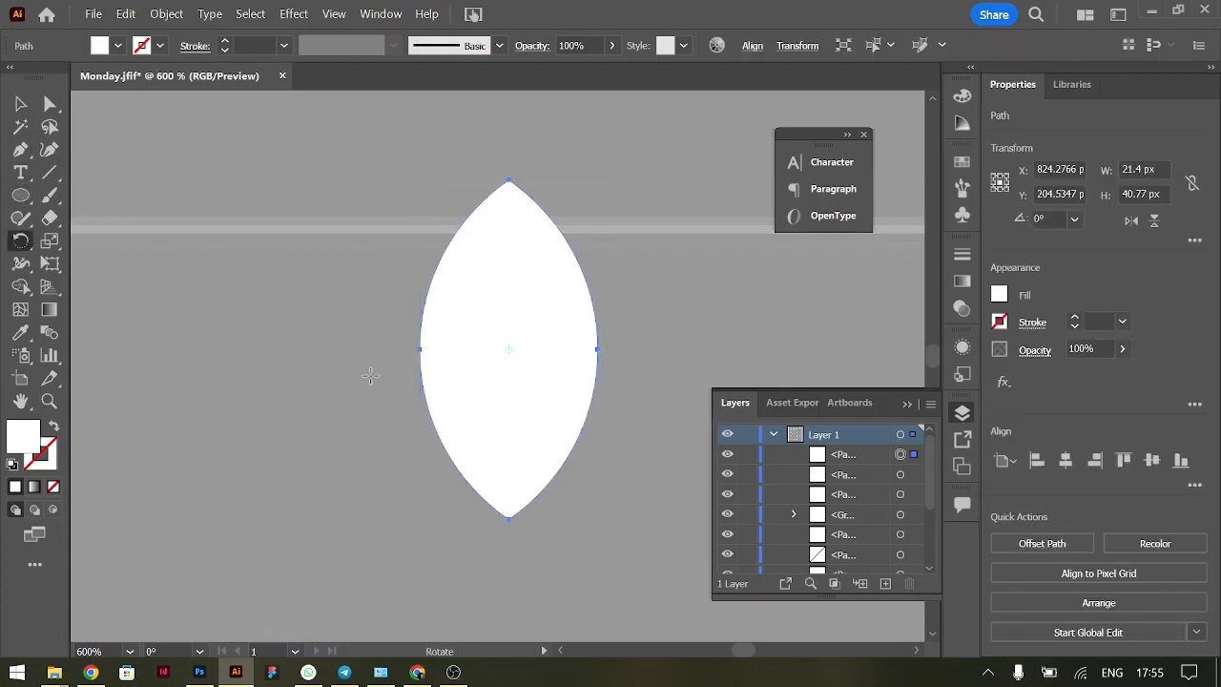
key("alt")
left_click(509, 518, "alt")
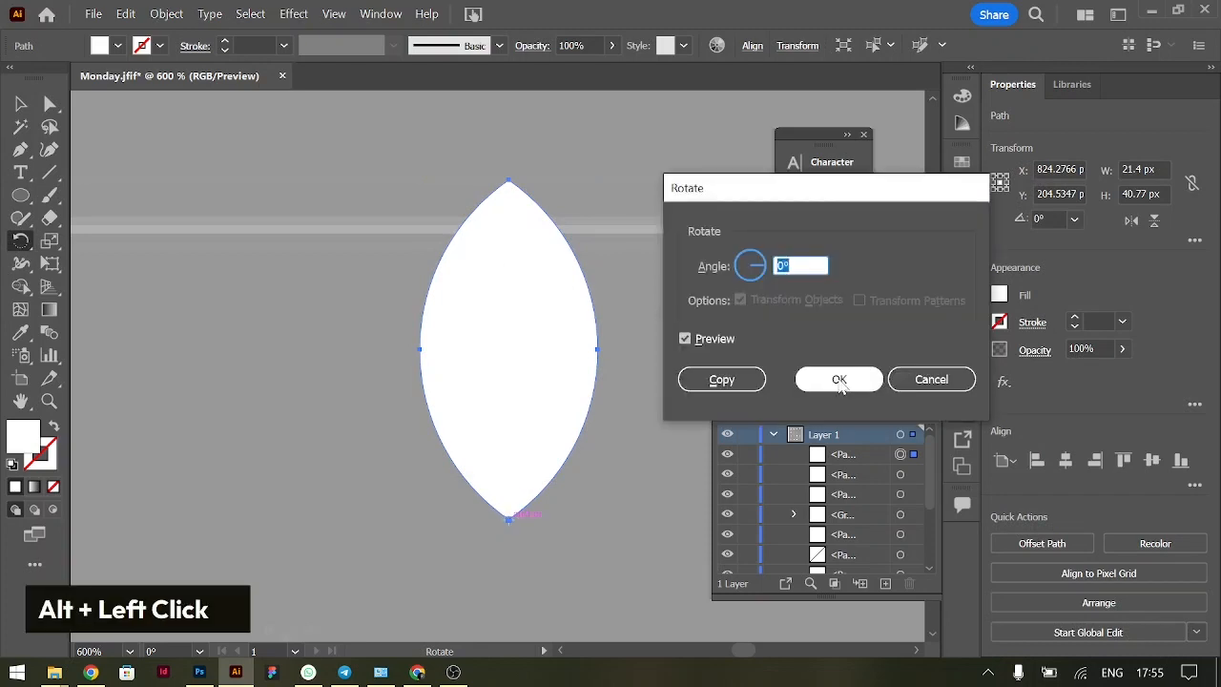
type("45")
key("Tab")
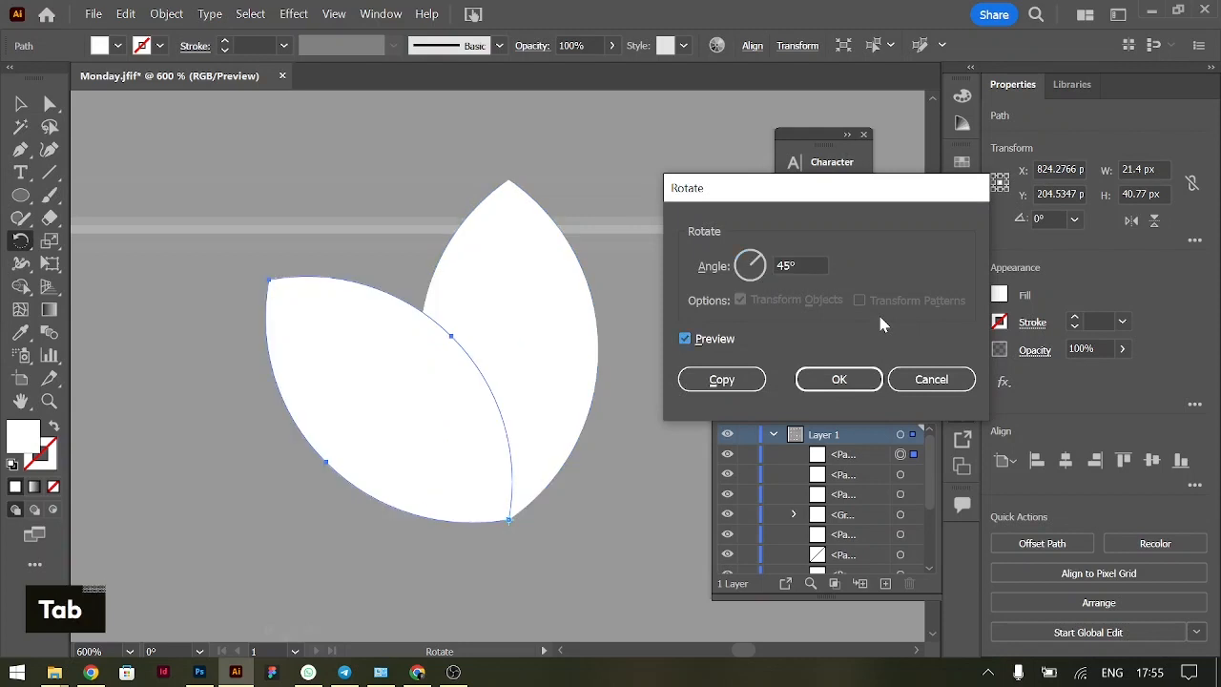
left_click(839, 379)
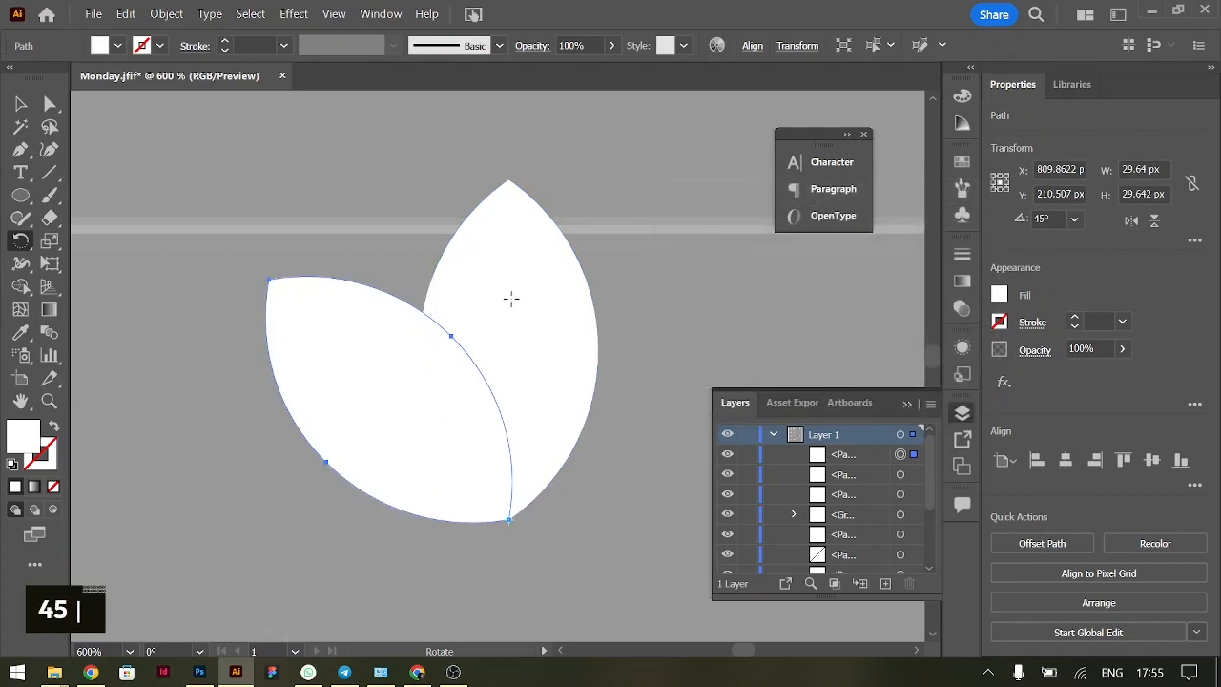
Create a copy of the upright petal rotated -45° around its bottom anchor point to form the right petal
left_click(20, 103)
left_click(563, 317)
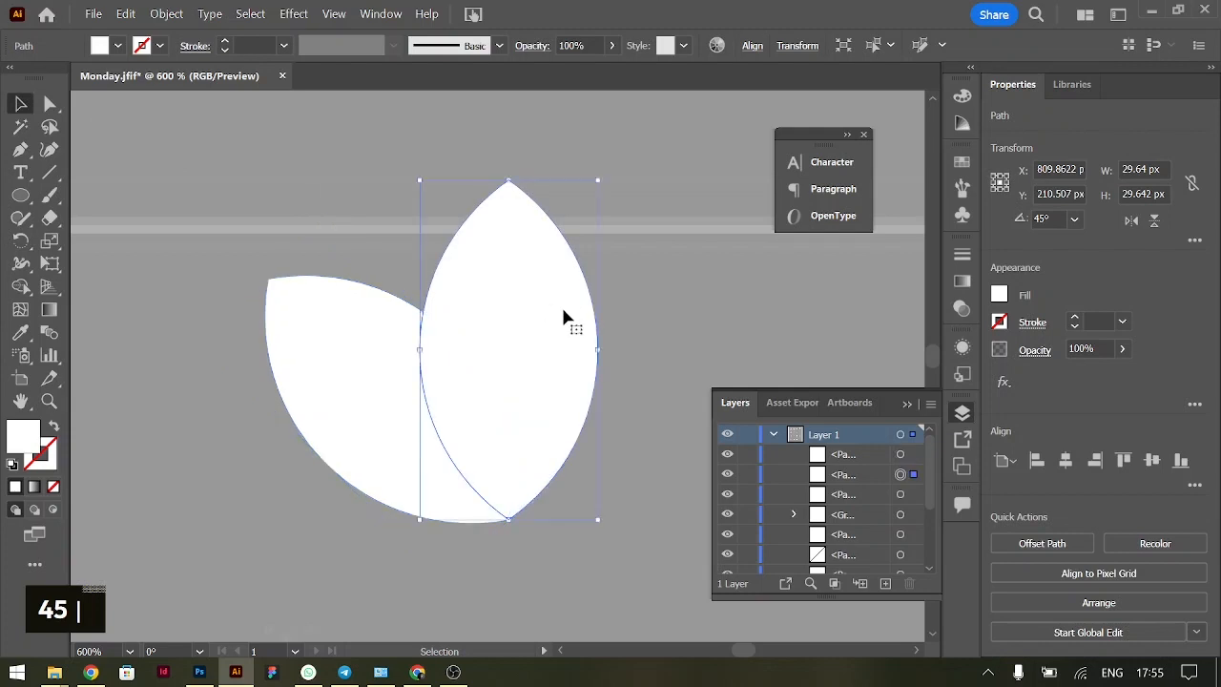
left_click(20, 241)
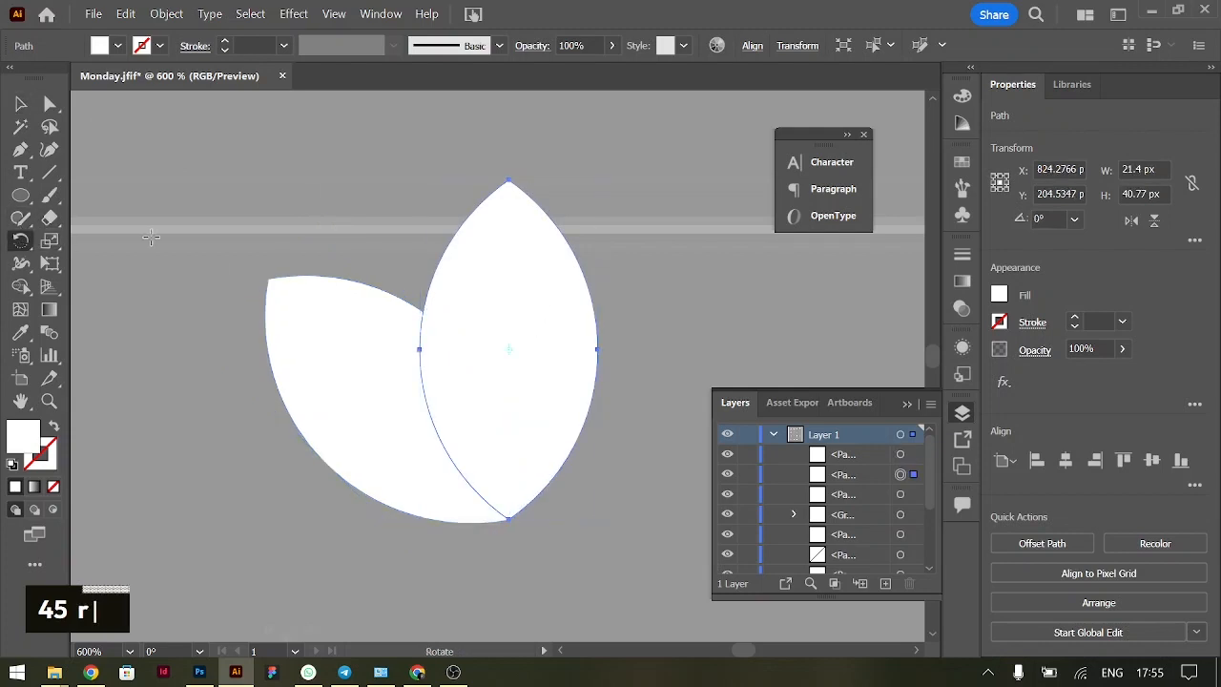
left_click(511, 518, "alt")
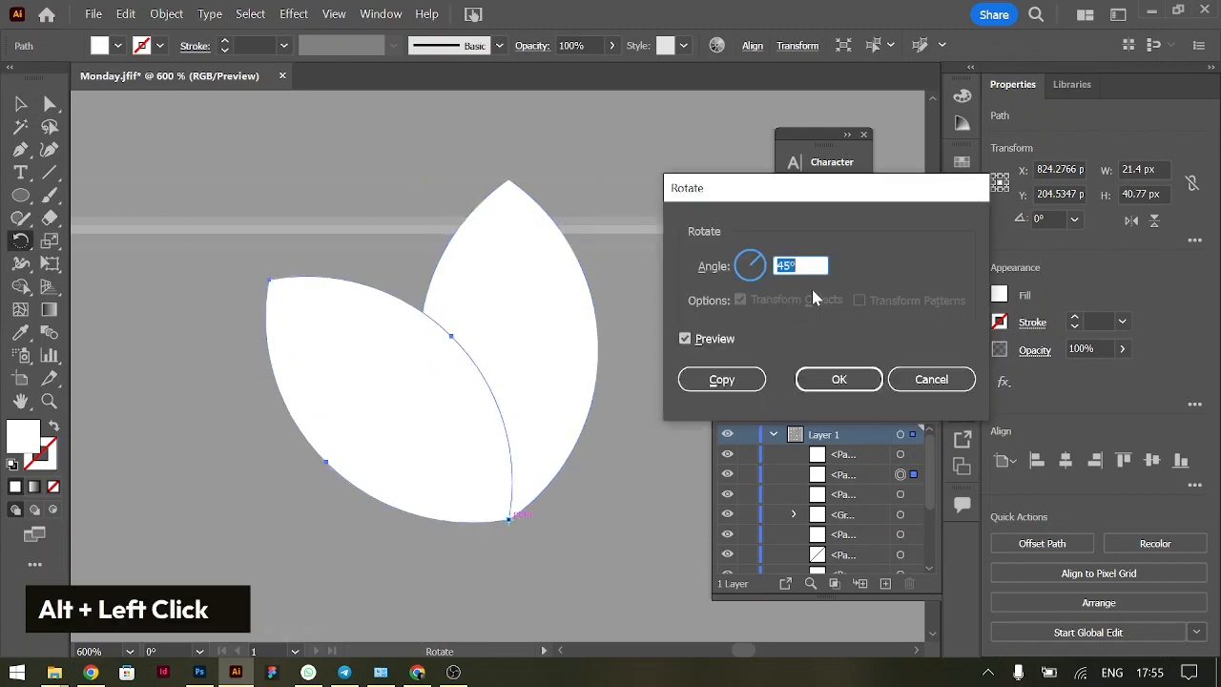
key("Left")
type("-")
key("Tab")
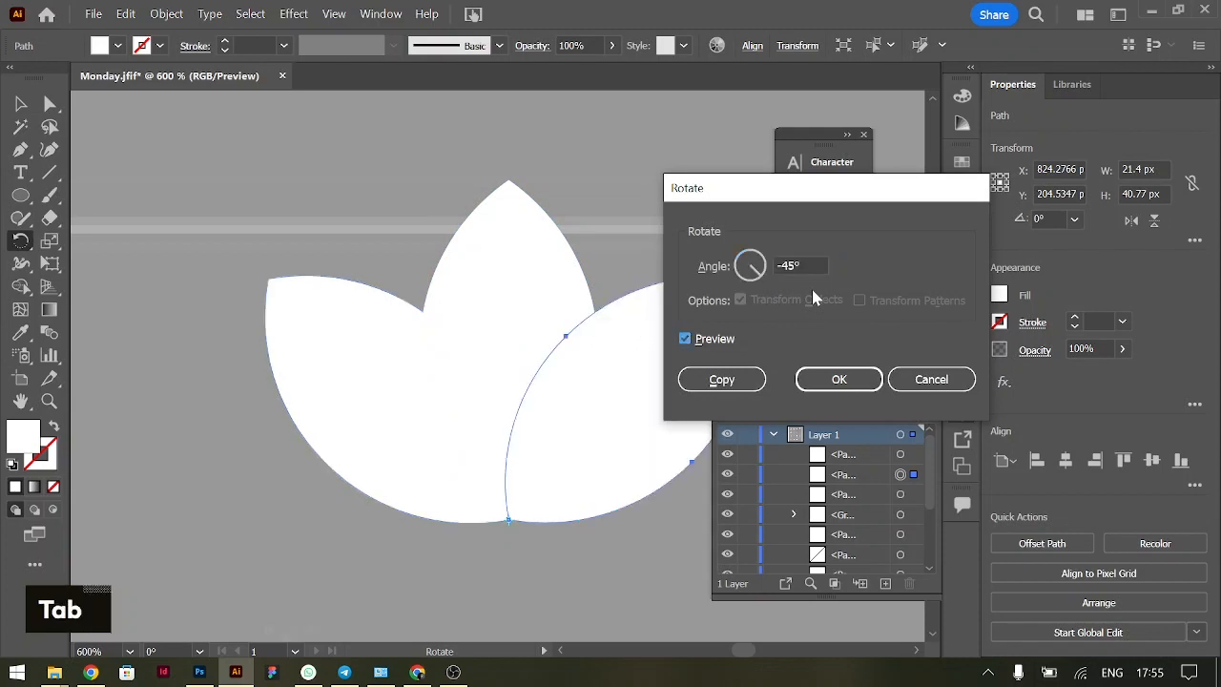
left_click(722, 378)
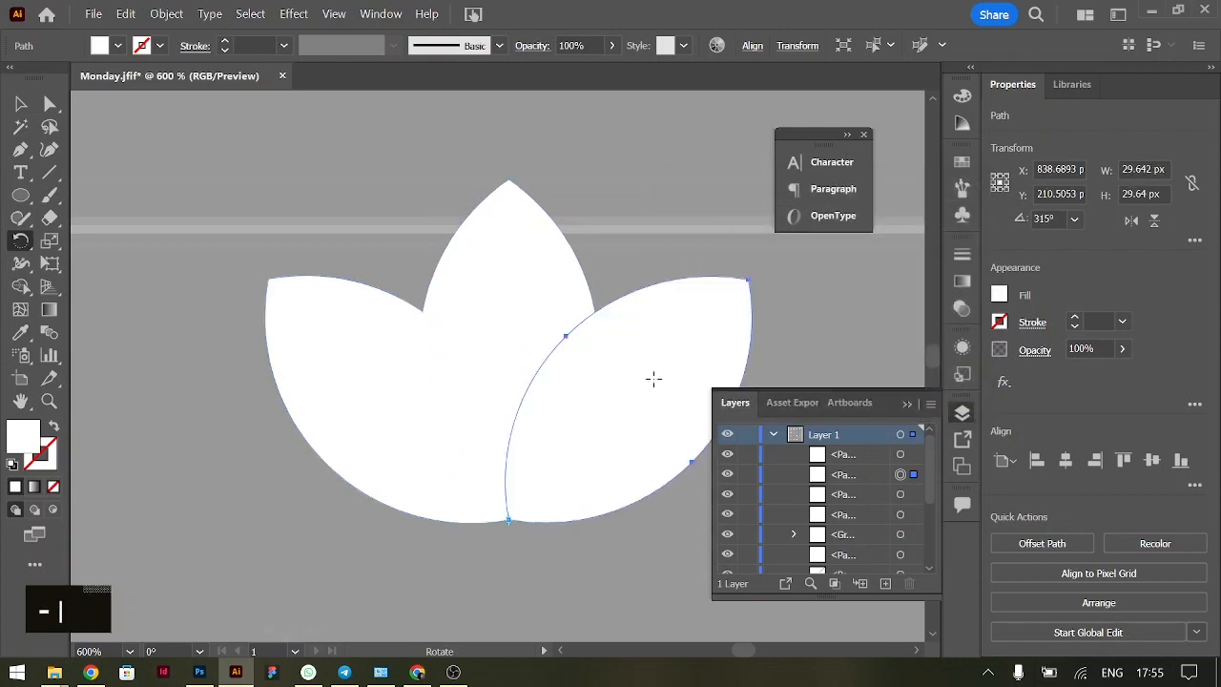
Undo the rotated right petal, and rotate the upright petal again by -45° around its bottom anchor point
key("ctrl+z")
key("r")
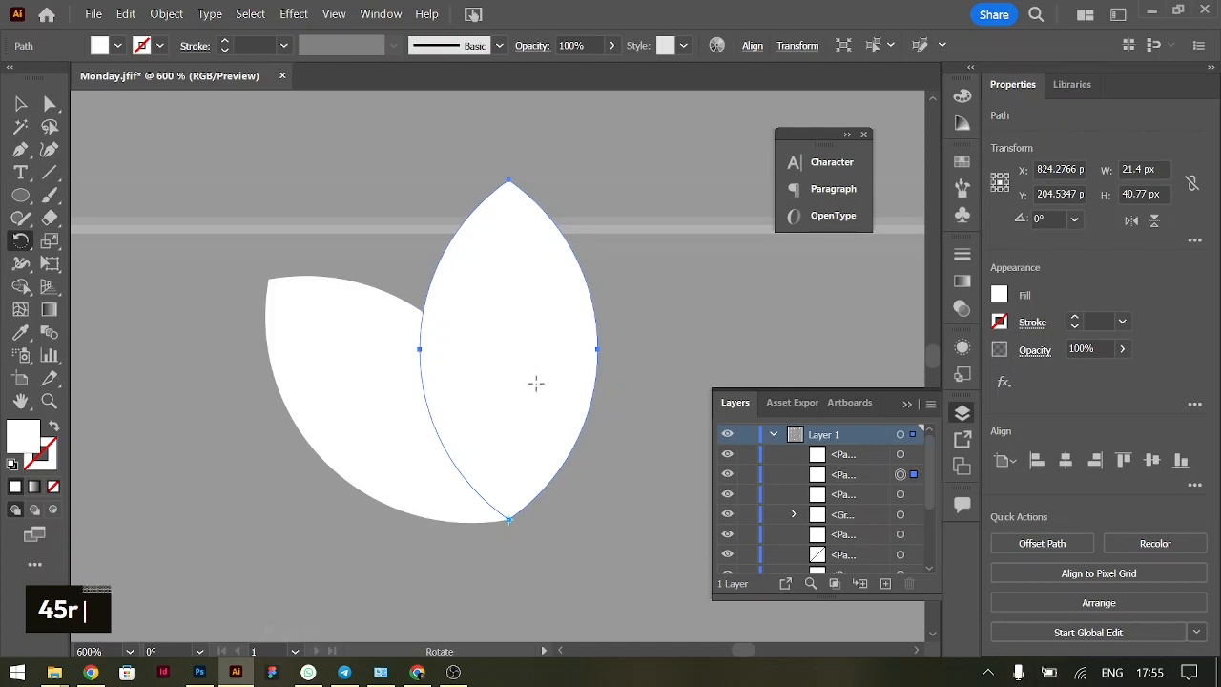
left_click(508, 520, "alt")
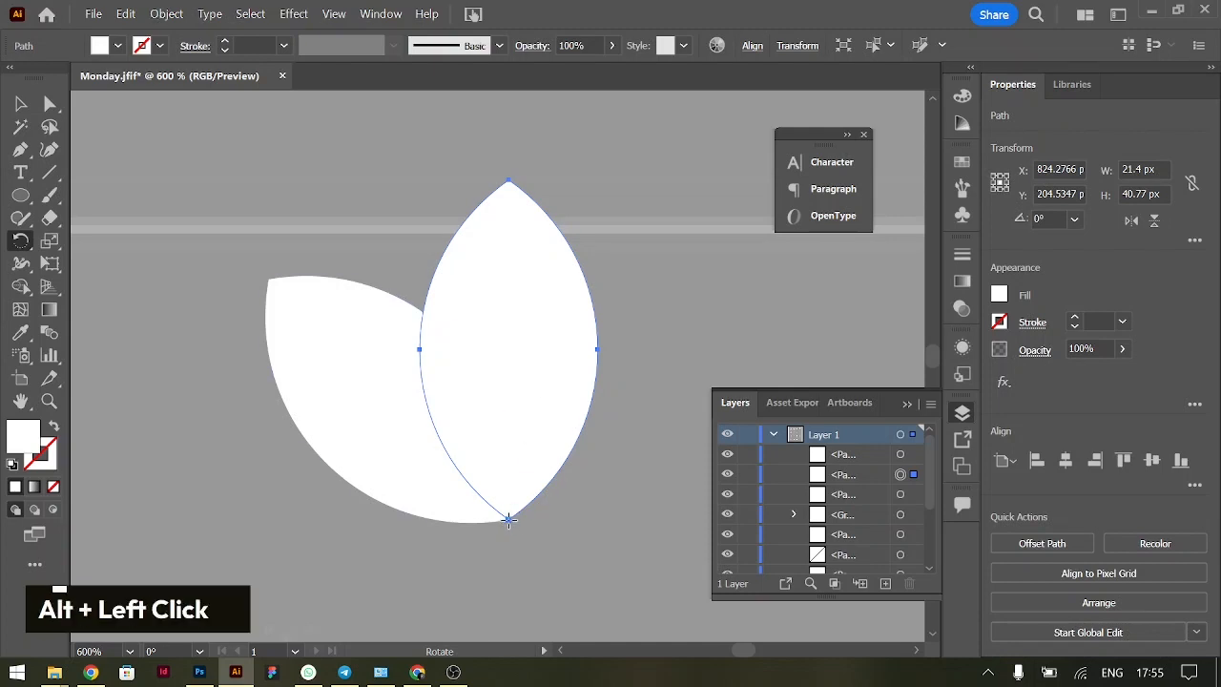
key("Left")
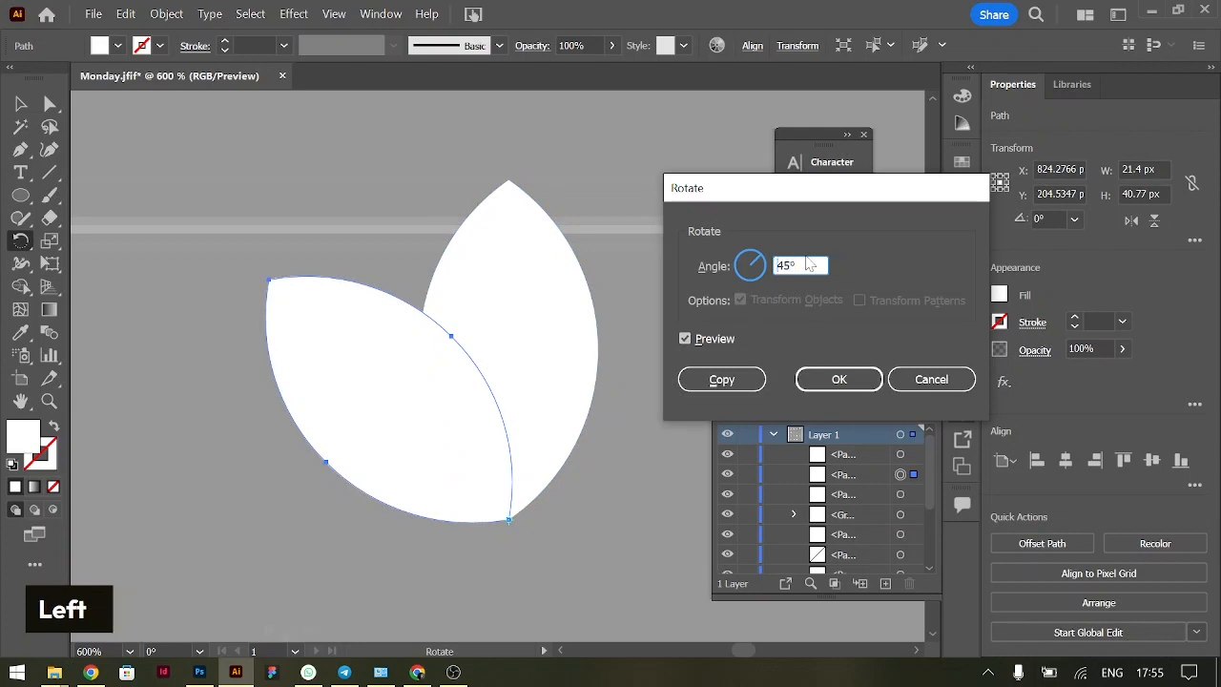
type("-")
left_click(838, 380)
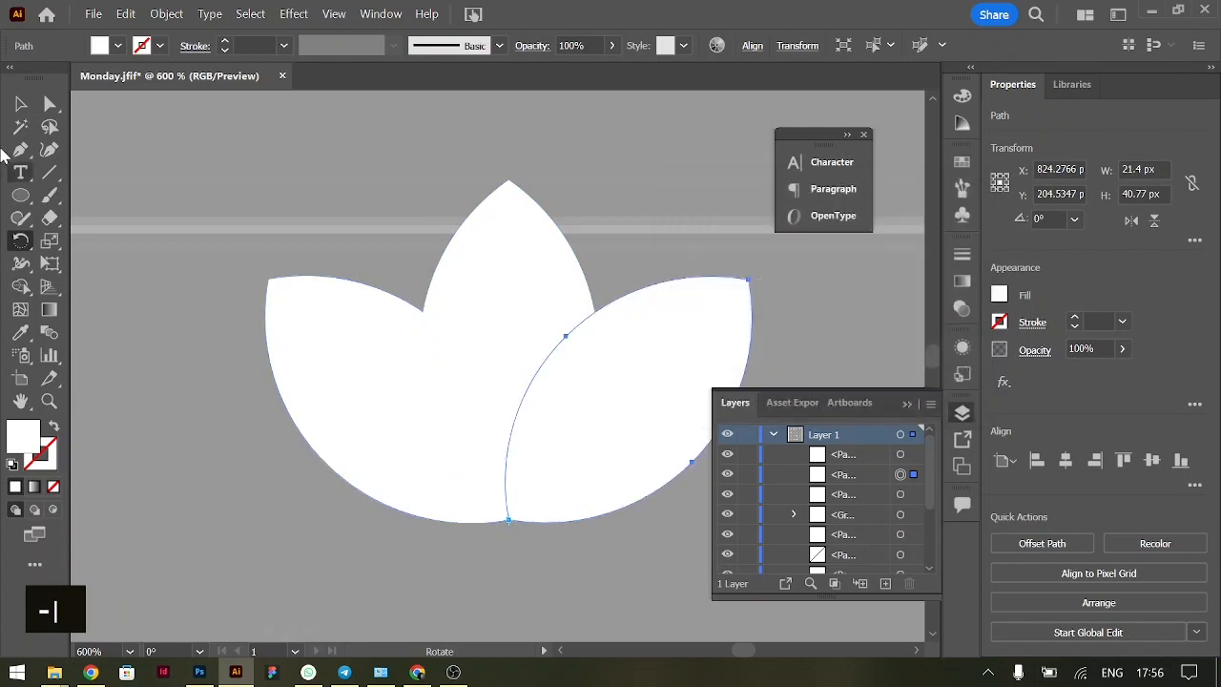
left_click(20, 107)
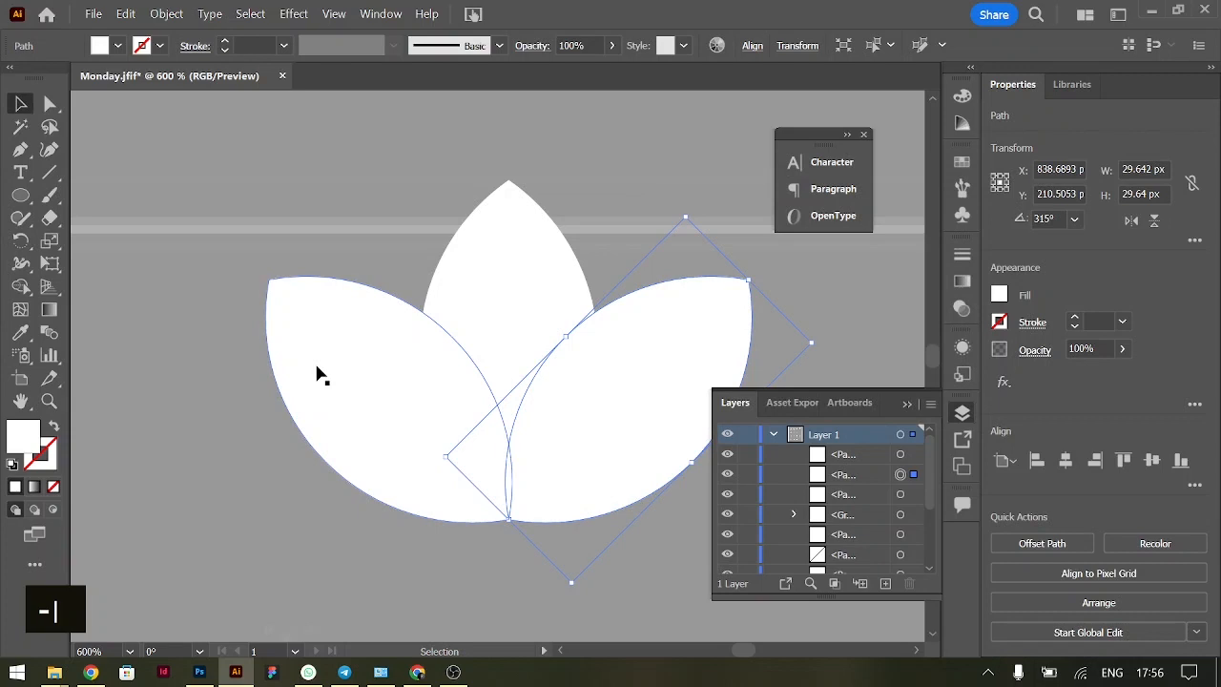
Select both side petals and scale them down proportionally toward their shared bottom point to about 36 px wide together, undoing a first trial scaling
scroll(469, 378, "down", 4)
scroll(469, 379, "down", 3)
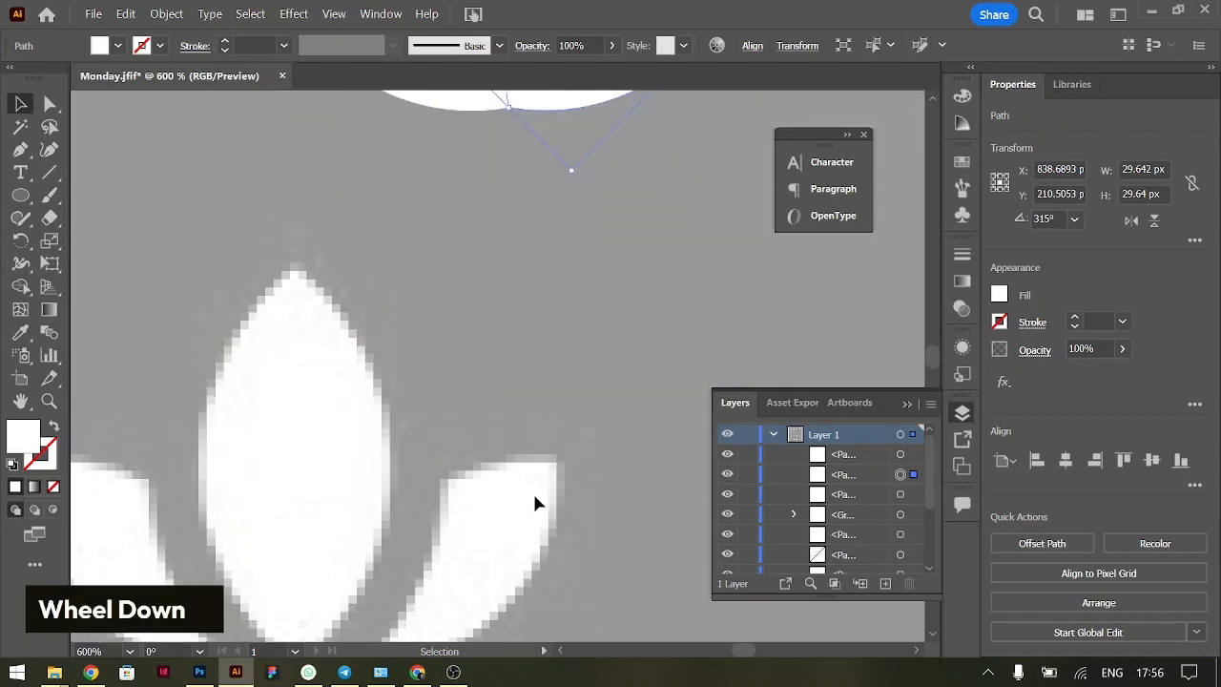
scroll(608, 362, "up", 5)
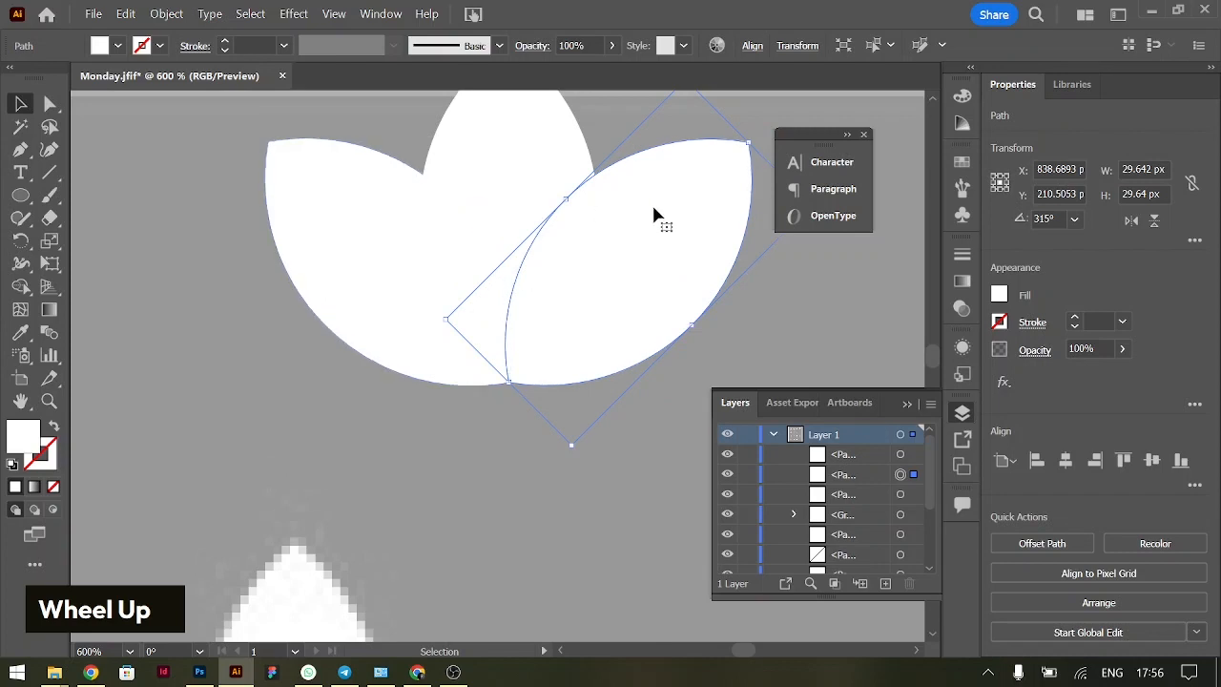
left_click(386, 253, "shift")
left_click_drag(513, 139, 506, 200)
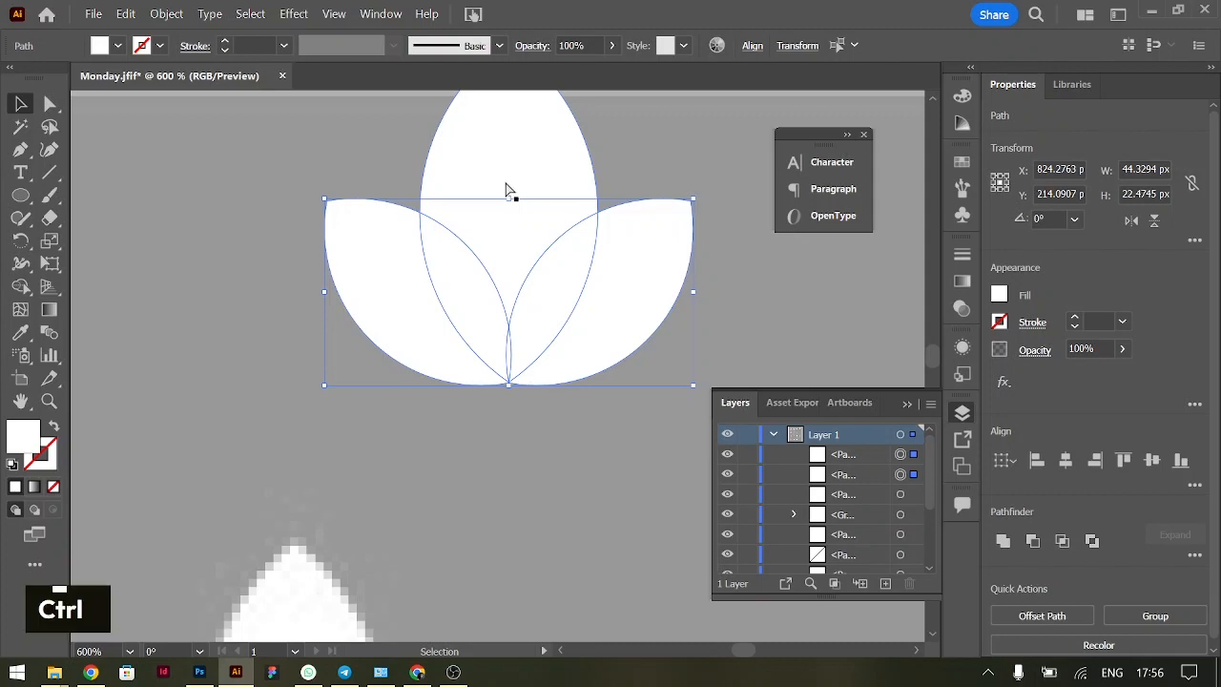
key("ctrl+z")
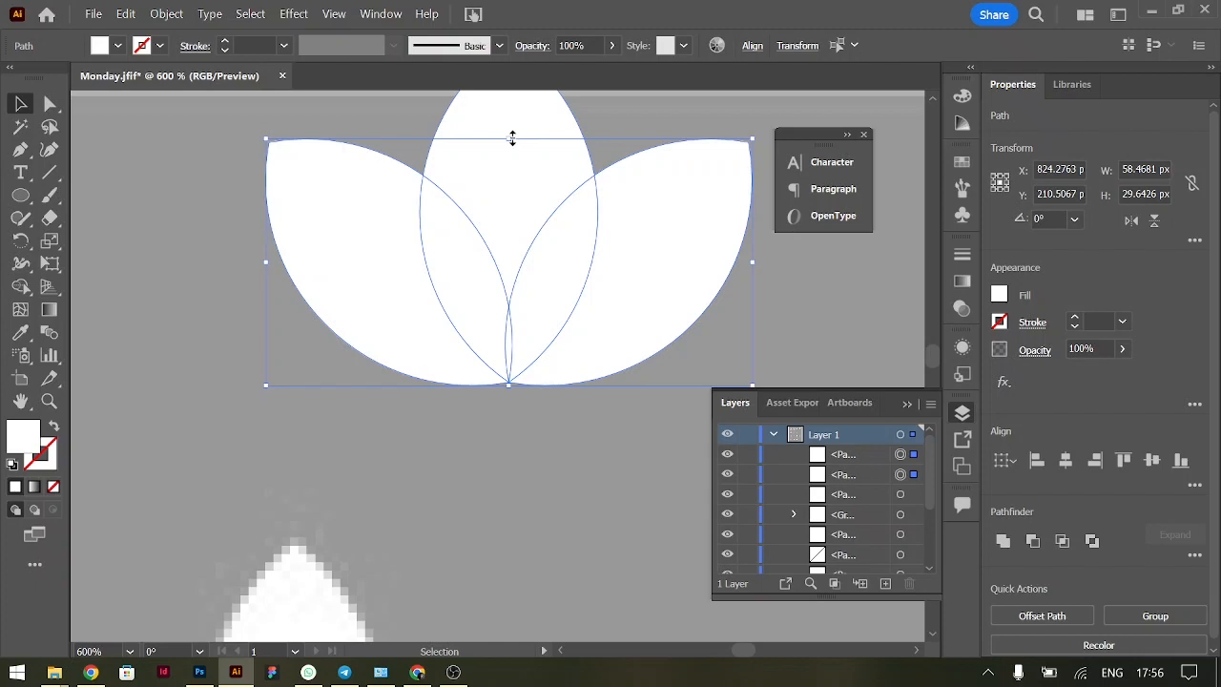
key("shift")
left_click_drag(513, 138, 509, 235)
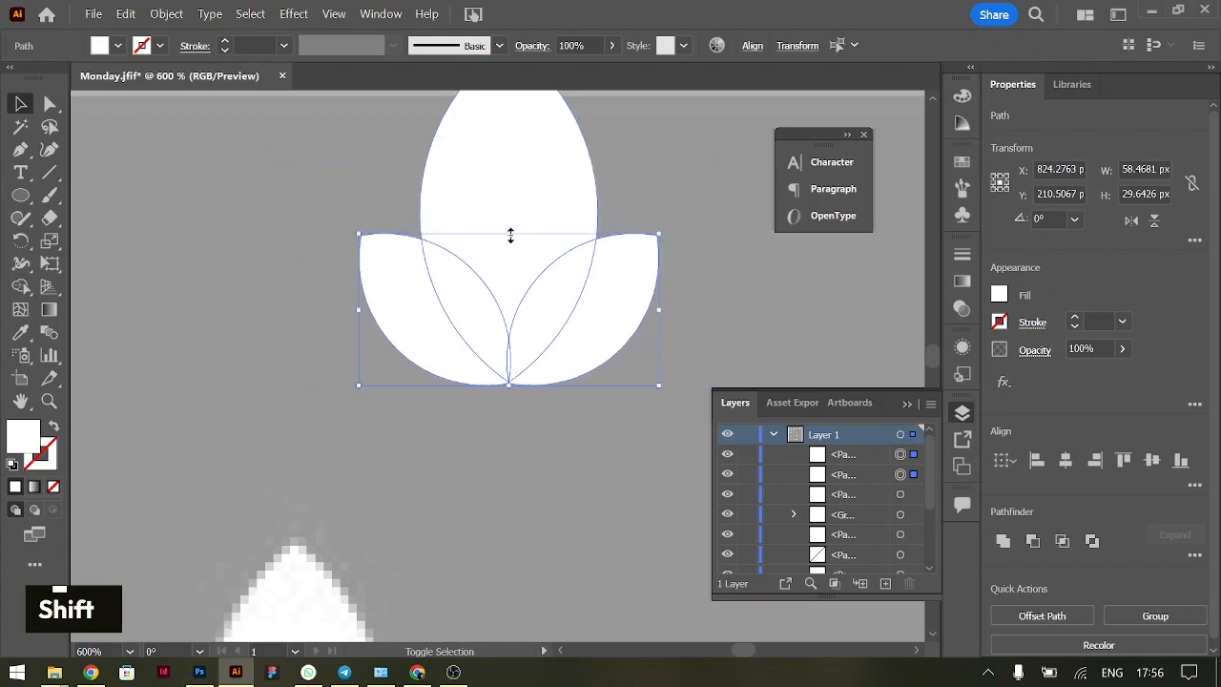
Move the three petals onto the reference lotus and scale them together so the upright petal fits the reference's middle petal
scroll(554, 329, "down", 2)
key("ctrl+minus")
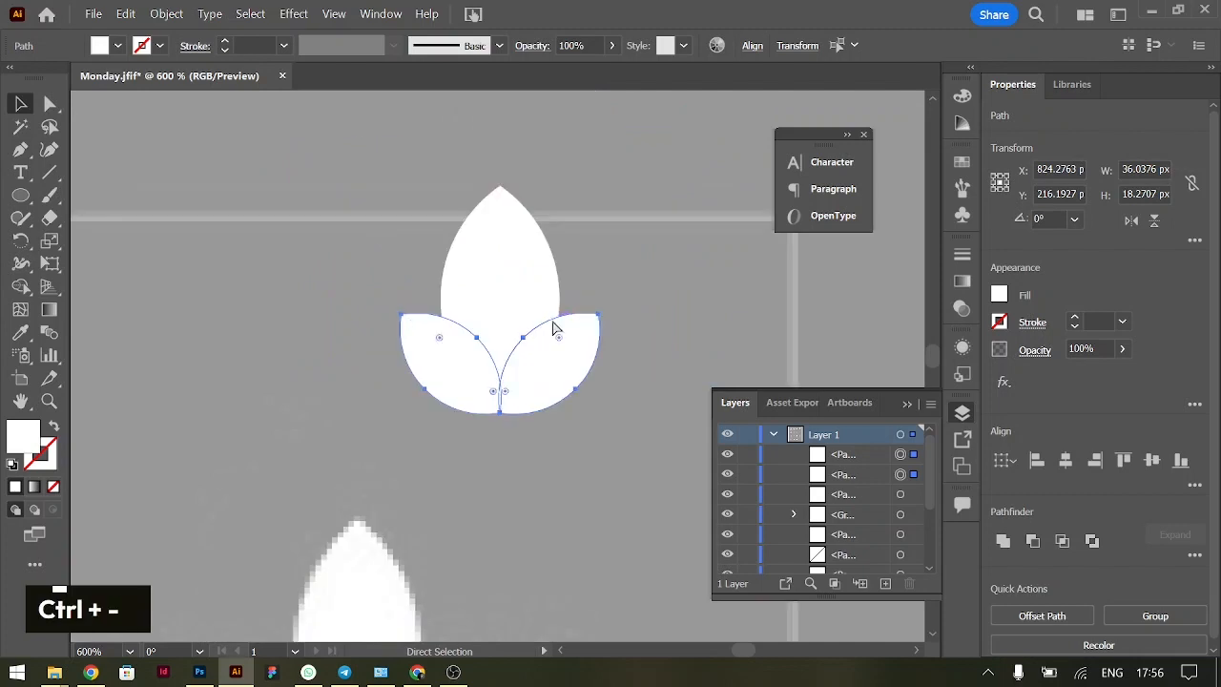
scroll(553, 329, "down", 5)
scroll(553, 329, "up", 1)
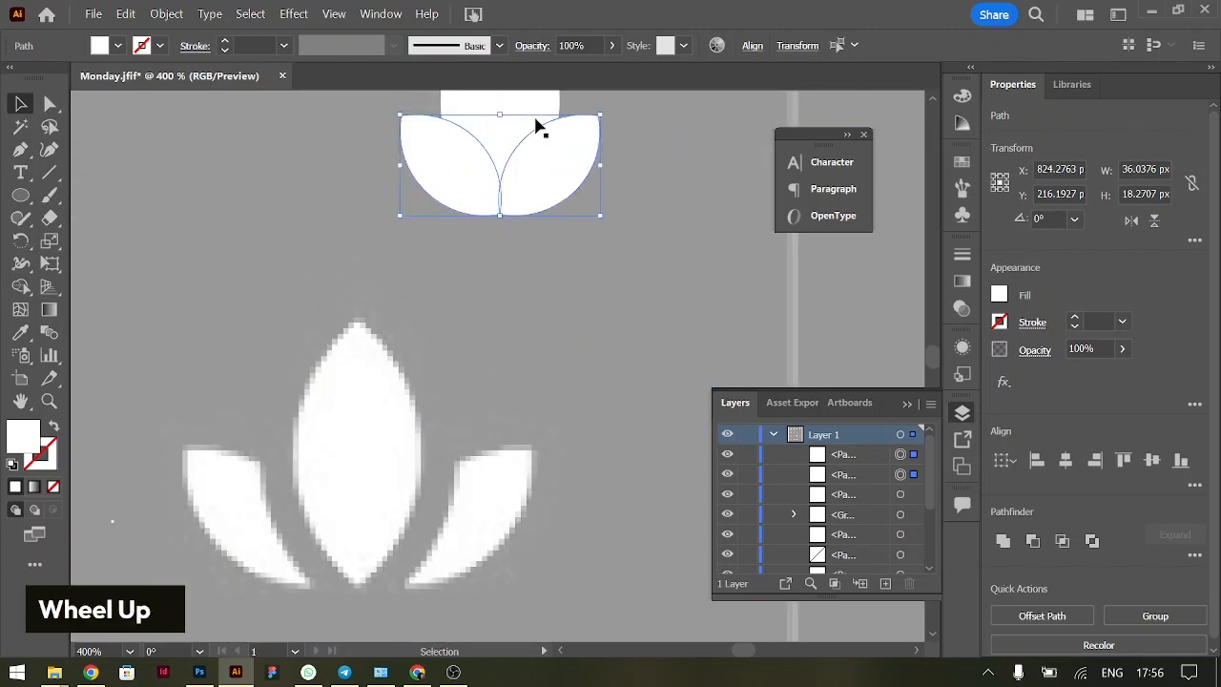
left_click_drag(436, 134, 358, 505)
scroll(377, 481, "down", 1)
scroll(367, 472, "down", 1)
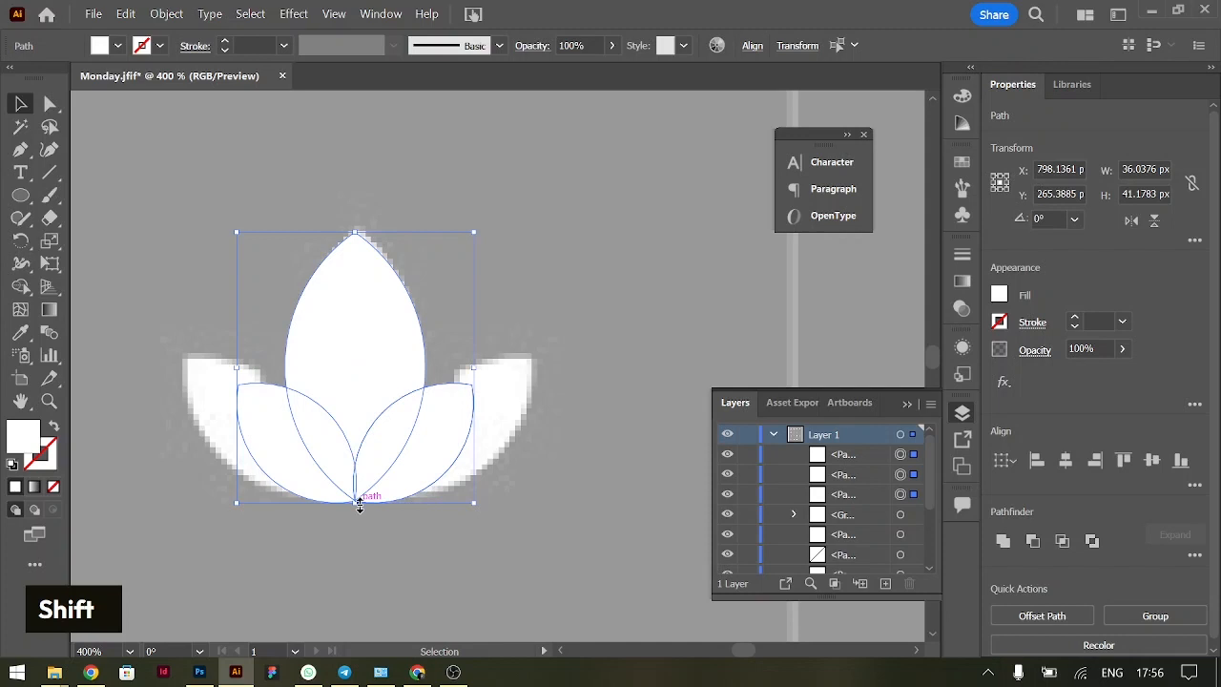
Scale both side petals up together from their shared bottom point to about 55 px wide overall
left_click(596, 409)
left_click(442, 434)
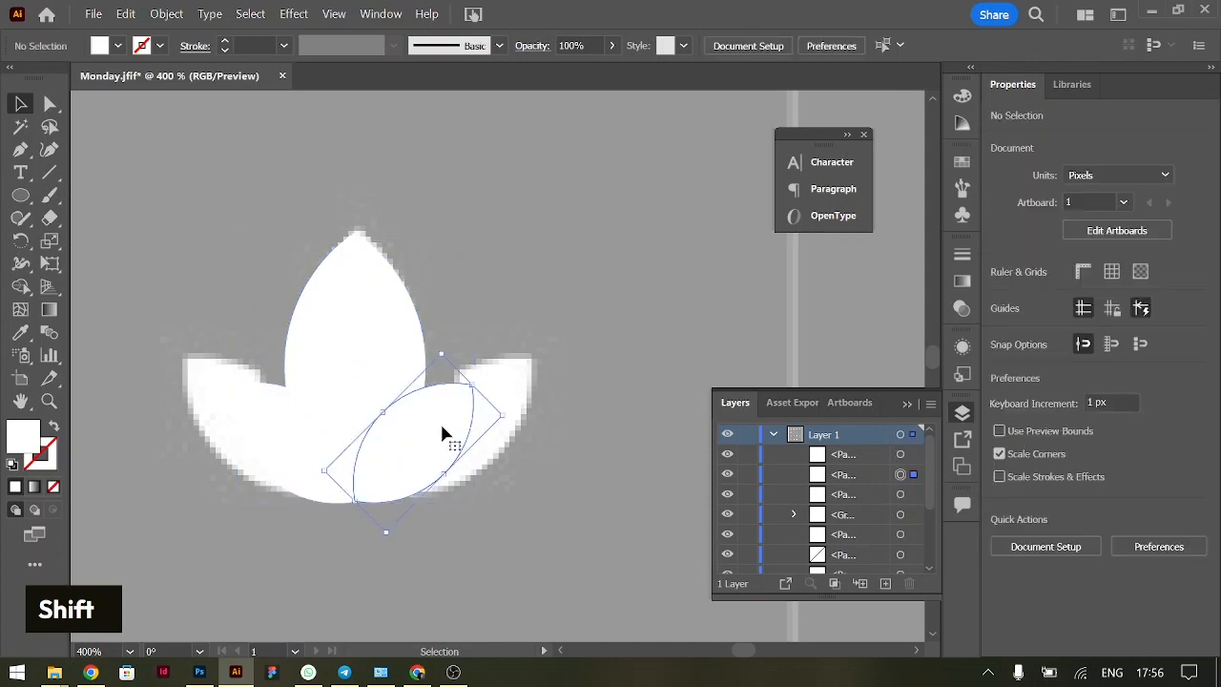
left_click(277, 426, "shift")
left_click(356, 398, "shift")
left_click_drag(355, 383, 355, 350)
Select all three petals and move them straight up above the reference lotus
left_click_drag(474, 562, 253, 333)
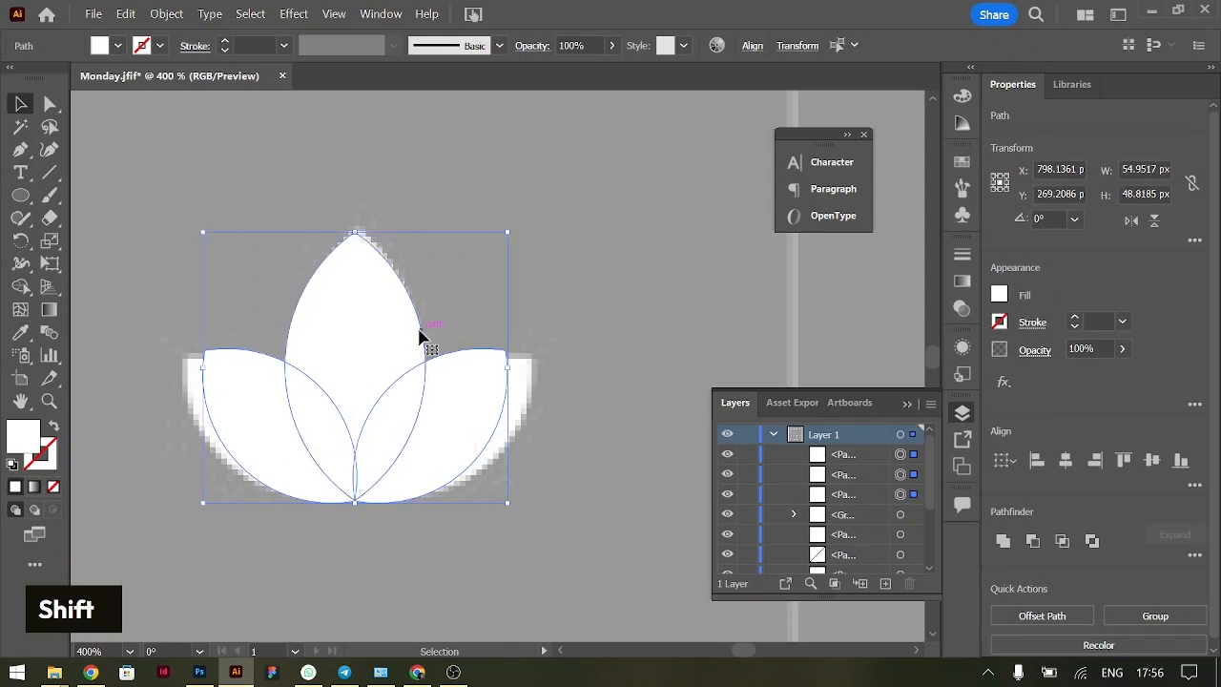
scroll(422, 335, "right", 2)
scroll(496, 320, "left", 4)
left_click(649, 279)
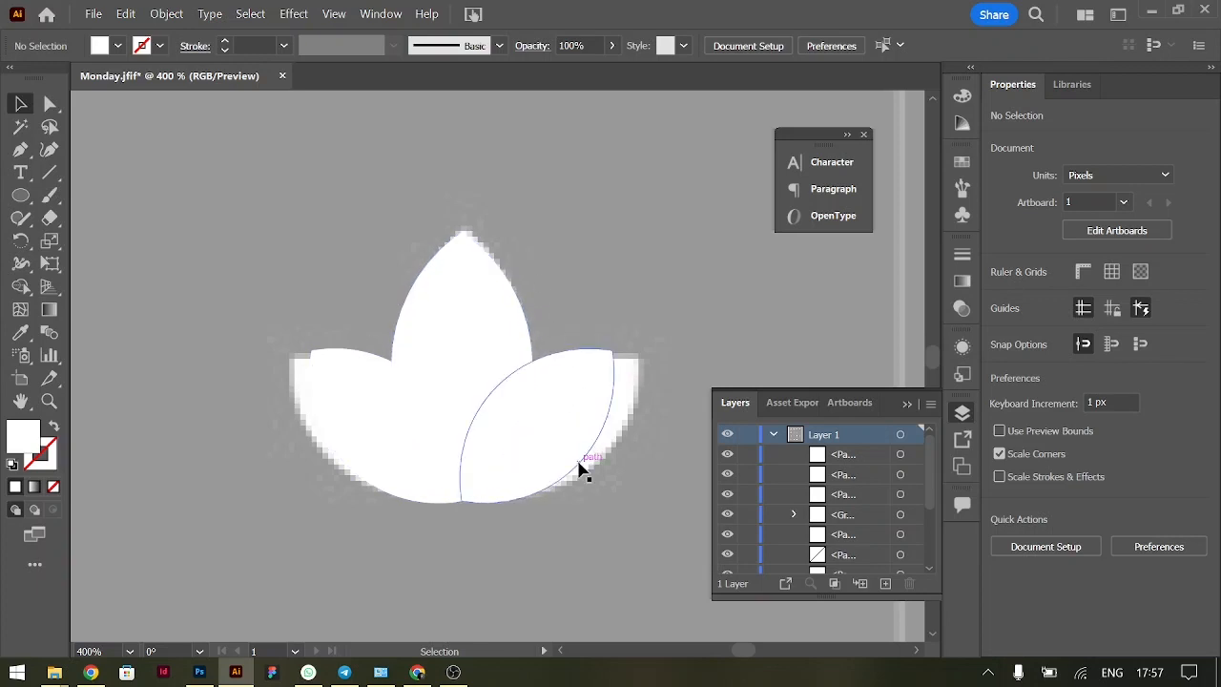
scroll(616, 543, "left", 10)
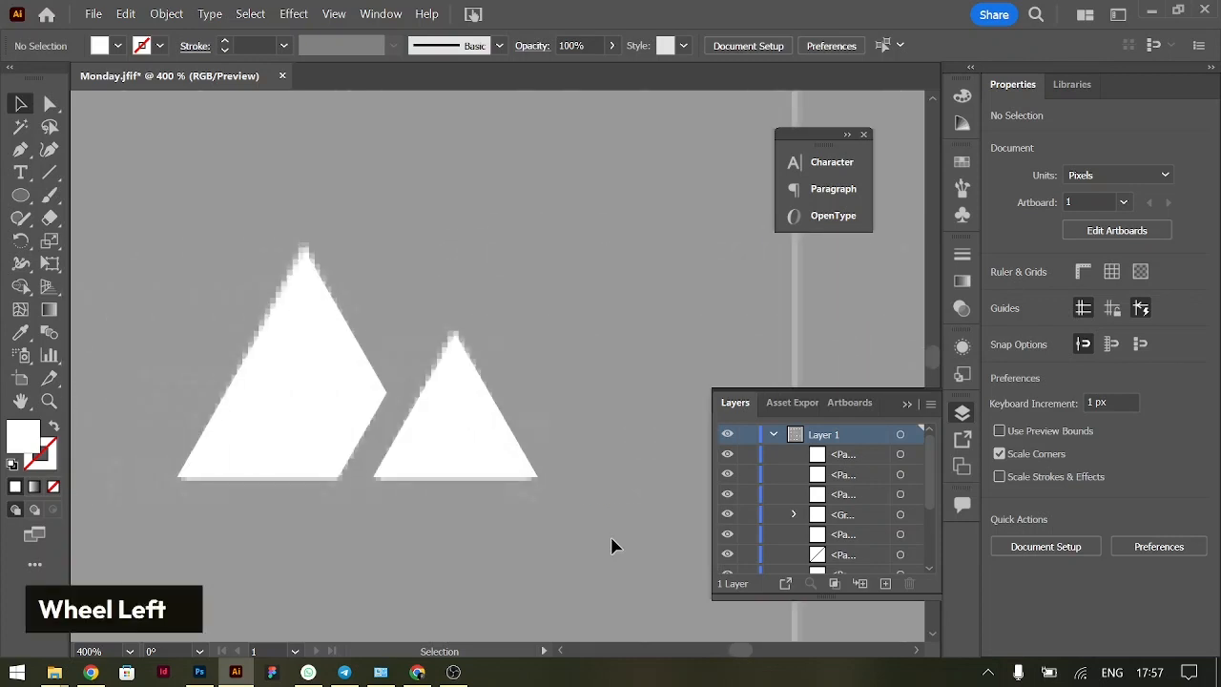
scroll(510, 427, "right", 10)
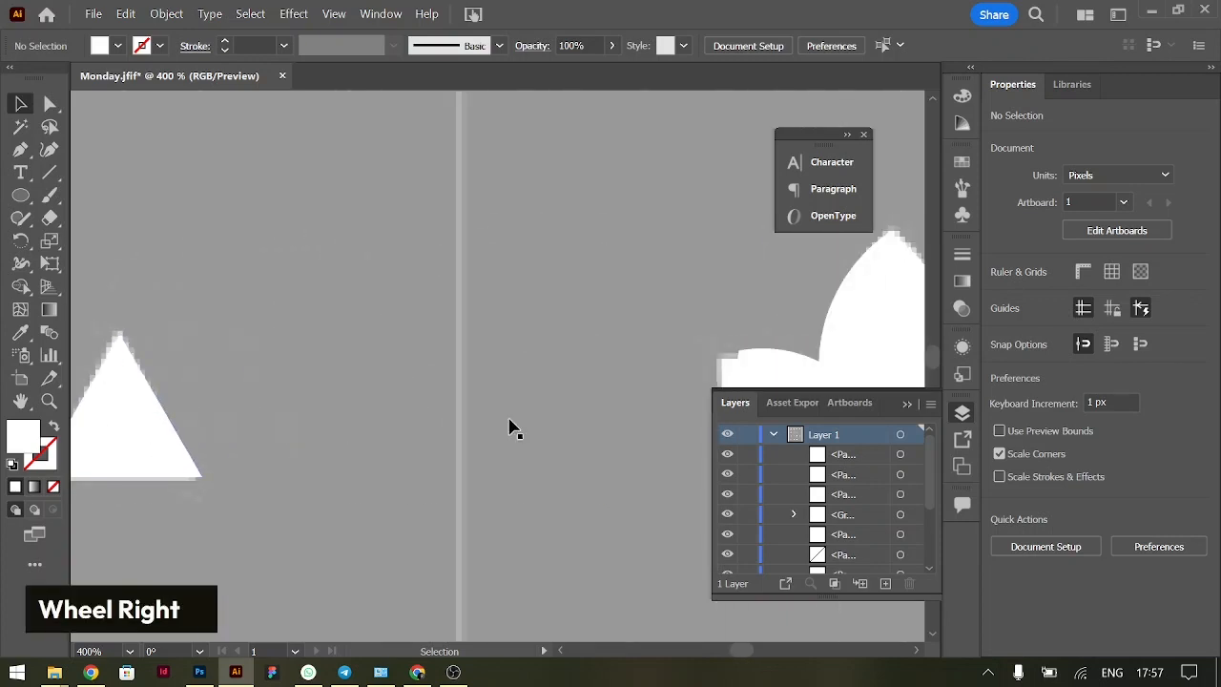
left_click(428, 331)
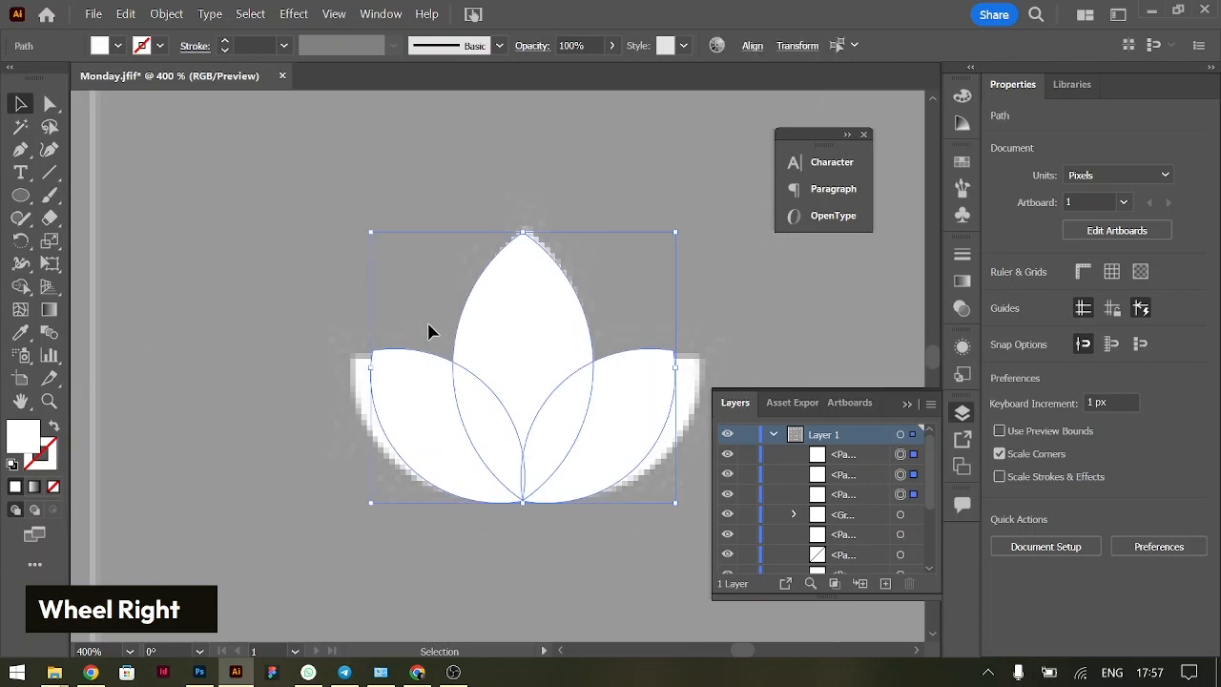
key("ctrl+minus")
key("ctrl+minus")
left_click_drag(516, 352, 513, 198)
left_click(658, 167)
Give the upright middle petal a 6 pt black stroke
left_click(508, 184)
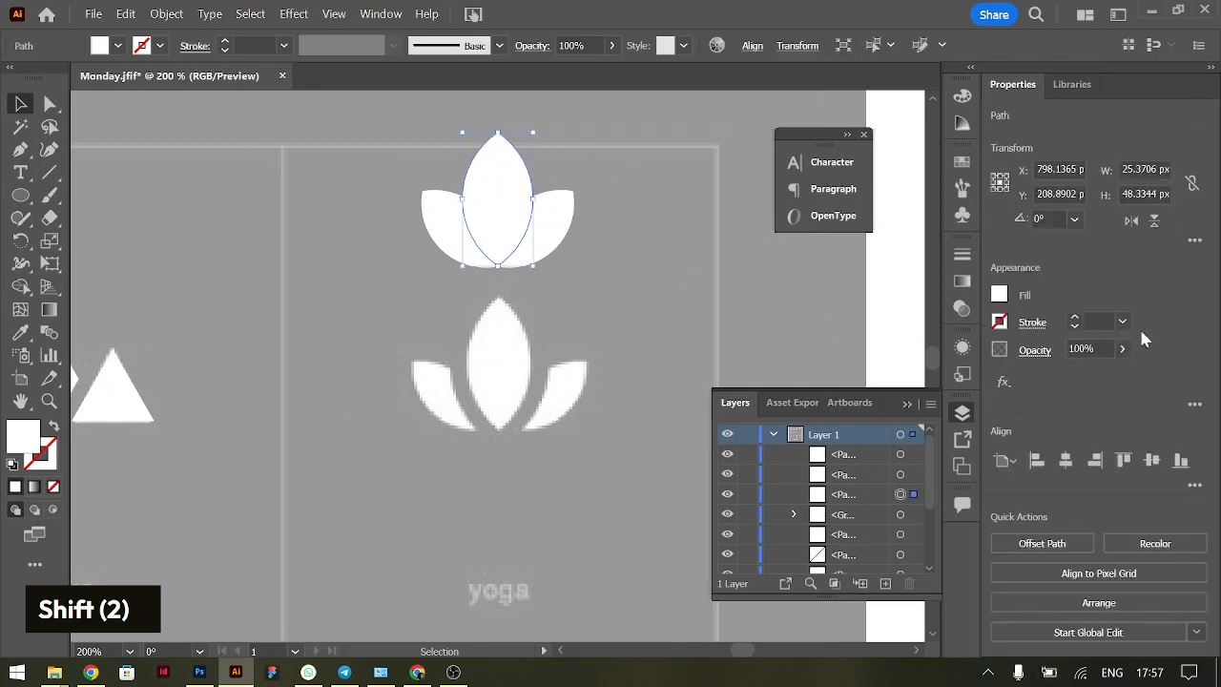
left_click(1099, 320)
key("shift+Up")
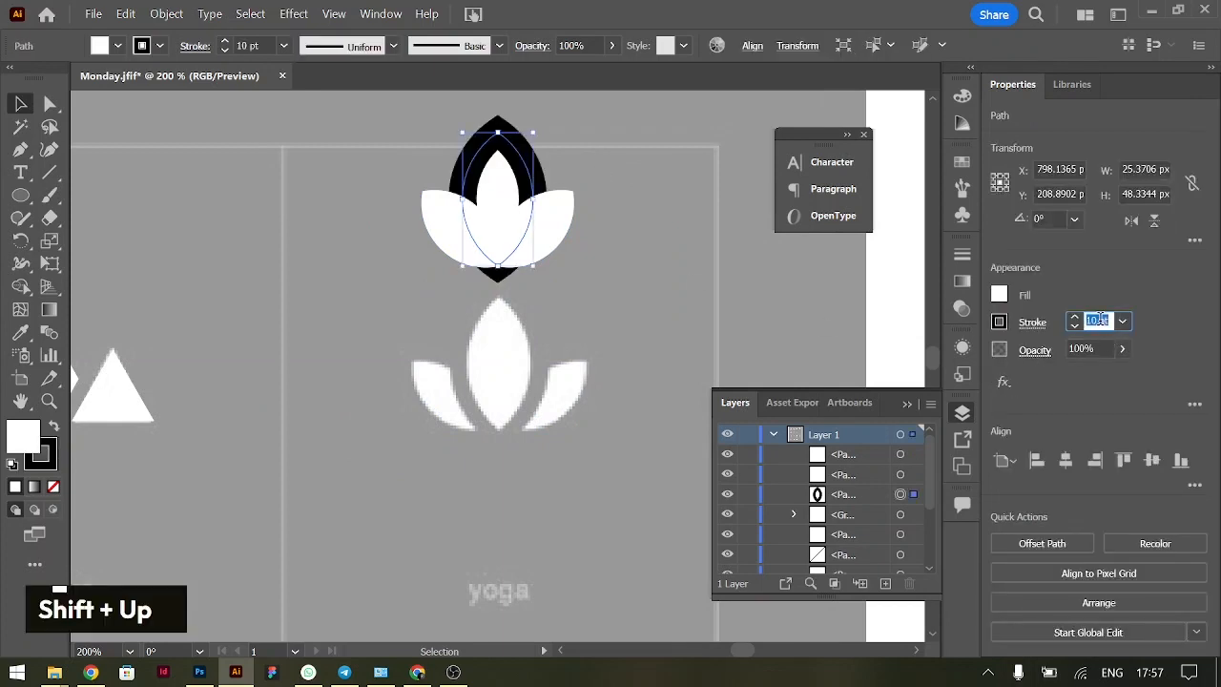
key("Down")
key("Down")
key("Down")
key("Down")
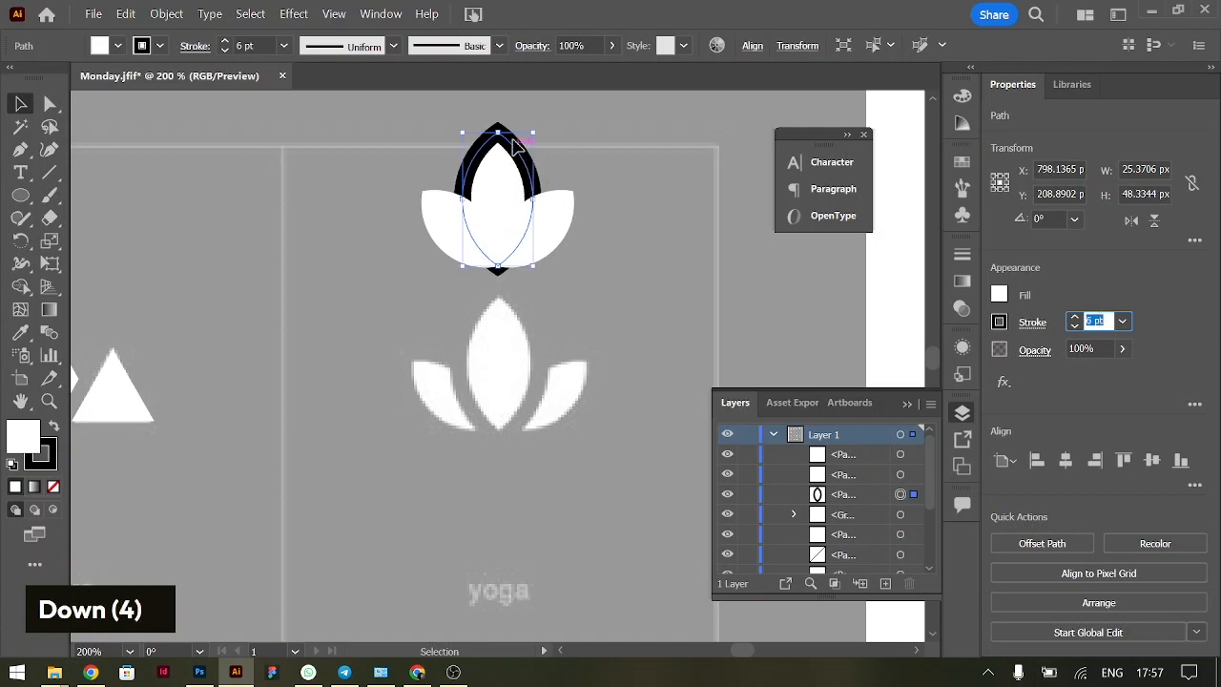
Move all three petals together about 6 px further up, away from the reference lotus
left_click(467, 212, "shift")
mouse_move(499, 213)
left_mouse_down()
mouse_move(497, 375)
mouse_move(498, 193)
left_mouse_up()
double_click(507, 163)
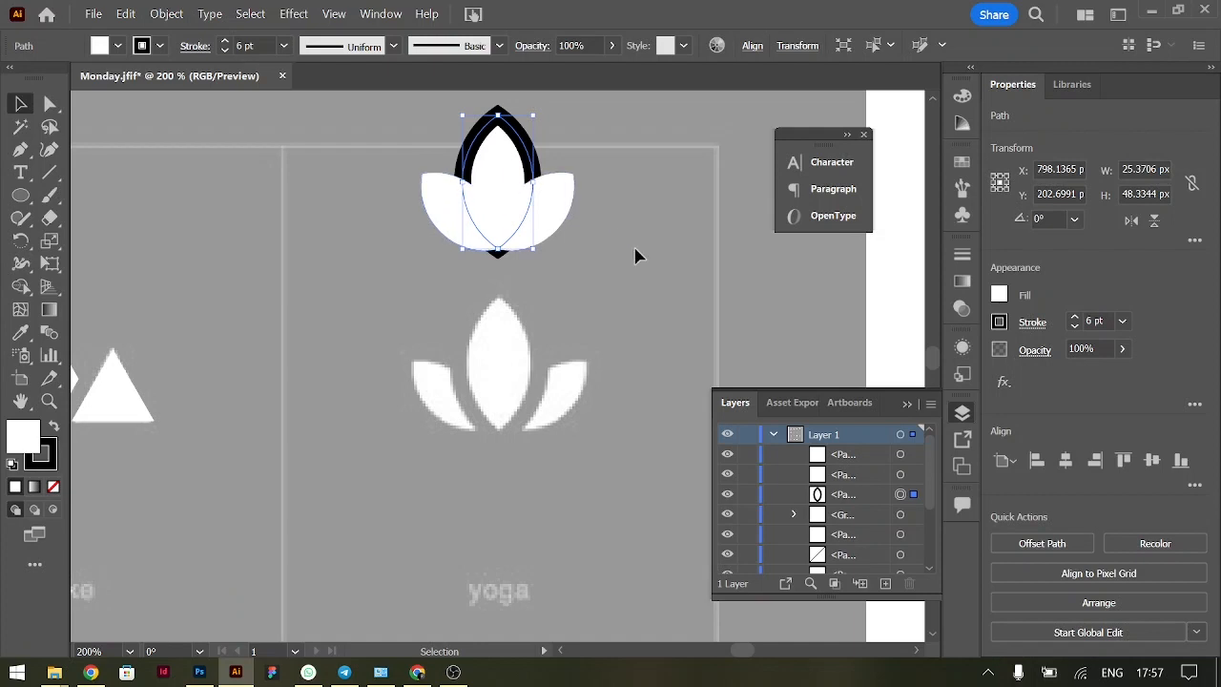
Expand the fill and stroke of the black-outlined middle petal into separate shapes
left_click(599, 229)
left_click(493, 171)
left_click(166, 14)
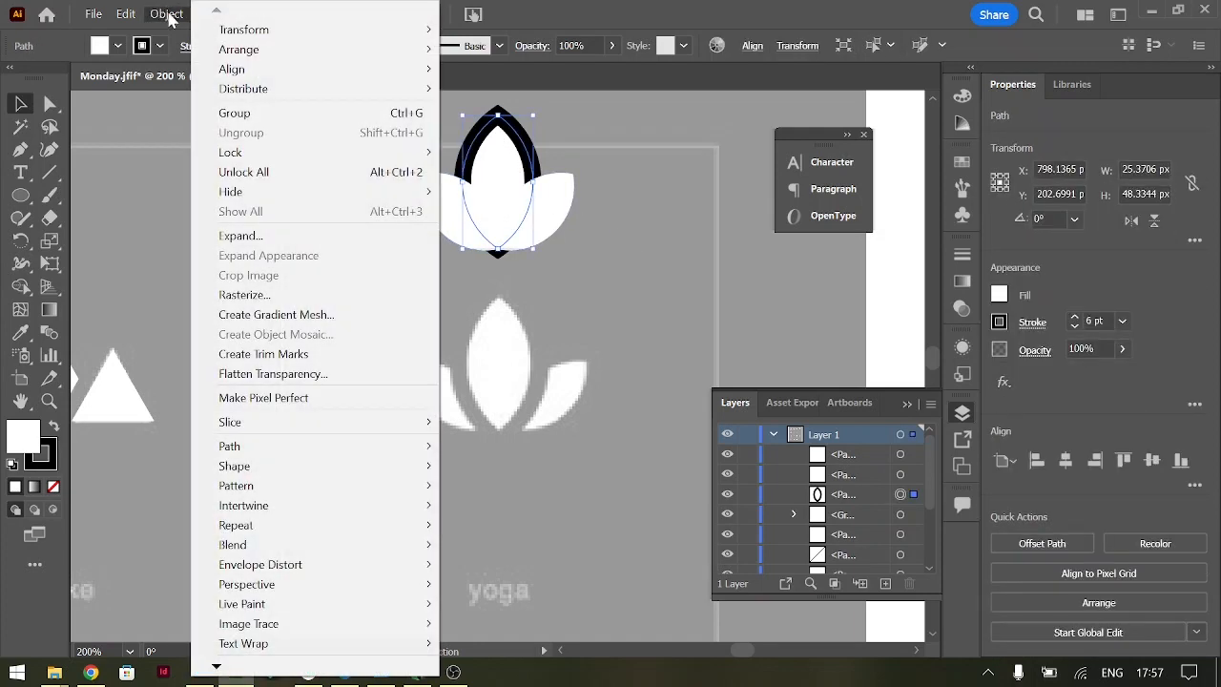
left_click(265, 240)
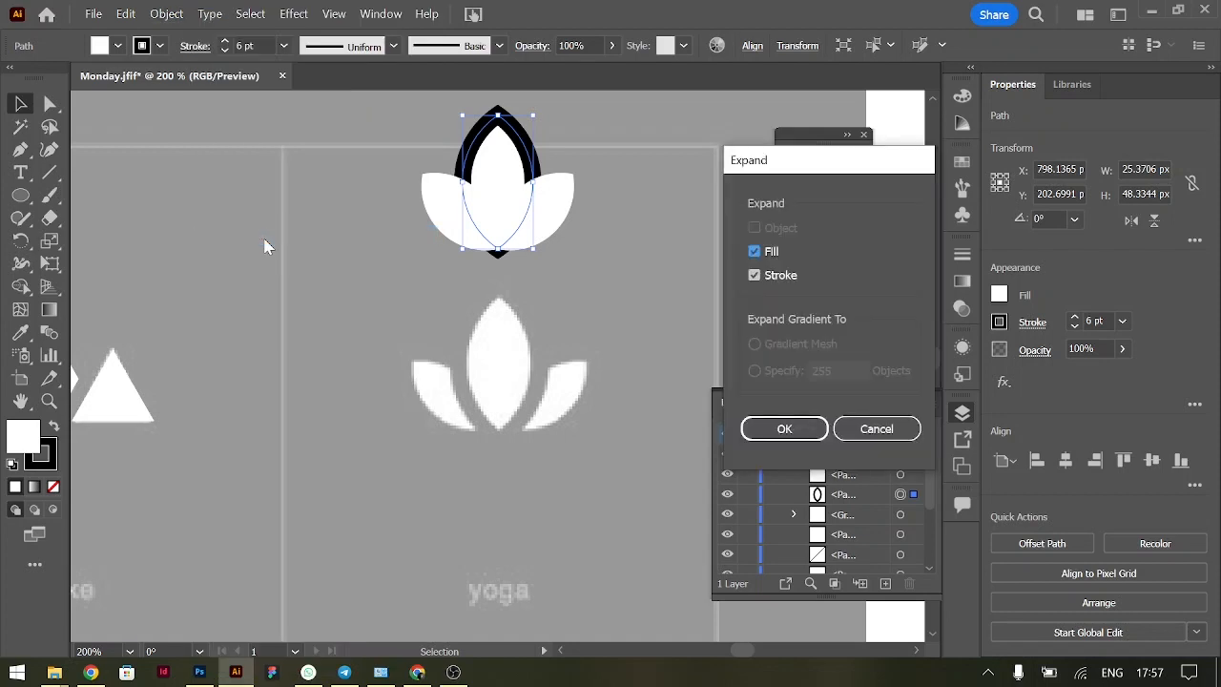
key("Return")
left_click(665, 256)
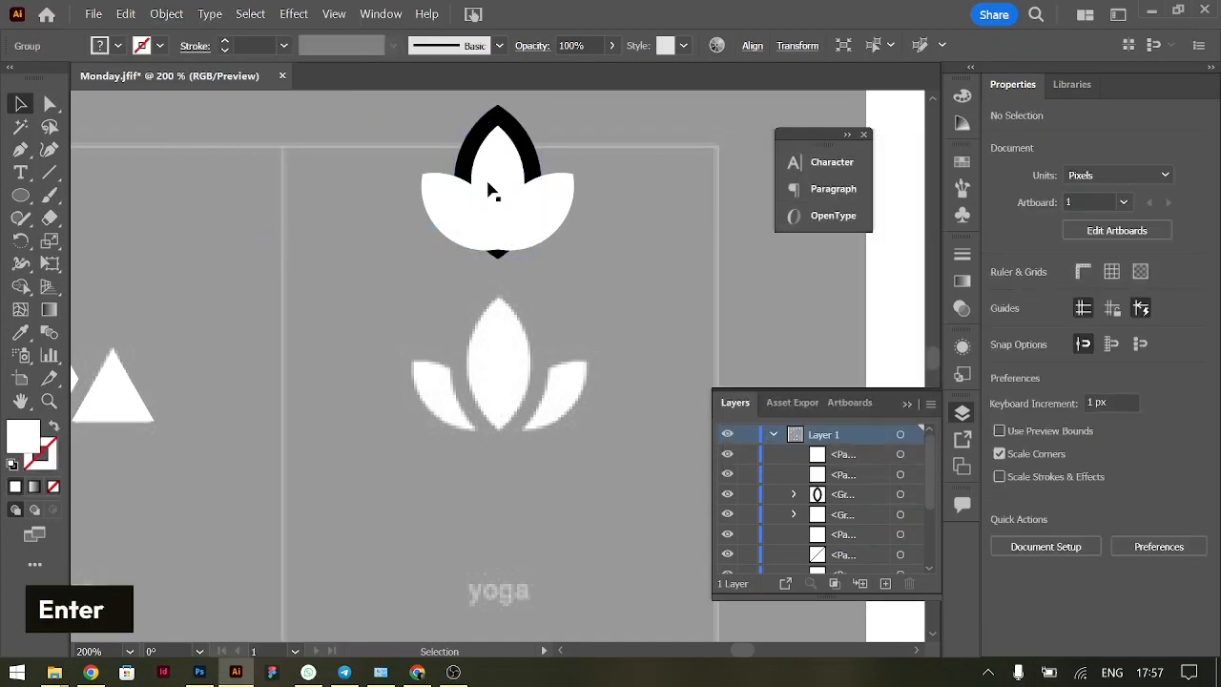
left_click(540, 192)
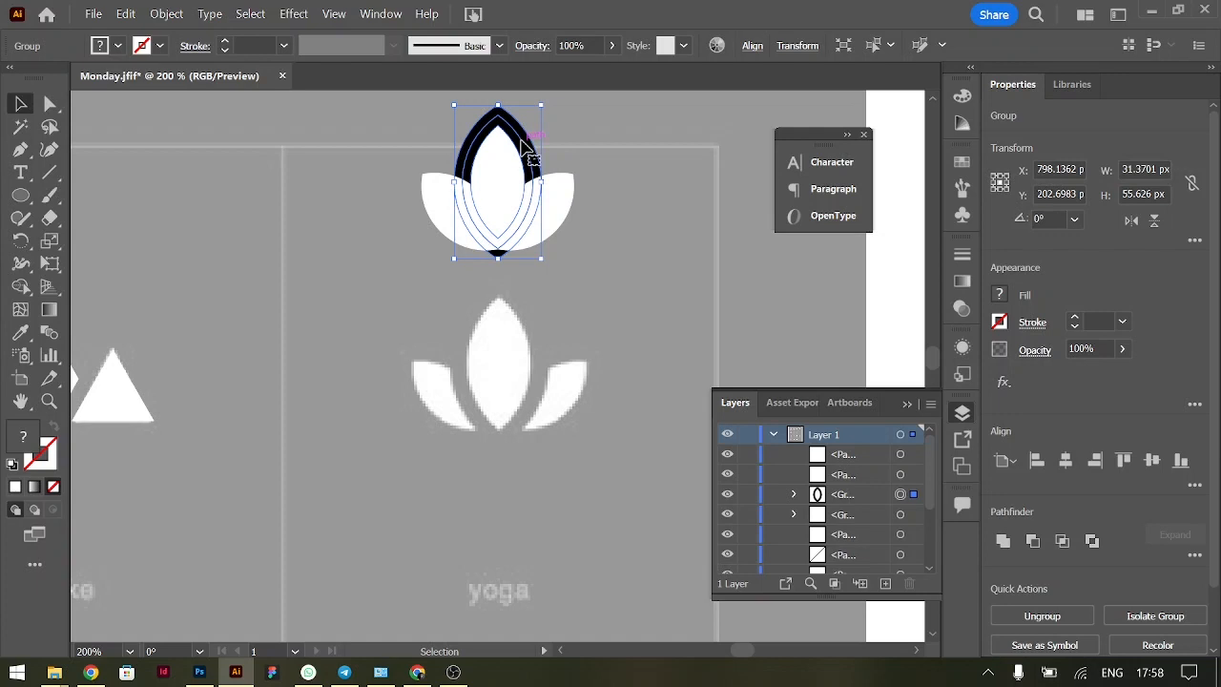
Remove the black outline, its overlaps with the side petals and the sliver below the middle petal with the Shape Builder, and deselect the lotus
left_click_drag(582, 229, 431, 170)
left_click(21, 286)
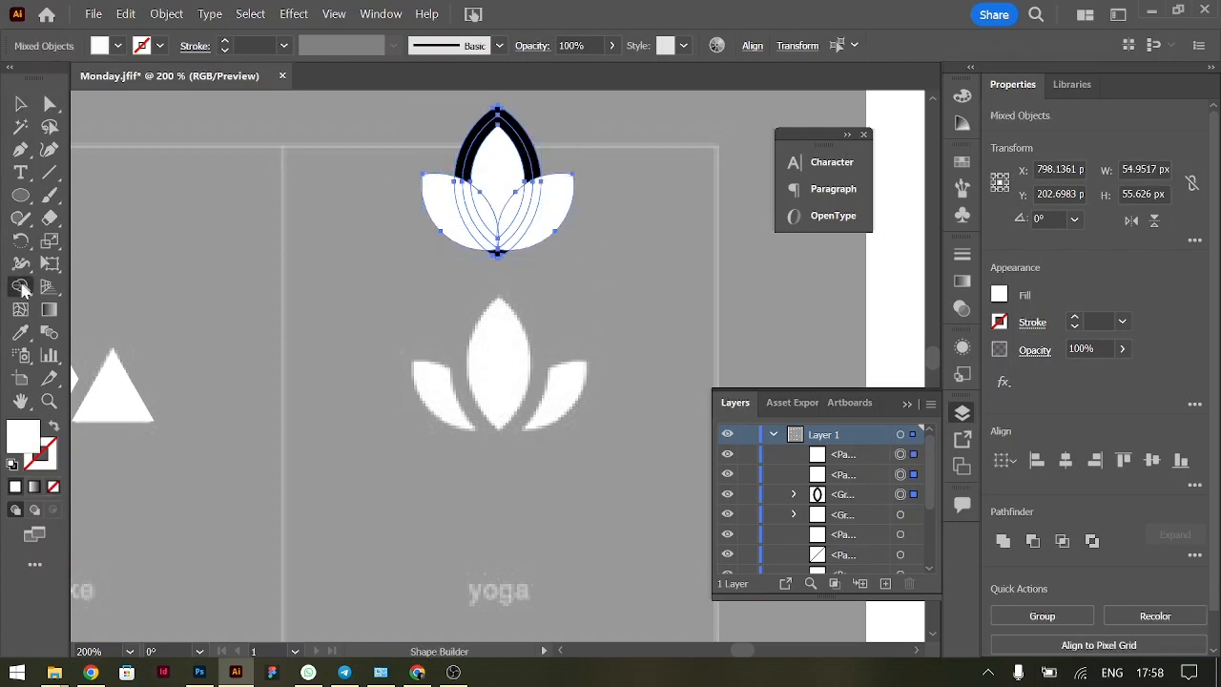
key("ctrl+equal")
key("ctrl+equal")
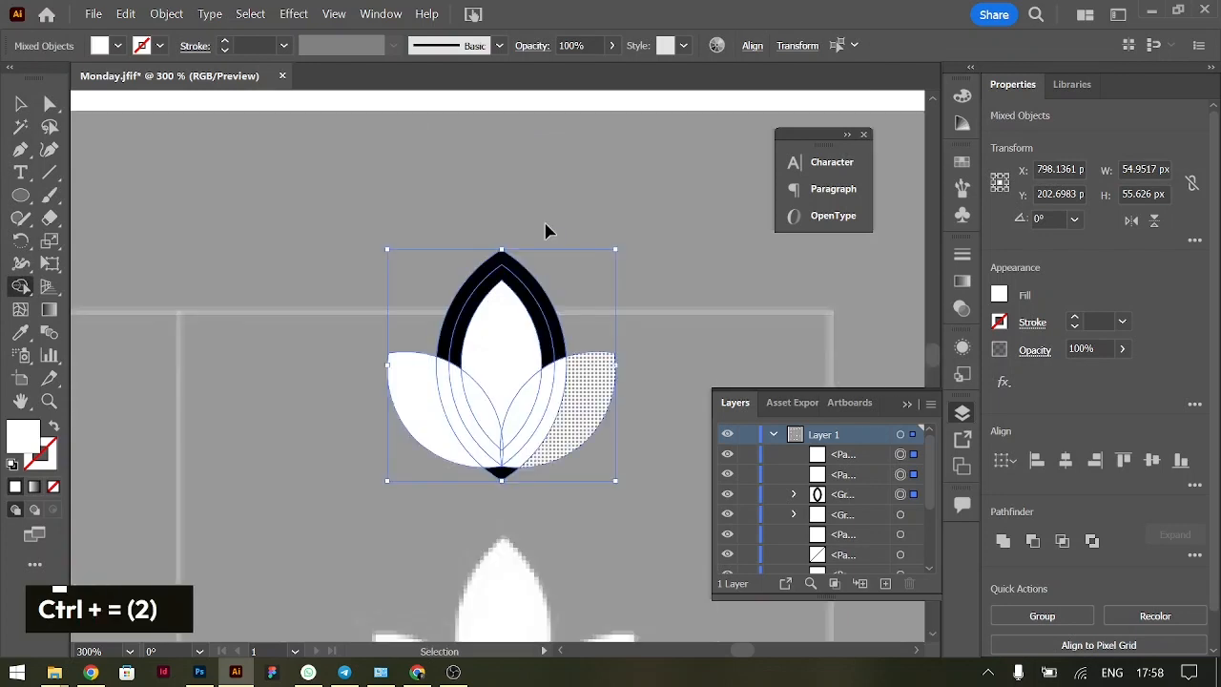
scroll(570, 405, "down", 6)
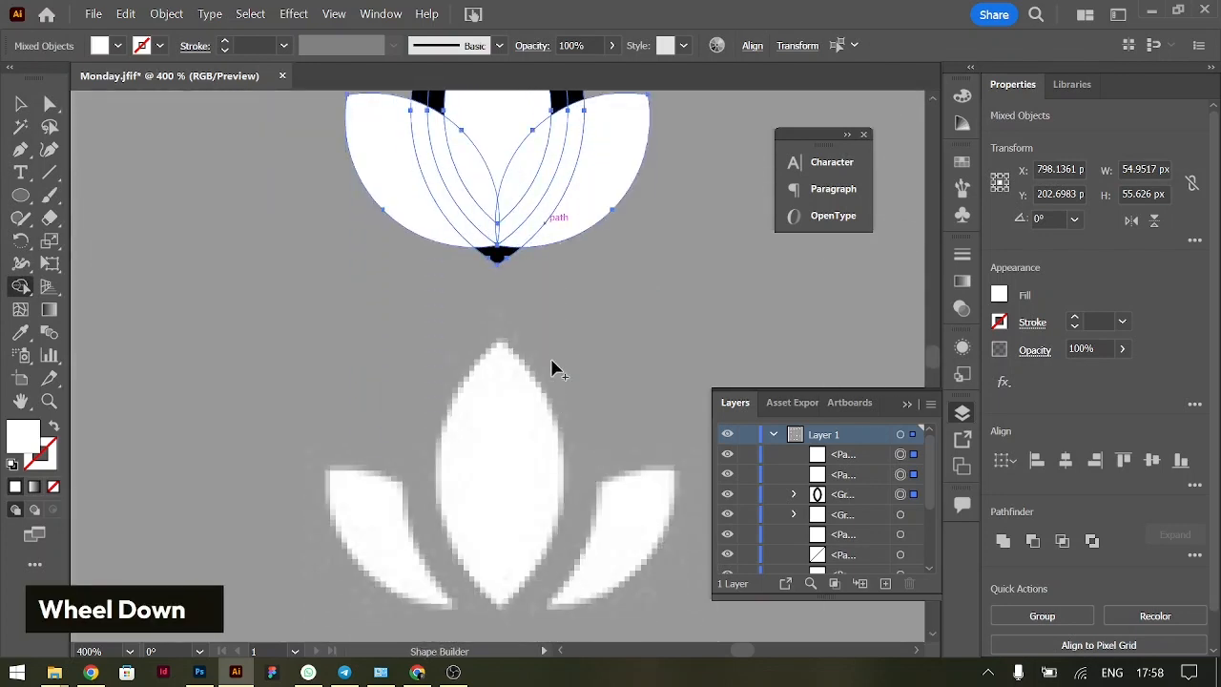
scroll(552, 361, "up", 2)
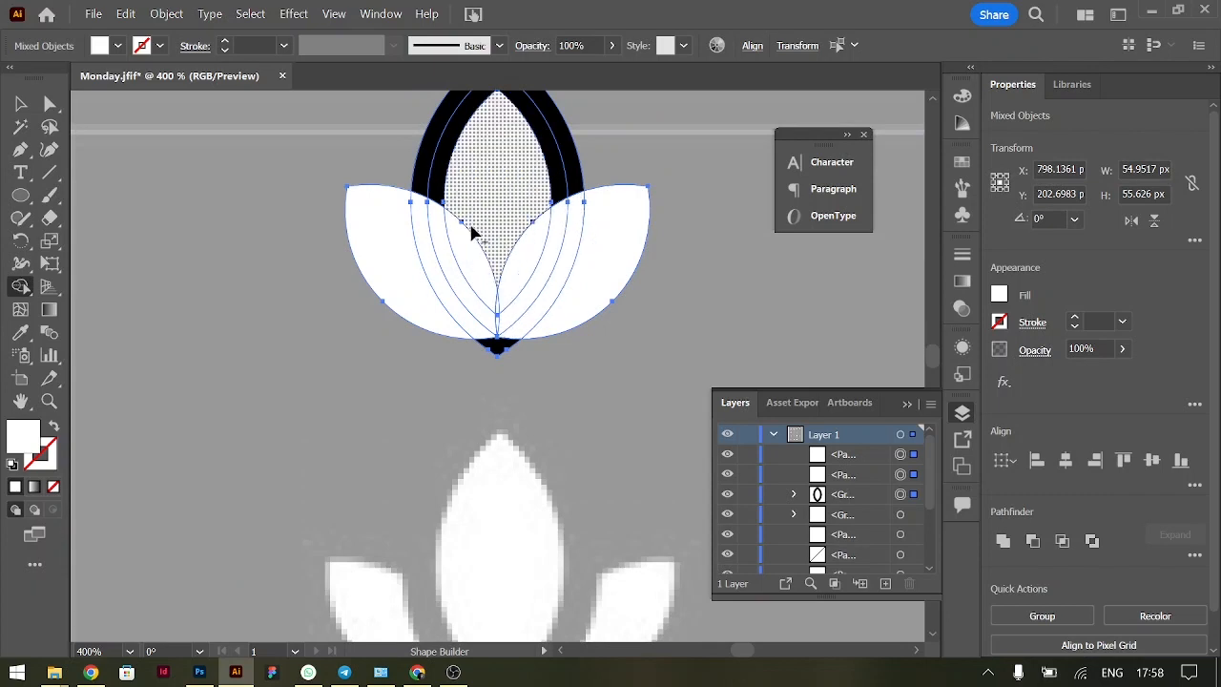
left_click(573, 191, "alt")
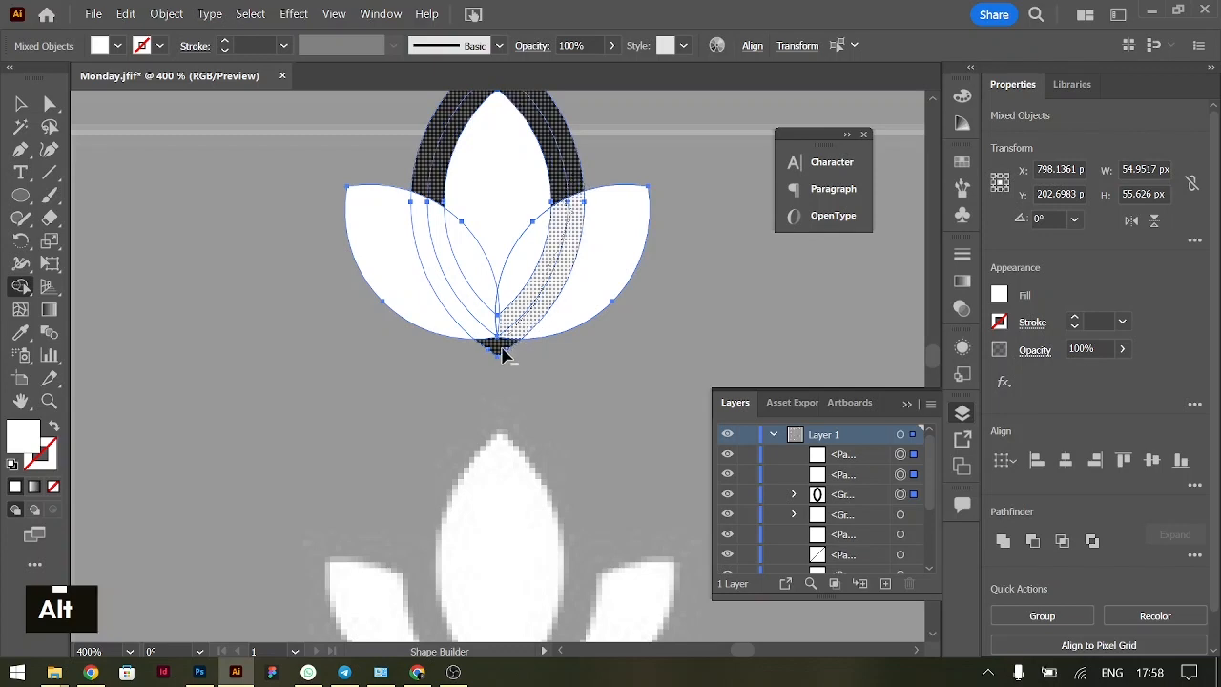
mouse_move(501, 347)
left_mouse_down()
mouse_move(478, 331)
mouse_move(483, 318)
left_mouse_up()
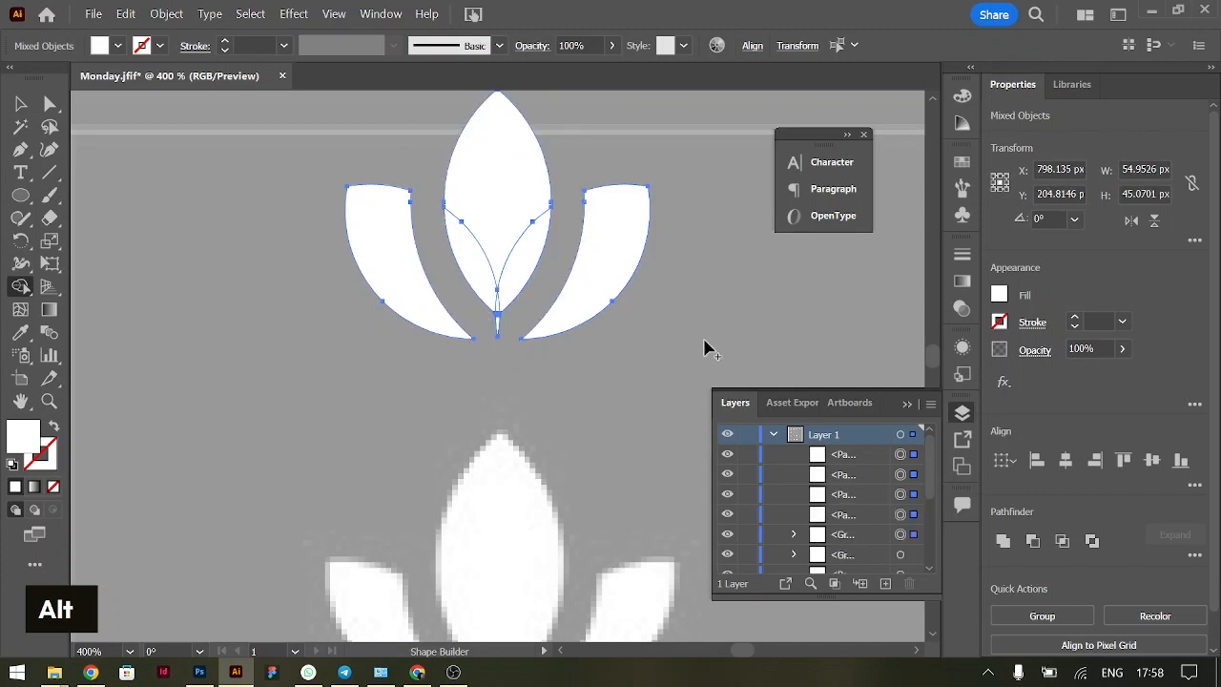
left_click(499, 329, "alt")
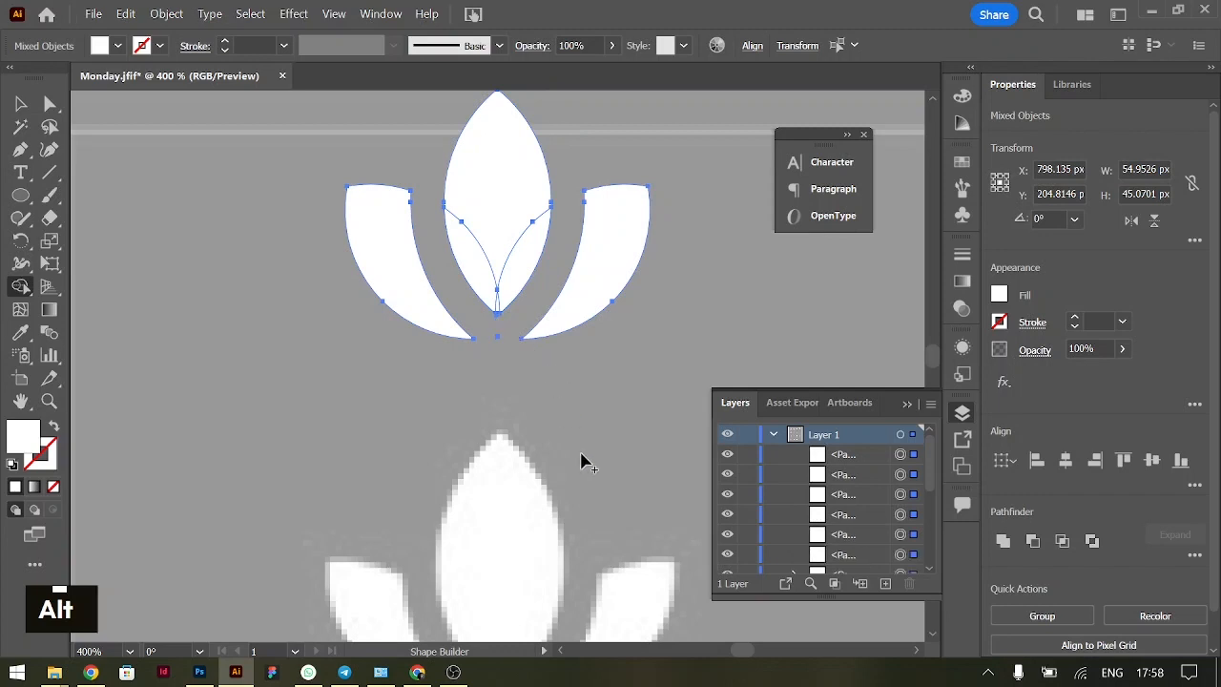
left_click(21, 103)
left_click(617, 424)
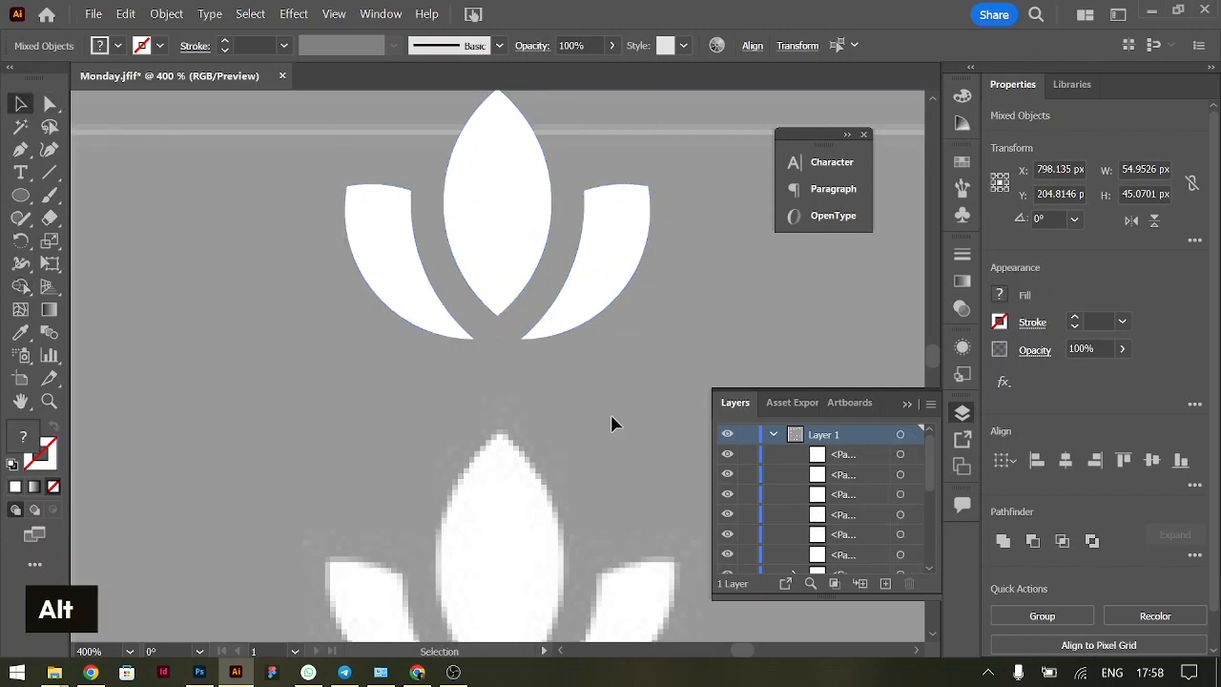
Merge the leftover overlapping pieces of the lotus's middle petal into one shape with the Shape Builder and deselect it
key("ctrl+minus")
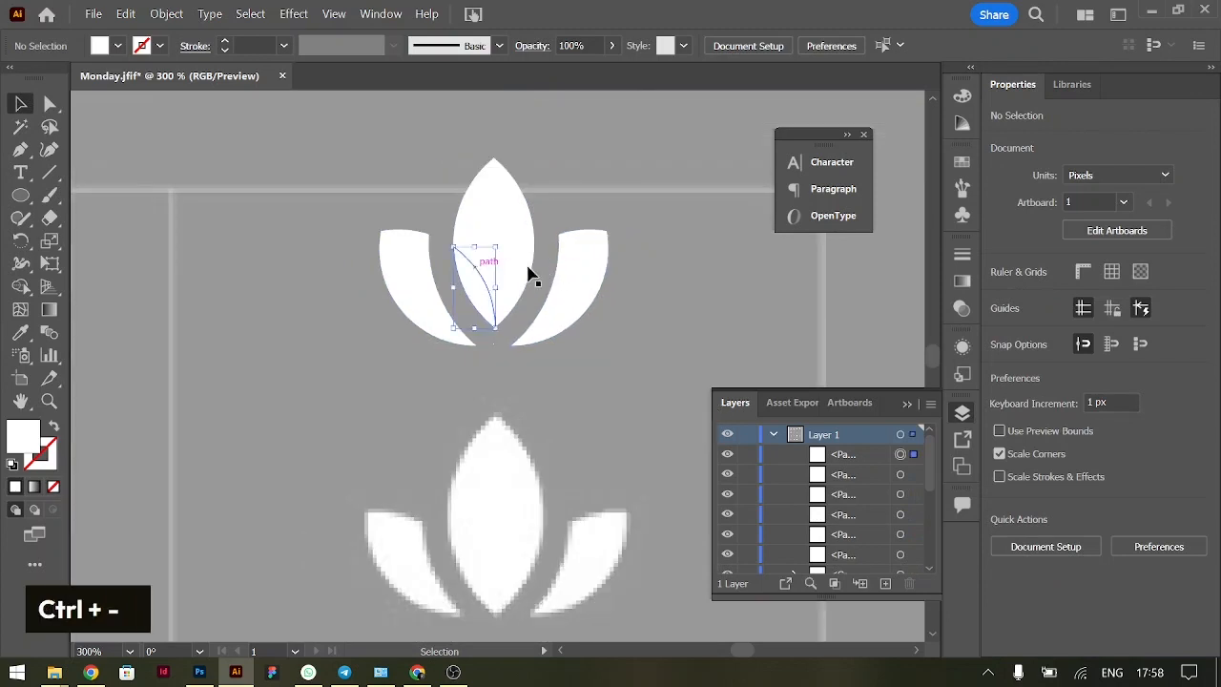
left_click(490, 280)
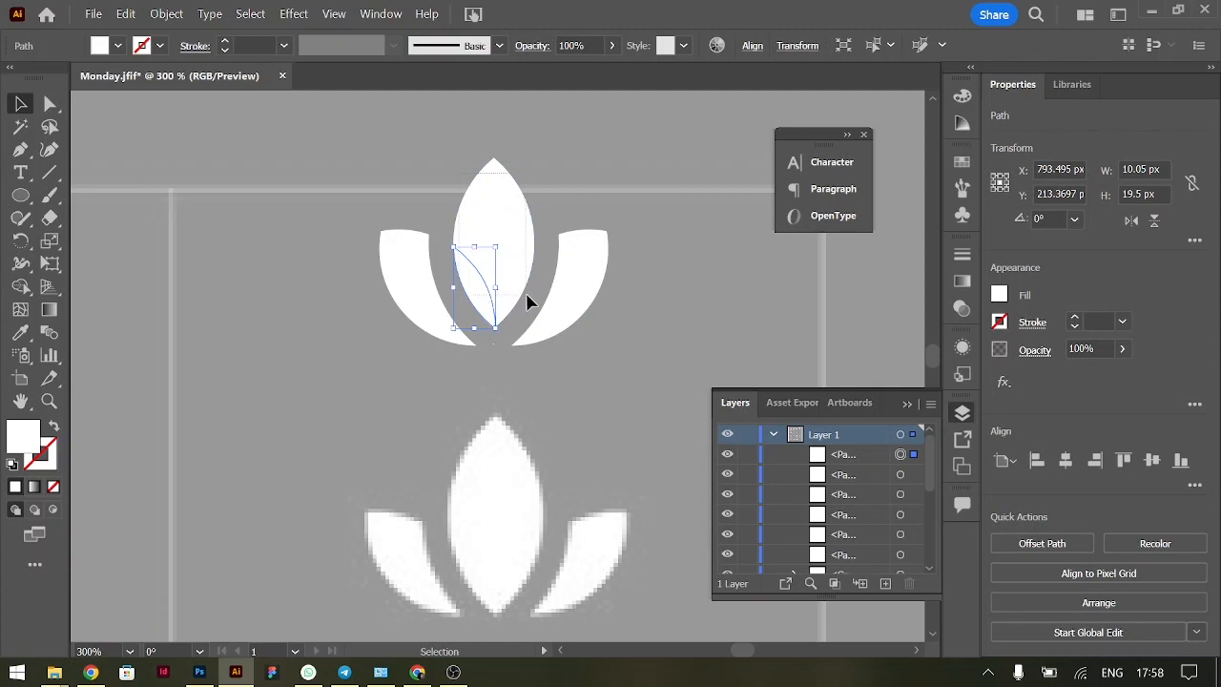
left_click(527, 304, "shift")
key("shift+m")
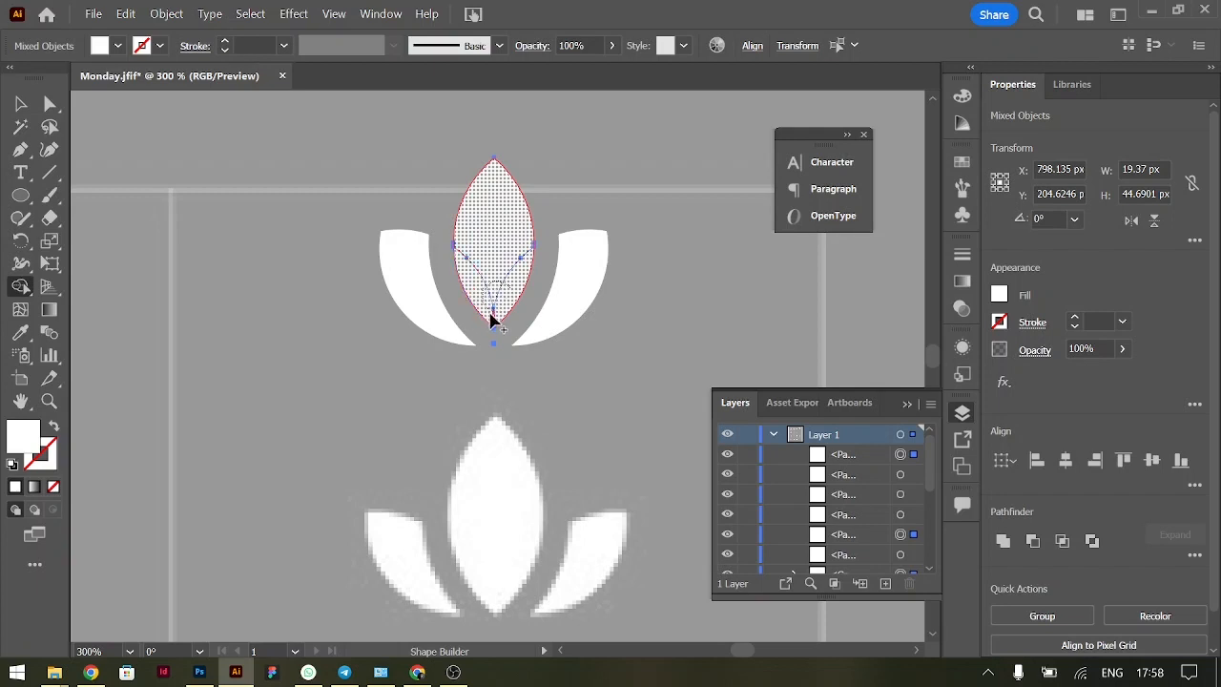
left_click(495, 324)
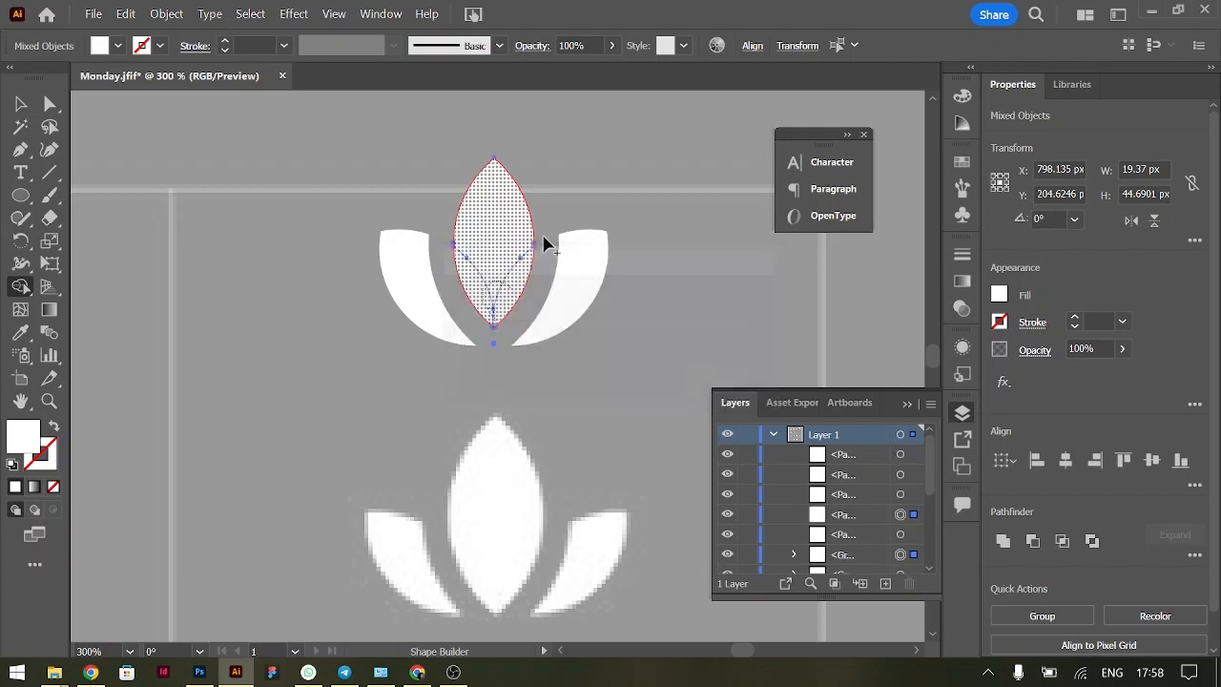
key("v")
left_click(639, 320)
Group the three lotus petals and deselect them
left_click_drag(335, 192, 567, 229)
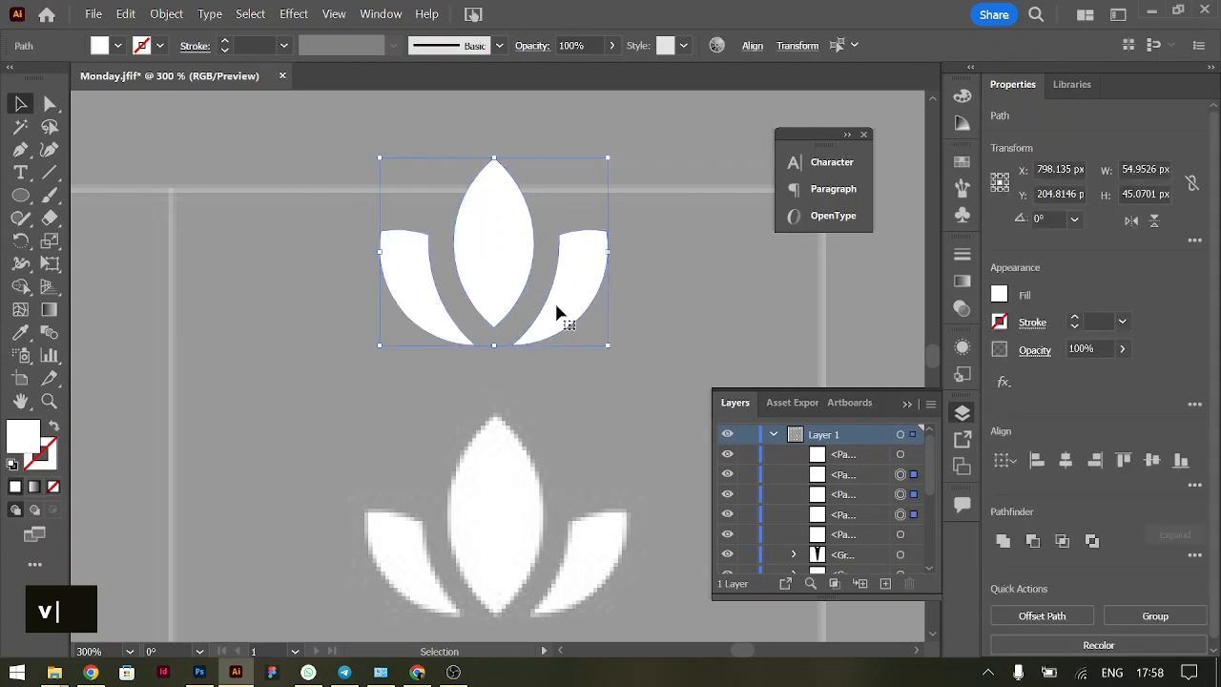
key("ctrl")
key("ctrl+g")
left_click(720, 311)
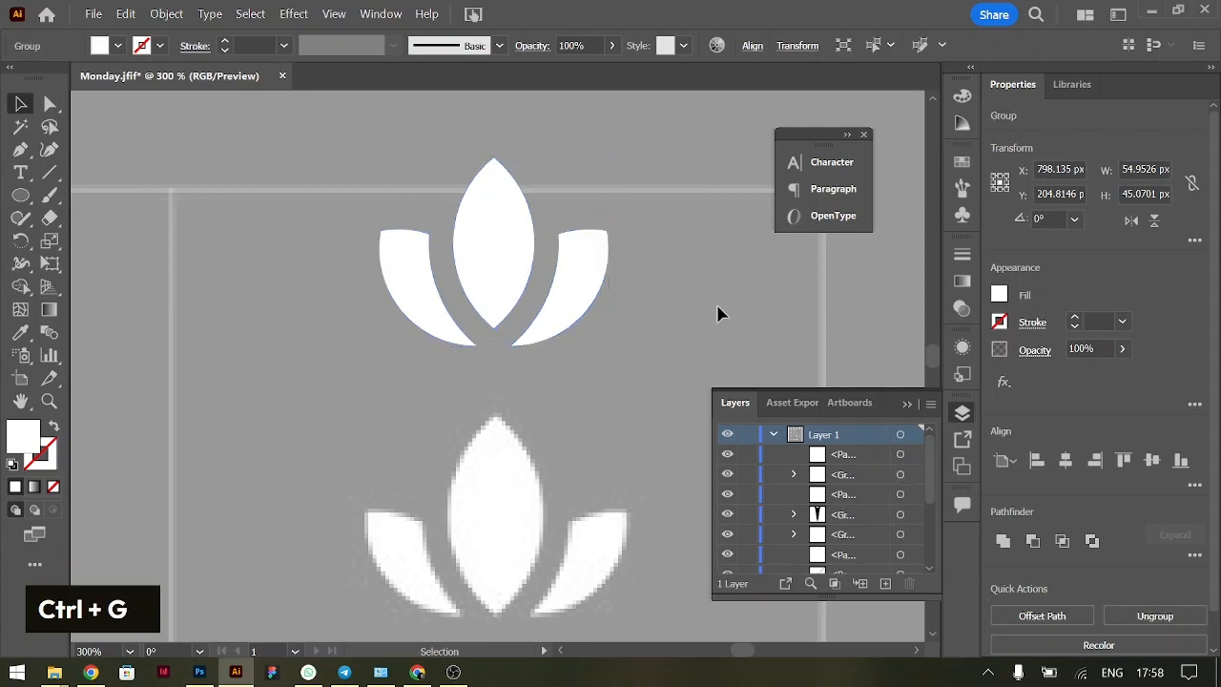
left_click_drag(493, 261, 530, 192)
double_click(569, 236)
left_click(440, 309)
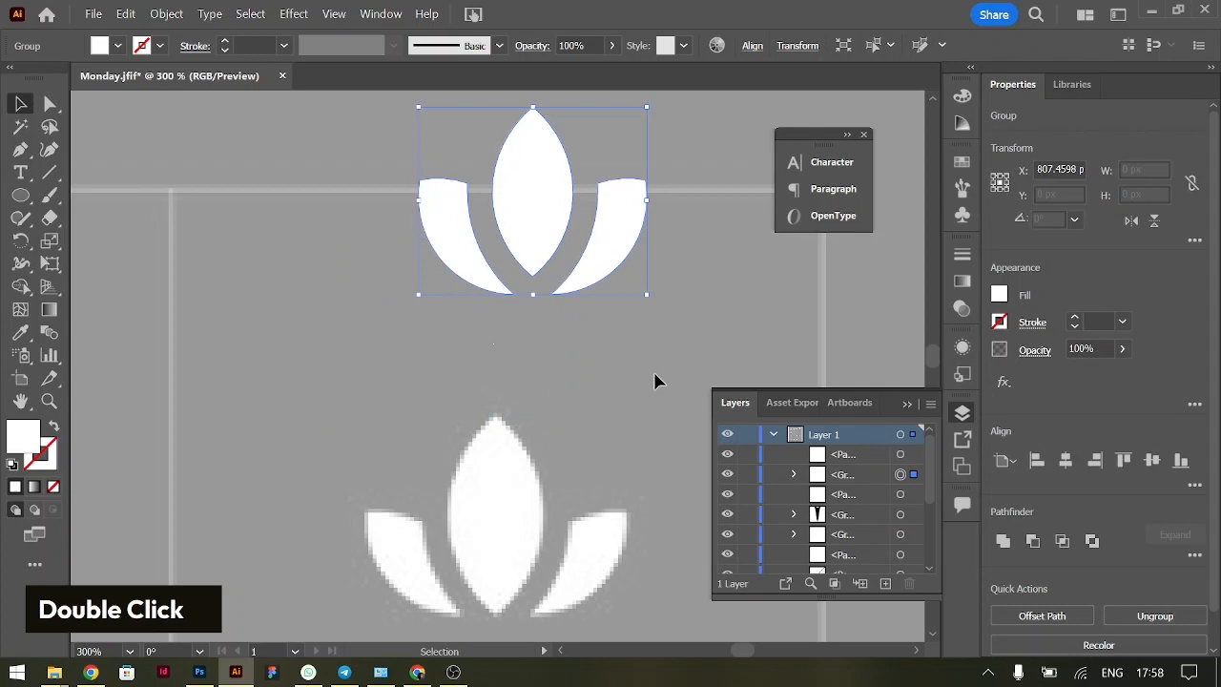
left_click(583, 267)
key("ctrl+z")
key("ctrl+z")
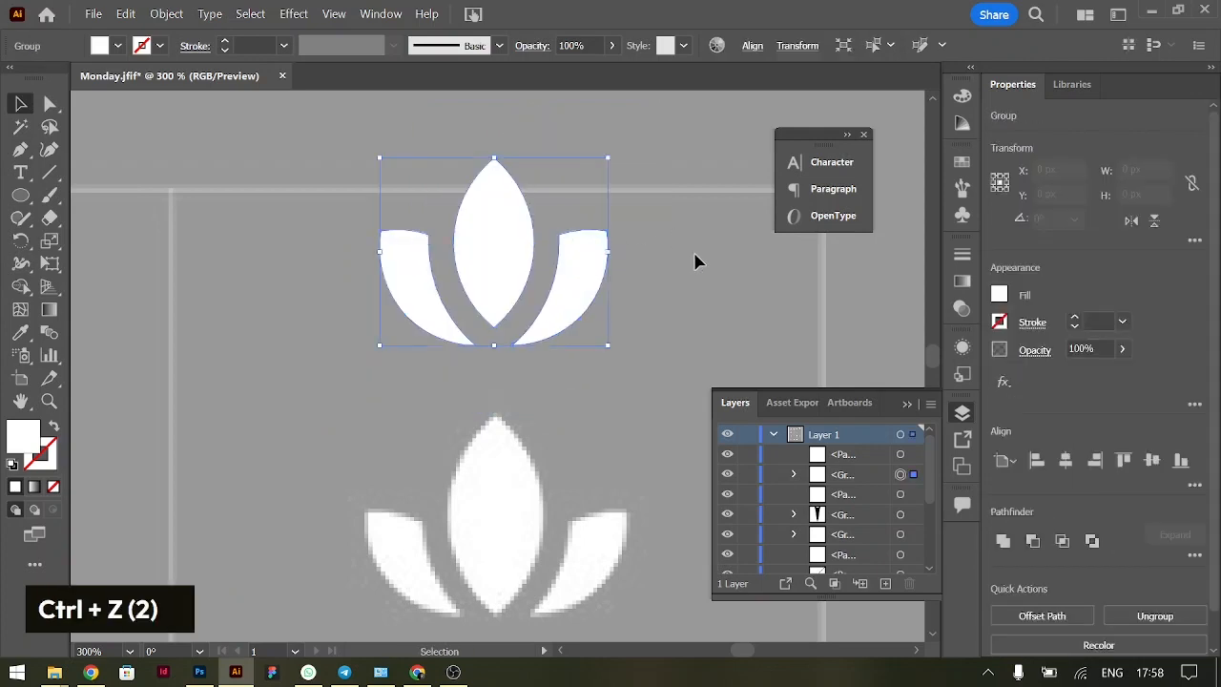
Move the lotus group about 5 px further up, away from the reference lotus
key("ctrl+minus")
scroll(703, 346, "down", 3)
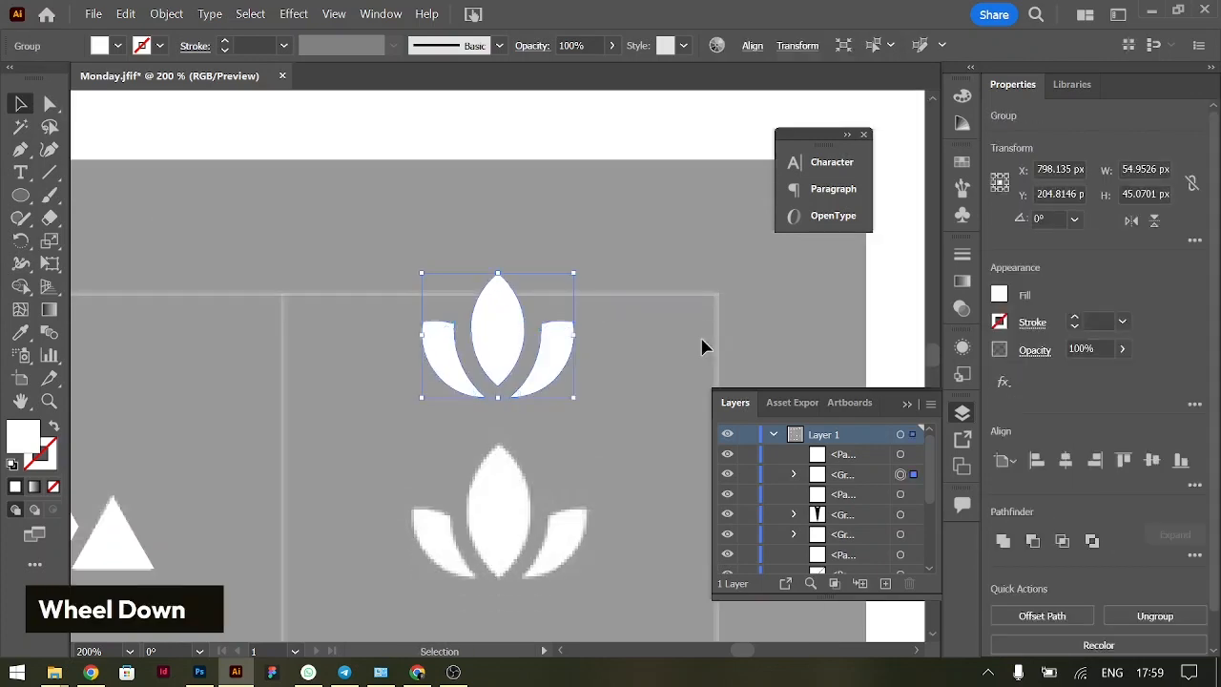
left_click_drag(499, 281, 496, 250)
Group the traced hike mountains and move the group up, clear of the reference icon
scroll(496, 253, "left", 6)
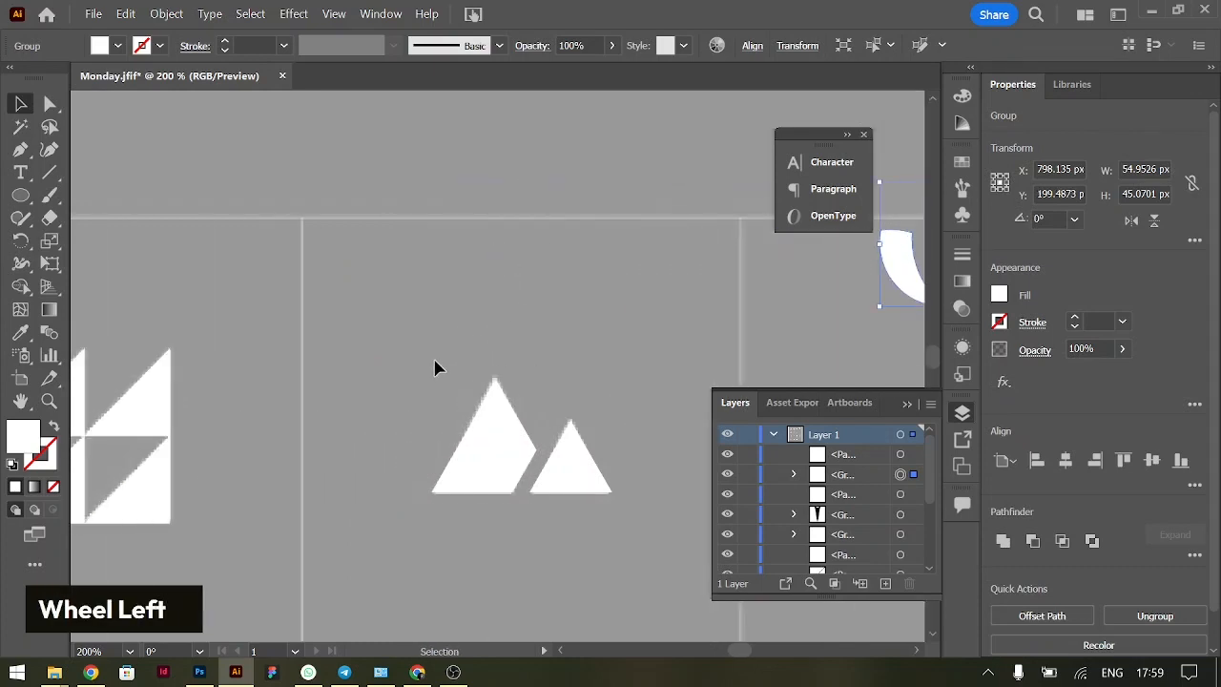
left_click_drag(596, 518, 622, 531)
key("ctrl+g")
left_click_drag(516, 428, 515, 308)
Group the traced walk triangles and move the group straight up above the reference icon
scroll(515, 308, "left", 5)
left_click_drag(281, 329, 561, 561)
key("ctrl+g")
left_click_drag(459, 411, 456, 224)
Move the traced run shape straight up above its reference icon and deselect it
scroll(349, 245, "left", 5)
left_click(405, 467)
left_click_drag(405, 468, 401, 261)
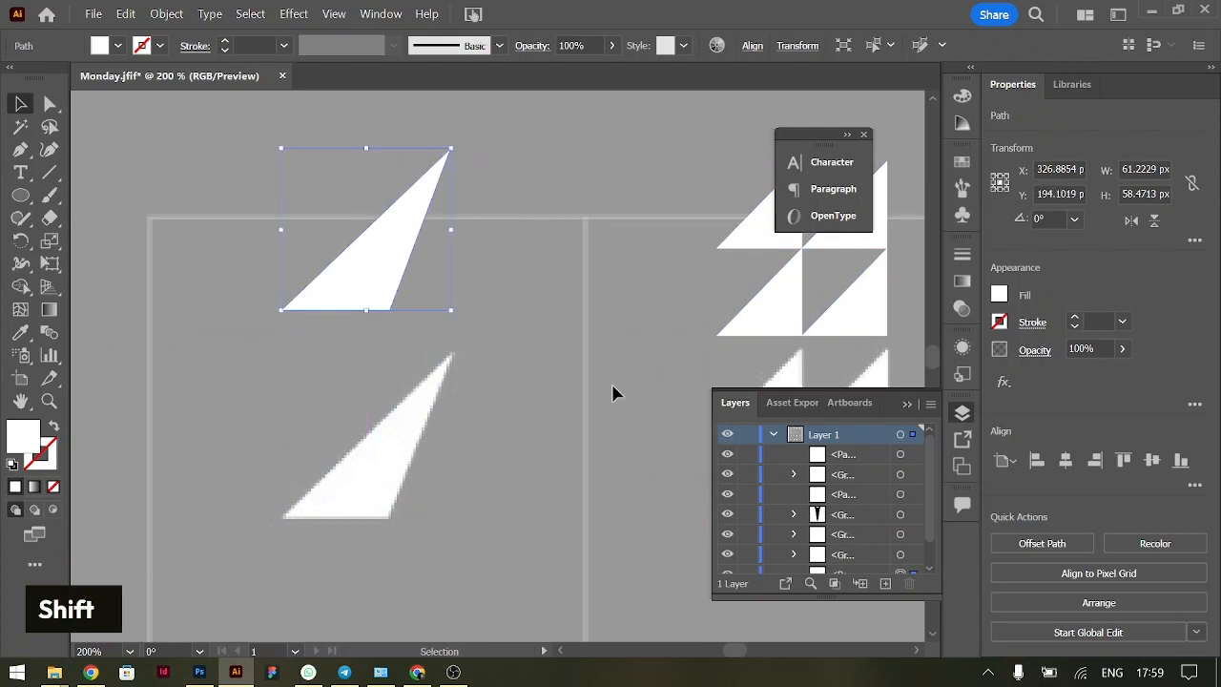
key("ctrl+0")
left_click(381, 318)
Draw a white circle about 65 px in diameter, centred over the reference sleep moon
key("ctrl+=")
key("ctrl+=")
key("ctrl+=")
scroll(425, 347, "left", 2)
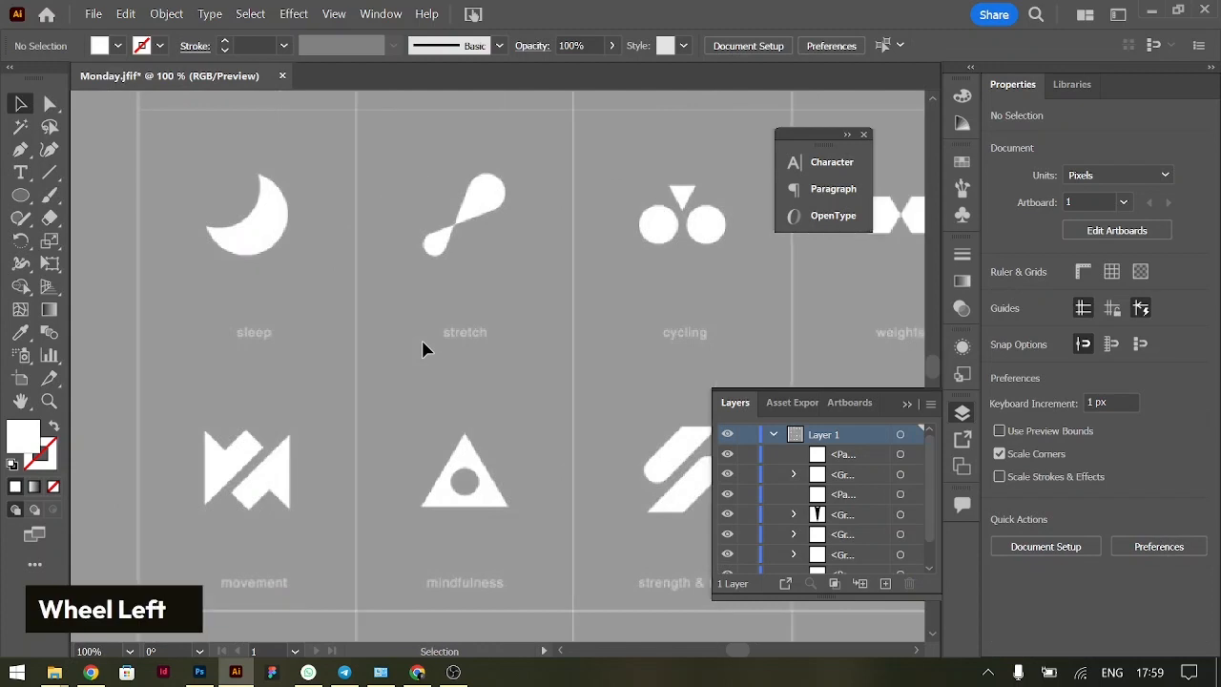
scroll(424, 349, "up", 2)
scroll(425, 349, "left", 3)
key("ctrl+=")
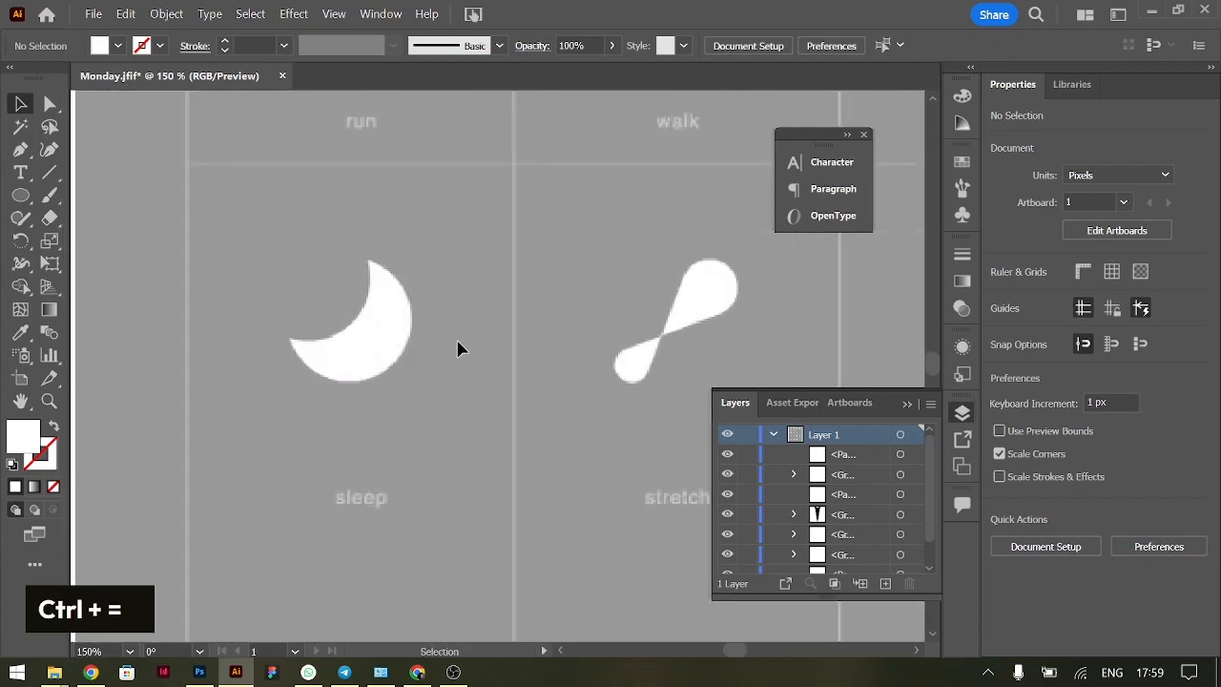
scroll(458, 349, "left", 3)
left_click(17, 198)
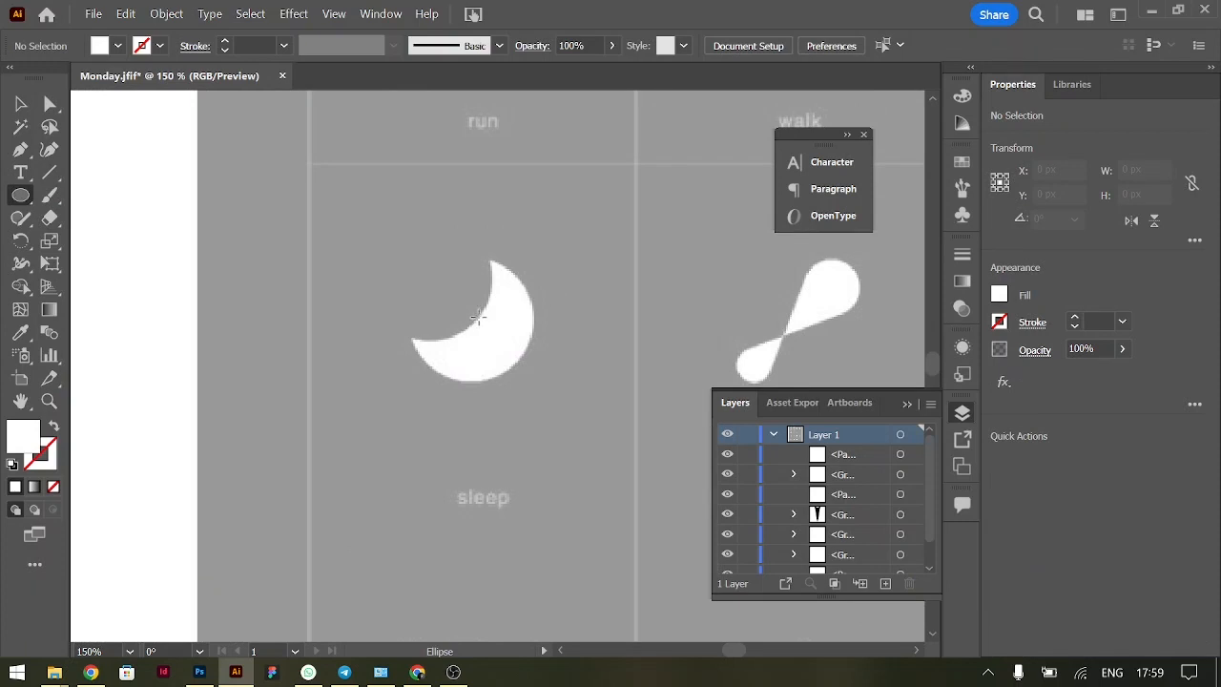
left_click_drag(473, 319, 541, 358)
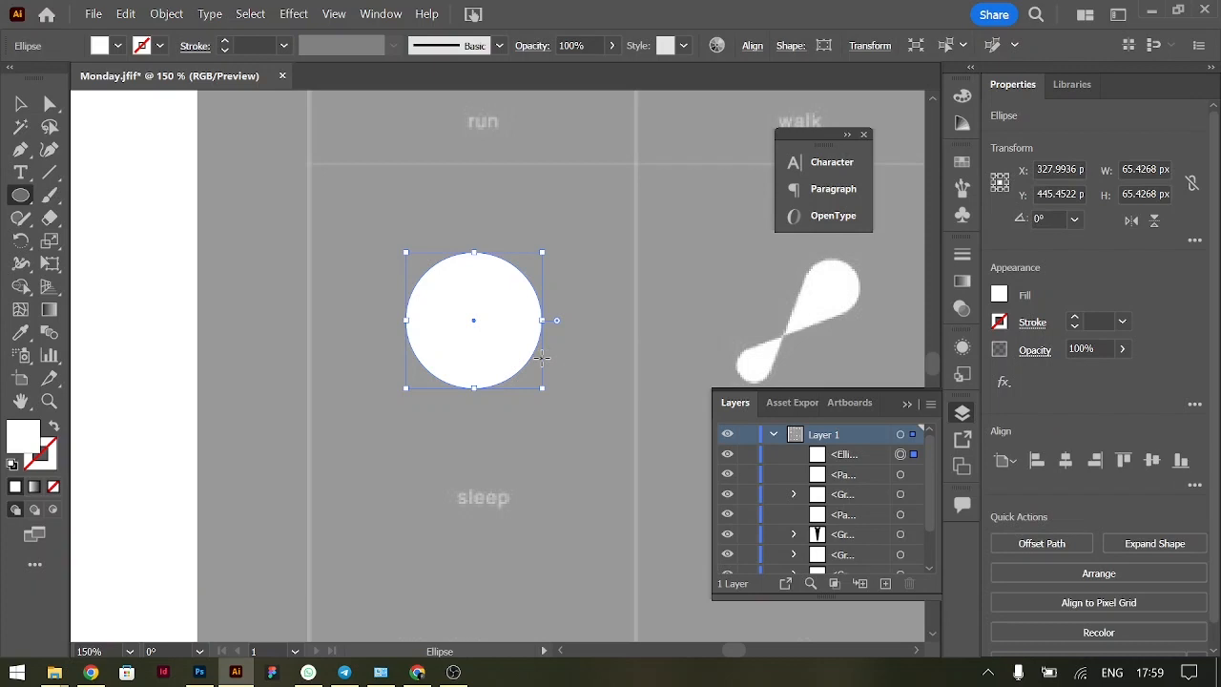
Duplicate the circle diagonally up and to the left so the two overlap, and place both circles beside the reference moon
left_click(20, 103)
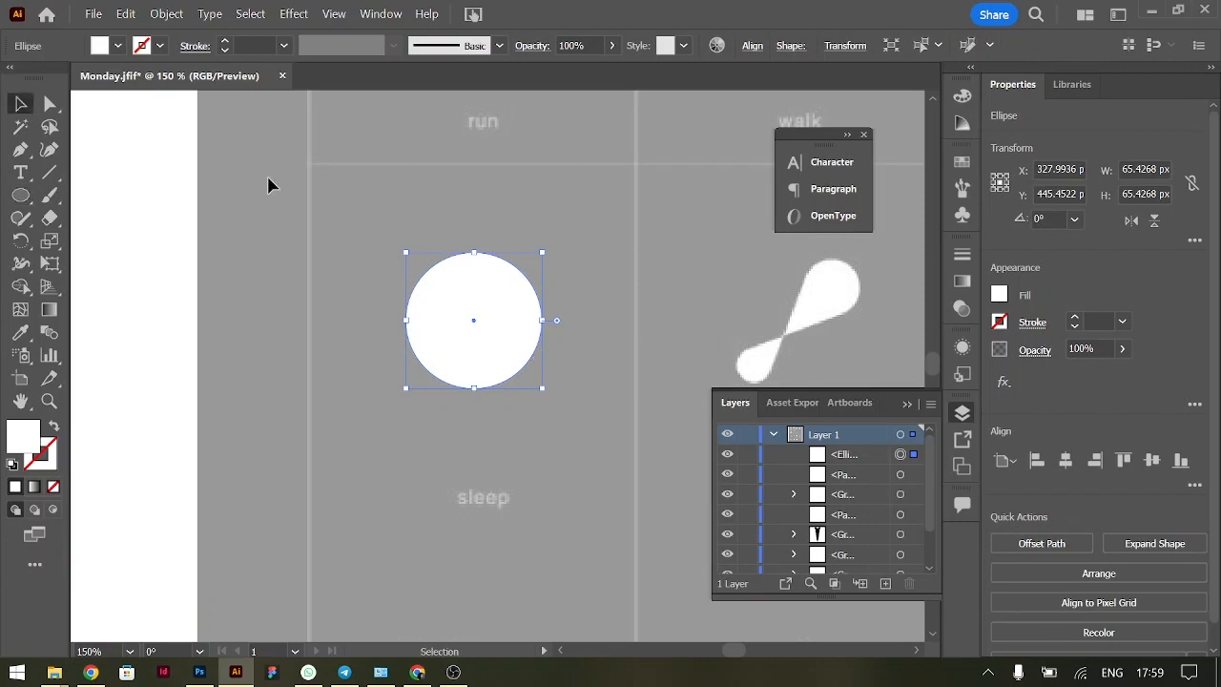
key("alt")
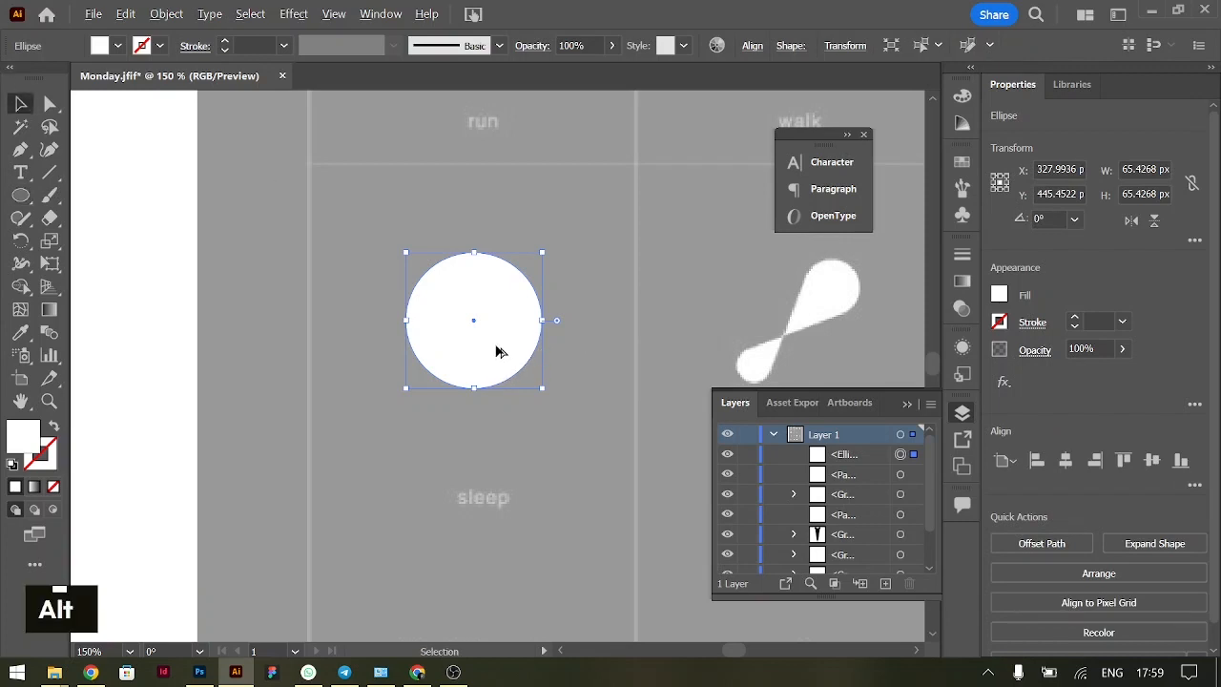
left_click_drag(496, 352, 445, 282)
left_click_drag(578, 423, 332, 277)
key("shift")
key("shift")
left_click(627, 349)
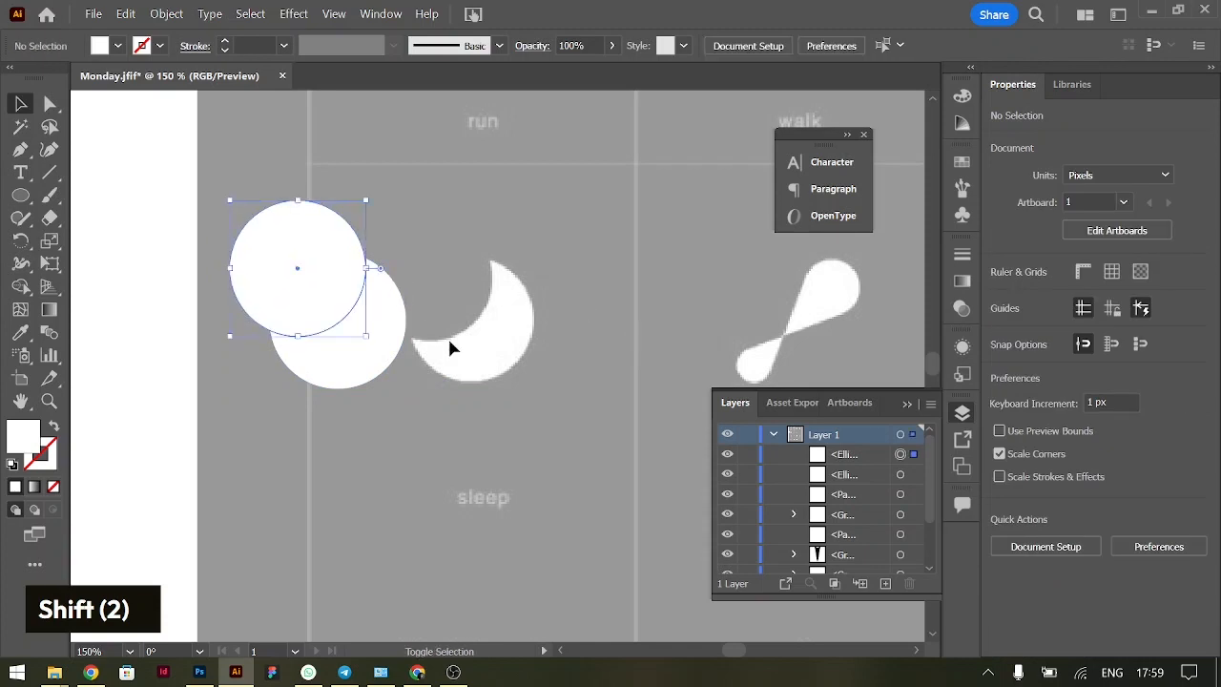
Remove the upper circle and its overlap with the lower one using the Shape Builder to leave a crescent, and deselect it
left_click_drag(405, 405, 279, 260)
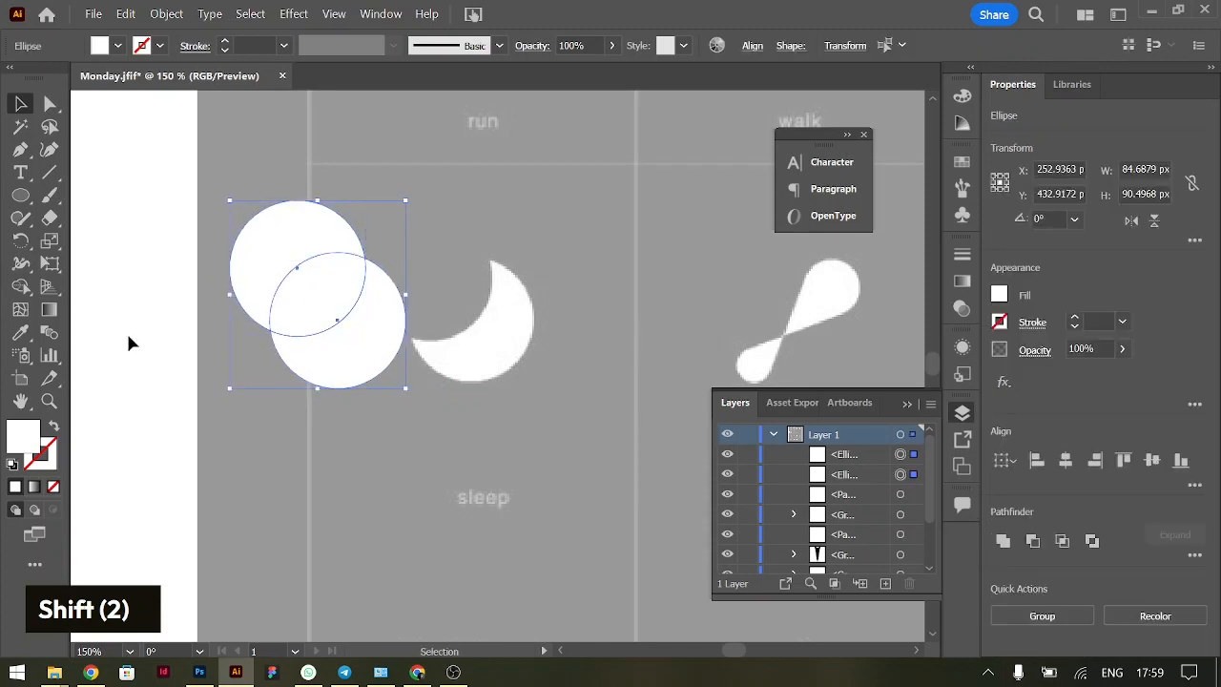
left_click(20, 286)
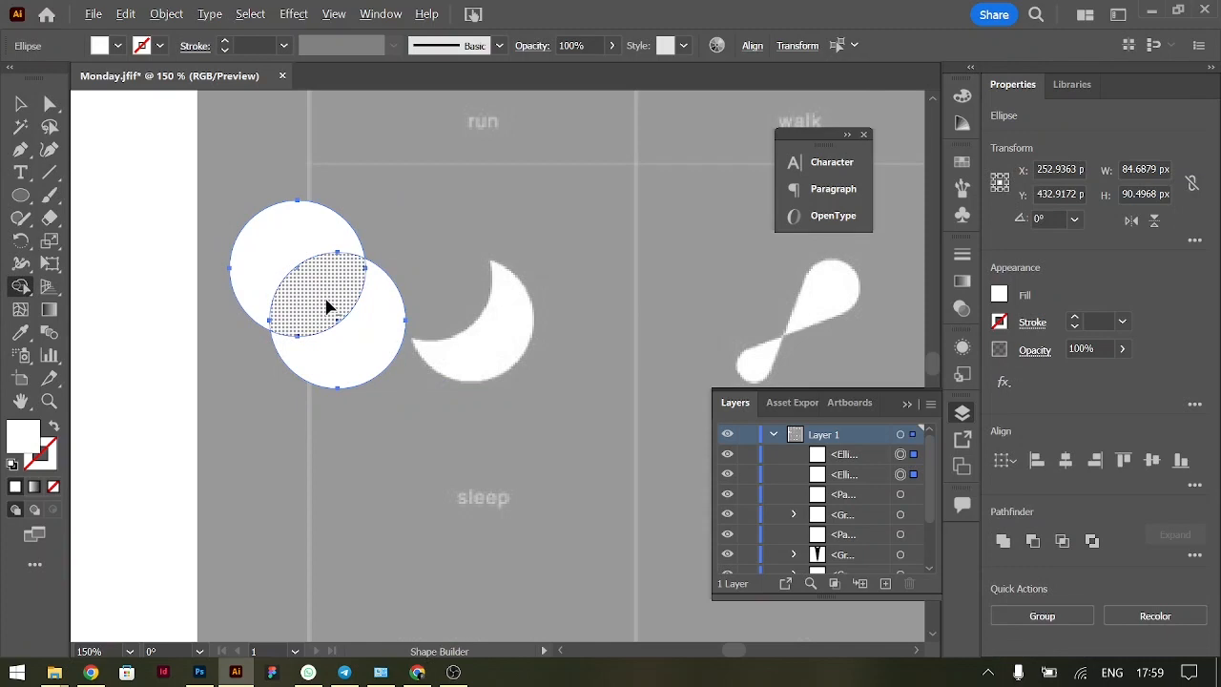
key("alt")
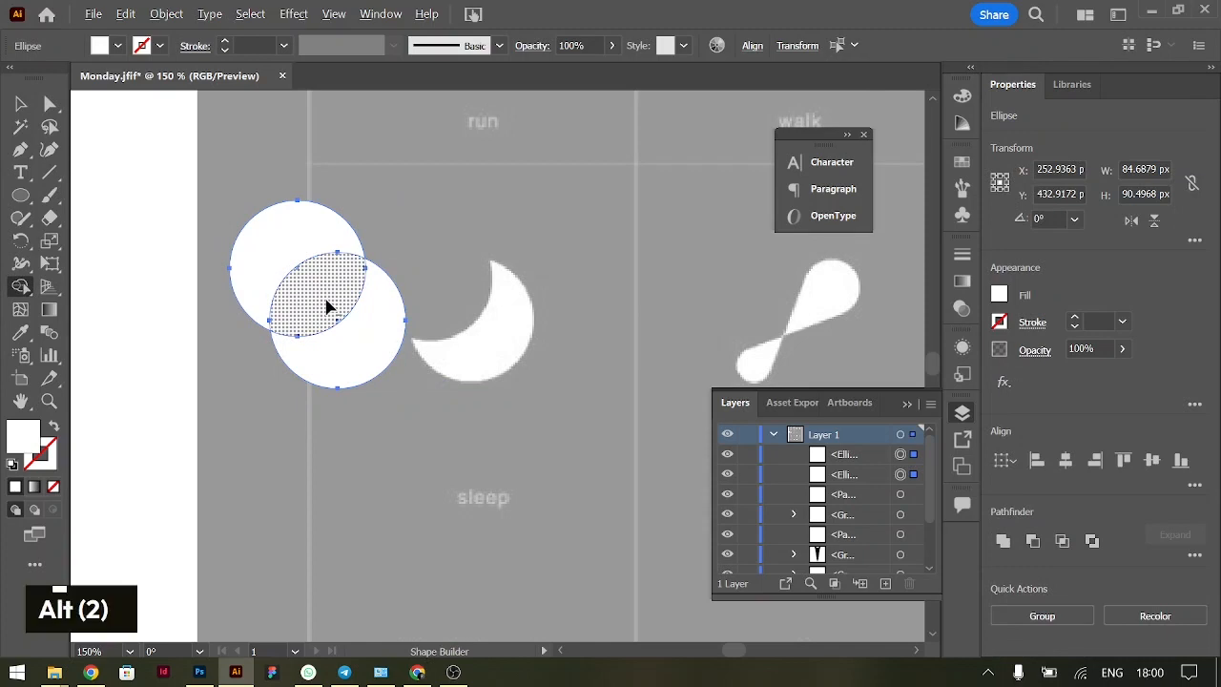
left_click_drag(327, 306, 269, 235)
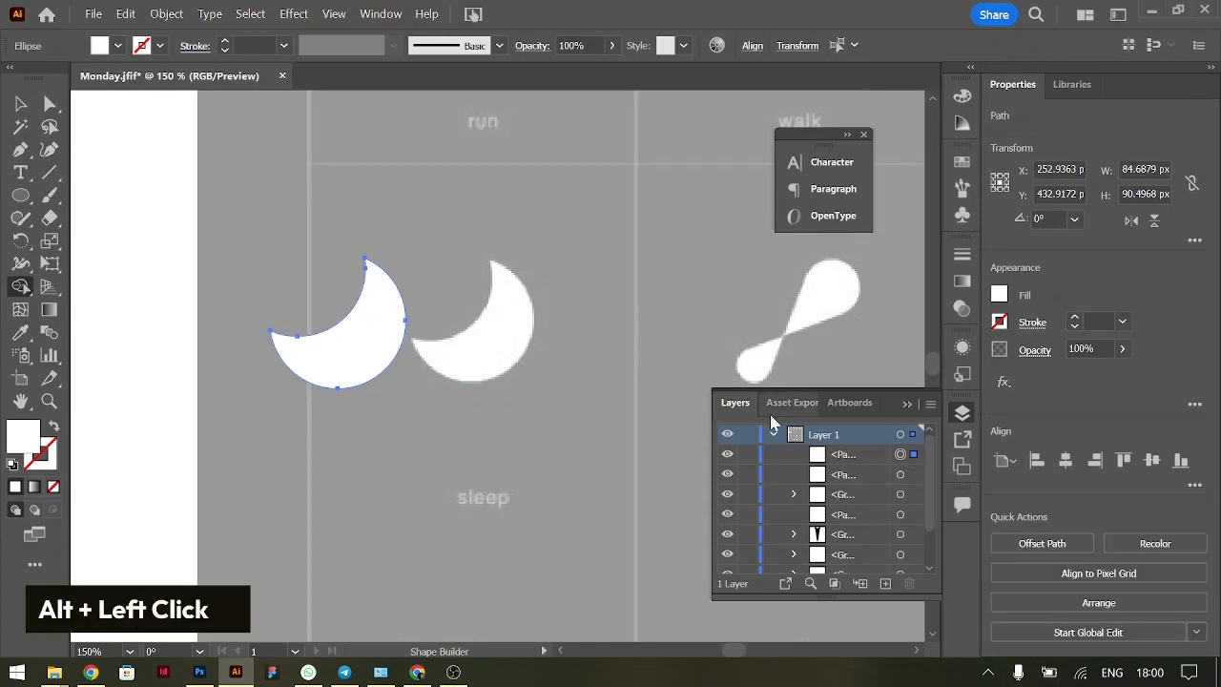
left_click(19, 103)
double_click(602, 337)
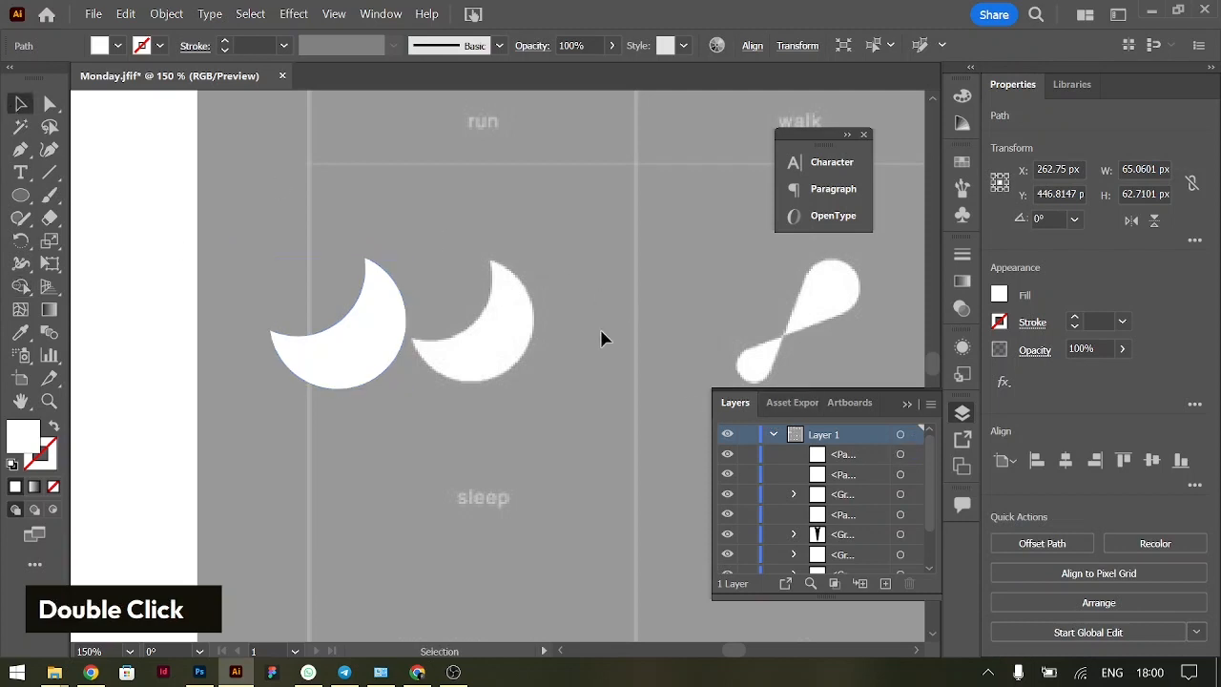
Trace the larger upper drop of the stretch icon with the Pen tool as a closed shape with a rounded end
scroll(535, 419, "right", 5)
key("ctrl+equal")
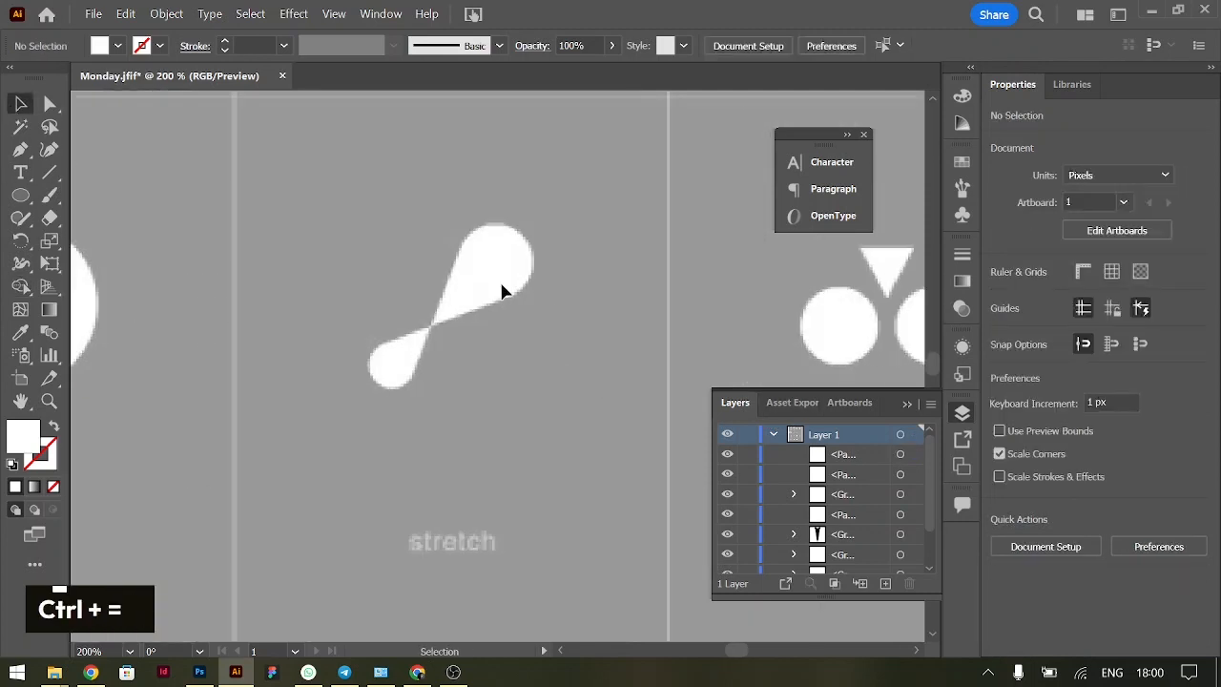
scroll(505, 378, "up", 2)
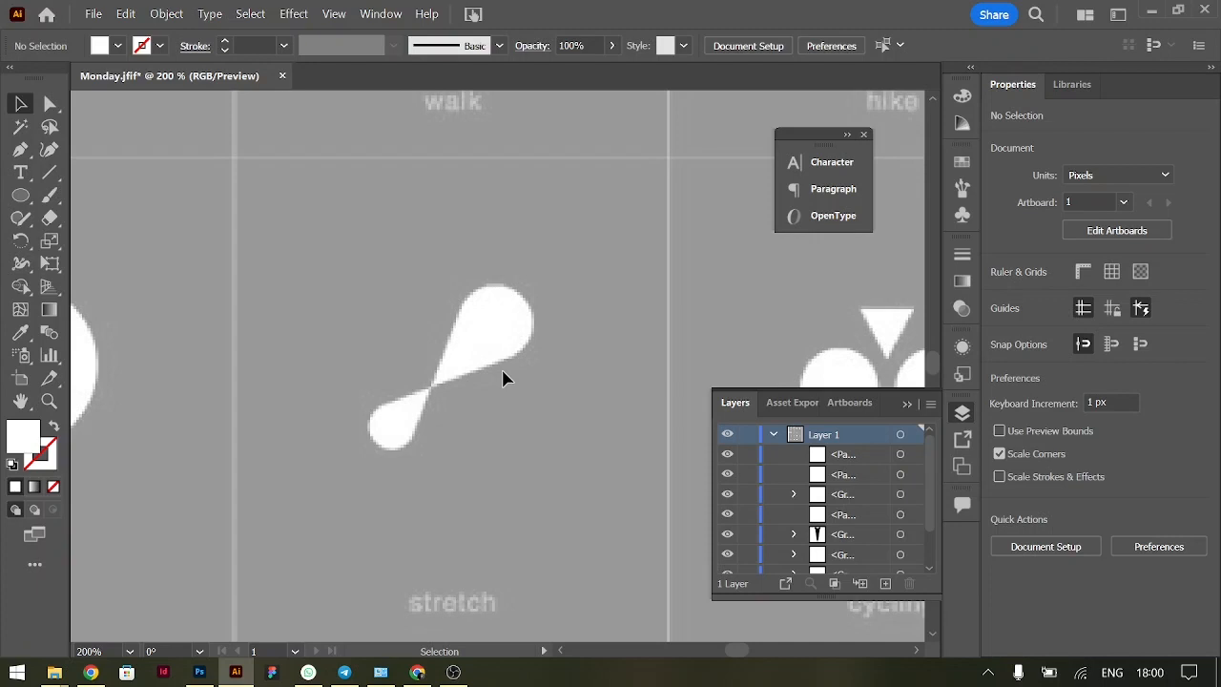
left_click(22, 152)
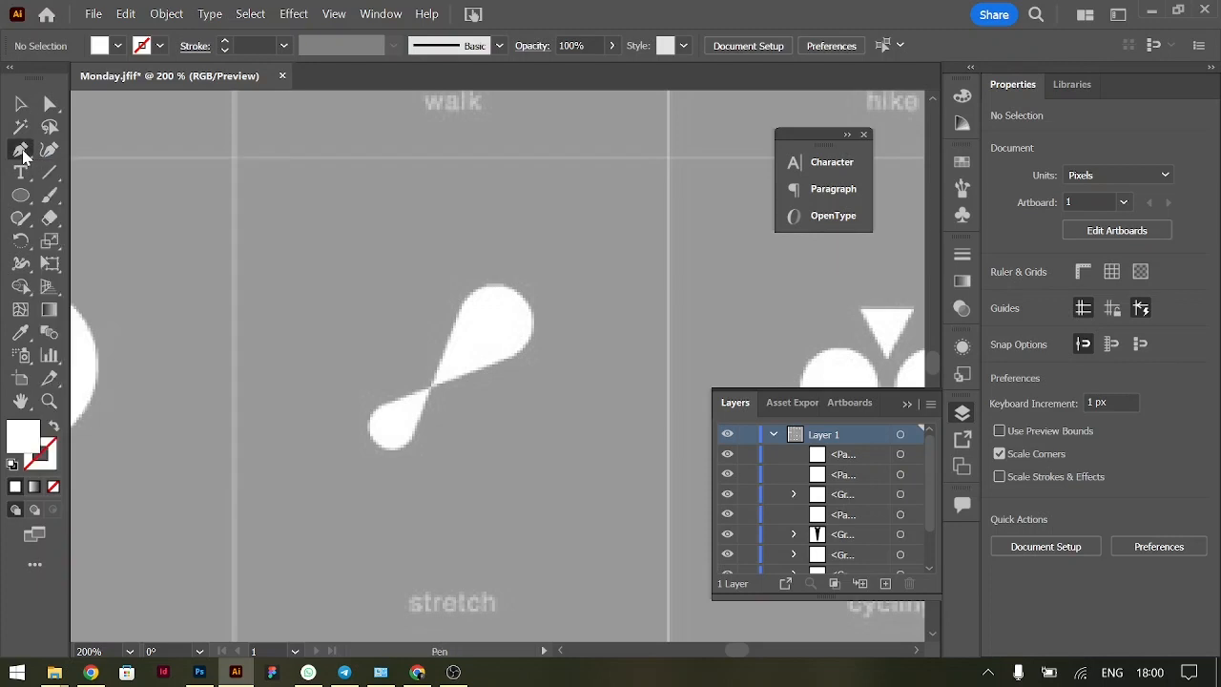
left_click(432, 389)
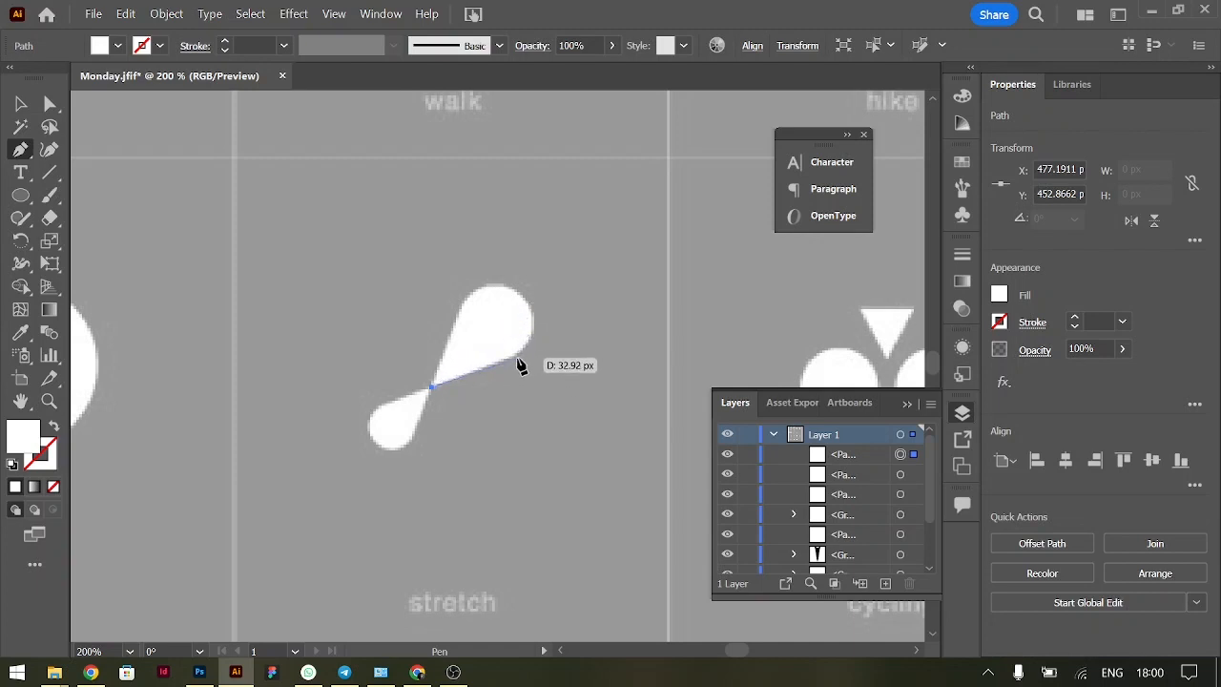
left_click(515, 358)
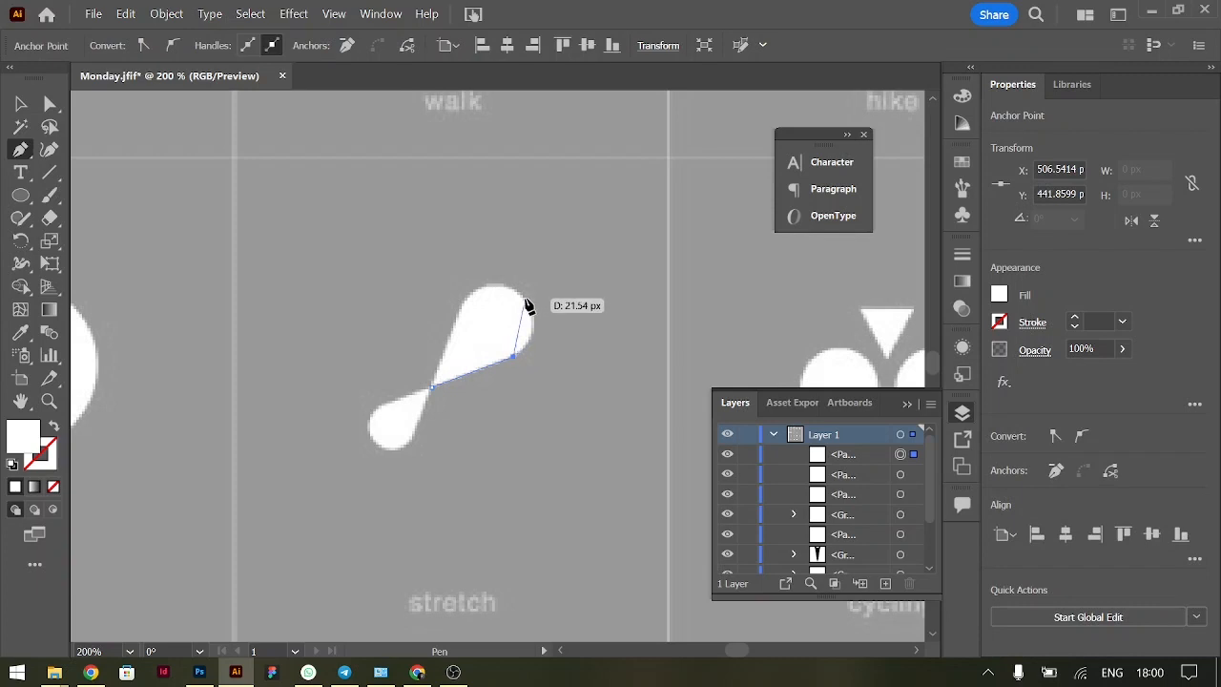
left_click_drag(525, 299, 498, 252)
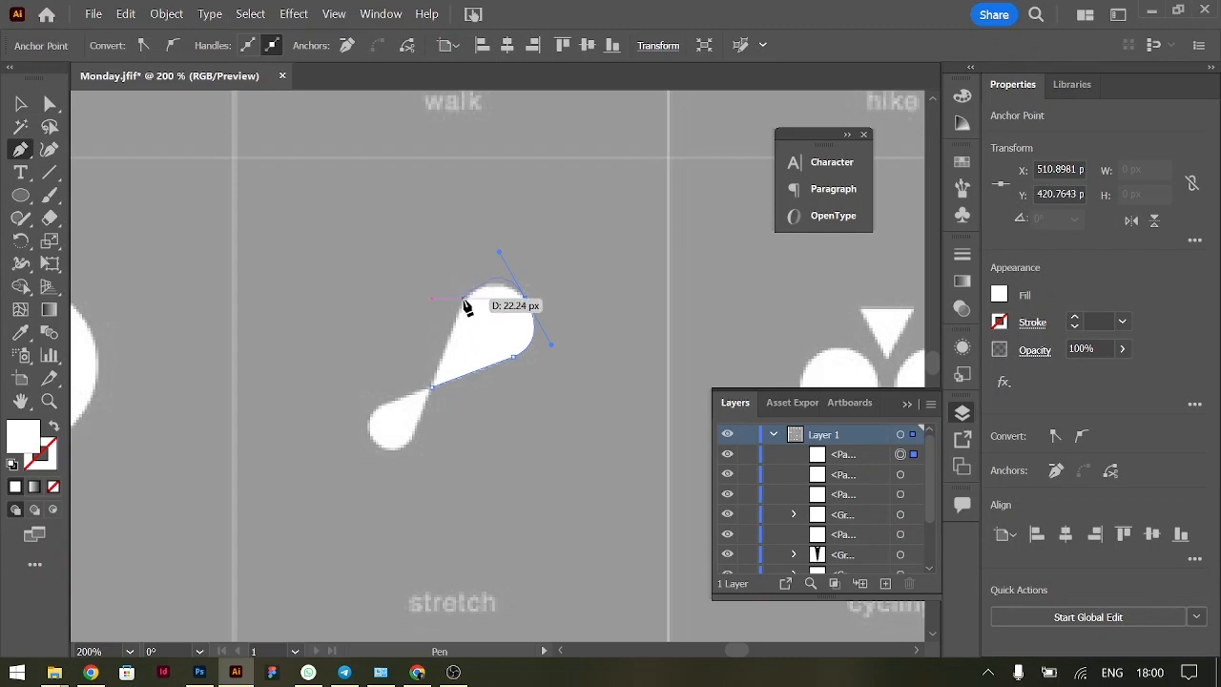
left_click(464, 299)
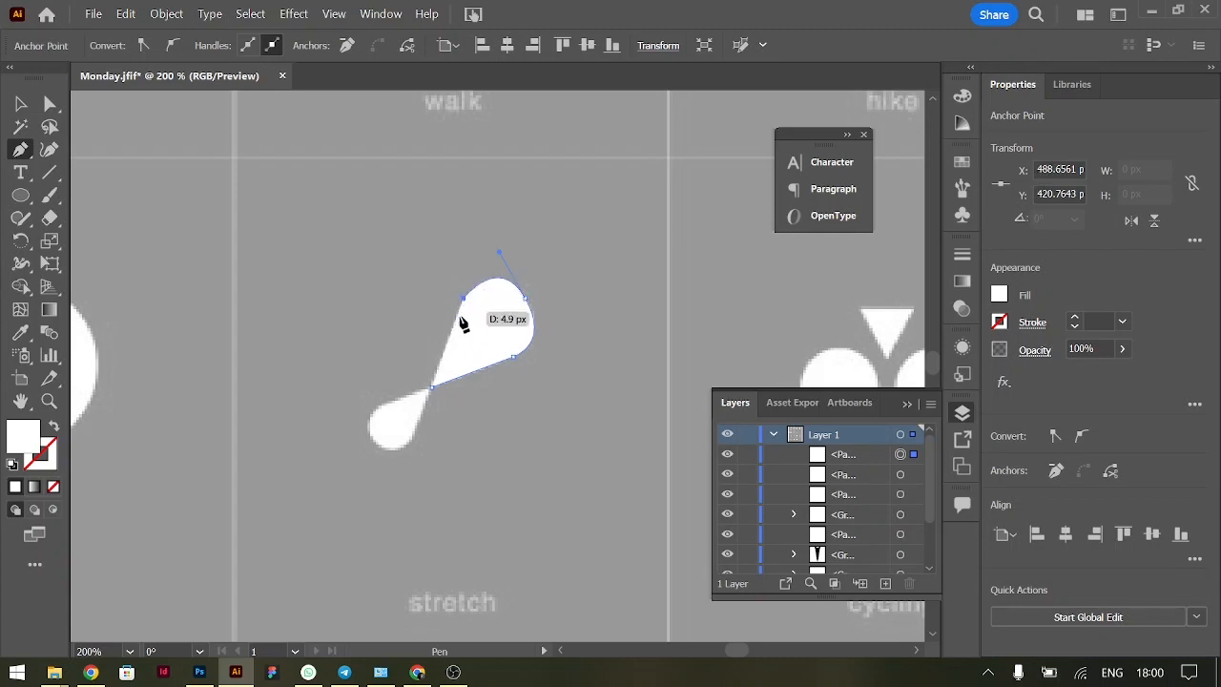
left_click(434, 391)
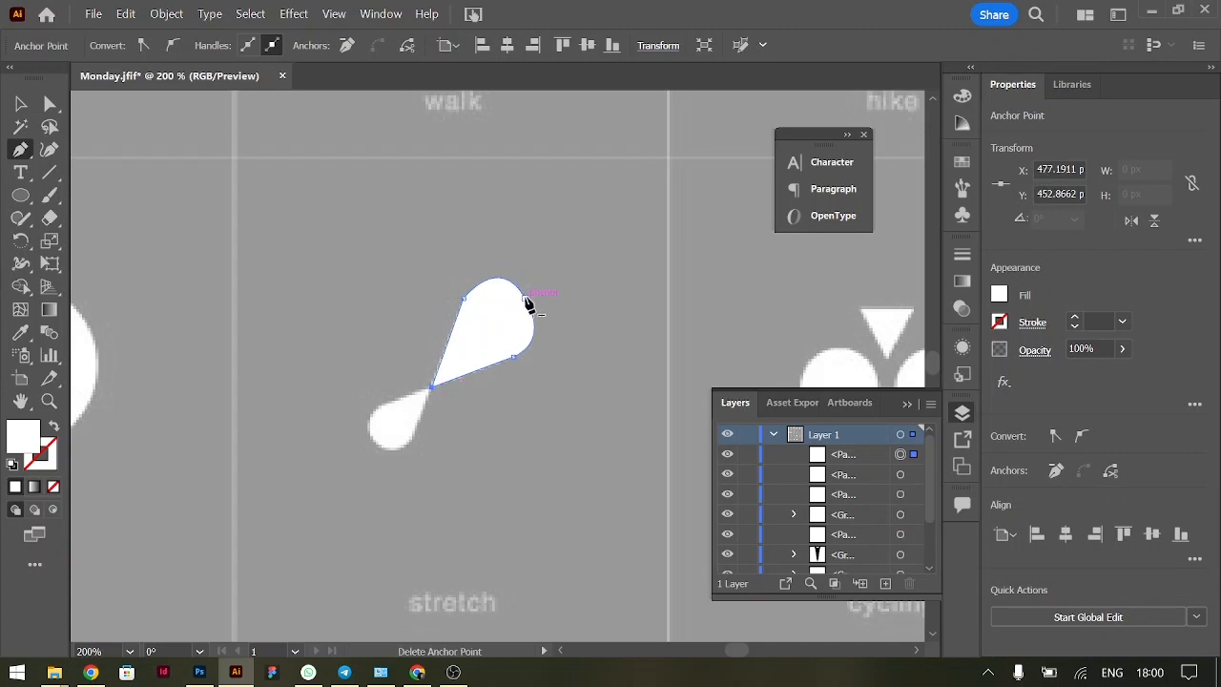
Reshape the rounded end of the traced drop with the Anchor Point tool to match the reference, and deselect it
right_click(20, 151)
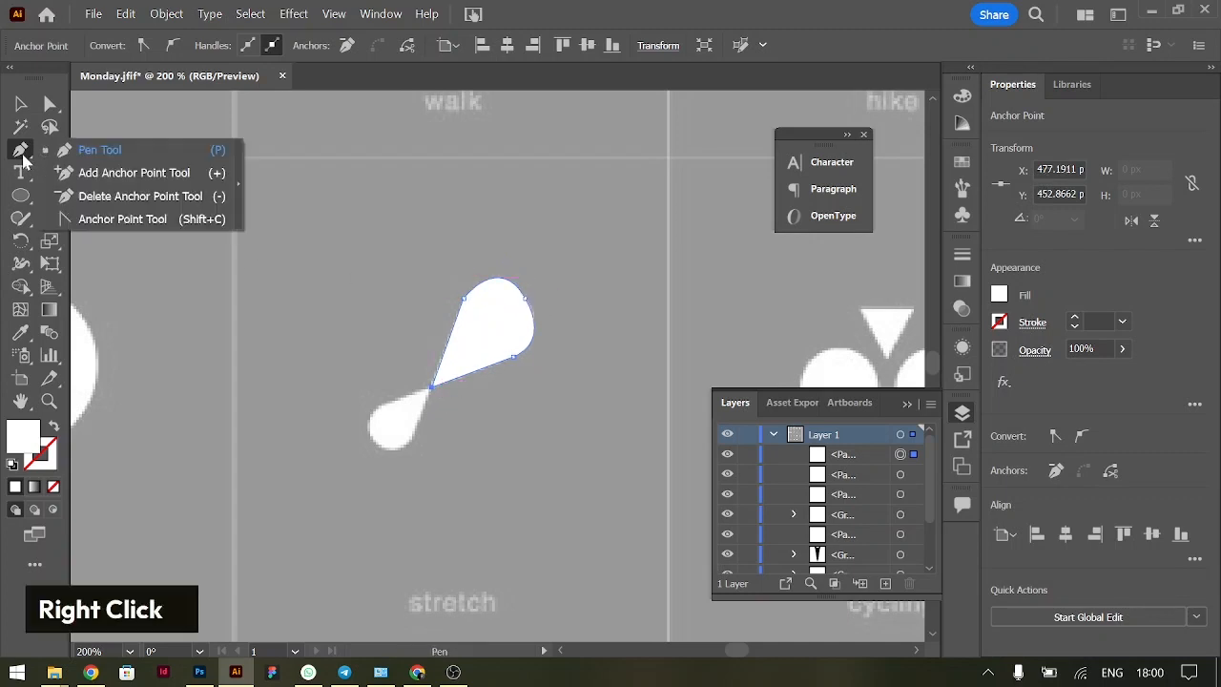
left_click(140, 223)
left_click(524, 300)
left_click_drag(536, 310, 497, 262)
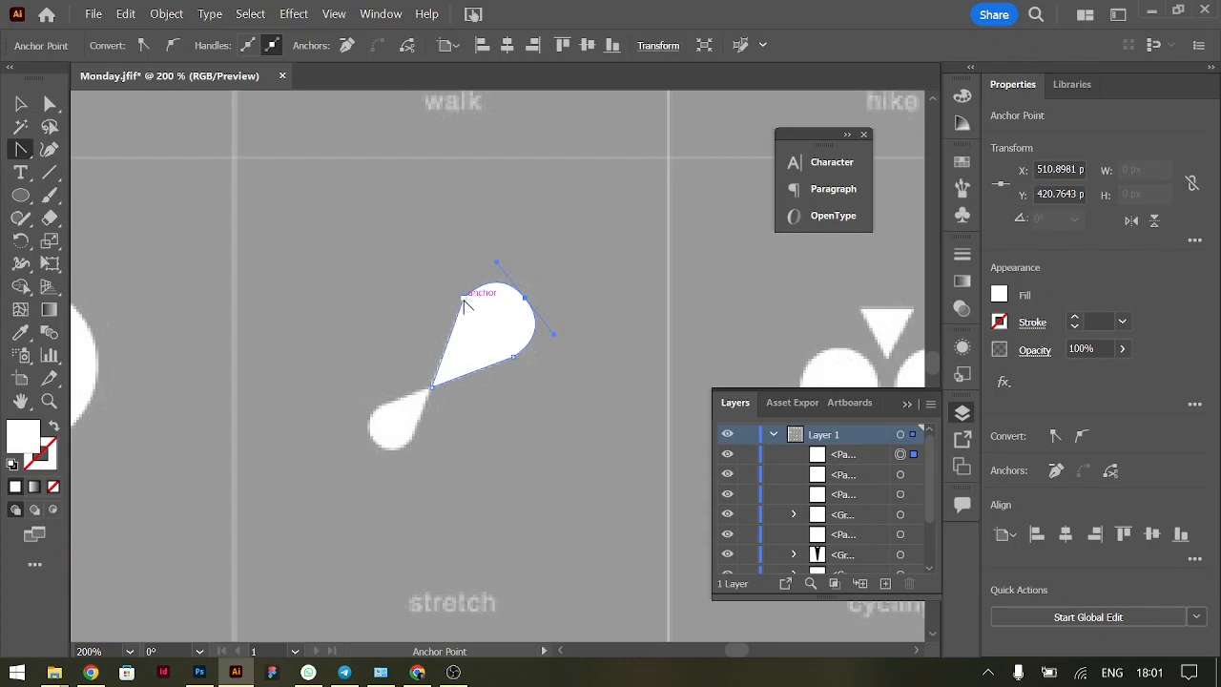
mouse_move(466, 305)
left_mouse_down()
mouse_move(474, 288)
mouse_move(458, 314)
mouse_move(462, 304)
left_mouse_up()
left_click_drag(497, 265, 495, 273)
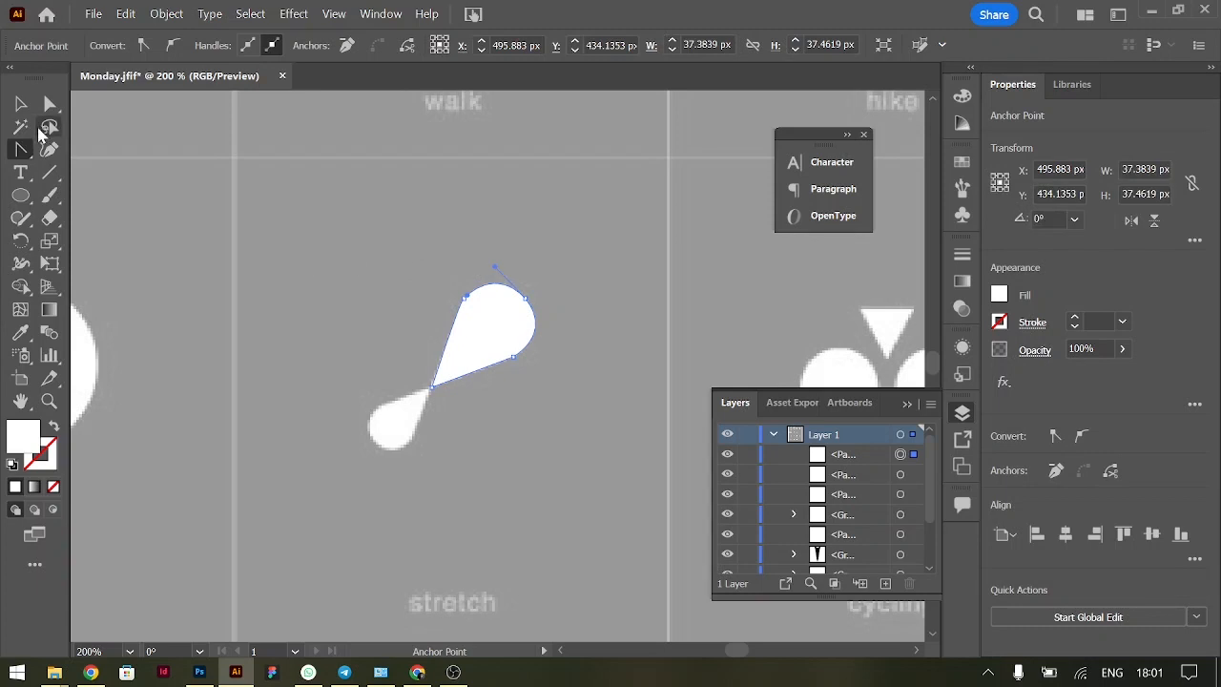
left_click(21, 103)
double_click(282, 203)
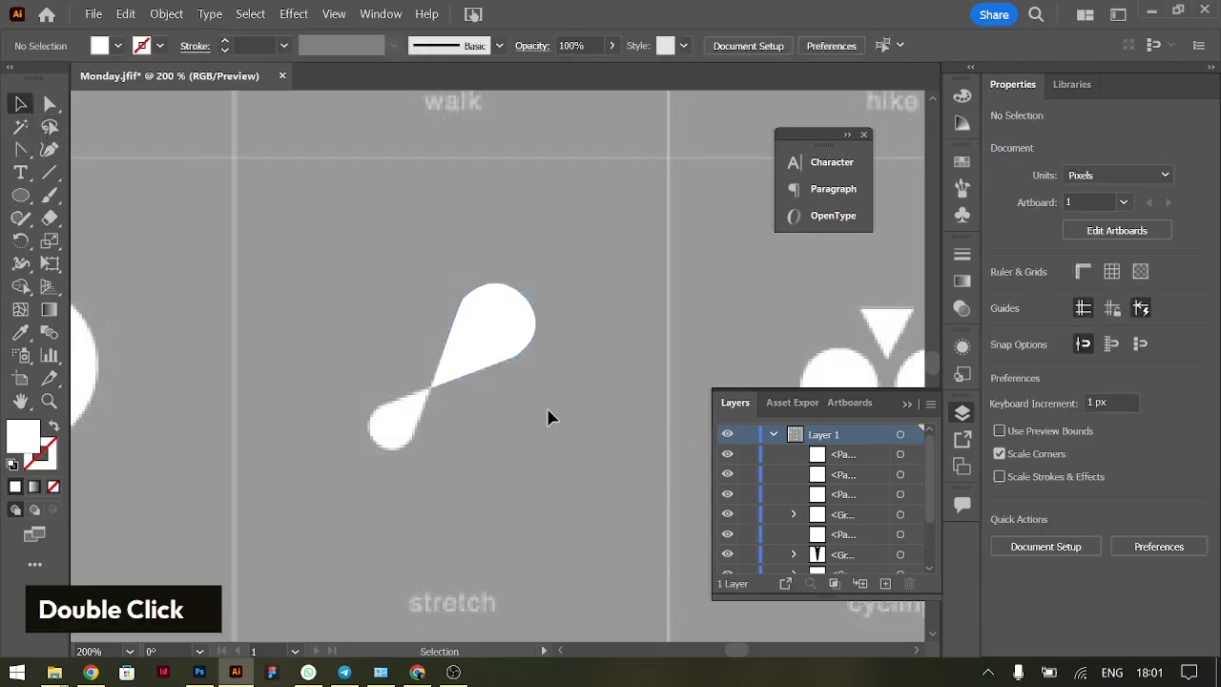
Duplicate the large drop of the stretch icon, rotate the copy 180°, and scale it to about 23 px wide over the small lower drop
left_click_drag(470, 300, 416, 241)
key("ctrl+z")
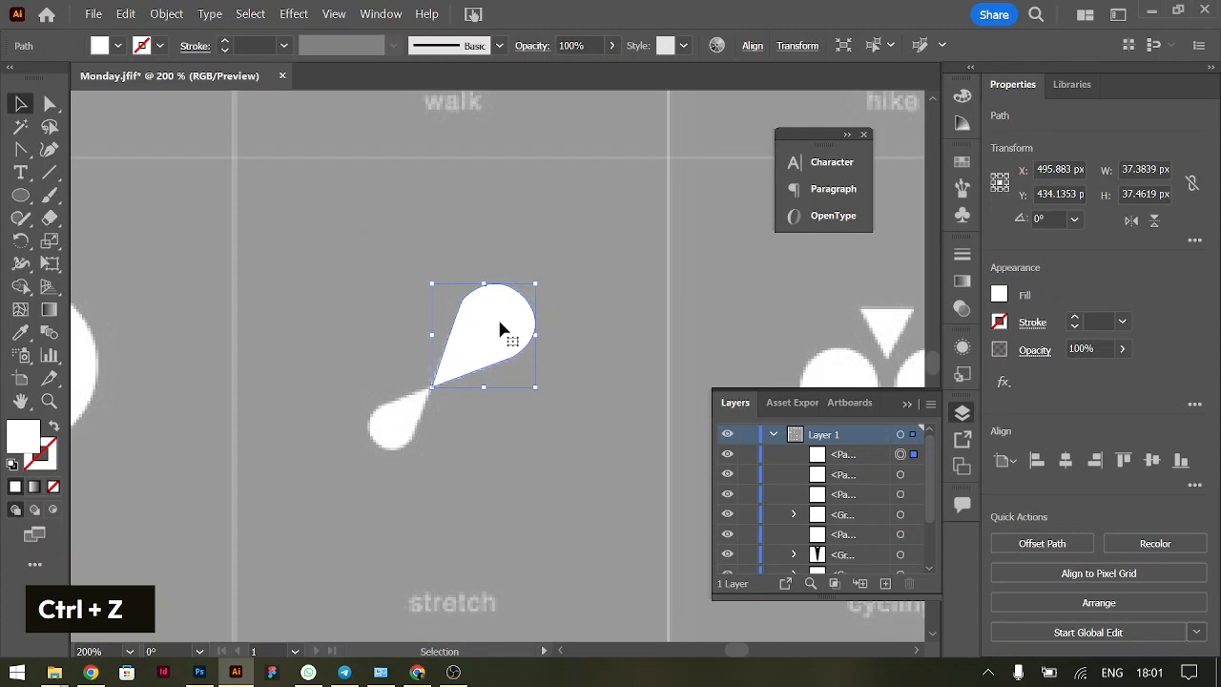
key("alt")
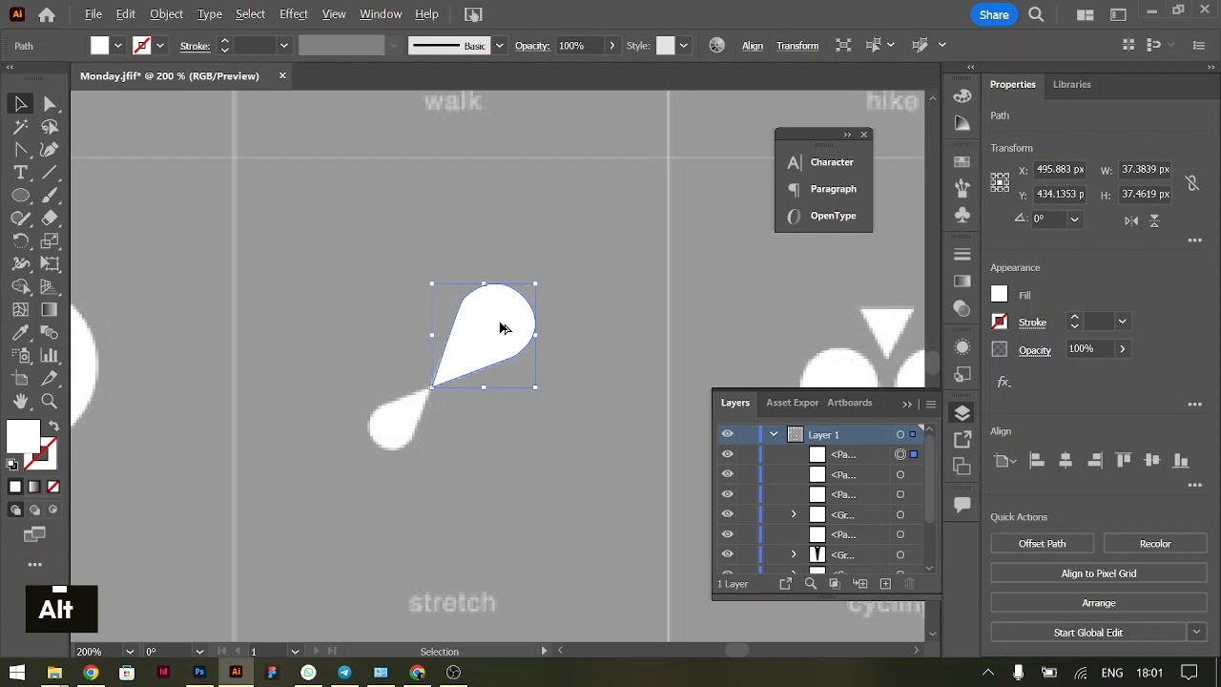
left_click_drag(503, 328, 378, 453)
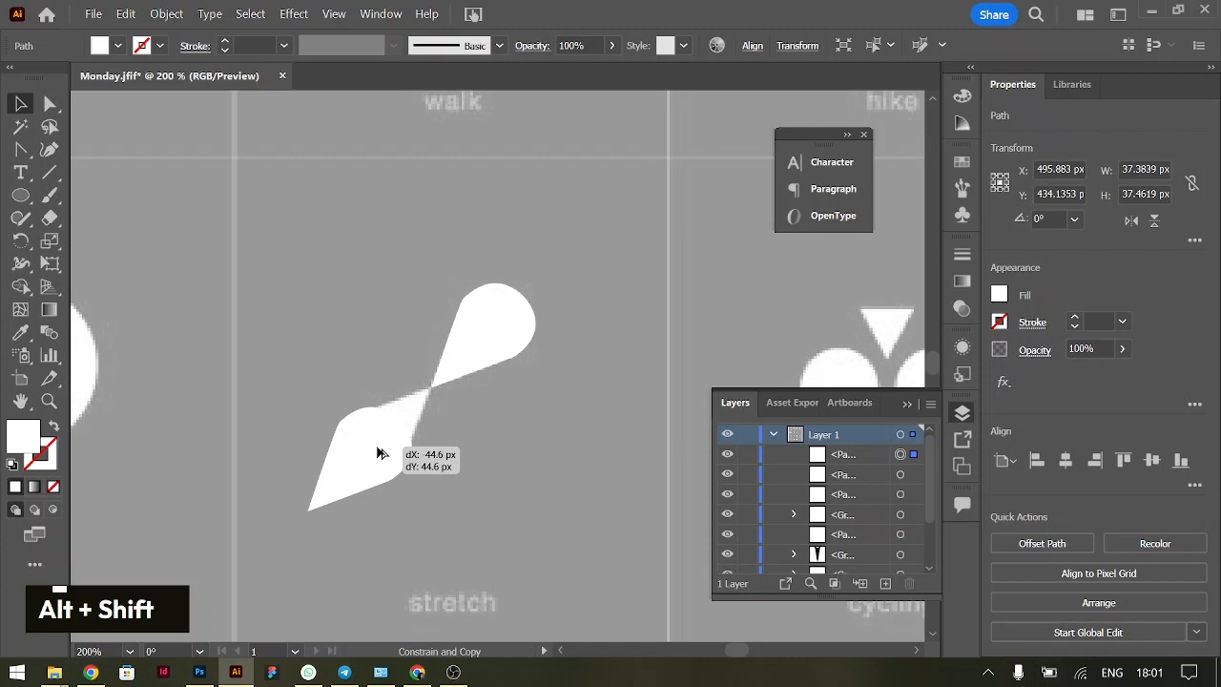
left_click_drag(379, 453, 375, 442)
left_click_drag(420, 399, 258, 506)
left_click_drag(351, 456, 365, 444)
left_click_drag(328, 491, 362, 449)
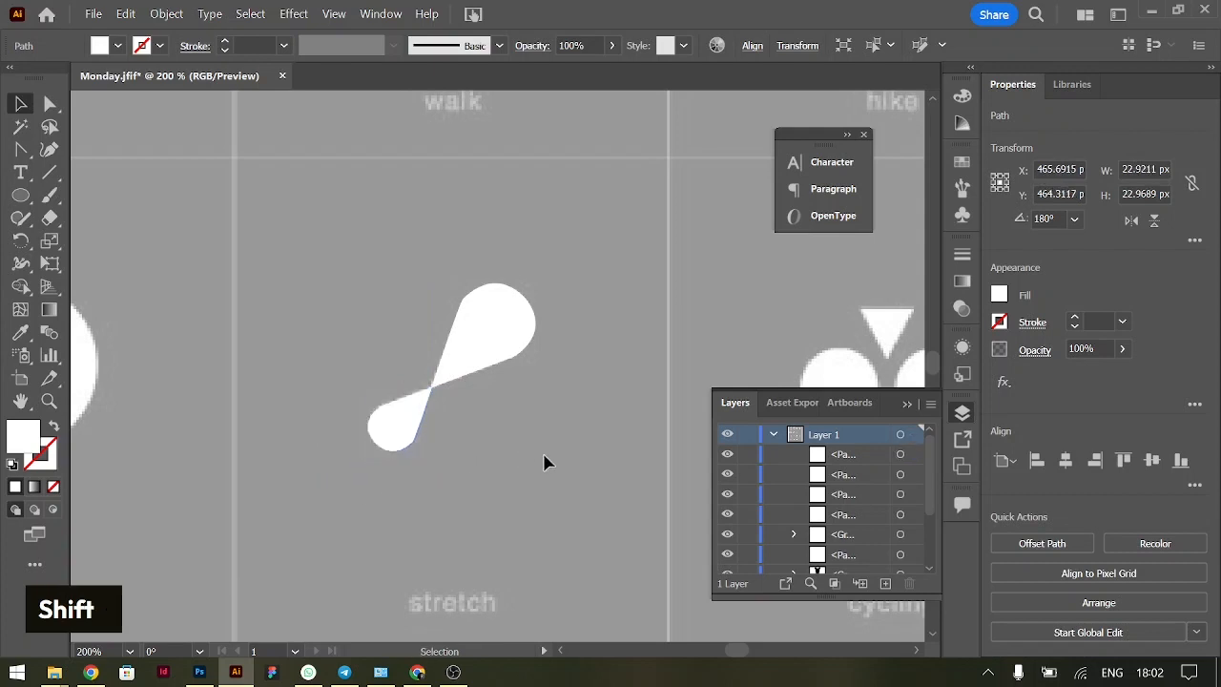
Select both traced drops and move them together diagonally up and to the left, beside the reference stretch icon
double_click(412, 342)
left_click_drag(493, 349, 417, 281)
Draw a circle about 30 px across over the cycling icon's left wheel and duplicate it horizontally onto the right wheel
scroll(671, 398, "right", 6)
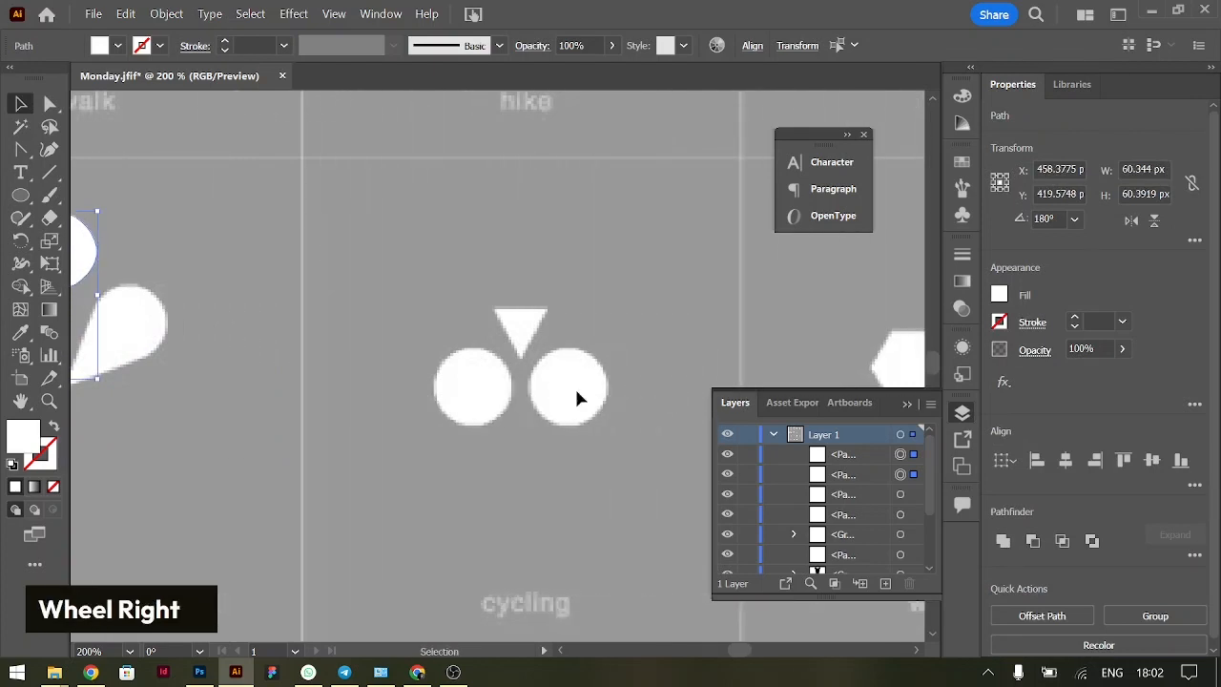
key("l")
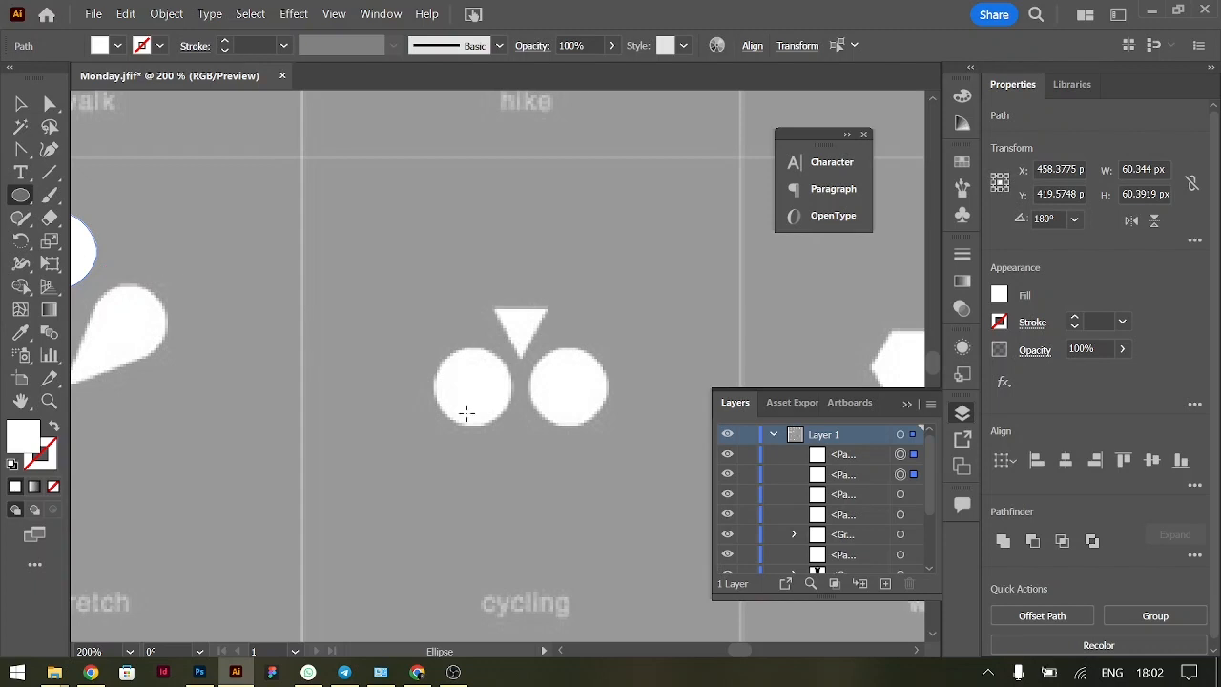
left_click_drag(473, 386, 510, 430)
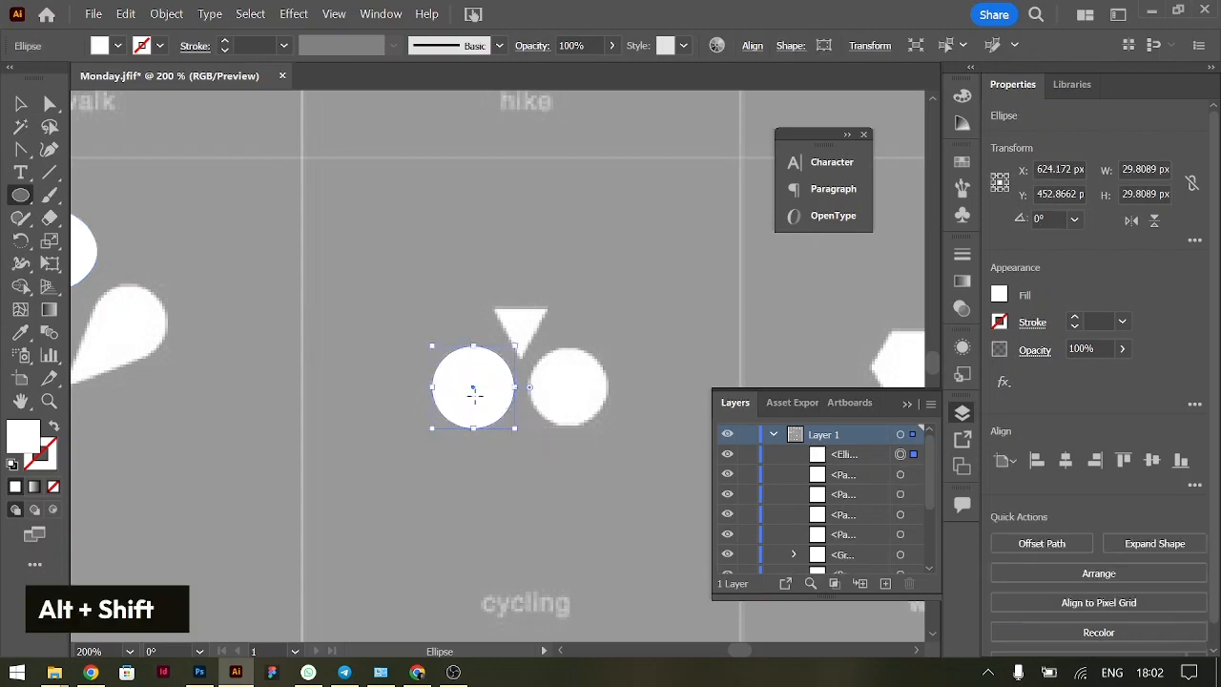
key("v")
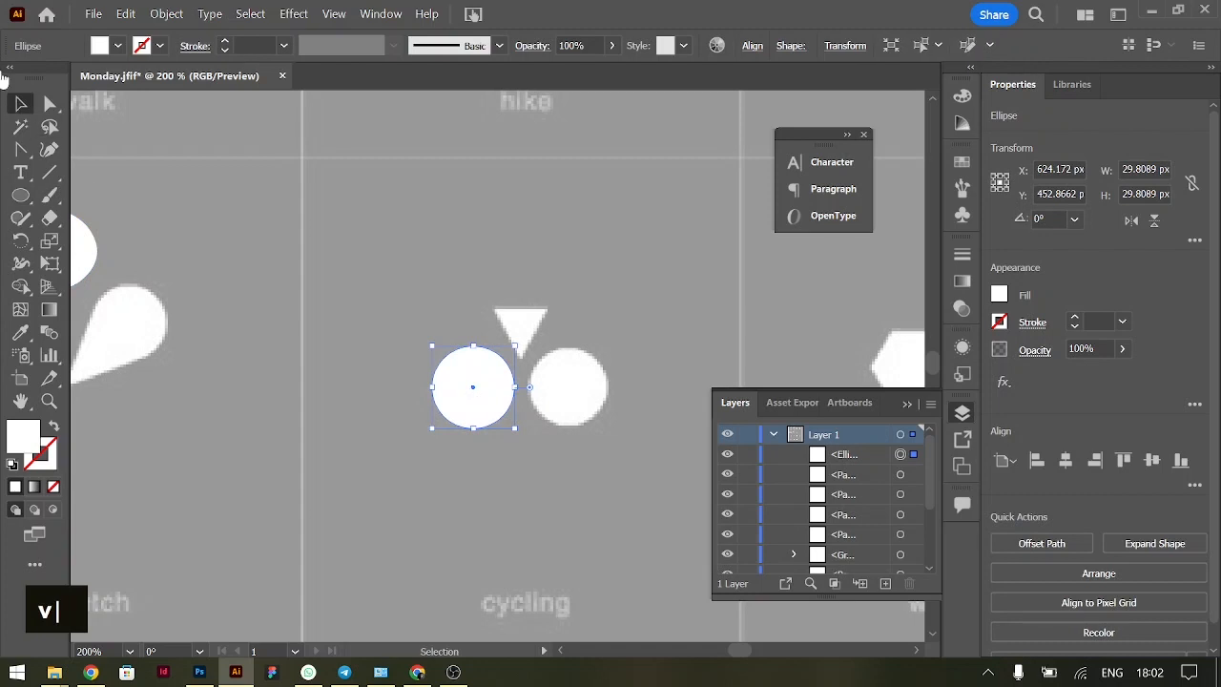
left_click(481, 407, "alt")
left_click_drag(481, 408, 576, 407)
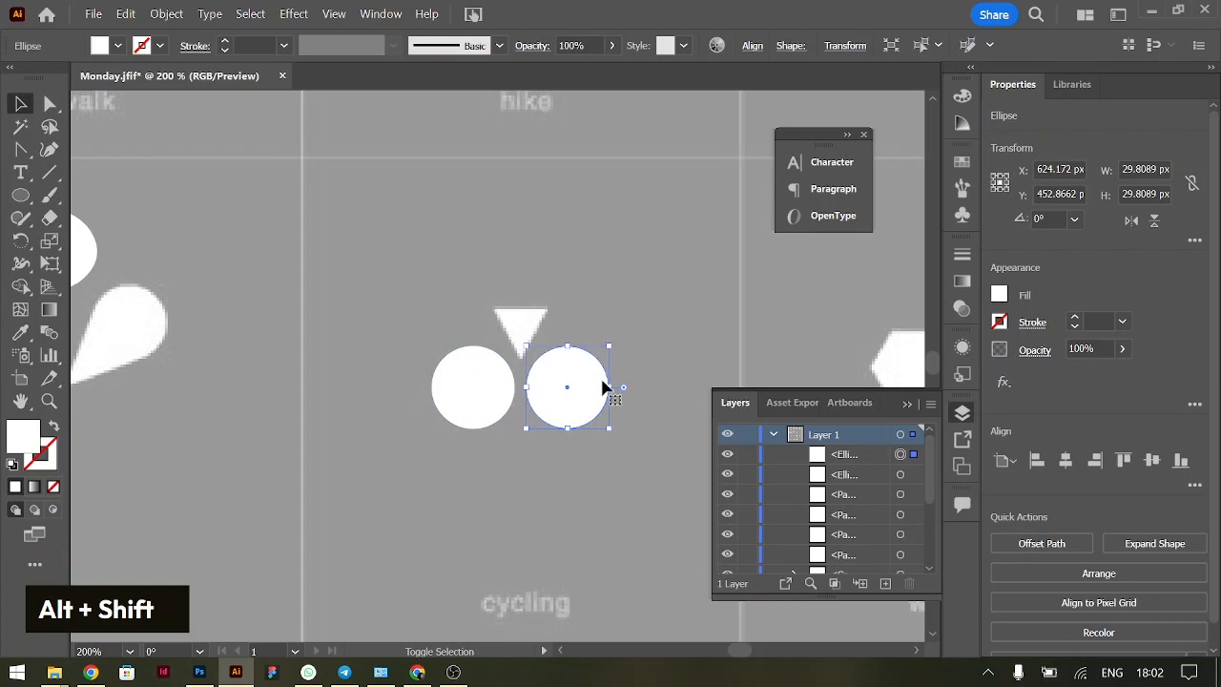
left_click(506, 306)
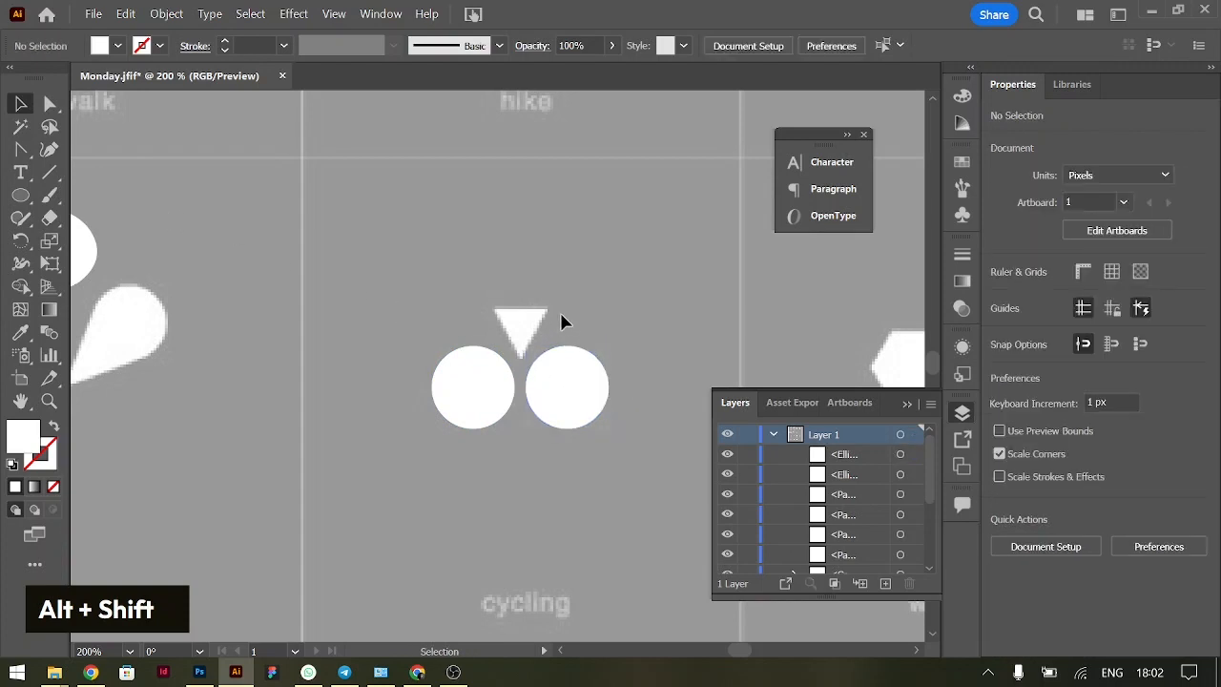
Create a triangle over the cycling icon with the Star tool, using radii of 25 px and 50 px and 3 points
left_click(19, 196)
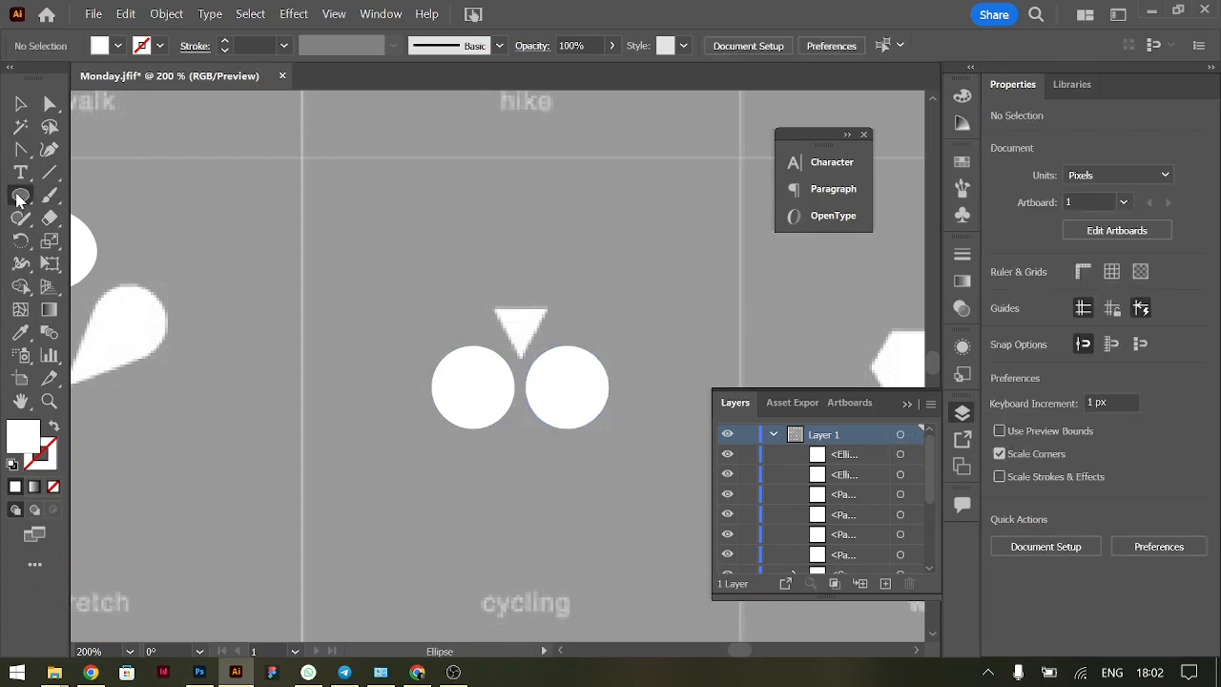
right_click(19, 197)
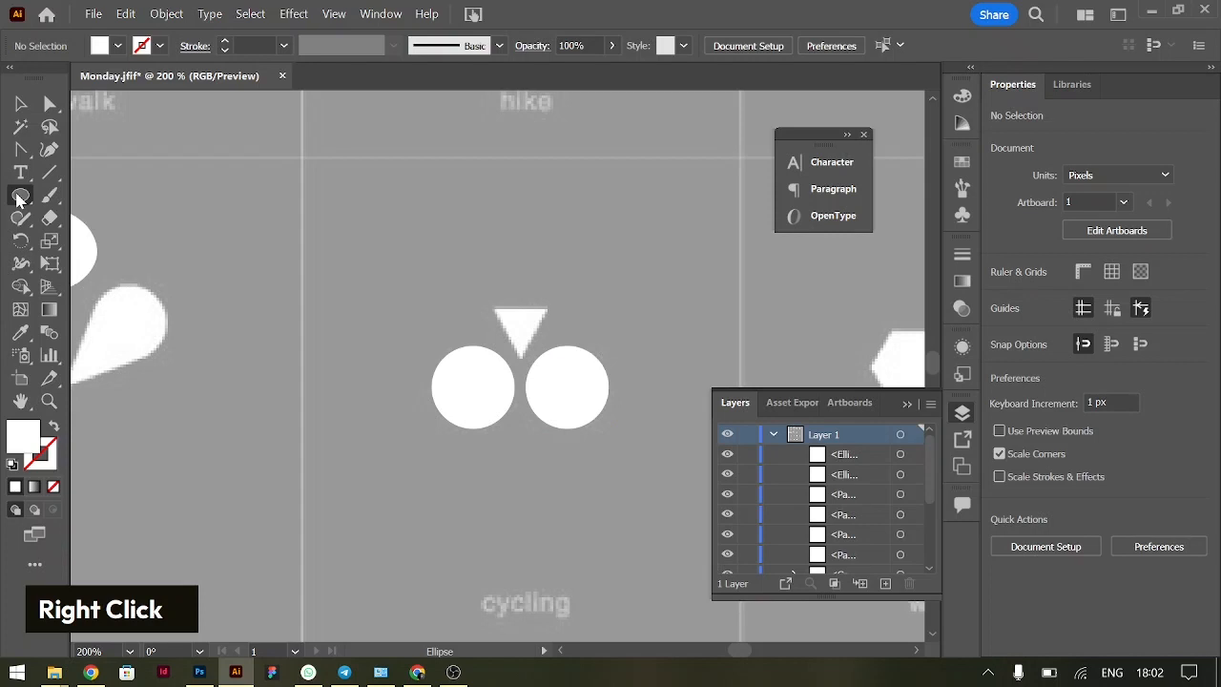
right_click(17, 195)
left_click(17, 195)
right_click(21, 192)
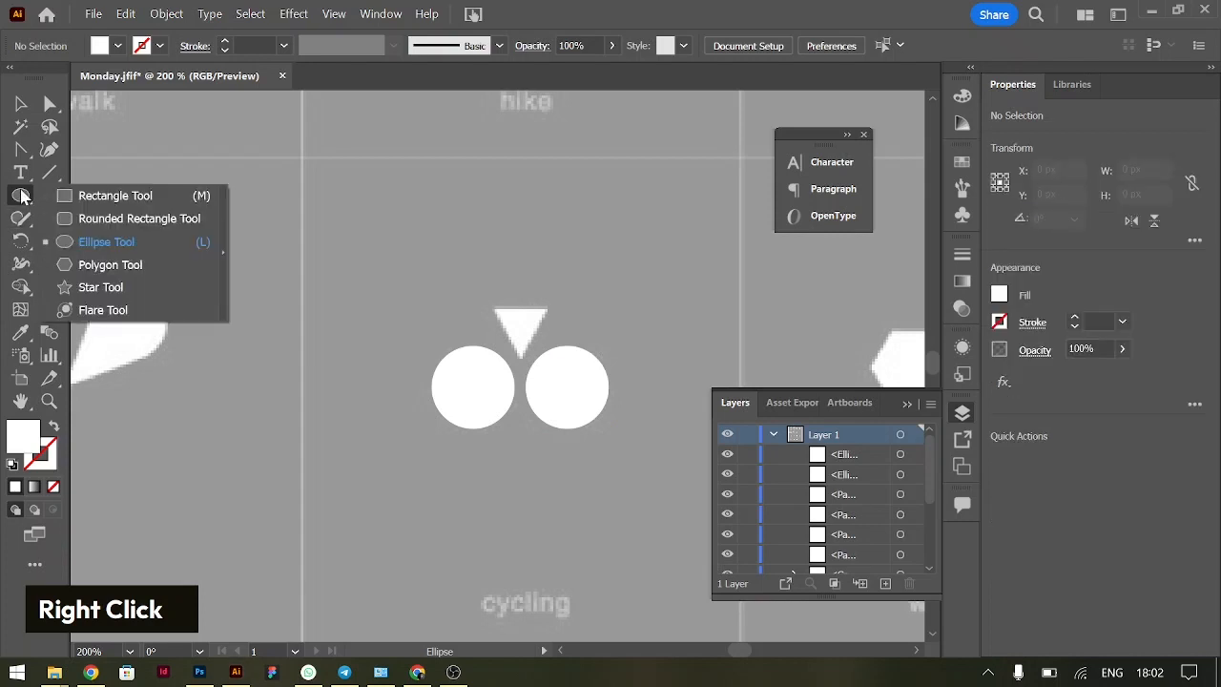
left_click(95, 286)
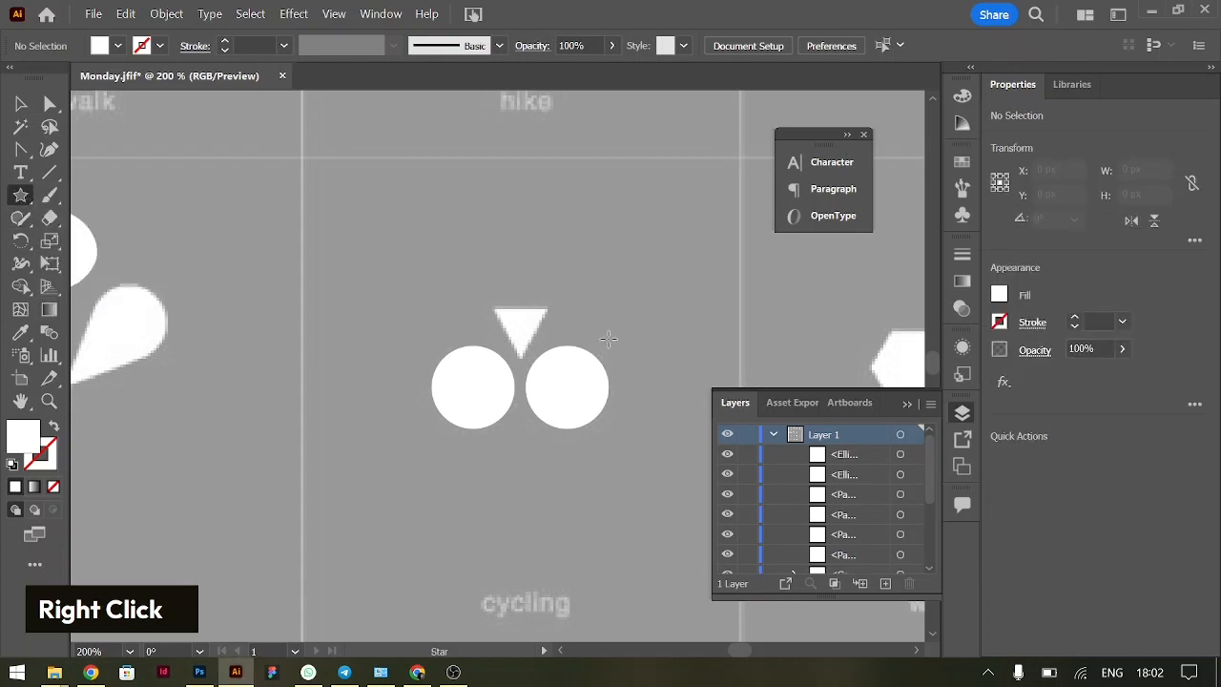
left_click(520, 322)
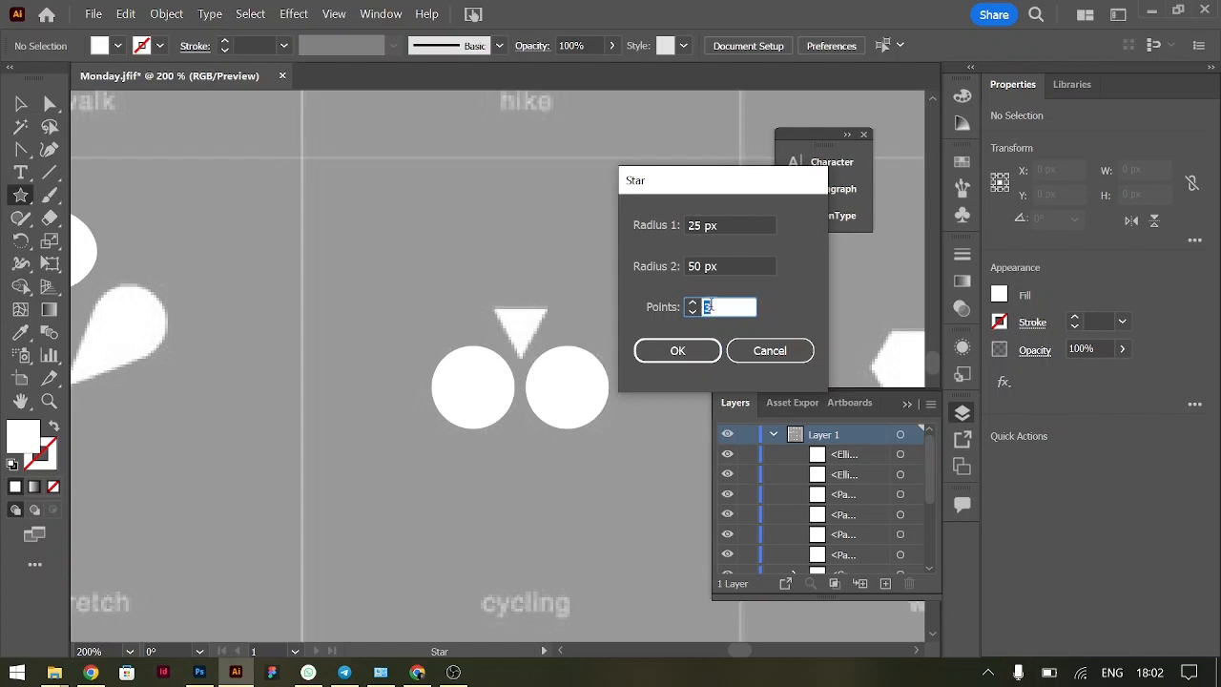
left_click(679, 350)
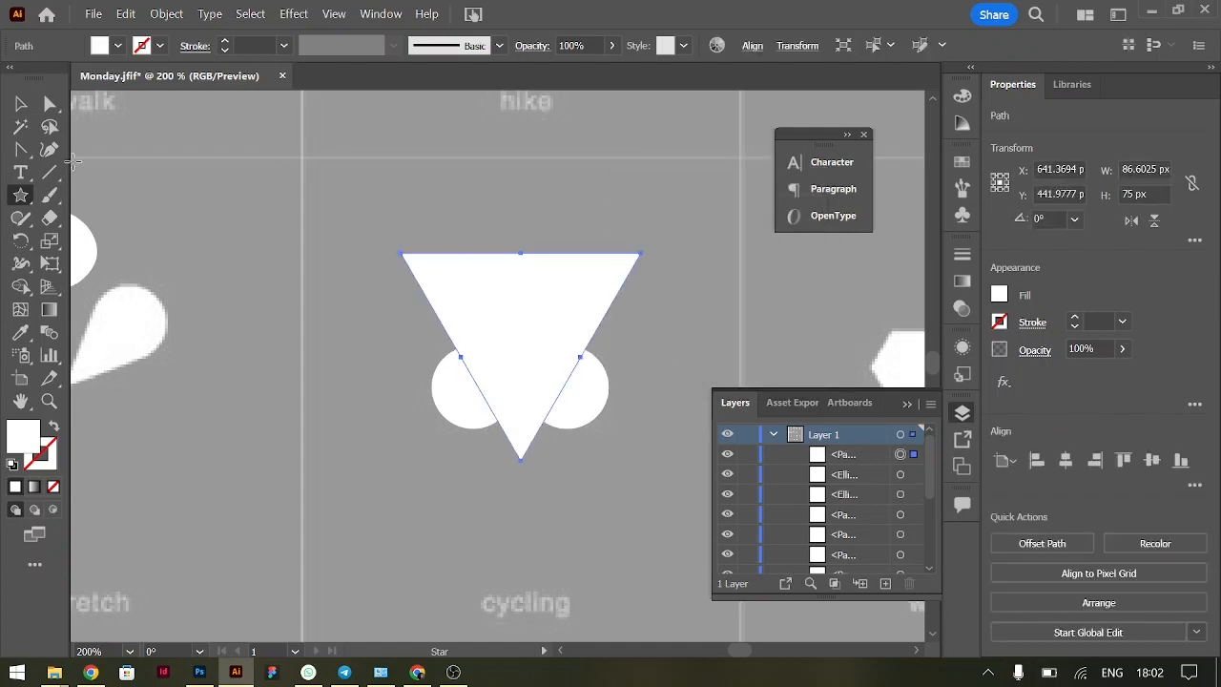
Scale the triangle to about 19 by 16 px and move it straight up onto the reference triangle between the wheels
left_click(20, 103)
left_click_drag(520, 461, 520, 380)
left_click(518, 355, "shift")
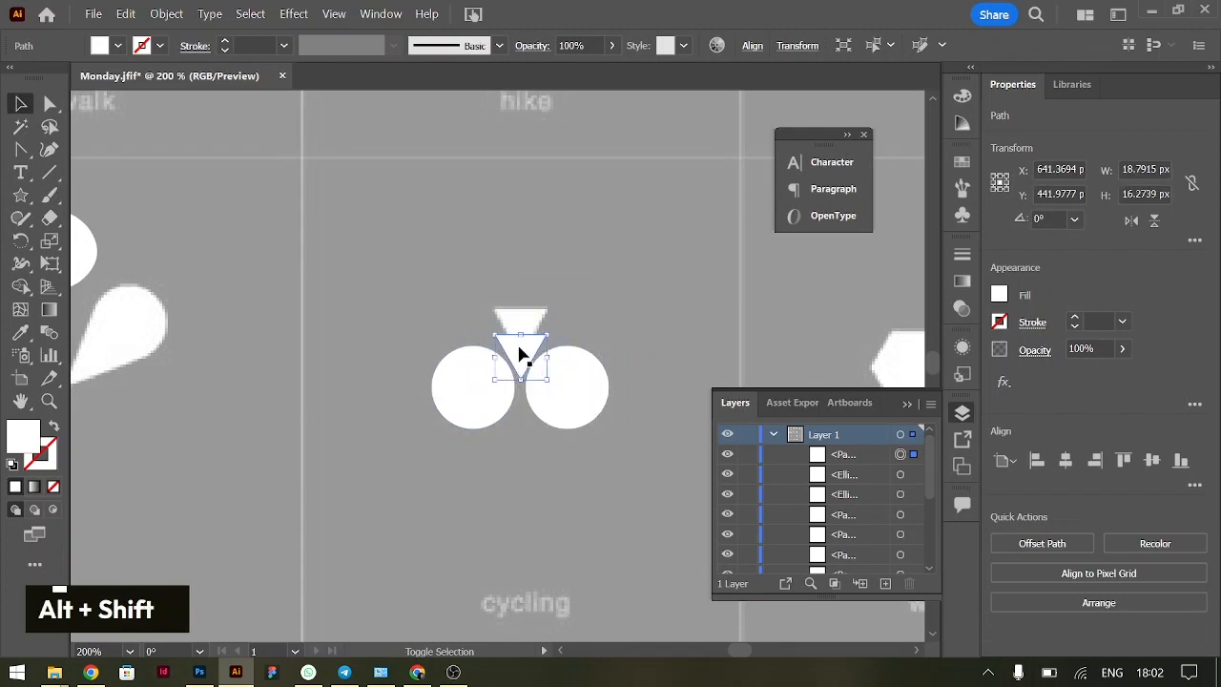
left_click_drag(522, 361, 521, 335)
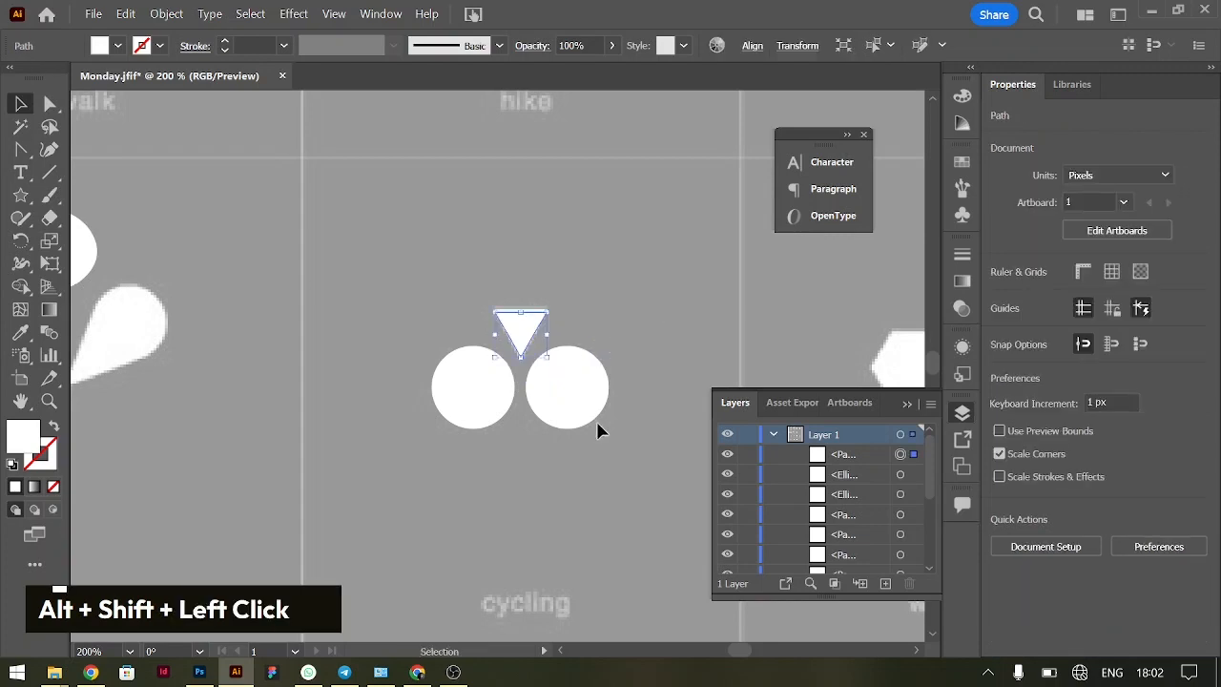
Look over the reference icons still untraced, from weights down to the home and discovery row
key("ctrl+equal")
key("ctrl+minus")
key("ctrl+minus")
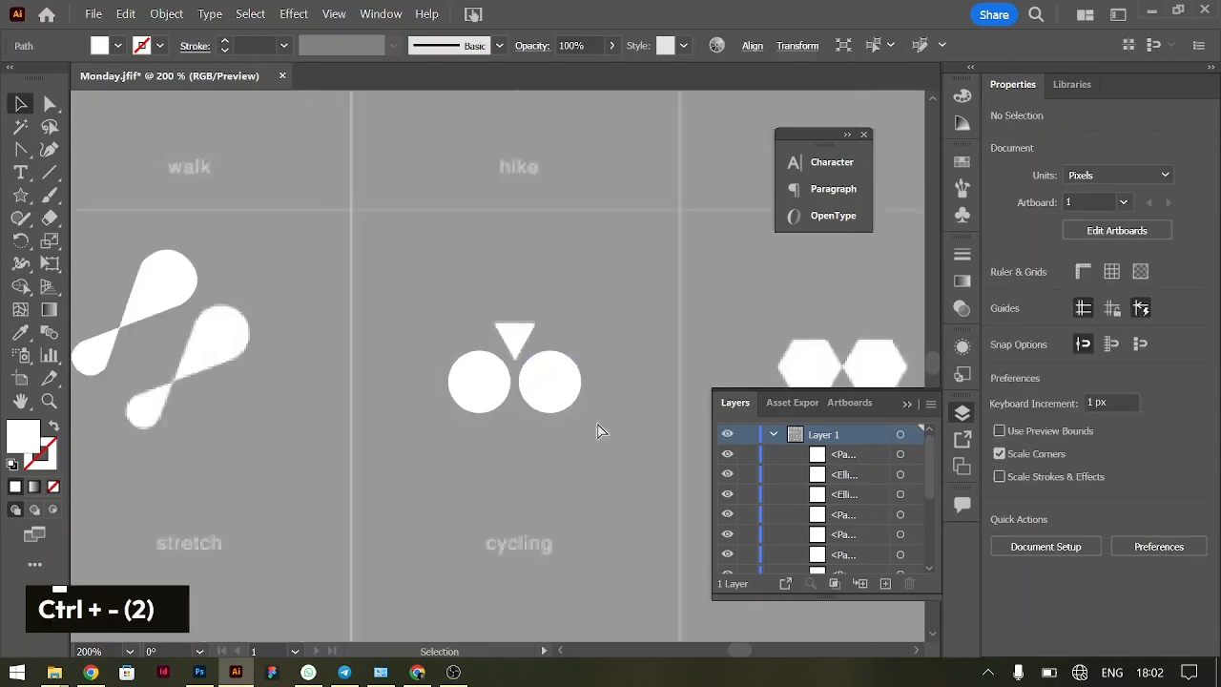
key("ctrl+minus")
scroll(598, 431, "right", 2)
scroll(597, 429, "down", 3)
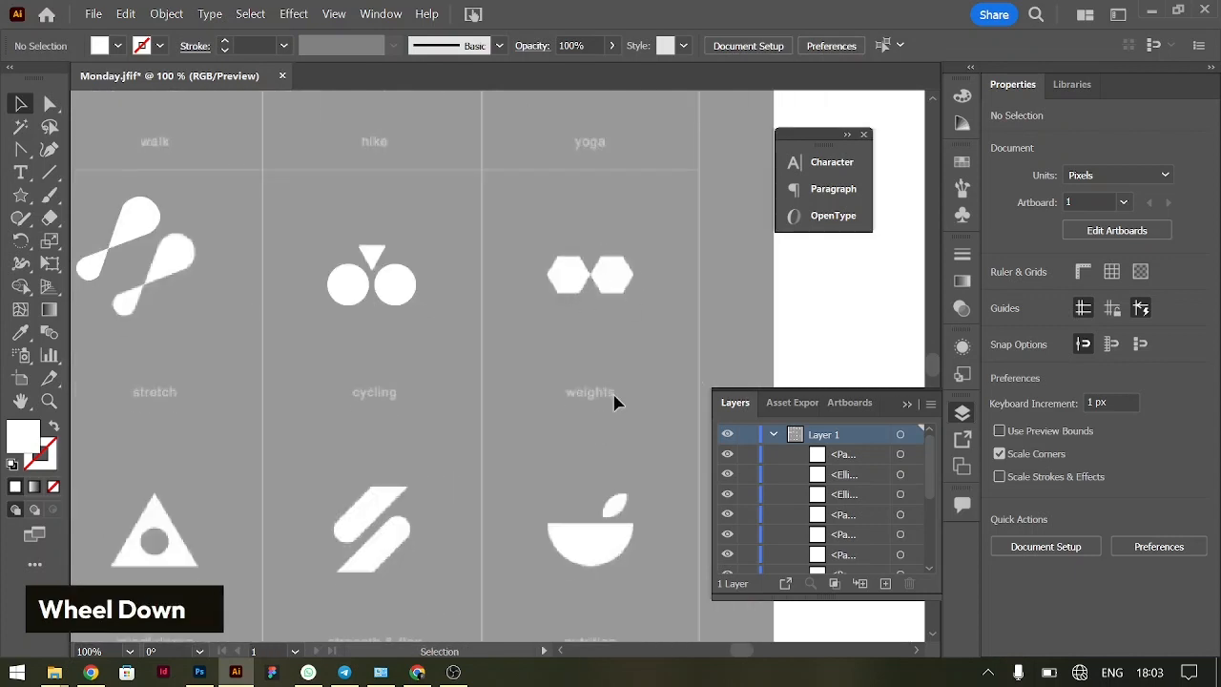
scroll(614, 402, "down", 3)
scroll(408, 427, "left", 5)
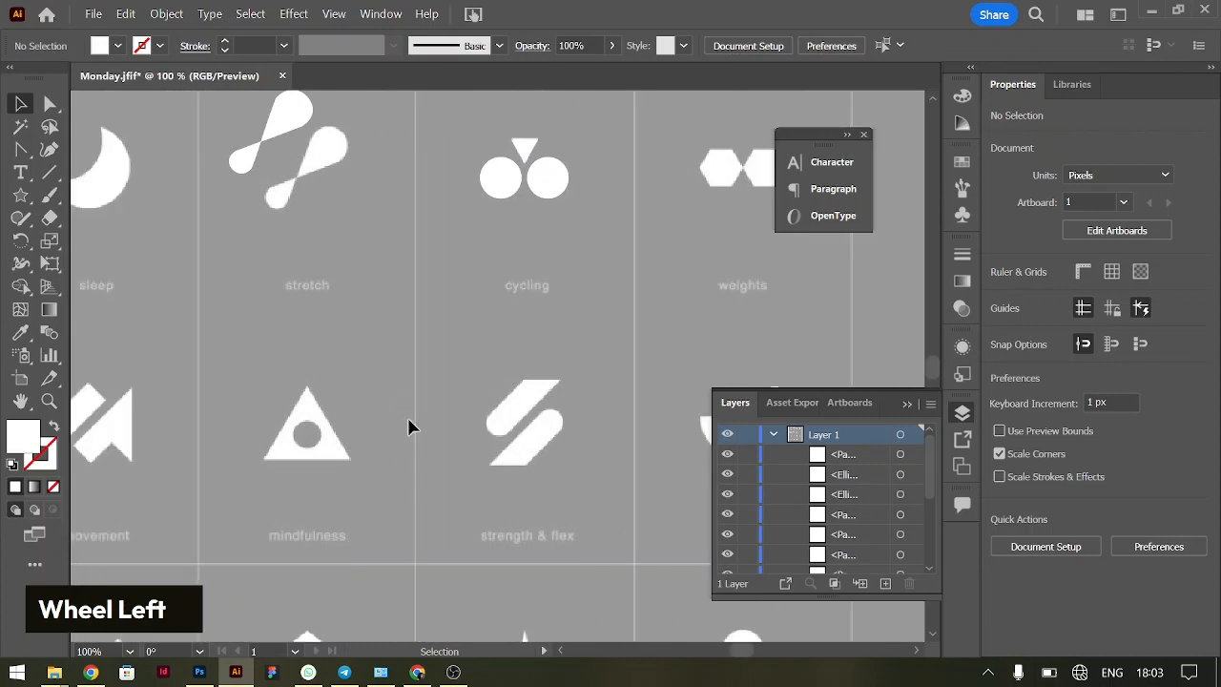
scroll(409, 427, "down", 5)
scroll(408, 426, "right", 5)
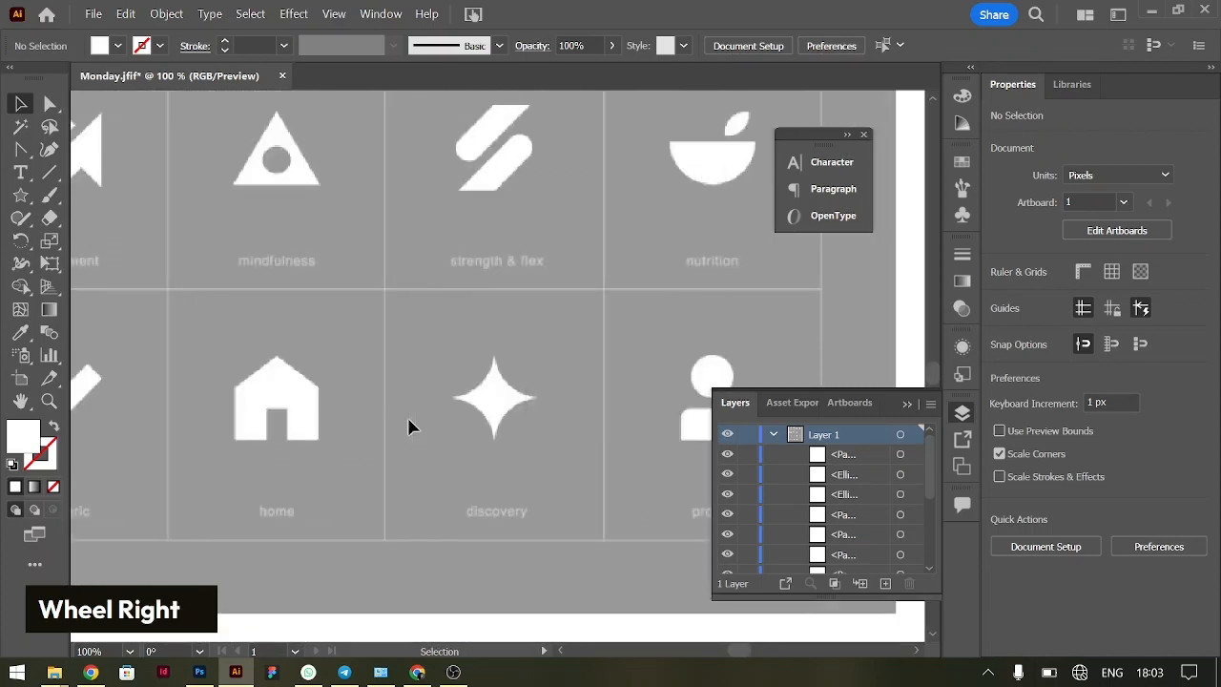
scroll(408, 427, "up", 5)
scroll(409, 426, "up", 3)
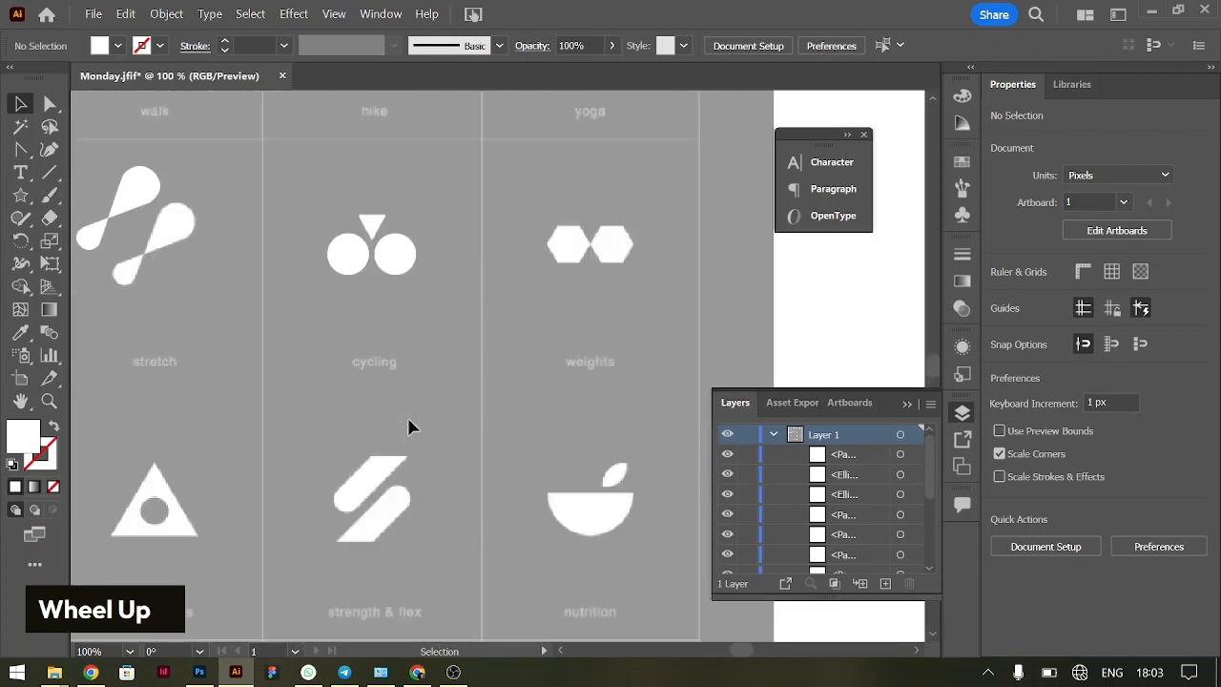
scroll(562, 420, "right", 1)
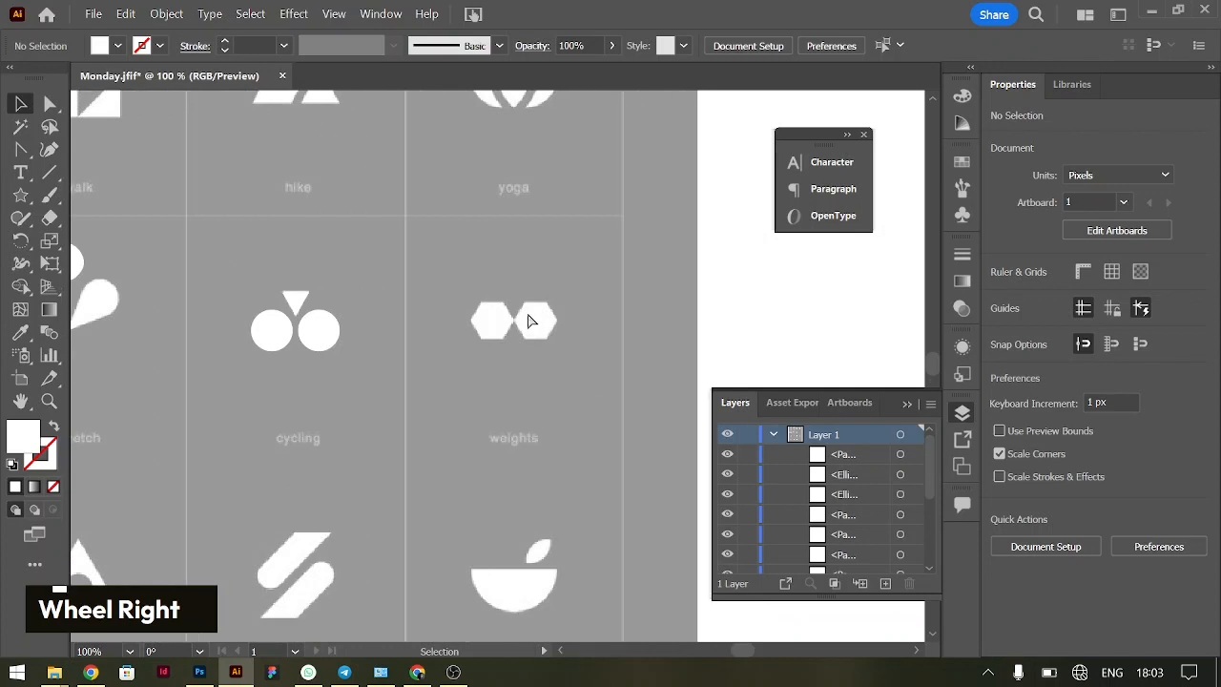
Create a six-sided polygon with a 50 px radius centred on the left hexagon of the weights icon
key("ctrl+equal")
key("ctrl+equal")
scroll(559, 315, "right", 1)
scroll(561, 315, "right", 1)
scroll(562, 314, "up", 2)
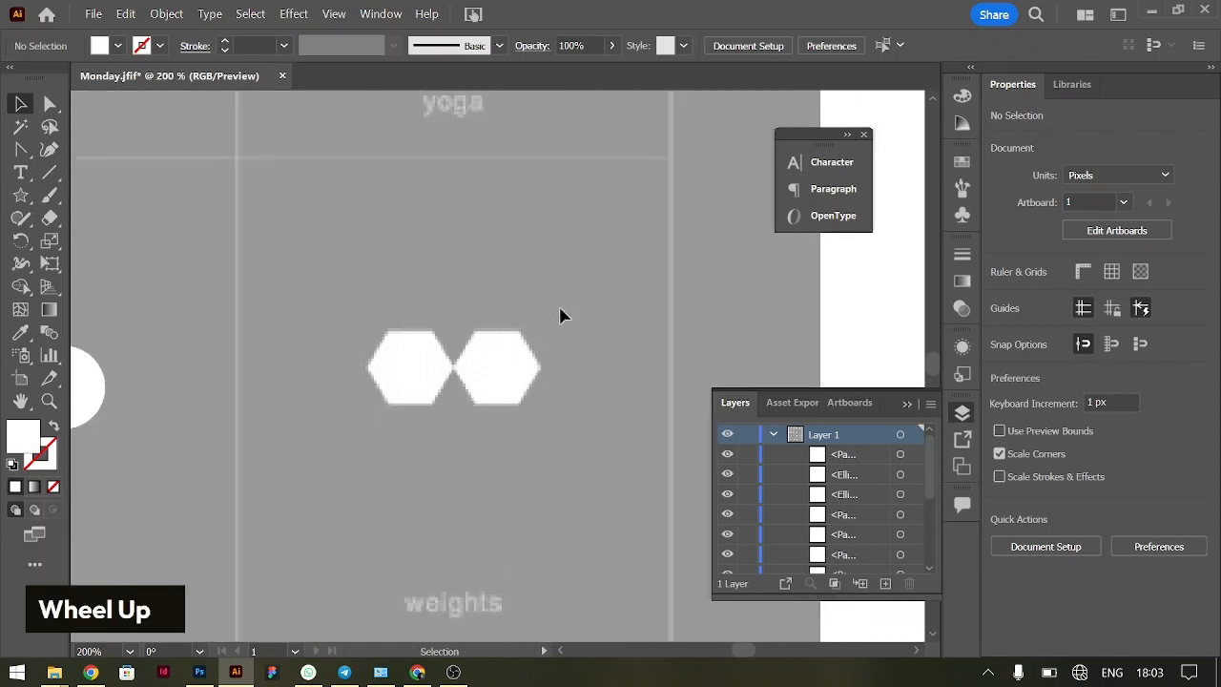
scroll(526, 423, "left", 2)
scroll(528, 430, "right", 1)
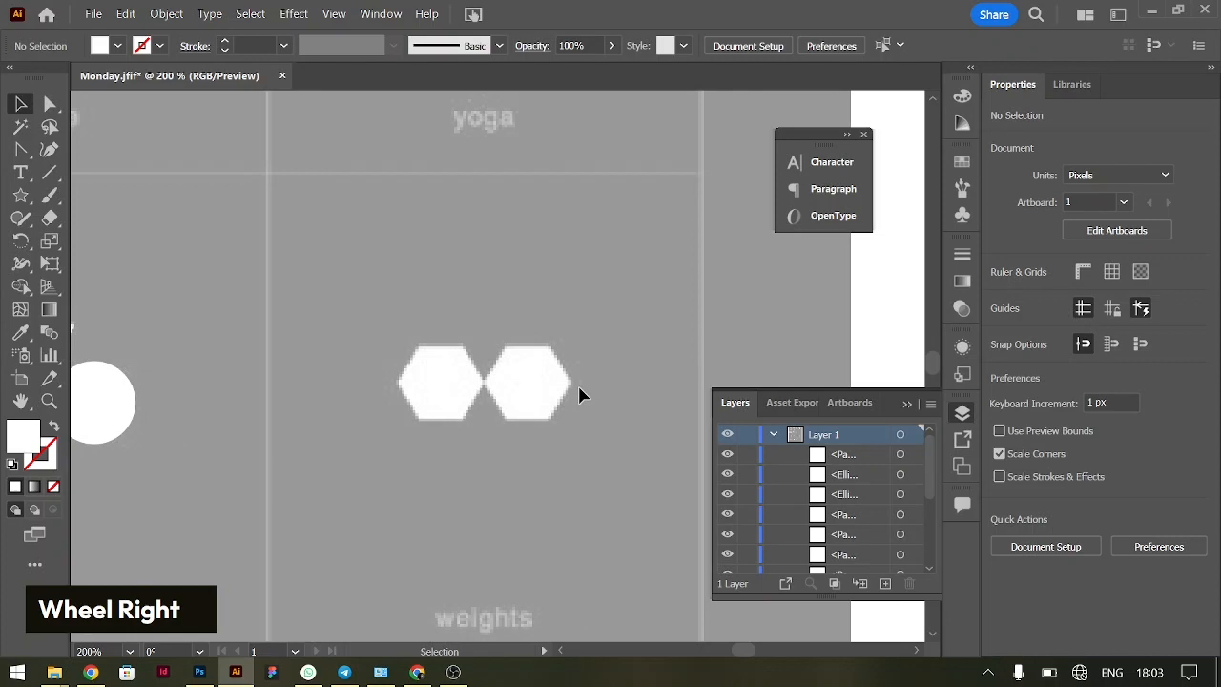
right_click(23, 201)
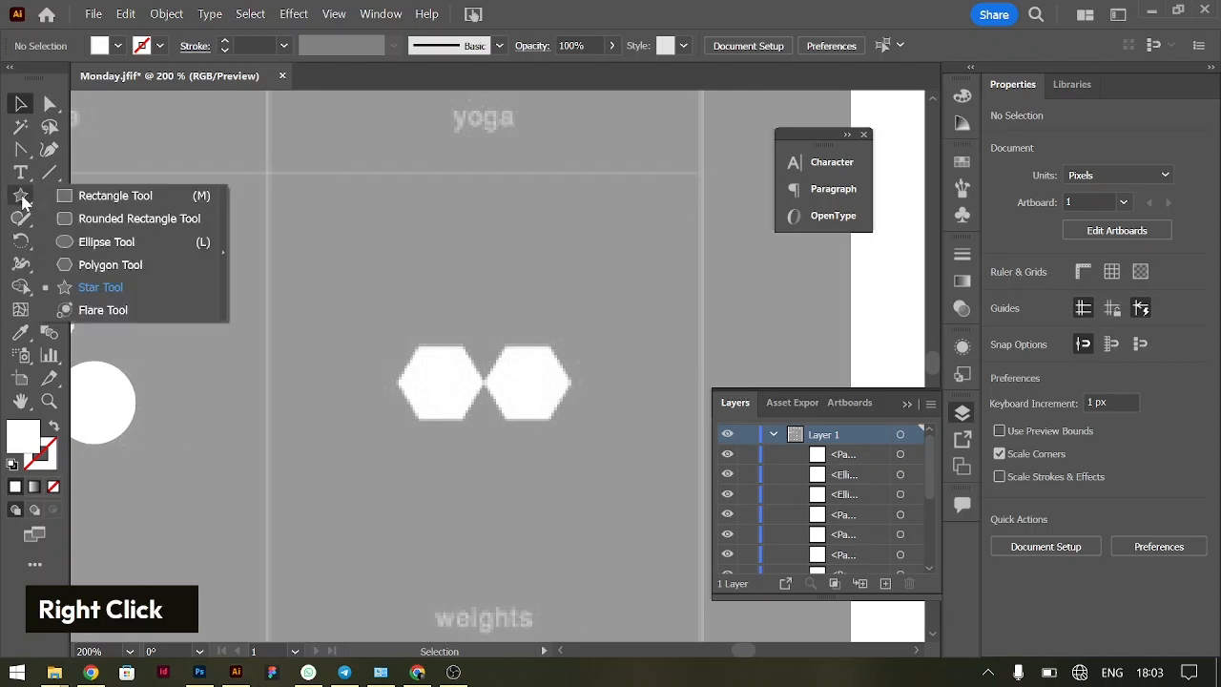
left_click(122, 265)
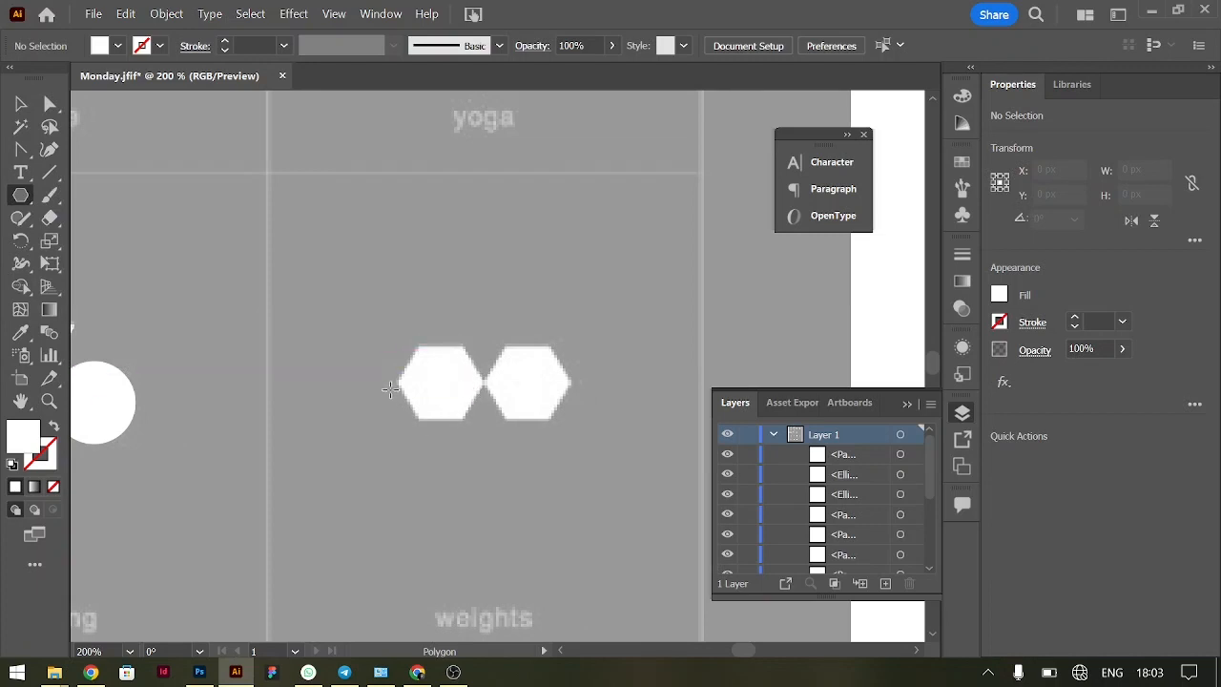
left_click(440, 382)
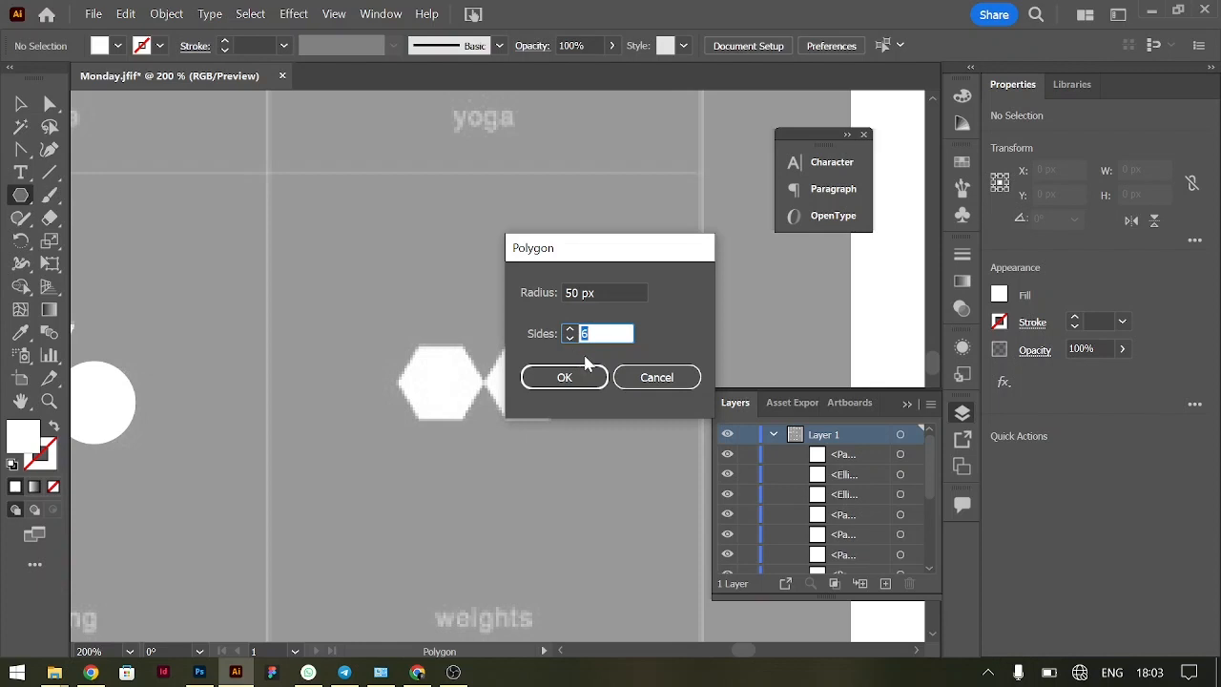
left_click(569, 380)
Scale the hexagon to about 31 px wide to match the reference, and duplicate it horizontally onto the right hexagon
key("v")
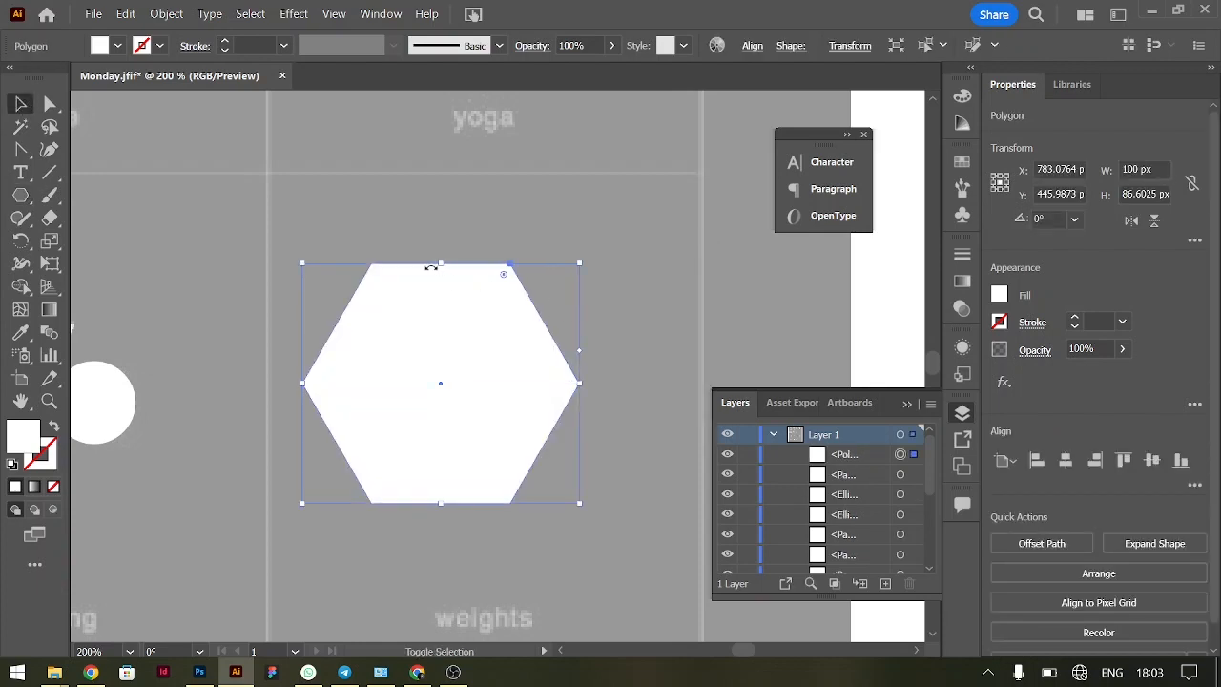
left_click_drag(440, 263, 521, 382)
left_click_drag(637, 439, 639, 449)
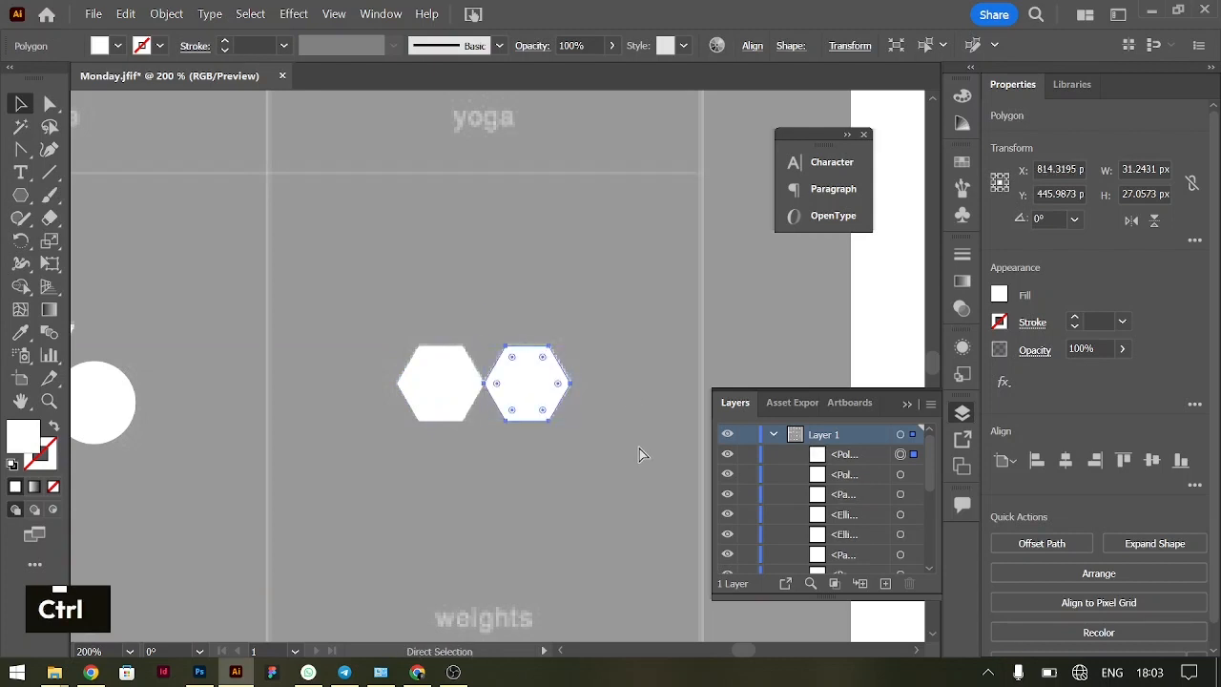
Draw a circle about 62 px wide centred on the middle of the nutrition bowl's flat upper edge
key("ctrl+minus")
key("ctrl+minus")
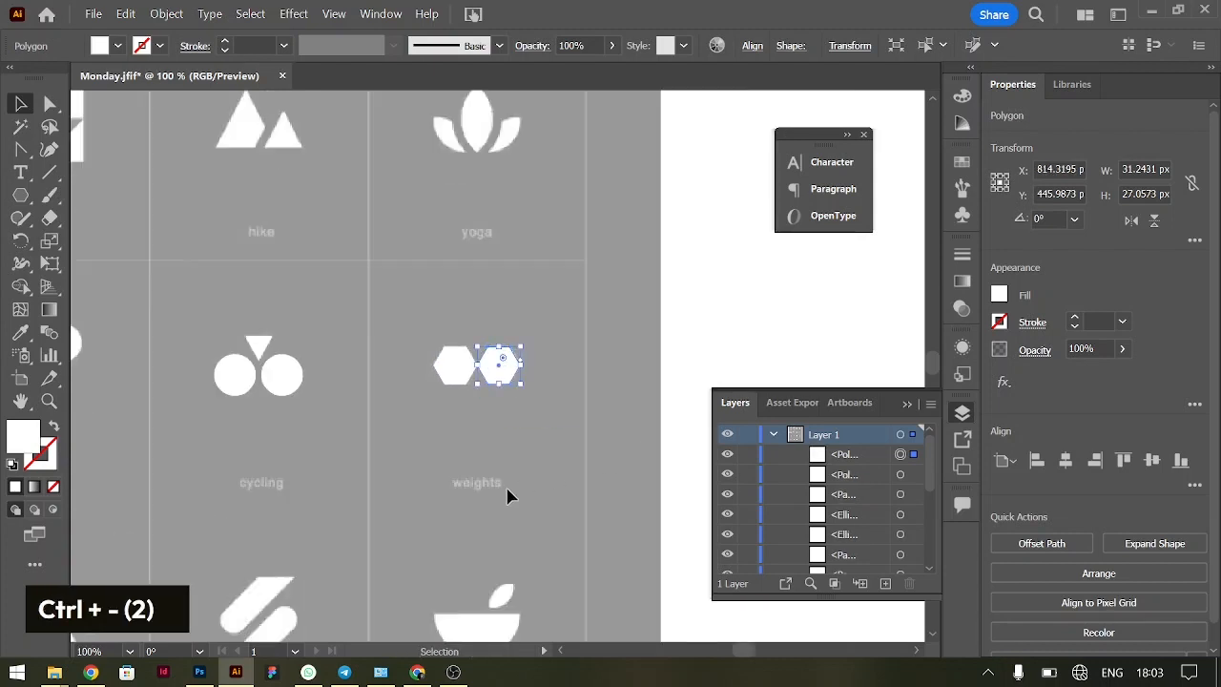
scroll(508, 495, "down", 4)
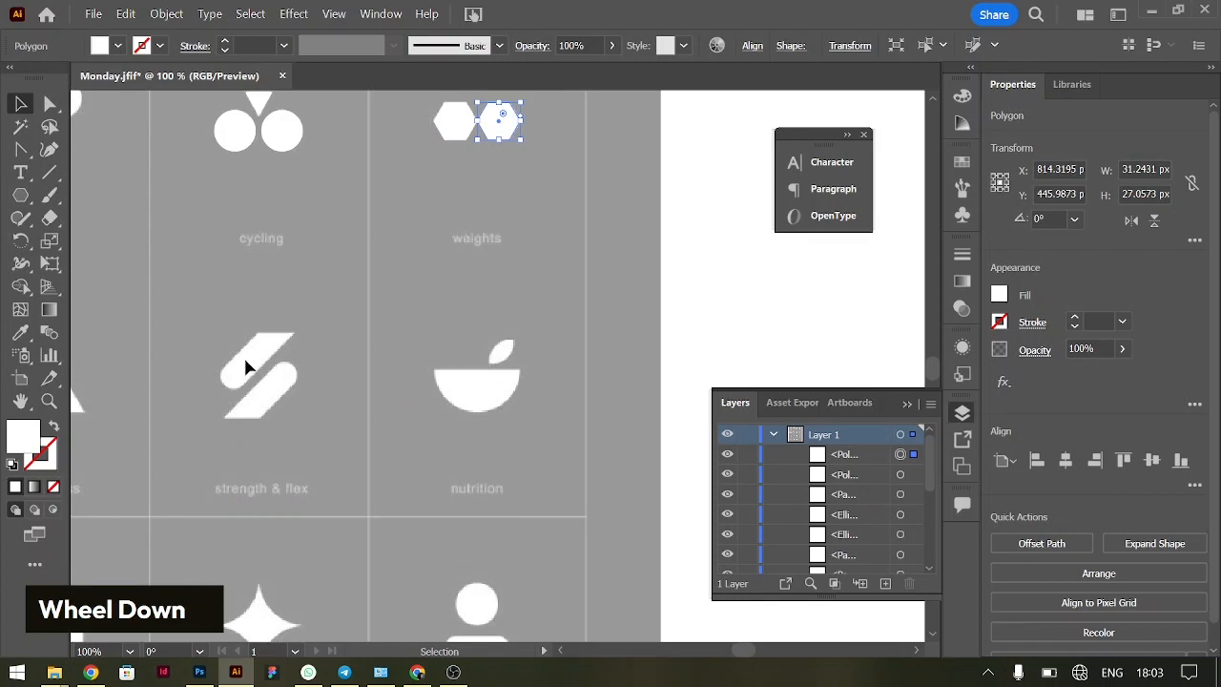
key("ctrl")
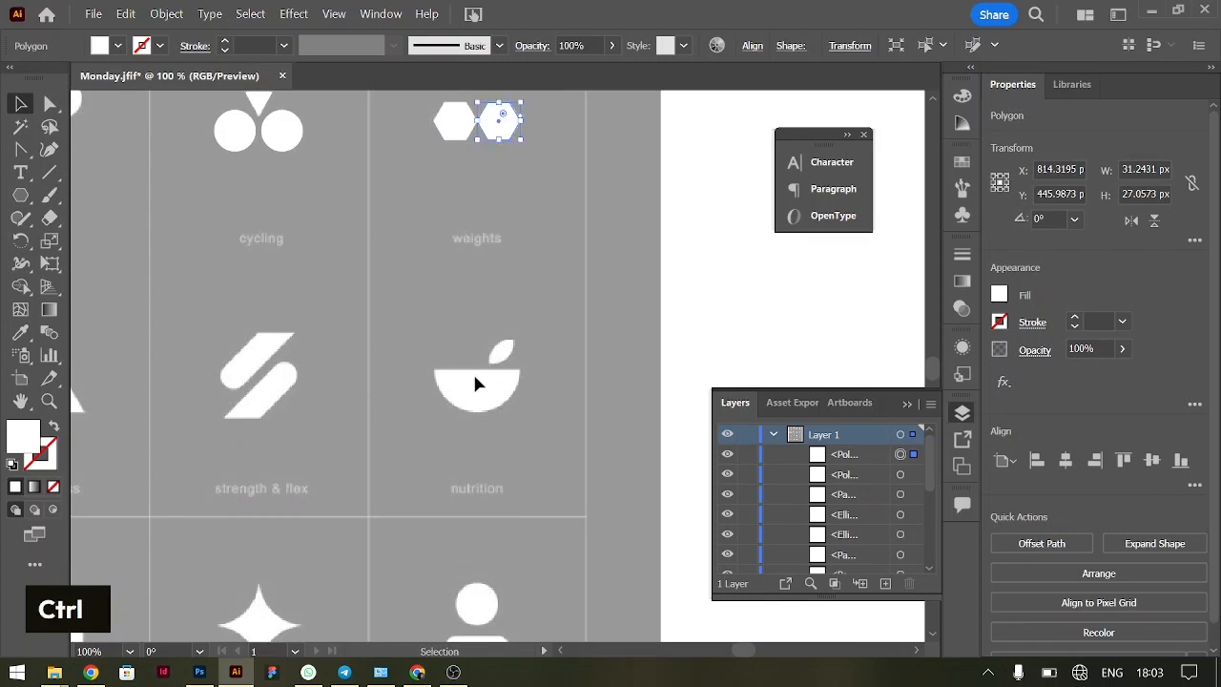
key("ctrl+equal")
key("ctrl+equal")
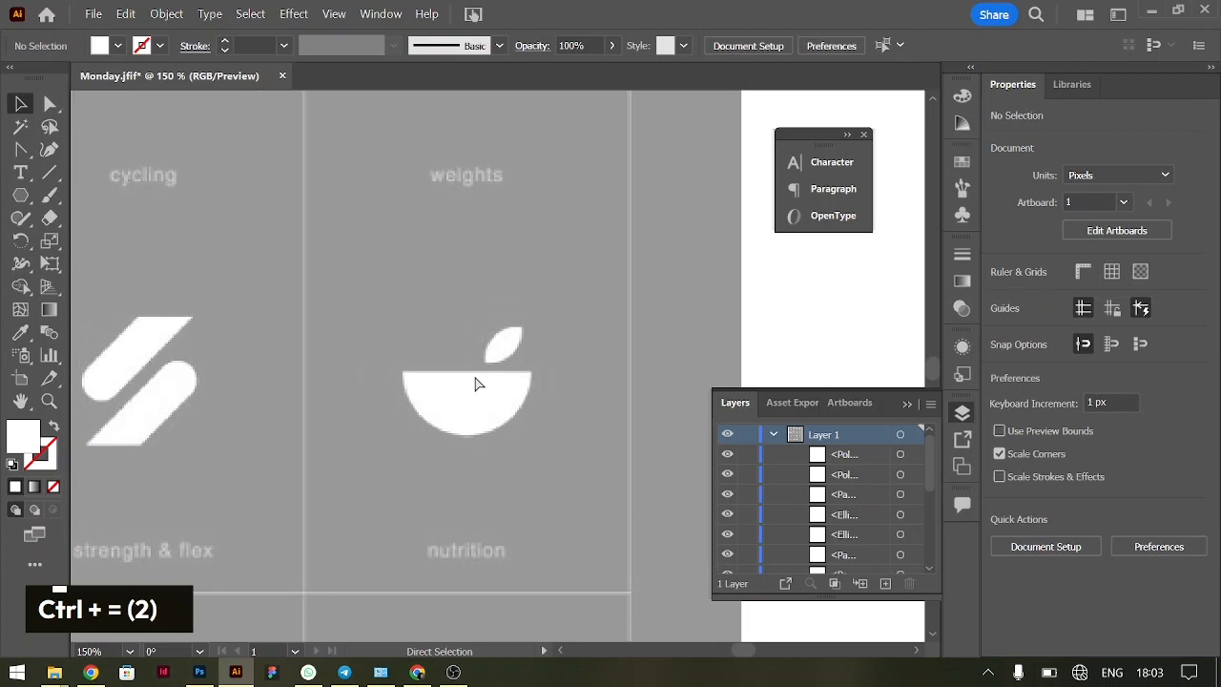
scroll(496, 437, "left", 1)
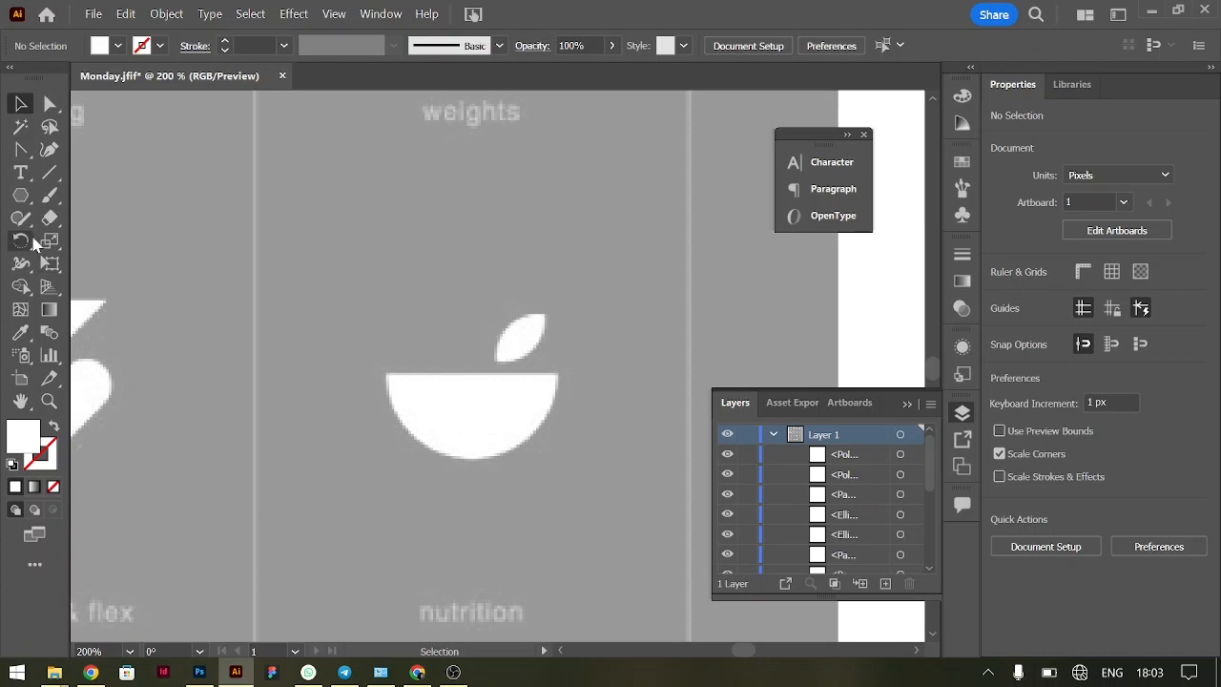
right_click(21, 197)
left_click(107, 241)
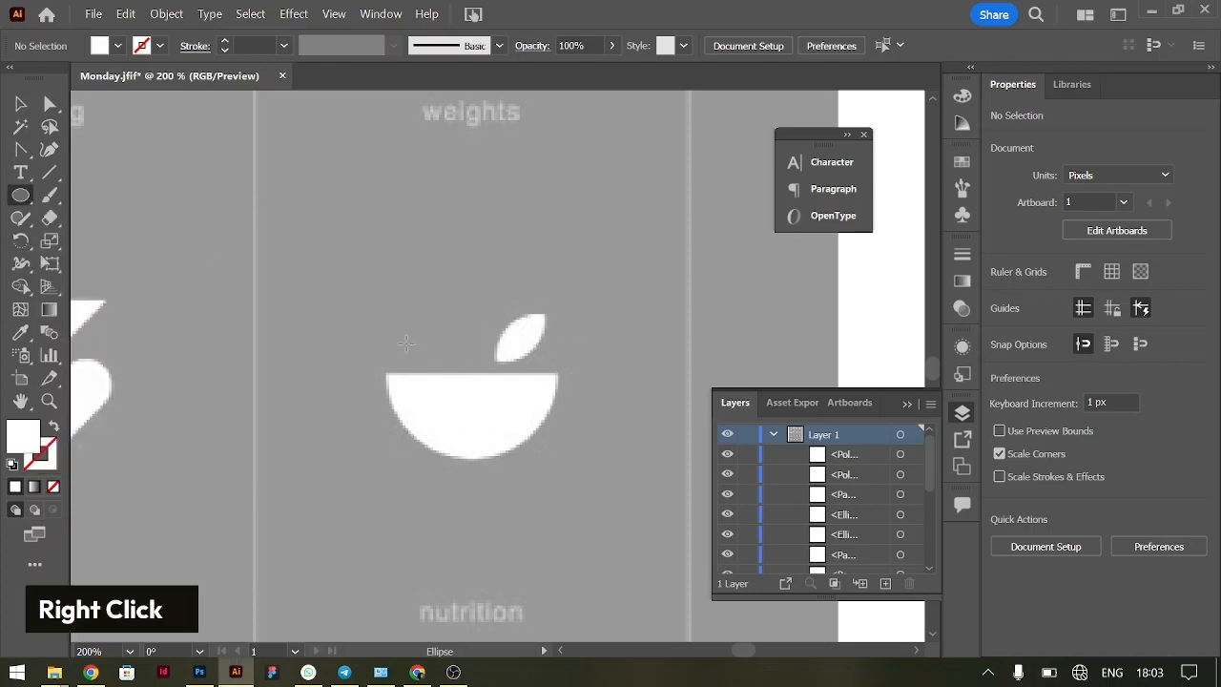
left_click_drag(471, 373, 552, 425)
Draw a horizontal line about 101 px long through the circle's centre, extending past both sides
left_click(52, 177)
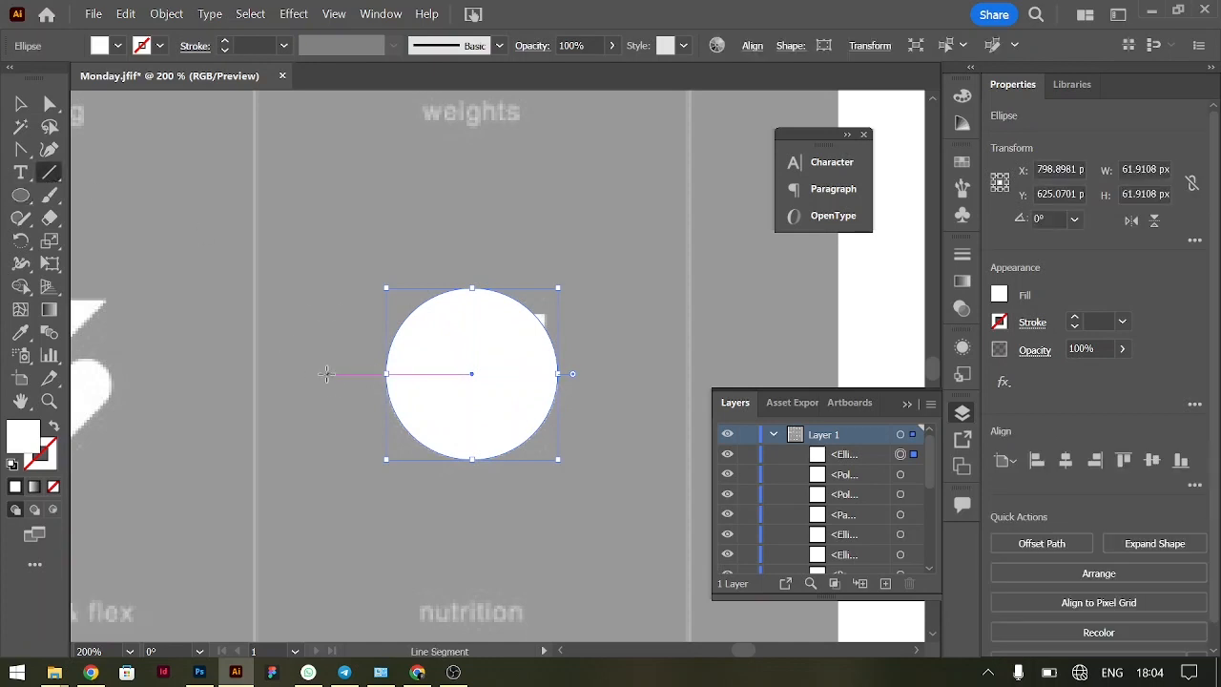
left_click_drag(324, 373, 603, 373)
key("v")
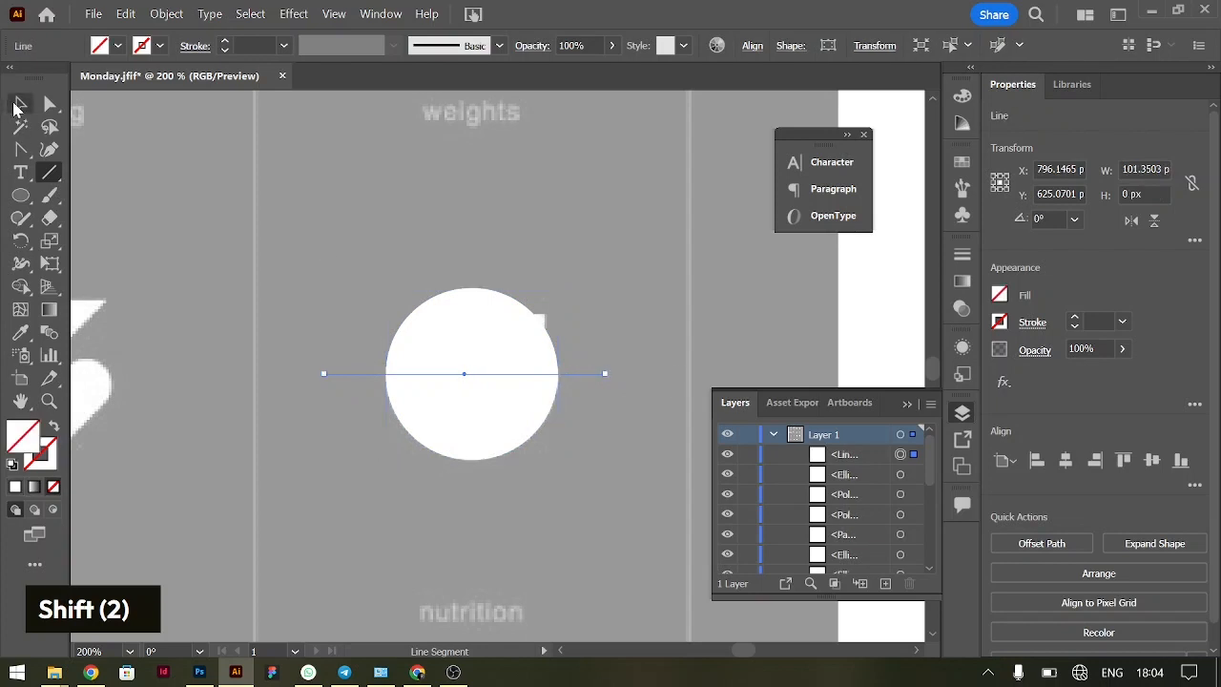
Remove the circle's upper half above the line with Shape Builder, leaving the half-circle bowl
left_click_drag(380, 250, 569, 487)
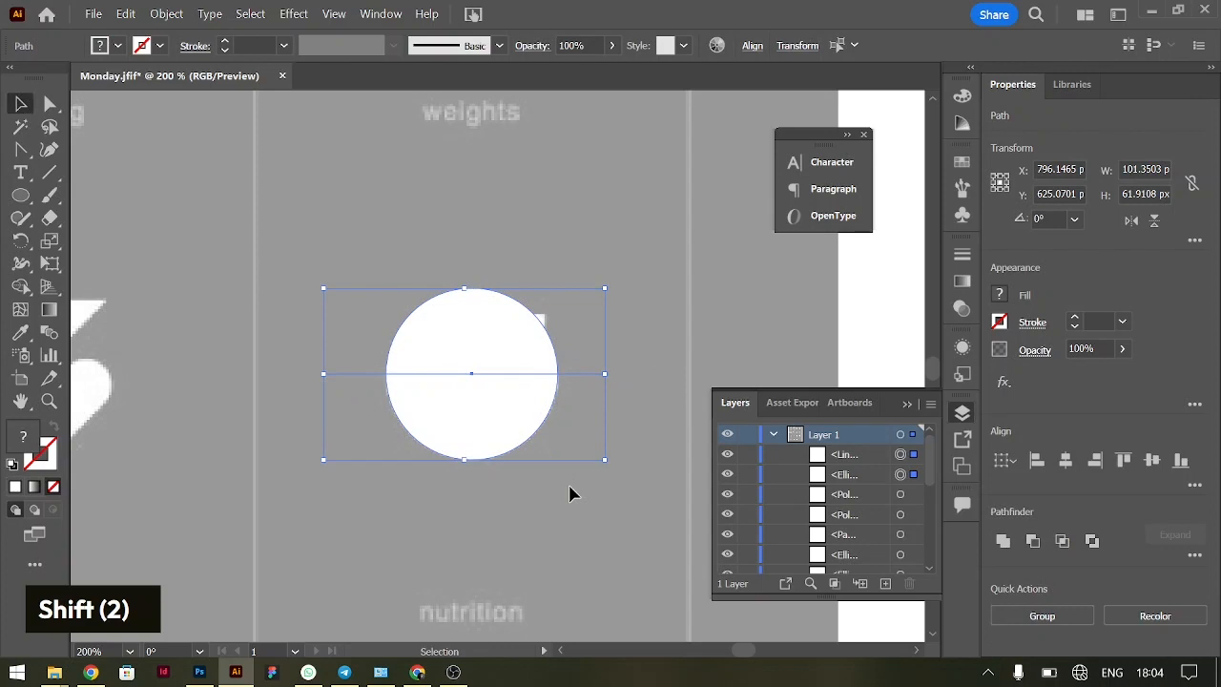
key("alt")
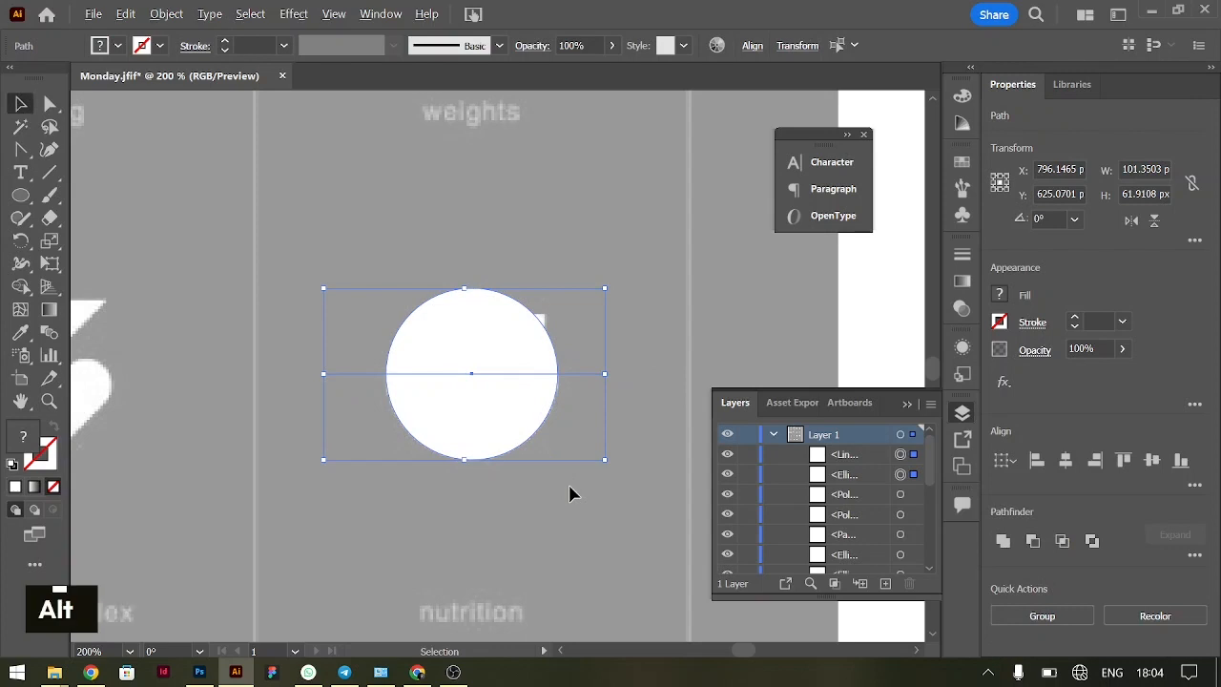
left_click(22, 288)
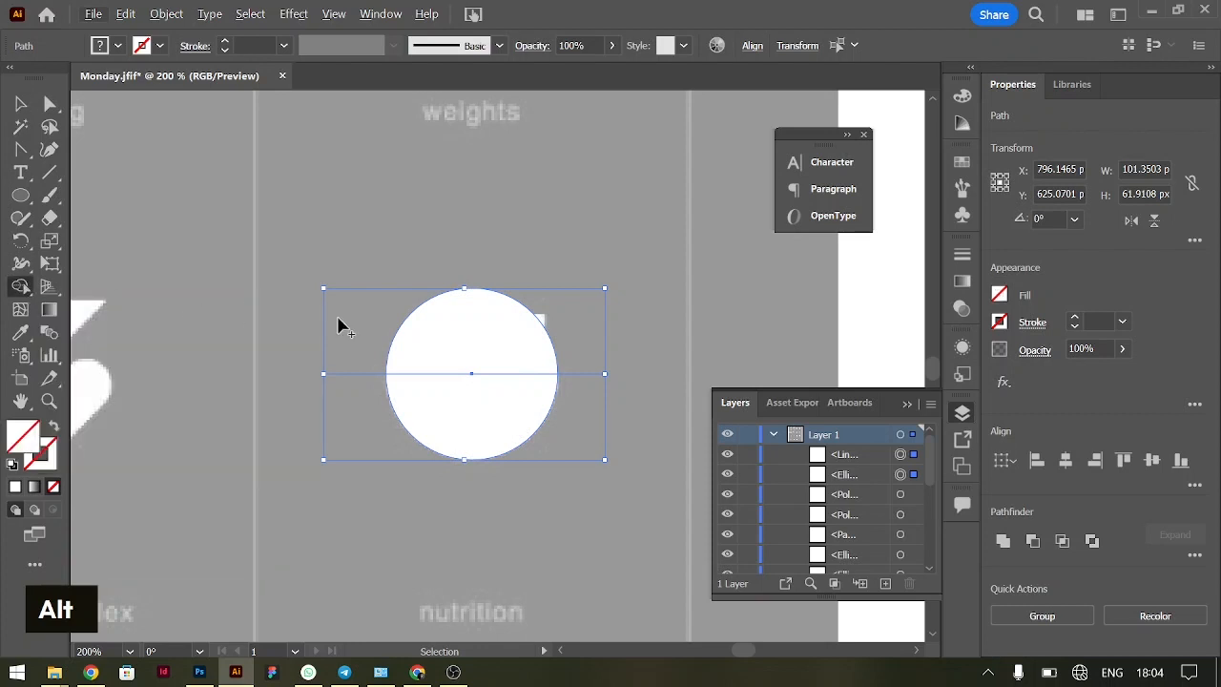
left_click(502, 336, "alt")
key("v")
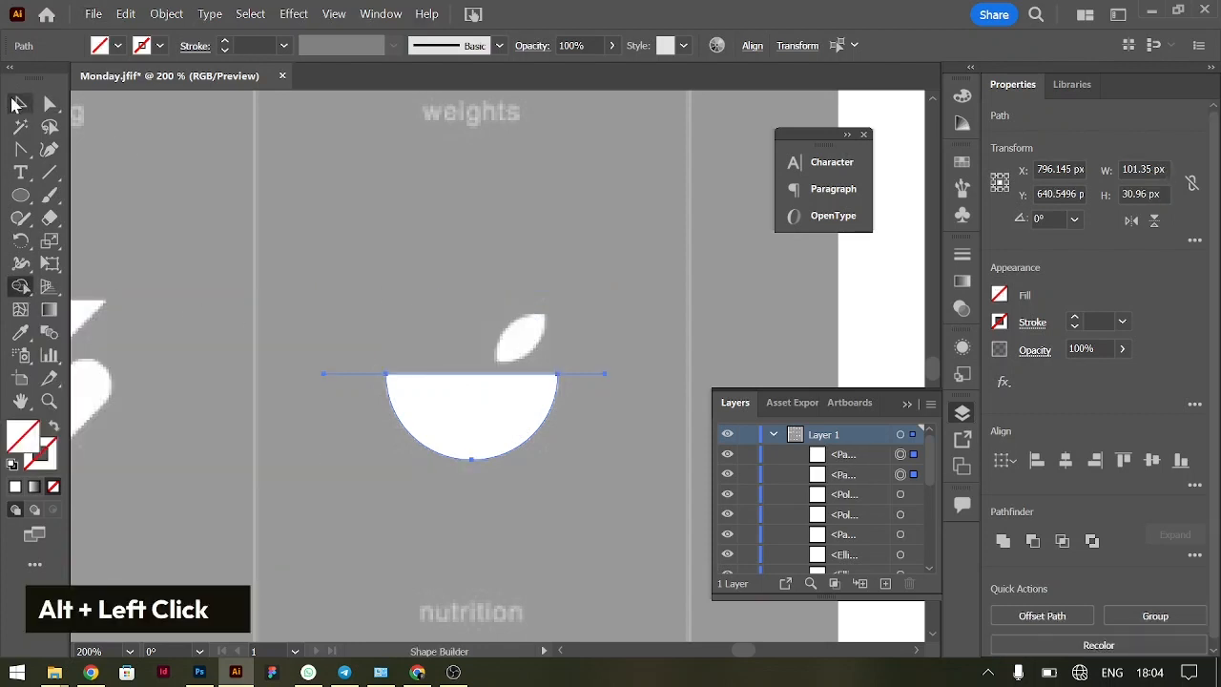
left_click(422, 191)
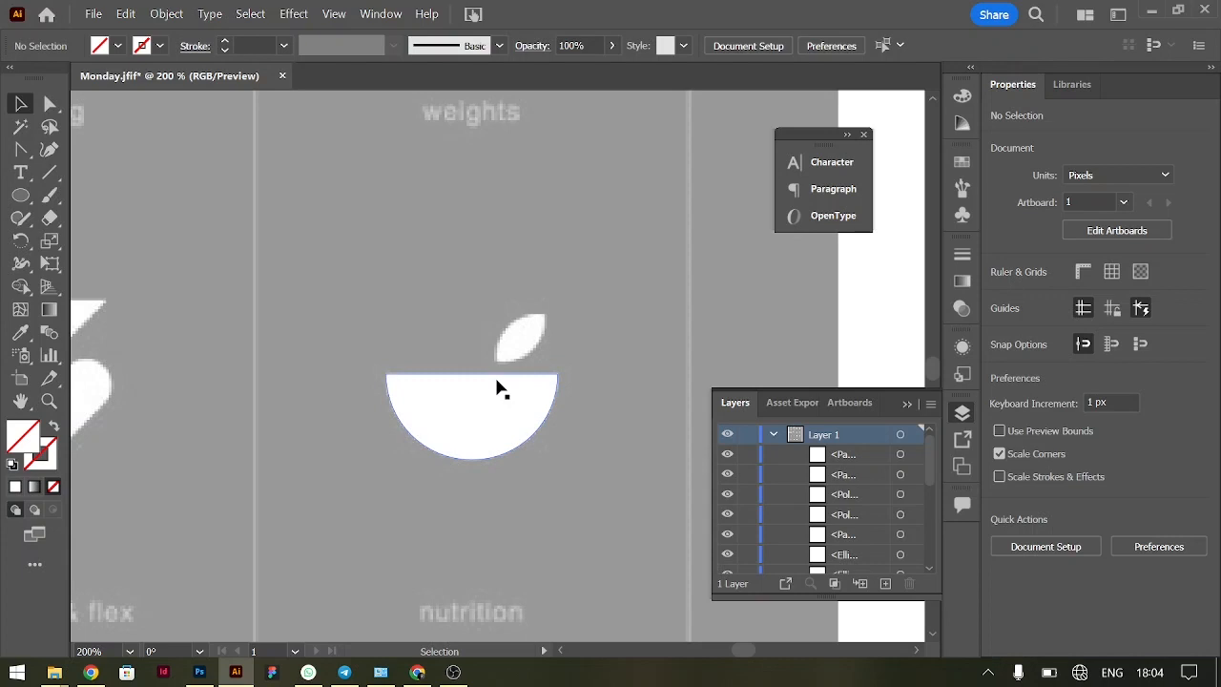
Draw a circle about 23 px wide in the empty area above the bowl and duplicate it horizontally so the two overlap
key("ctrl+minus")
scroll(496, 388, "up", 8)
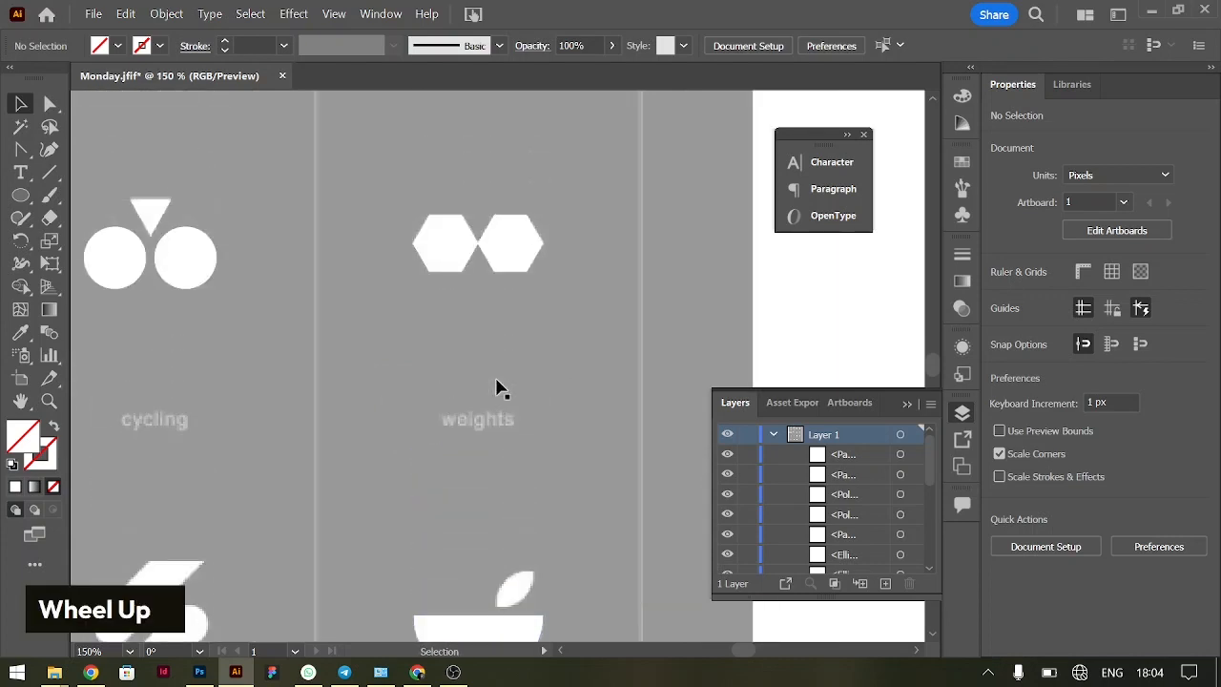
scroll(477, 305, "up", 2)
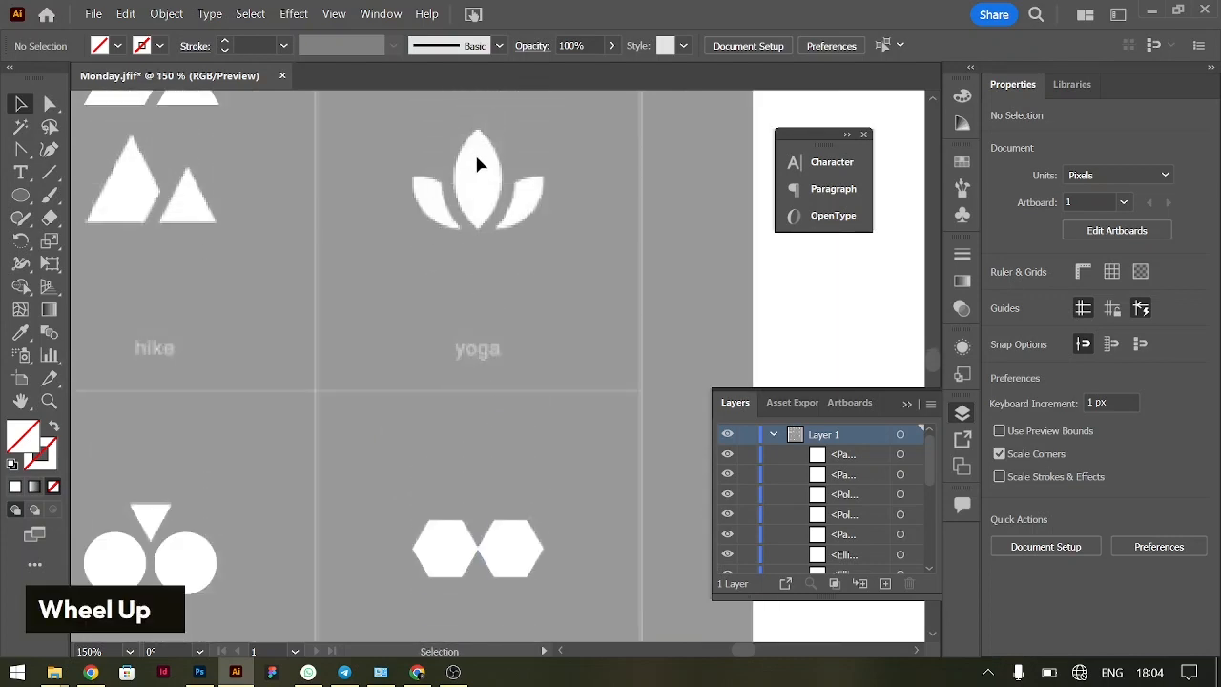
scroll(506, 229, "up", 3)
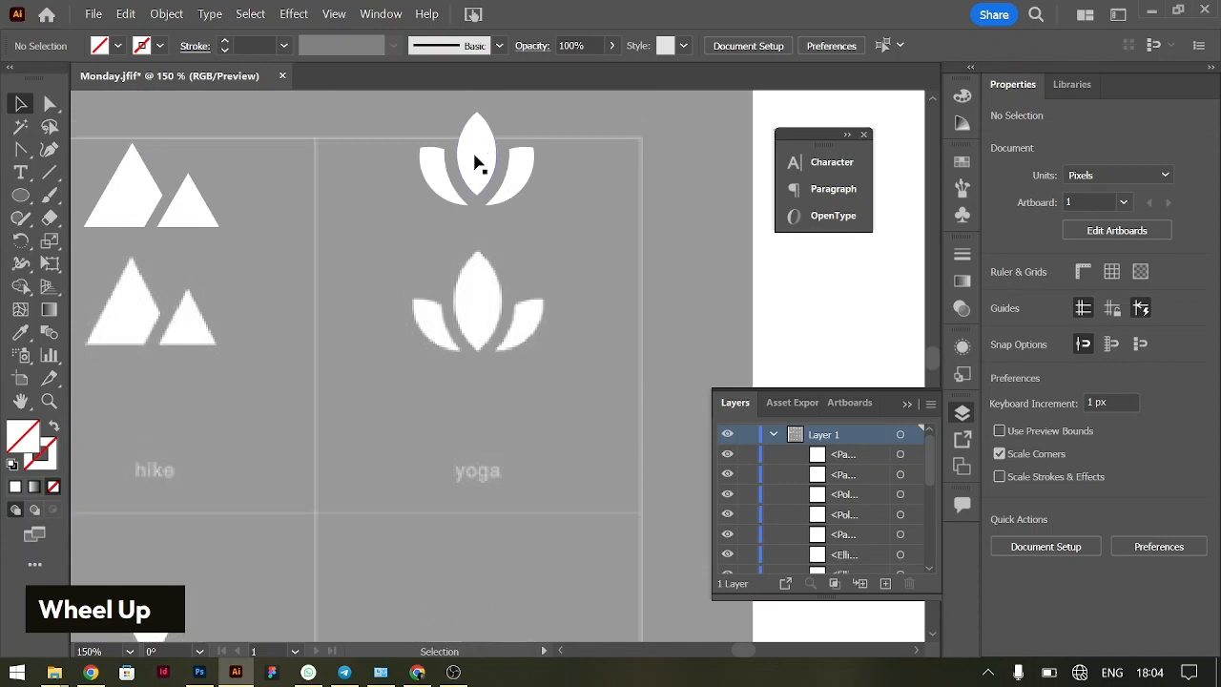
scroll(477, 162, "down", 15)
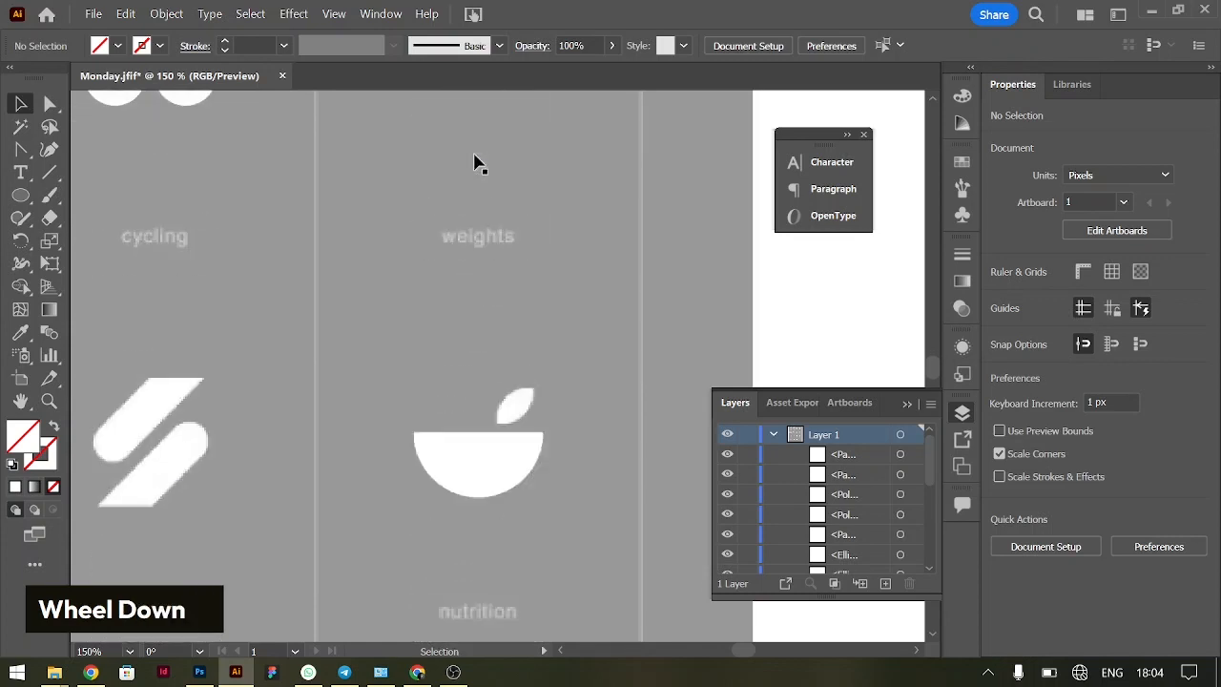
left_click(505, 376)
key("ctrl+equal")
key("ctrl+equal")
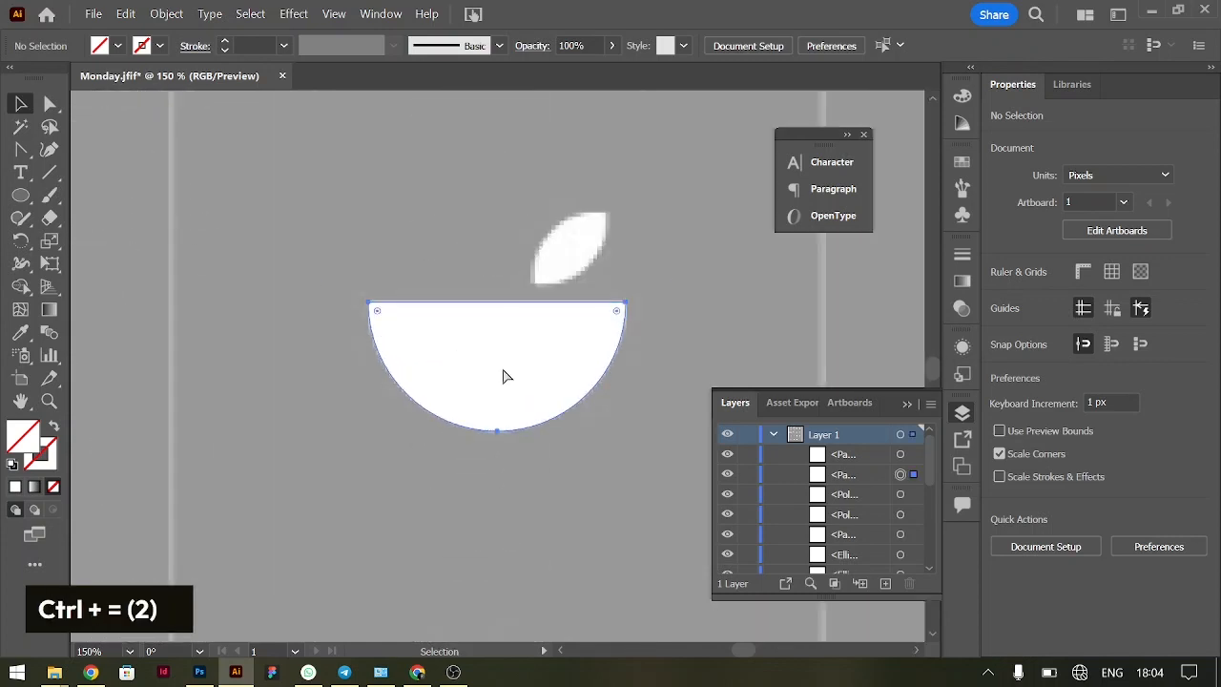
scroll(417, 349, "up", 1)
key("l")
left_click_drag(296, 160, 389, 254)
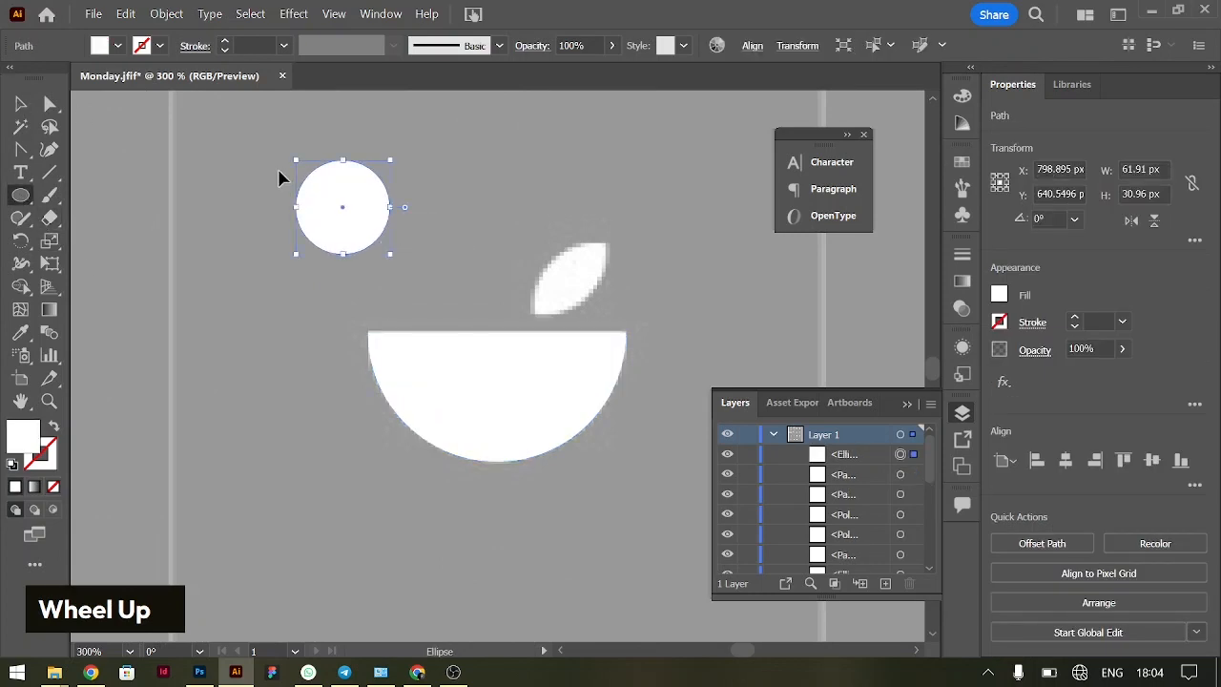
key("v")
left_click_drag(311, 189, 372, 191)
Remove the outer parts of the two overlapping circles with Shape Builder, keeping only the pointed leaf shape
left_click_drag(318, 158, 595, 208)
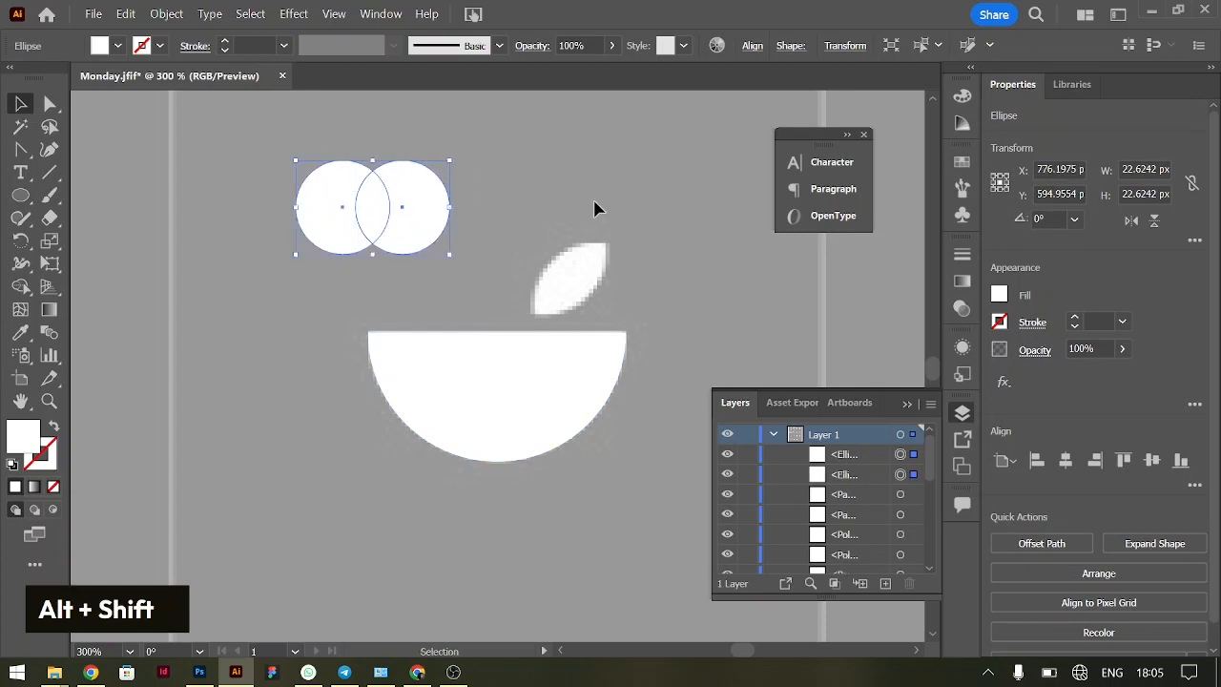
key("shift+m")
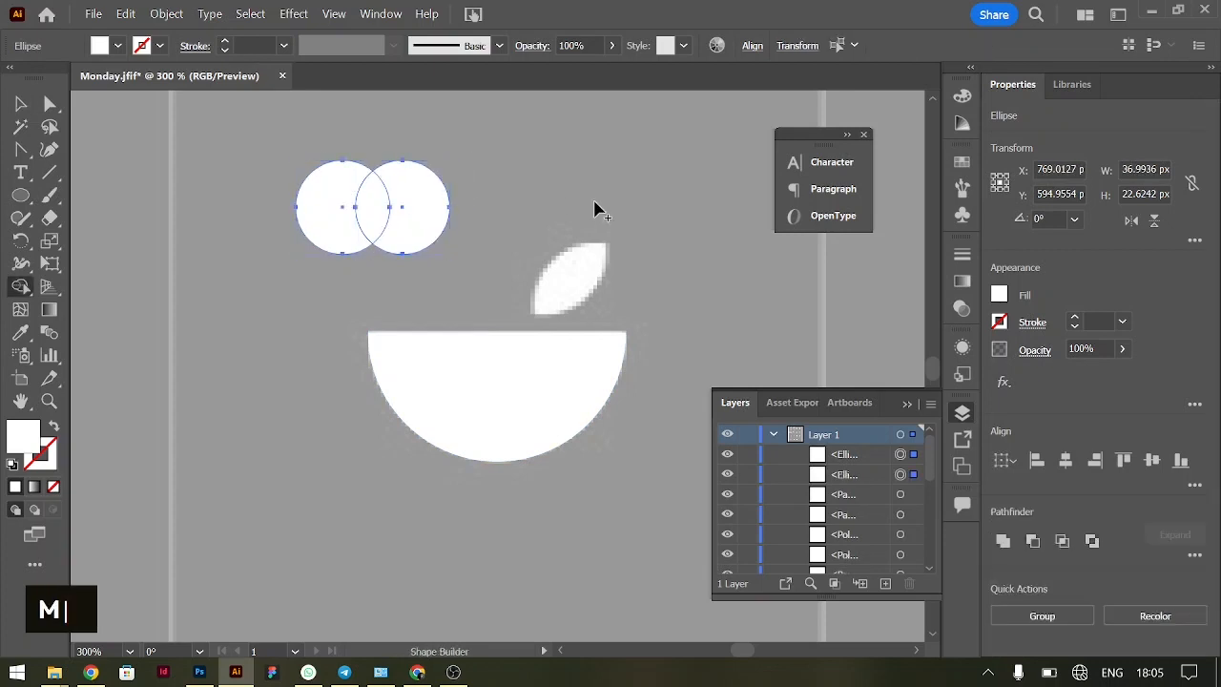
left_click(435, 210, "alt")
left_click(340, 199, "alt")
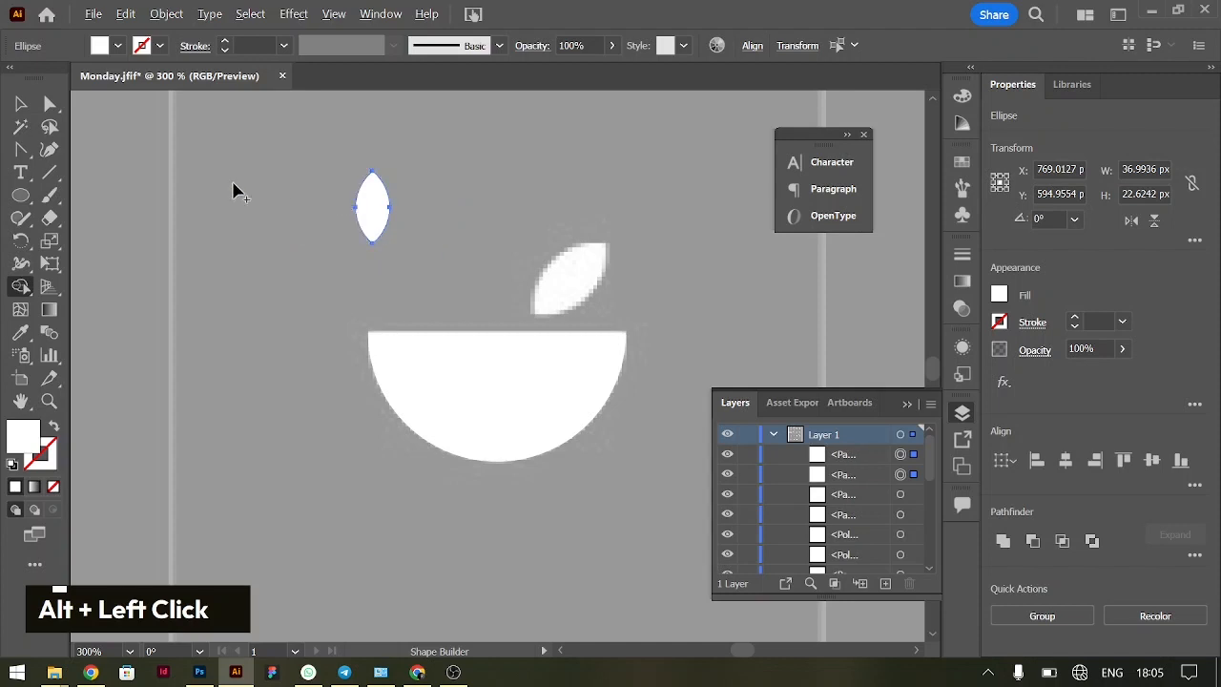
Rotate the leaf shape to 315° and move it onto the reference leaf above the bowl
left_click(17, 105)
left_click_drag(371, 212, 612, 250)
Move the traced bowl and leaf straight up above the nutrition reference icon and group them
key("ctrl+minus")
key("ctrl+minus")
key("ctrl+minus")
scroll(452, 376, "left", 2)
scroll(452, 378, "down", 1)
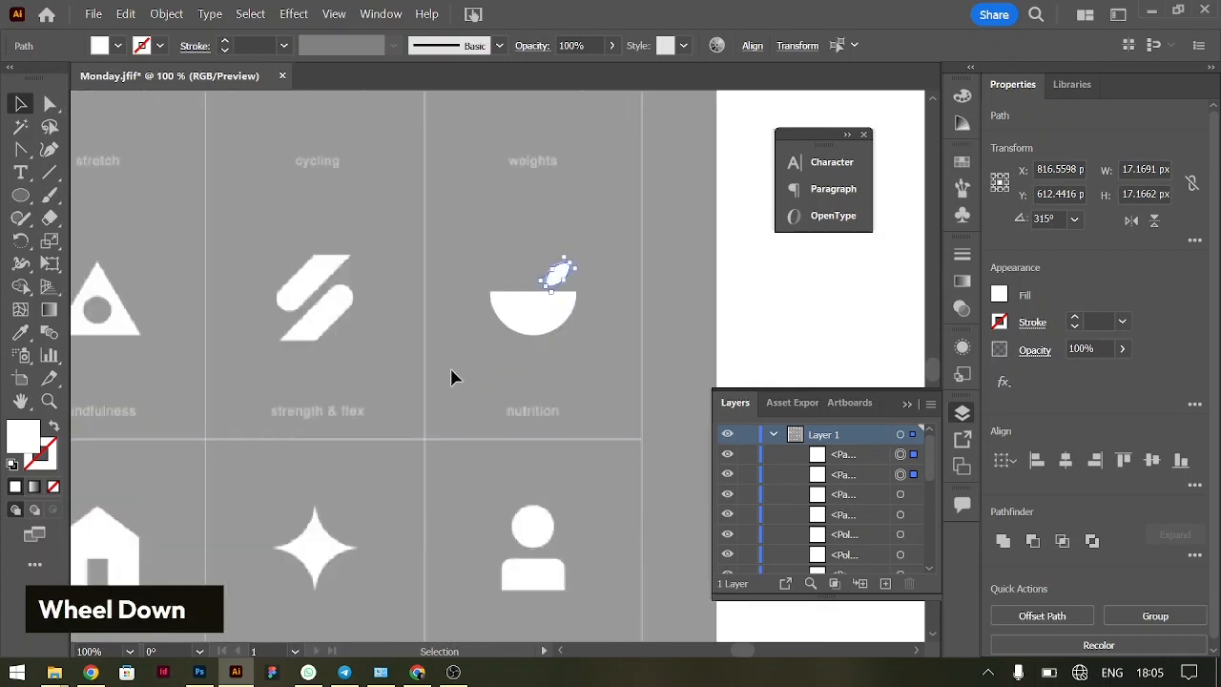
scroll(533, 319, "down", 2)
left_click_drag(487, 108, 532, 101)
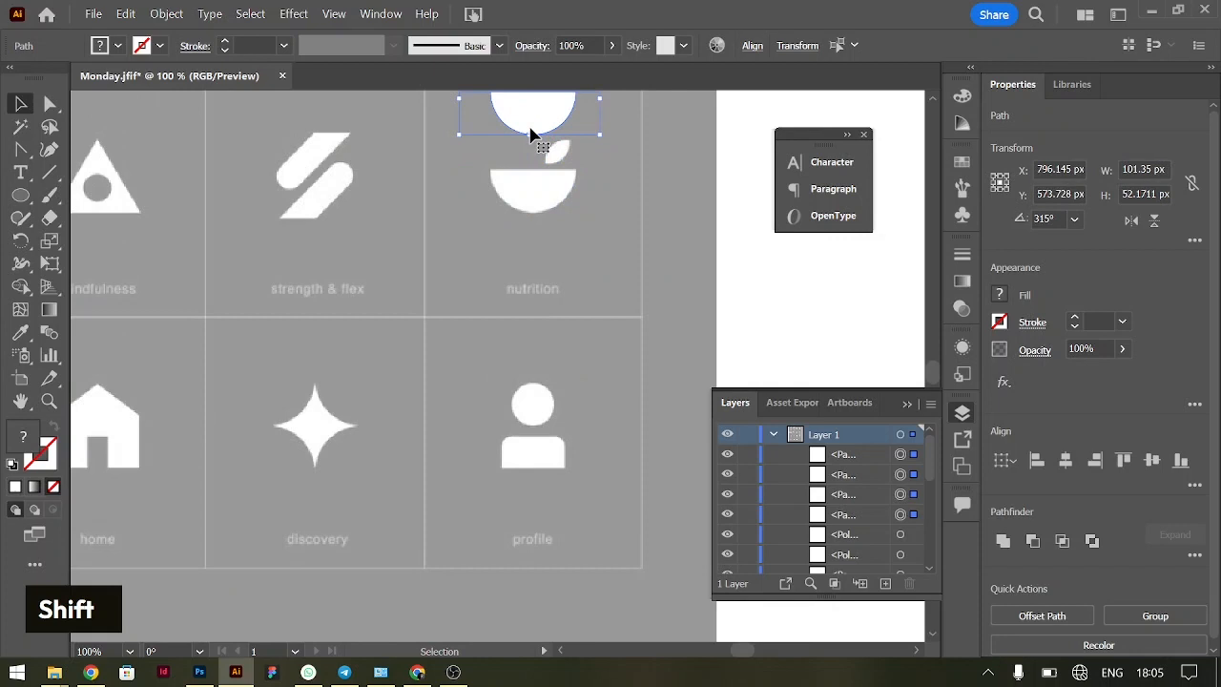
scroll(535, 130, "up", 5)
key("ctrl+g")
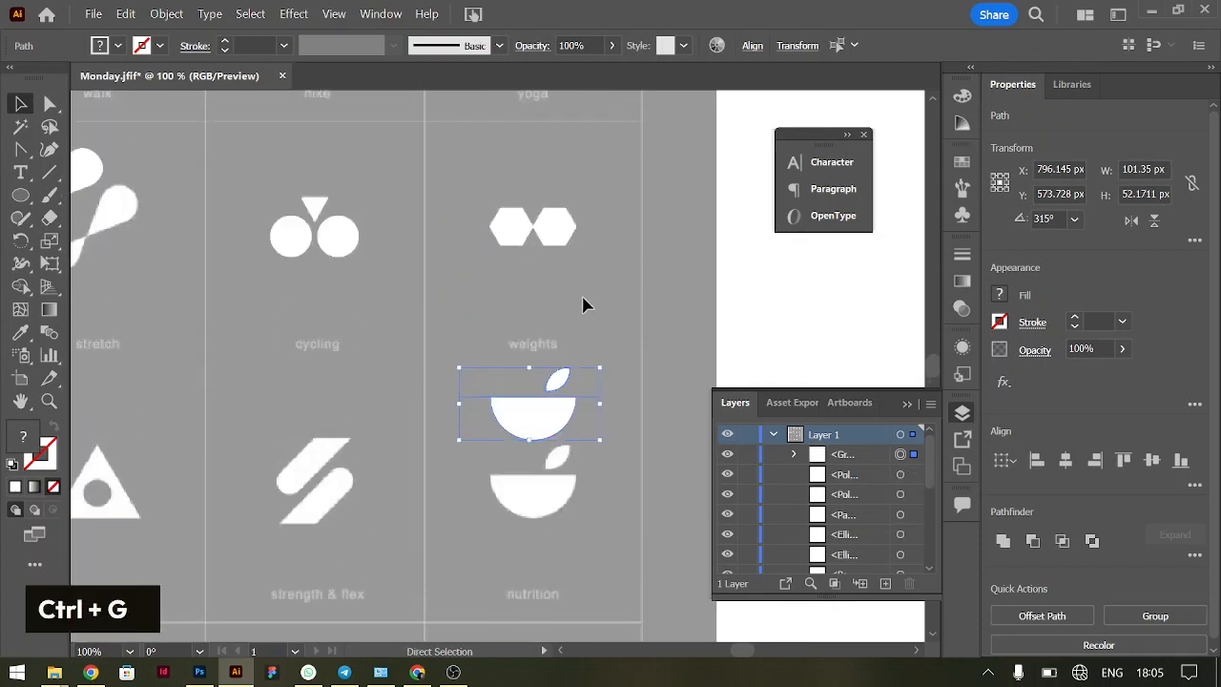
Move the two traced hexagons straight up above the weights reference icon and group them
left_click(554, 224)
left_click_drag(553, 224, 552, 167)
key("ctrl+g")
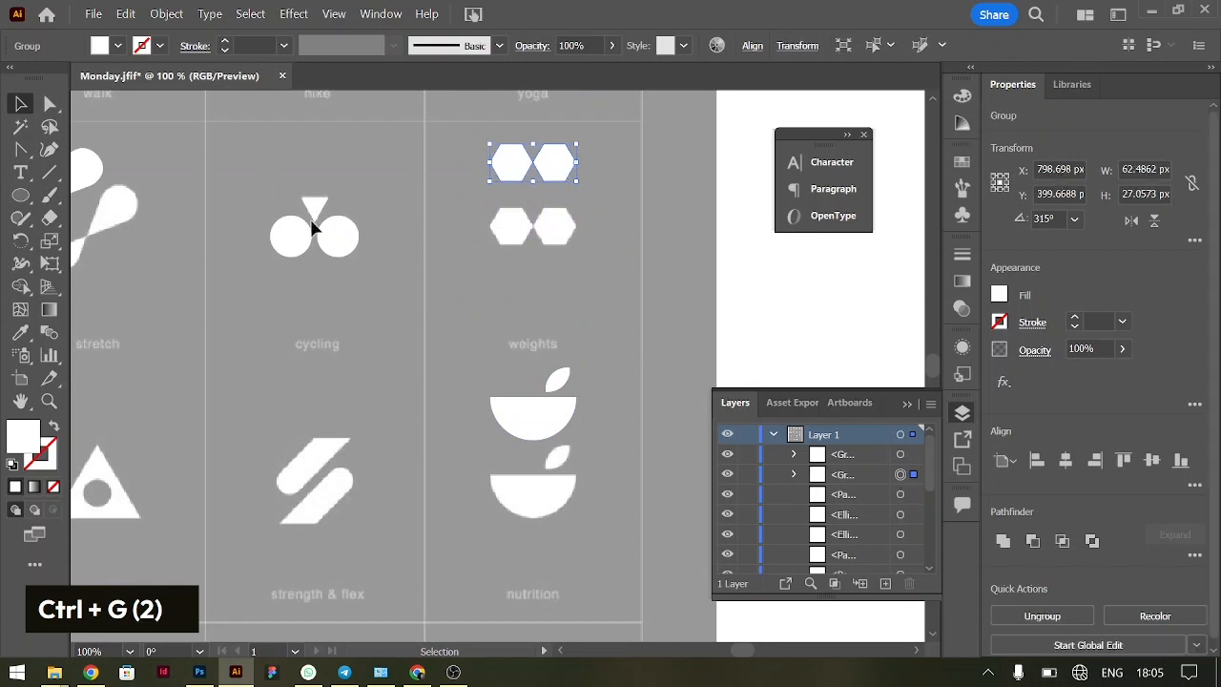
Move the traced cycling wheels and triangle up above the cycling reference icon and group them
left_click(351, 248)
left_click_drag(351, 250, 339, 174)
key("ctrl+g")
Draw an upright rectangle about 19 by 69 px beside the upper bar of the strength & flex icon
scroll(384, 378, "down", 4)
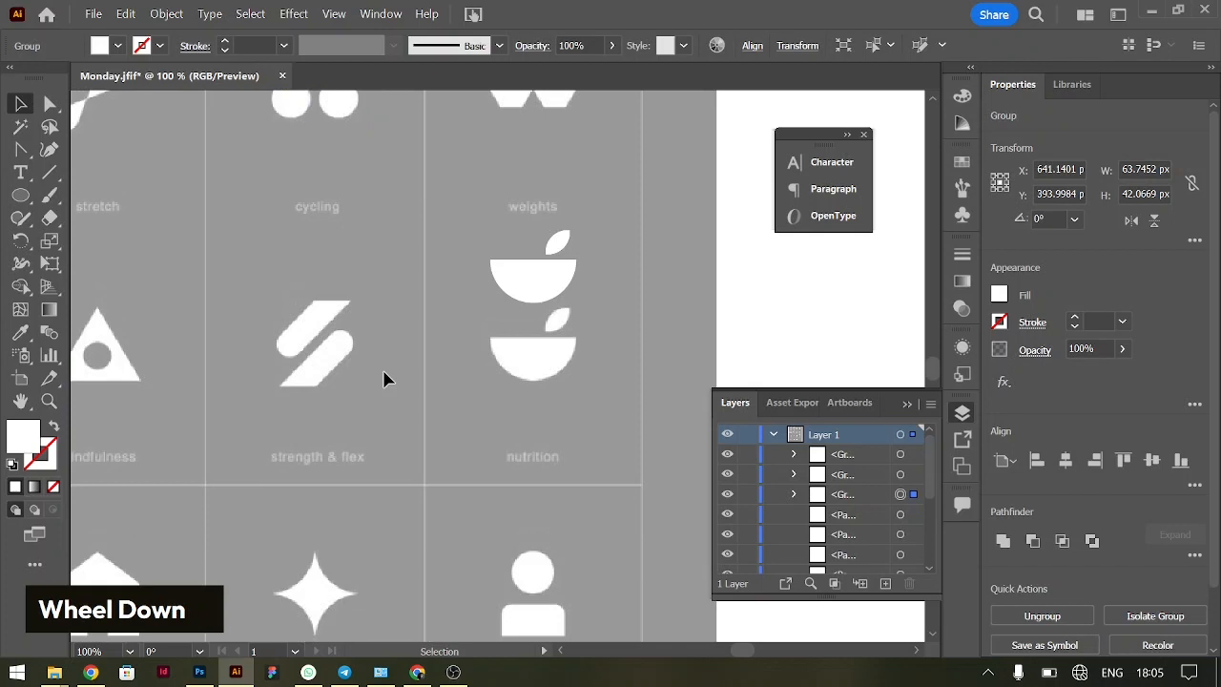
scroll(401, 367, "left", 2)
key("ctrl+equal")
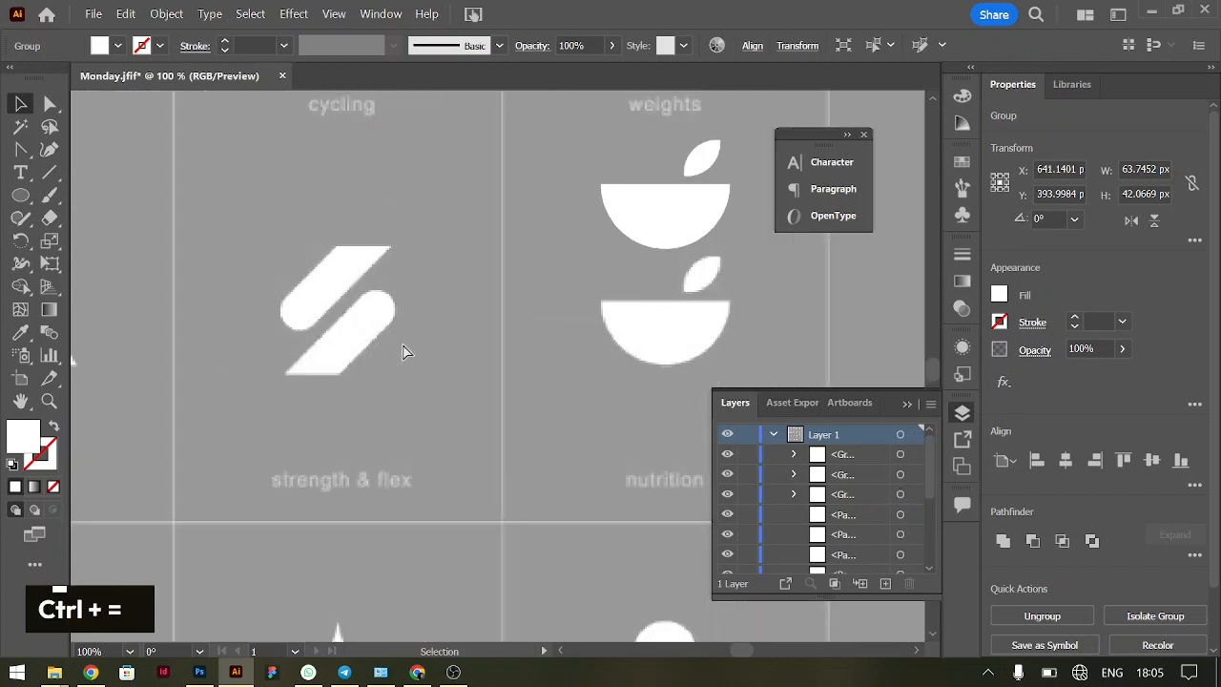
left_click(402, 352)
key("ctrl+equal")
scroll(403, 352, "left", 5)
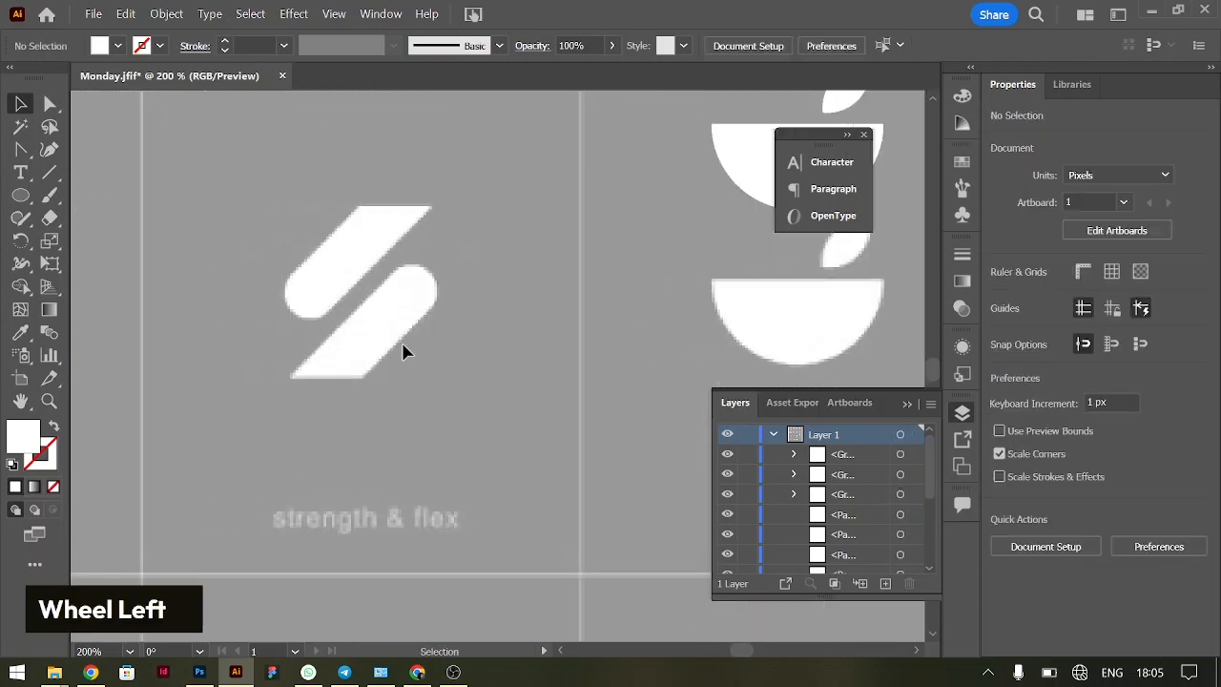
key("ctrl+minus")
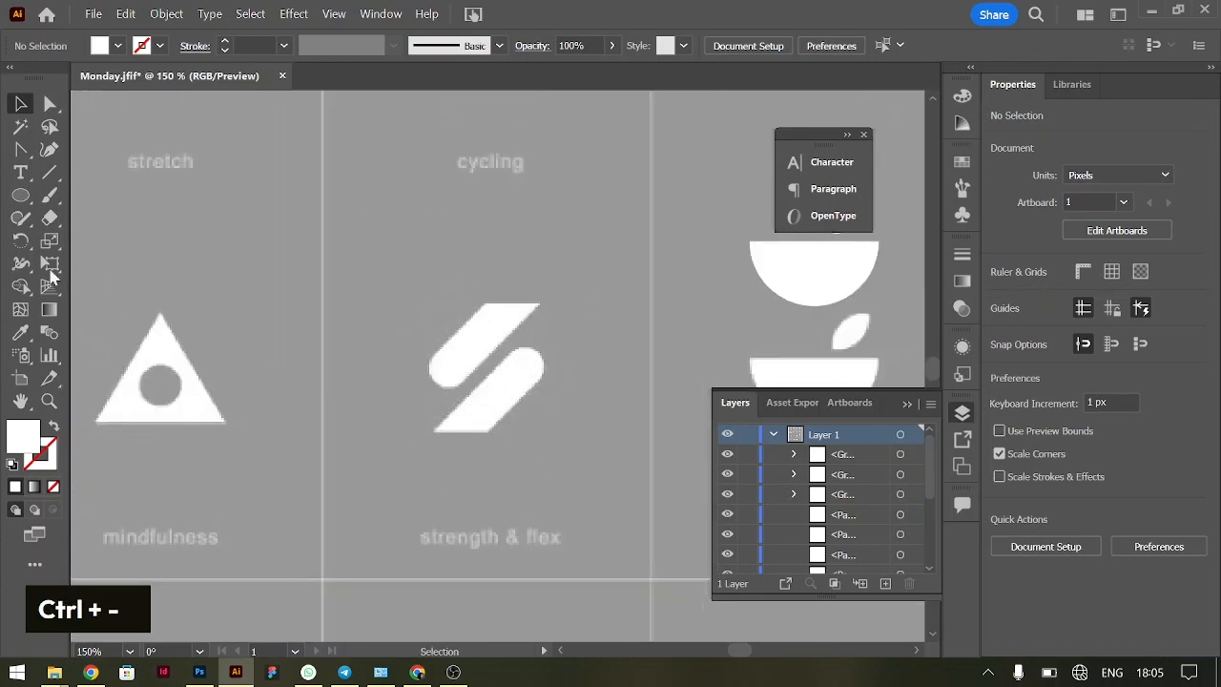
right_click(27, 202)
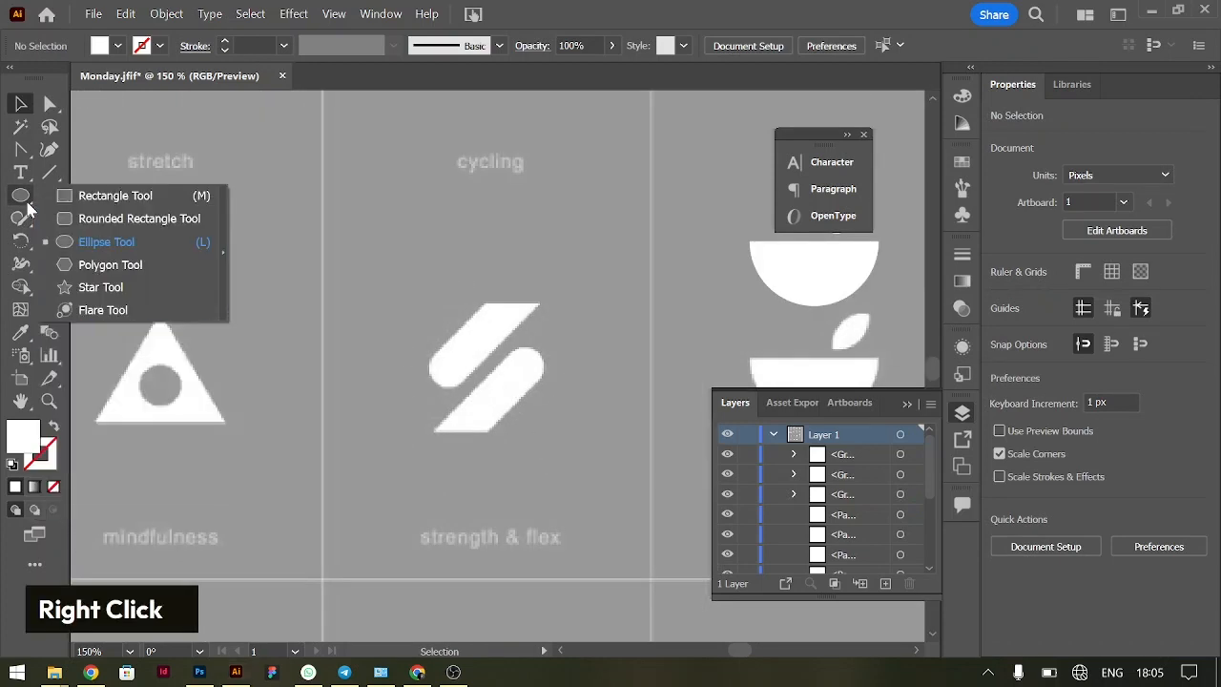
left_click(143, 197)
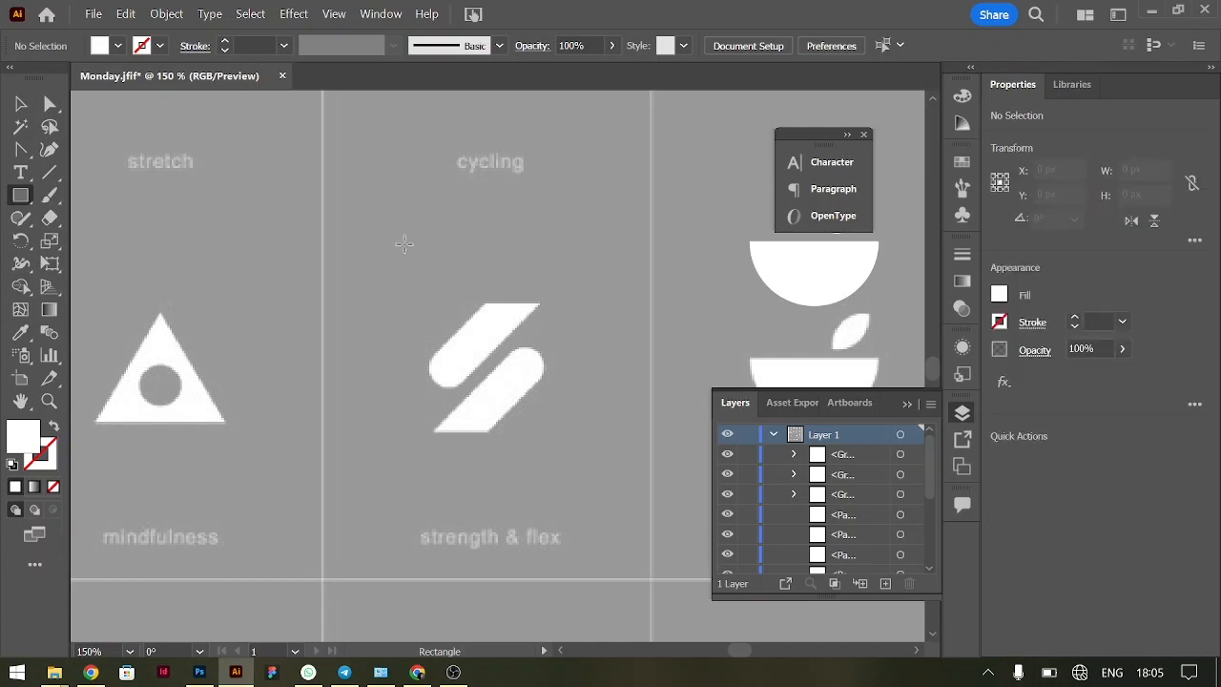
left_click_drag(404, 242, 444, 385)
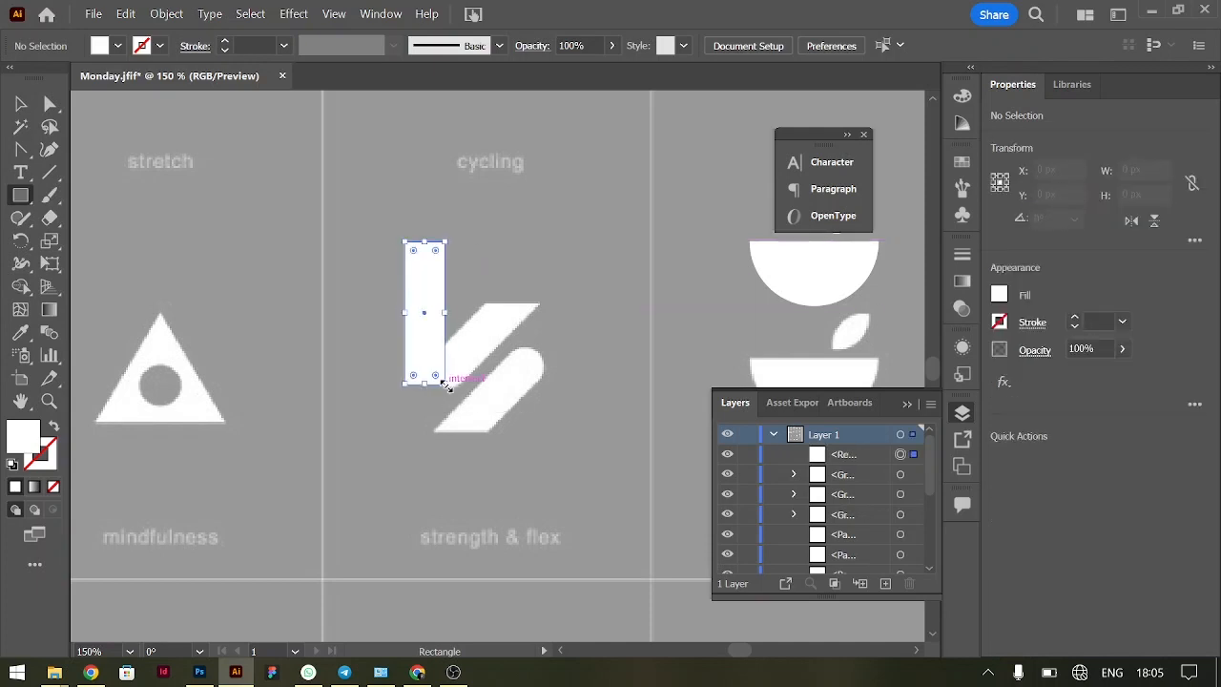
Rotate the rectangle to 315° to match the slant of the strength & flex bars
left_click(21, 103)
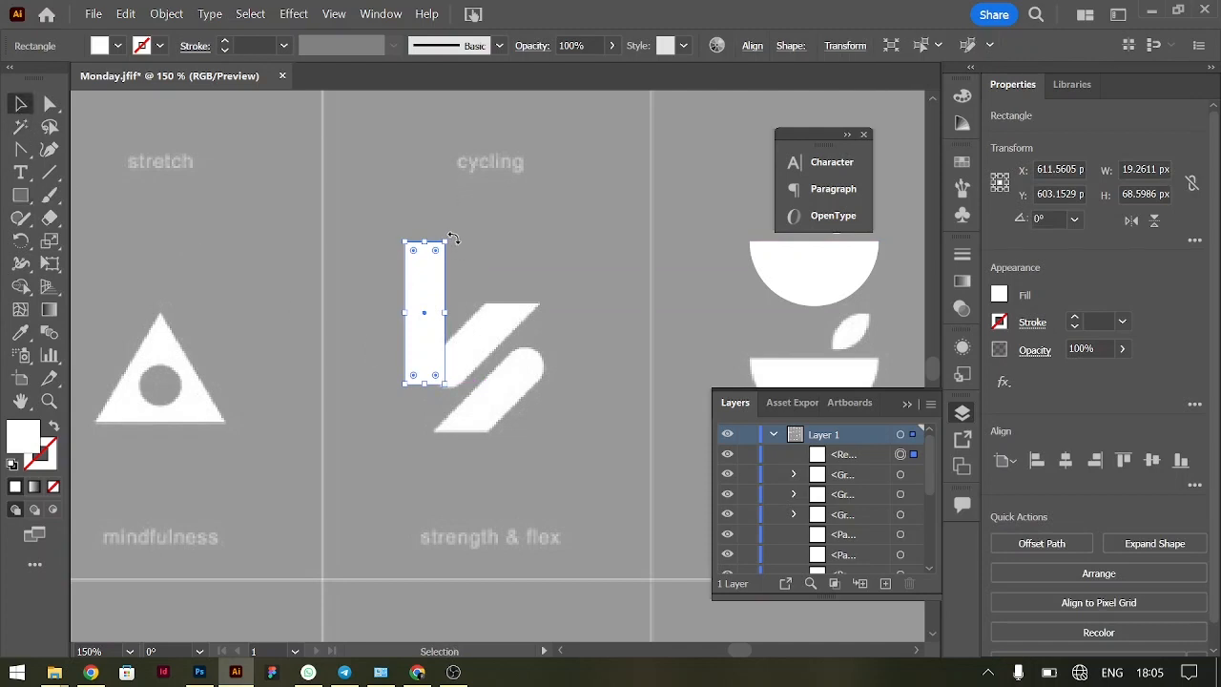
key("shift")
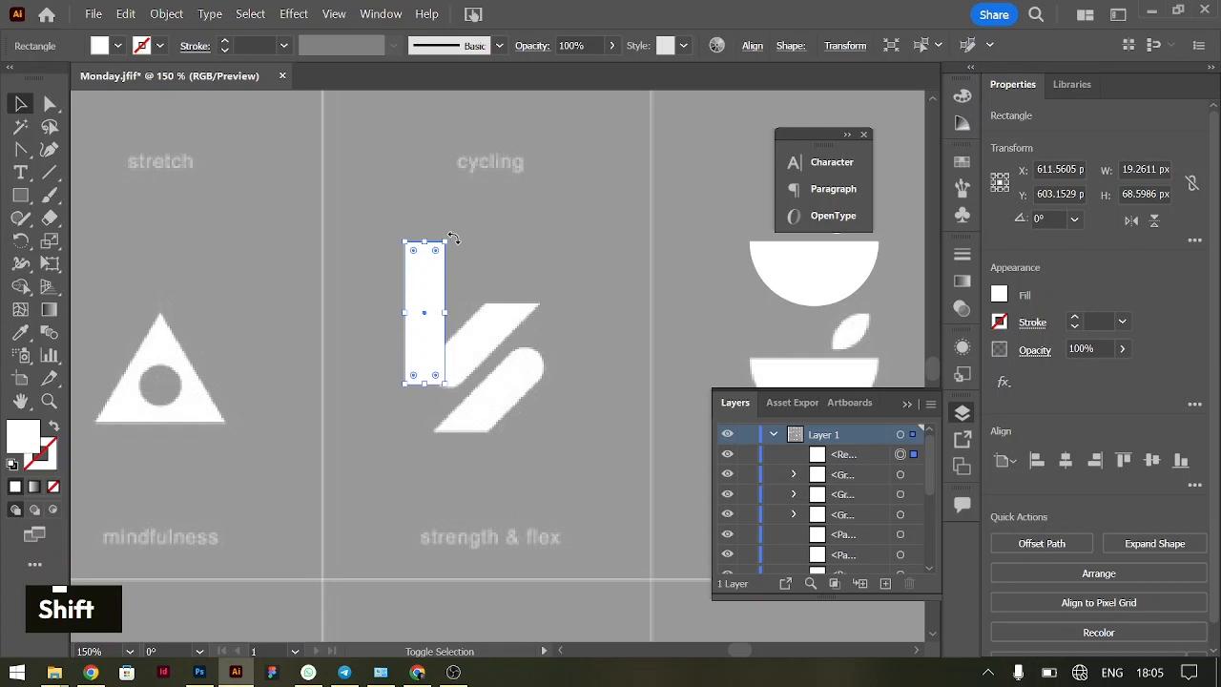
left_click_drag(454, 239, 432, 260)
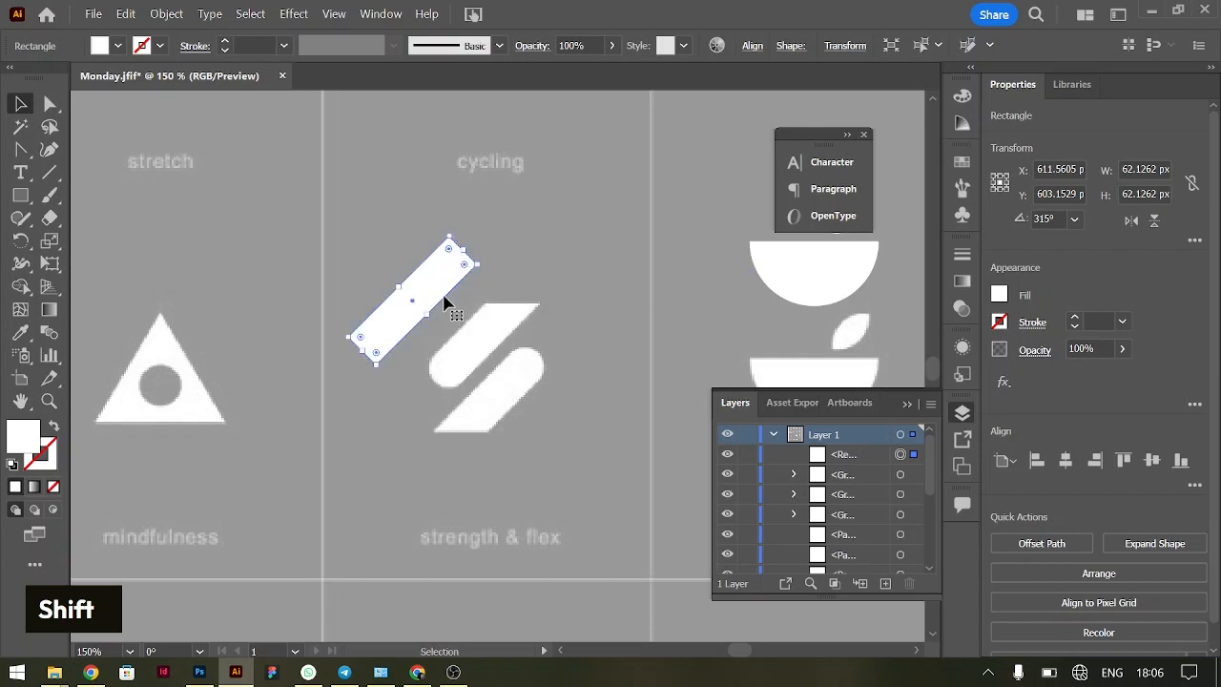
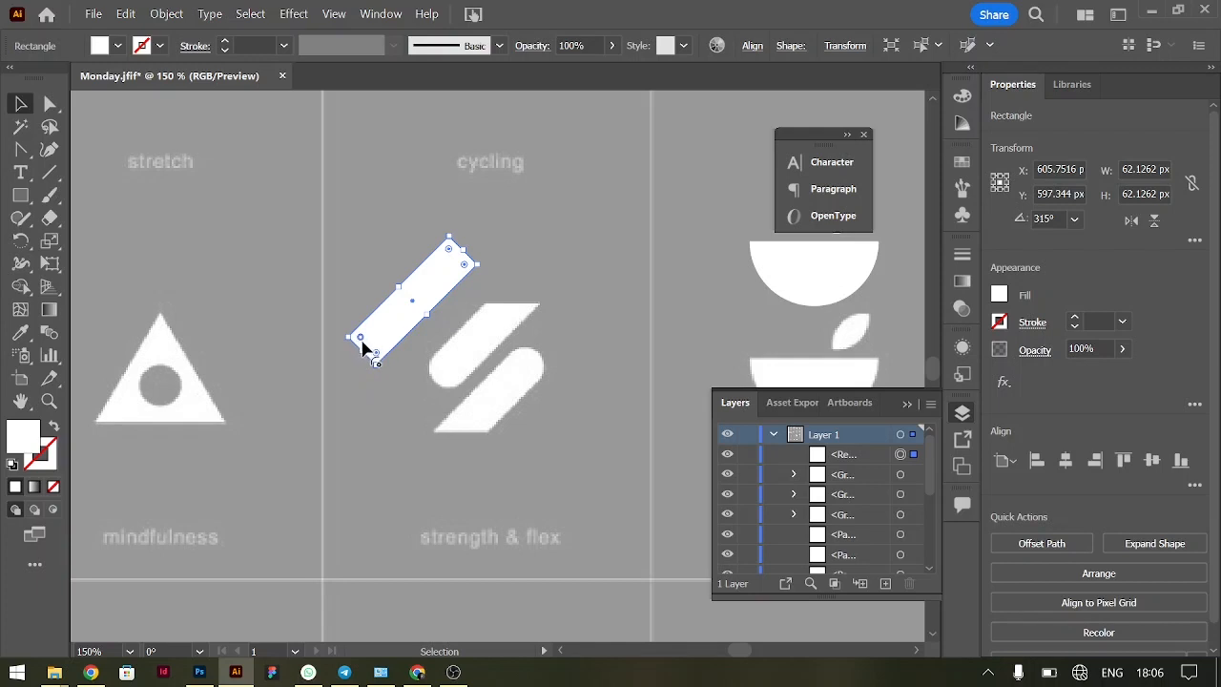
key("ctrl+equal")
key("ctrl+equal")
key("ctrl+equal")
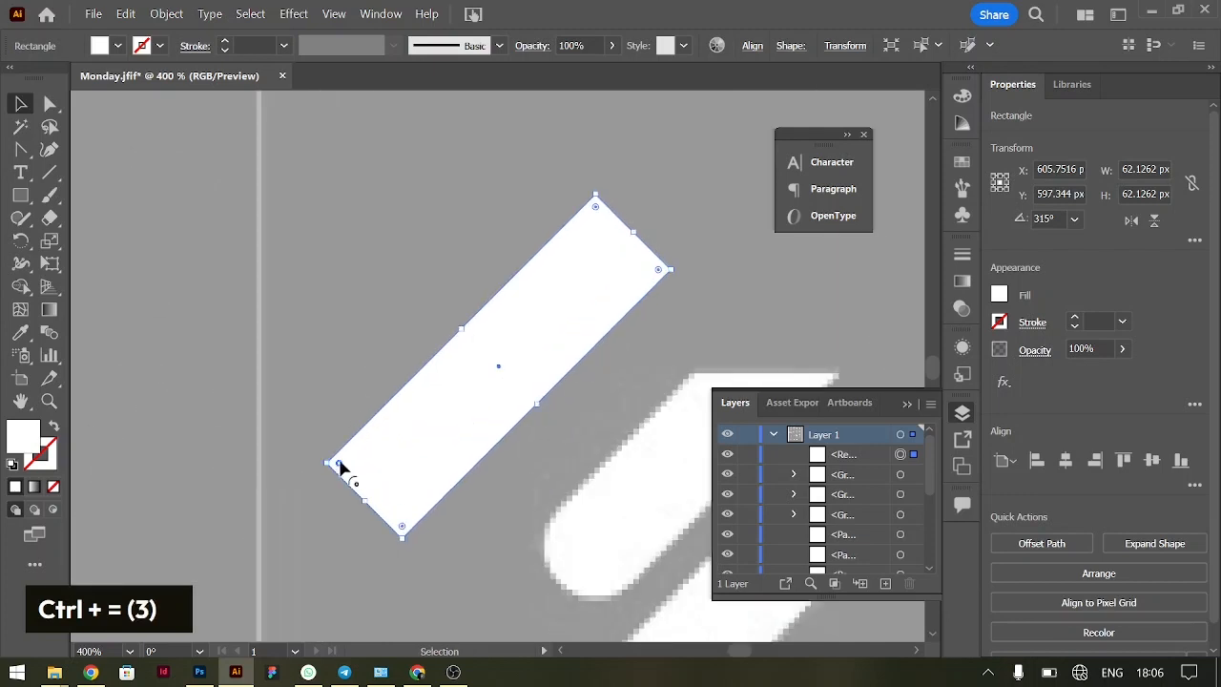
key("shift")
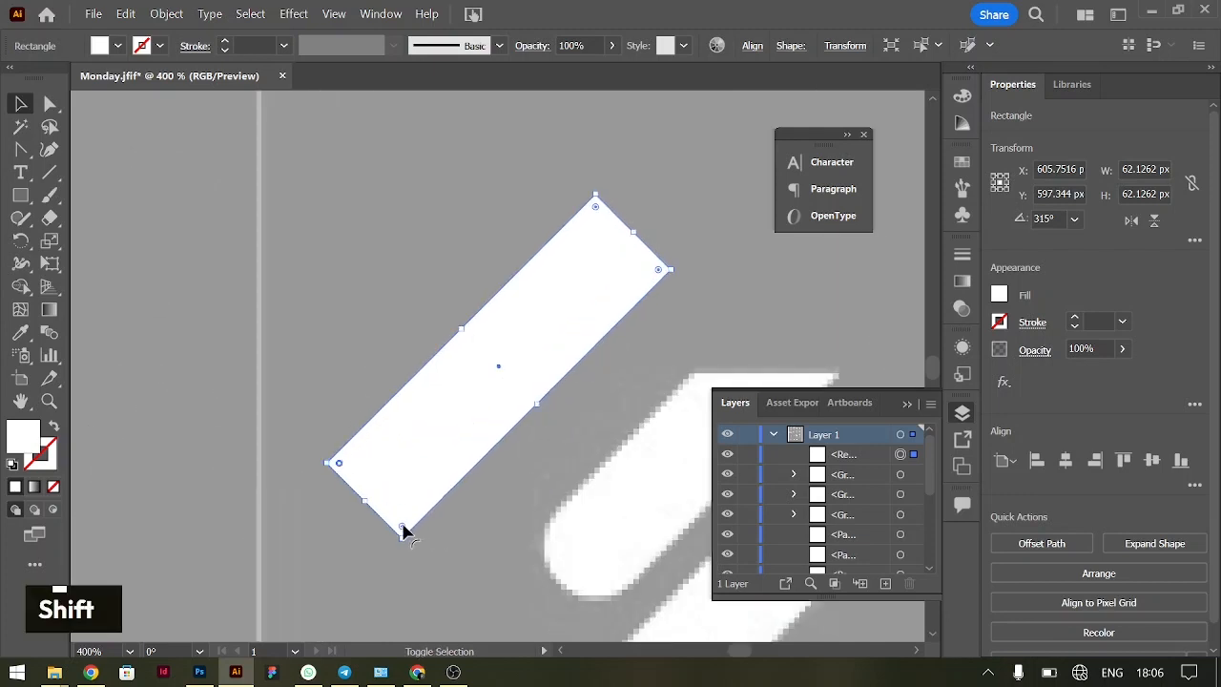
left_click(403, 530, "shift")
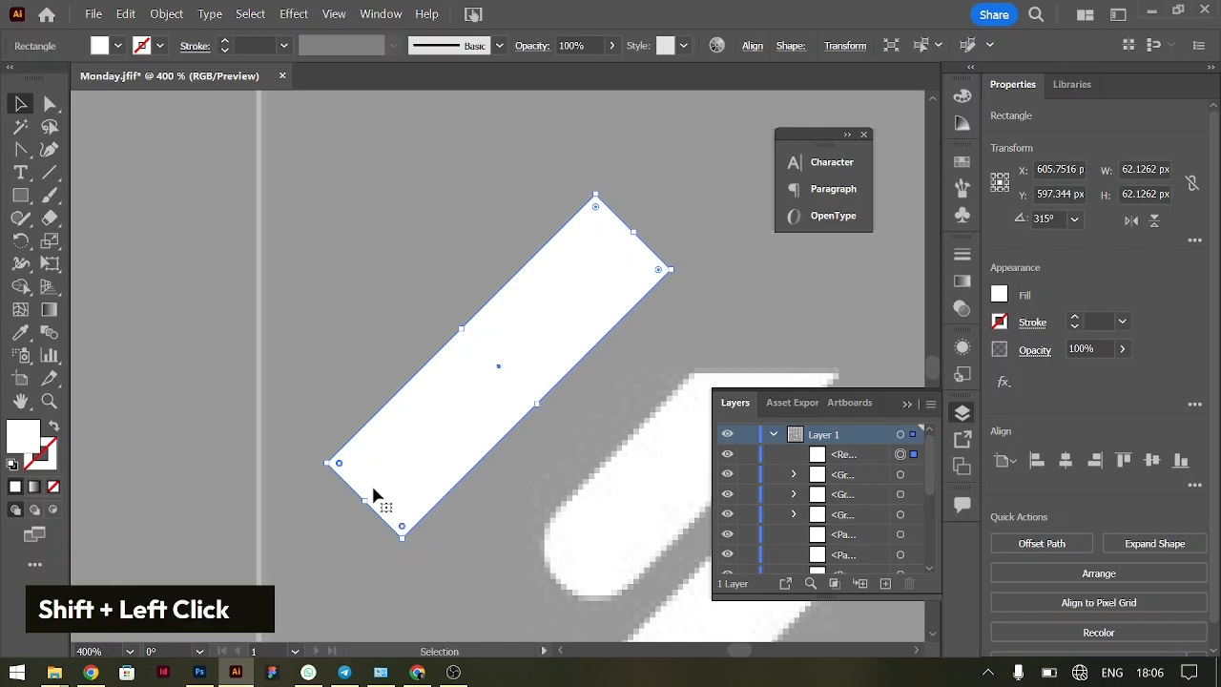
left_click_drag(403, 531, 449, 407)
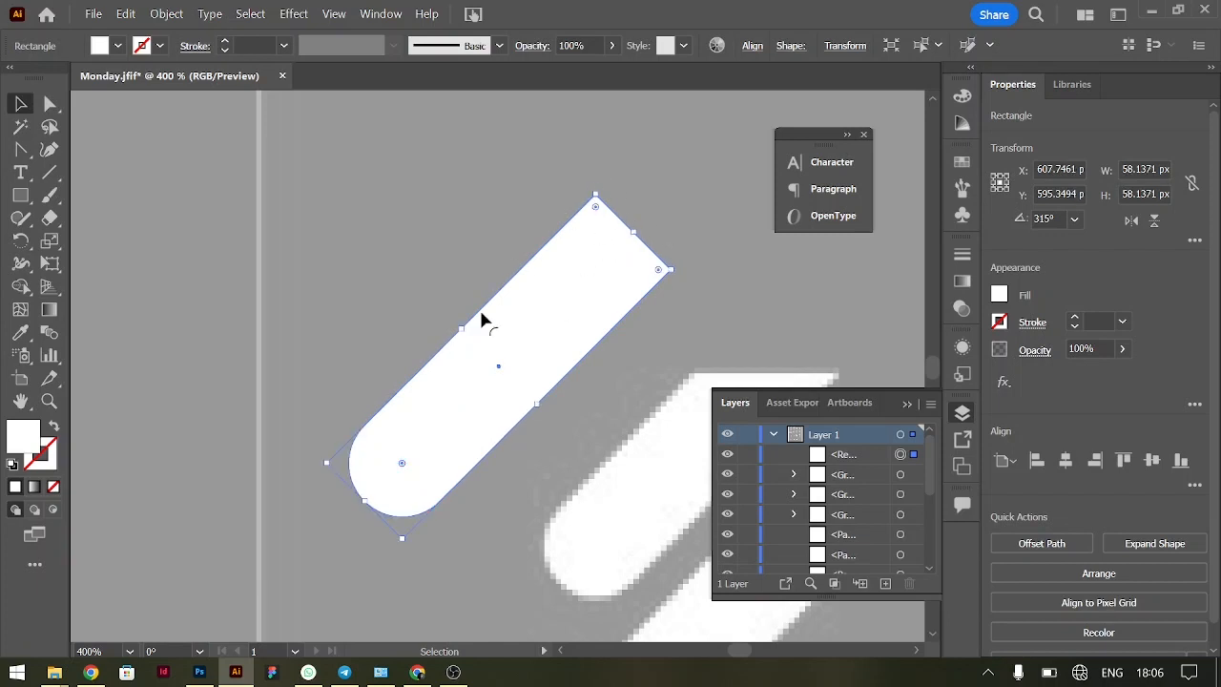
key("ctrl+z")
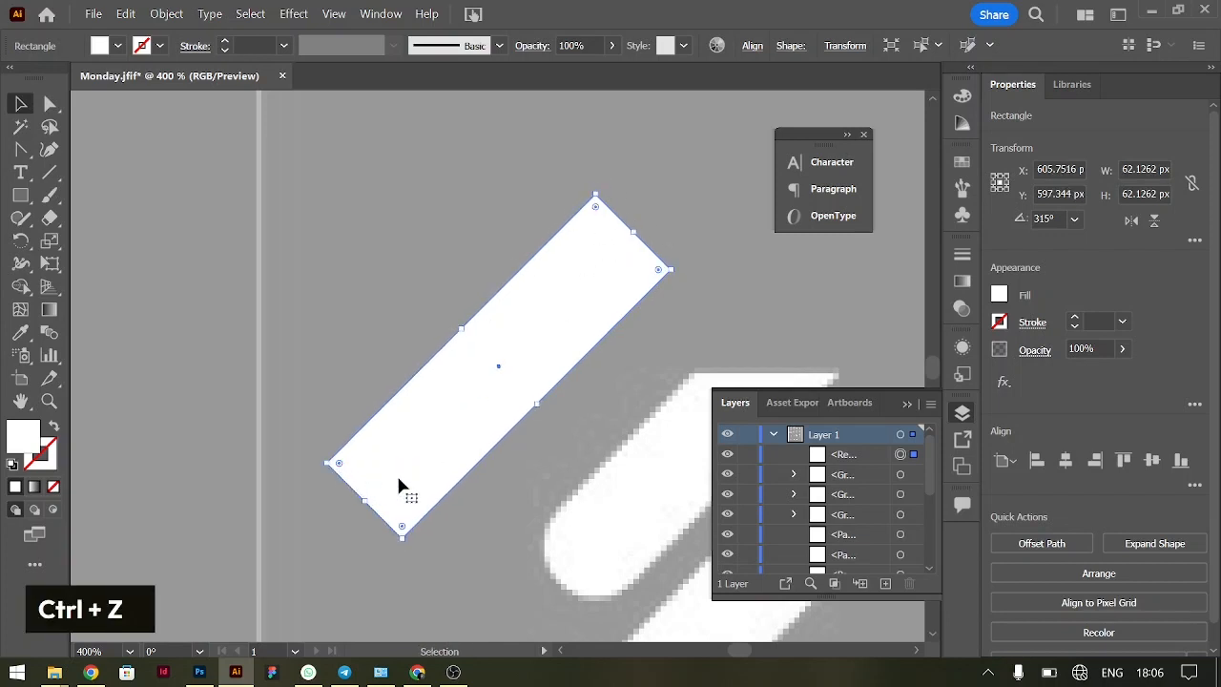
left_click_drag(338, 467, 506, 455)
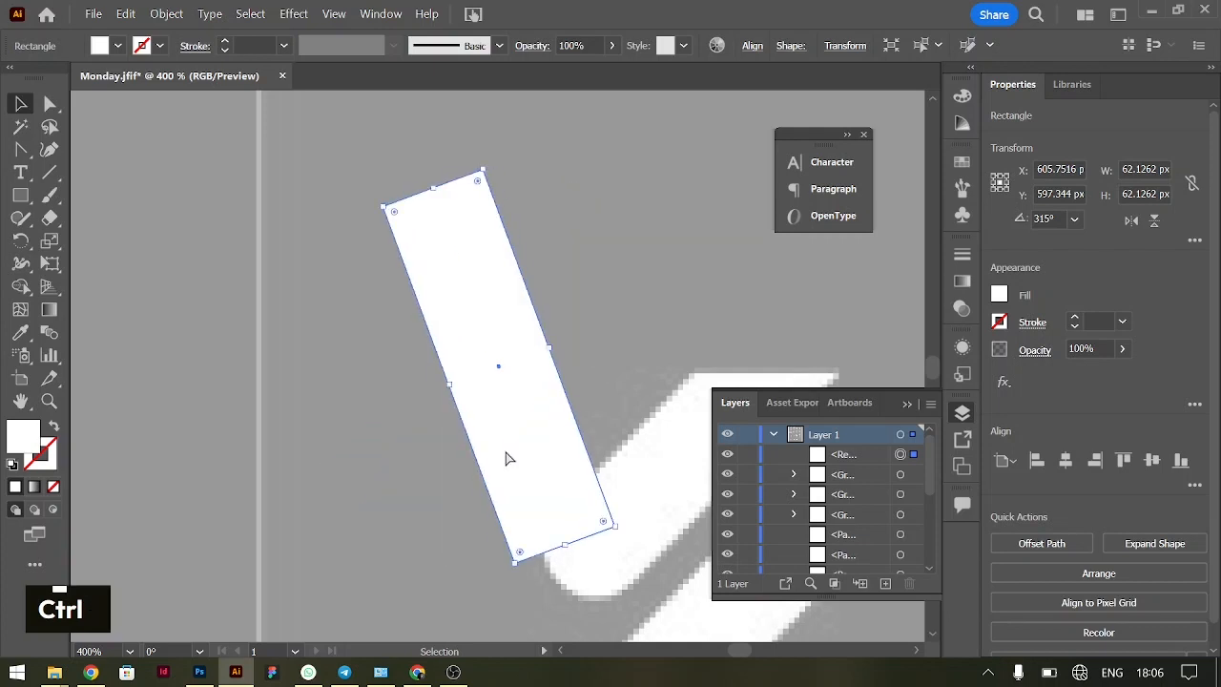
key("ctrl+z")
left_click_drag(342, 468, 494, 440)
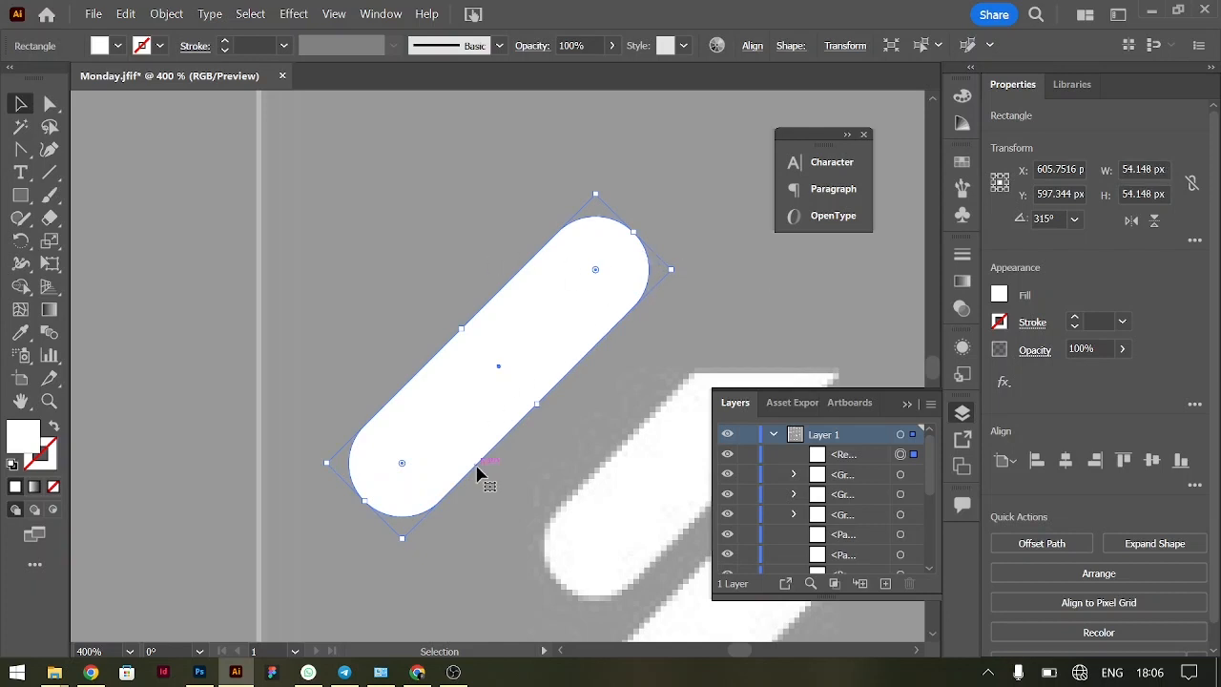
key("ctrl+z")
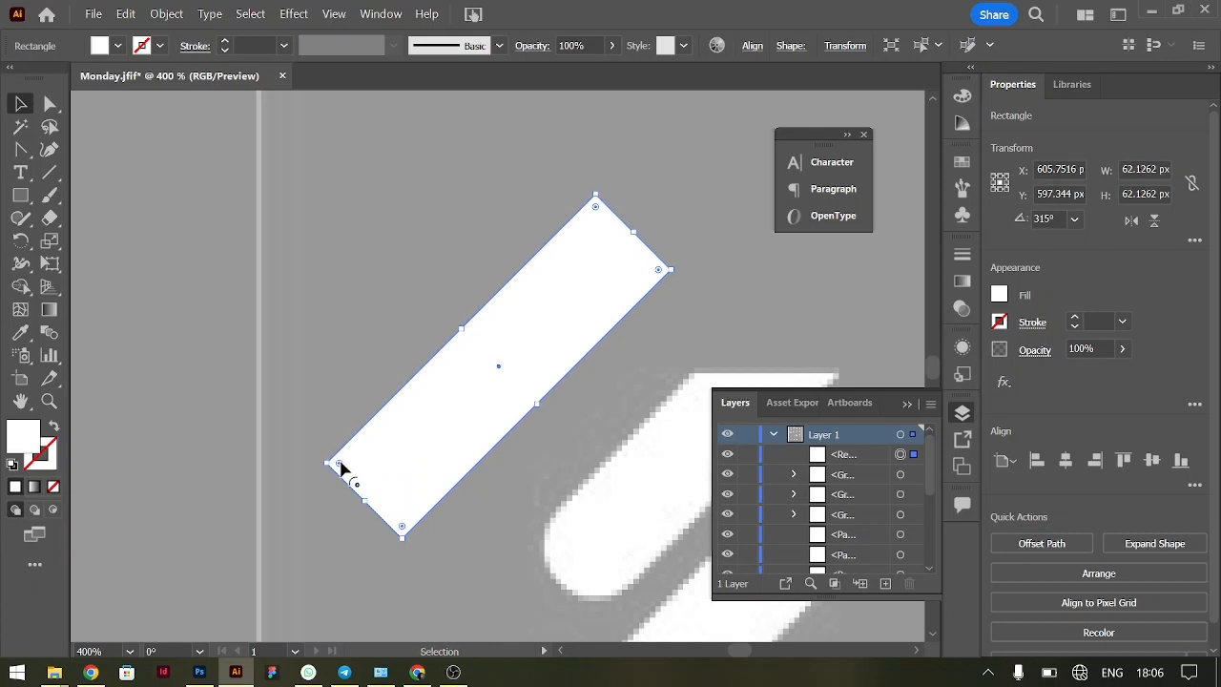
Fully round only the two lower-end corners of the slanted rectangle and position it alongside the upper reference bar
left_click(402, 528, "shift")
left_click_drag(404, 525, 701, 257)
left_click(770, 241)
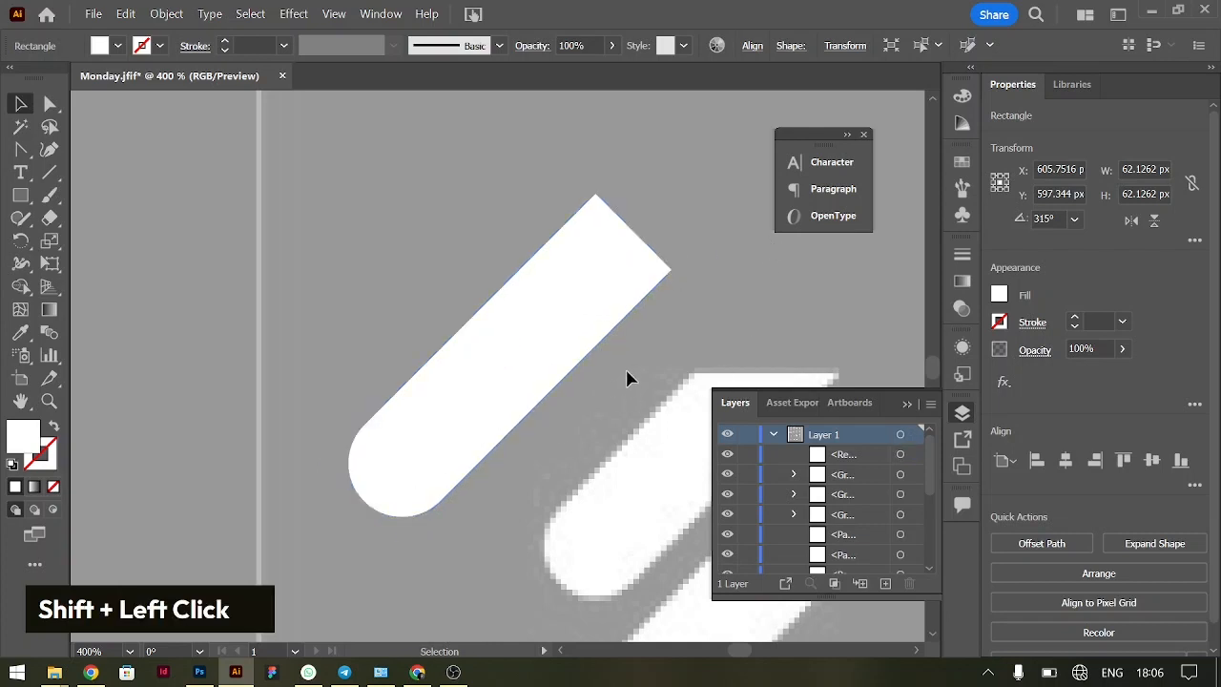
left_click_drag(564, 327, 623, 382)
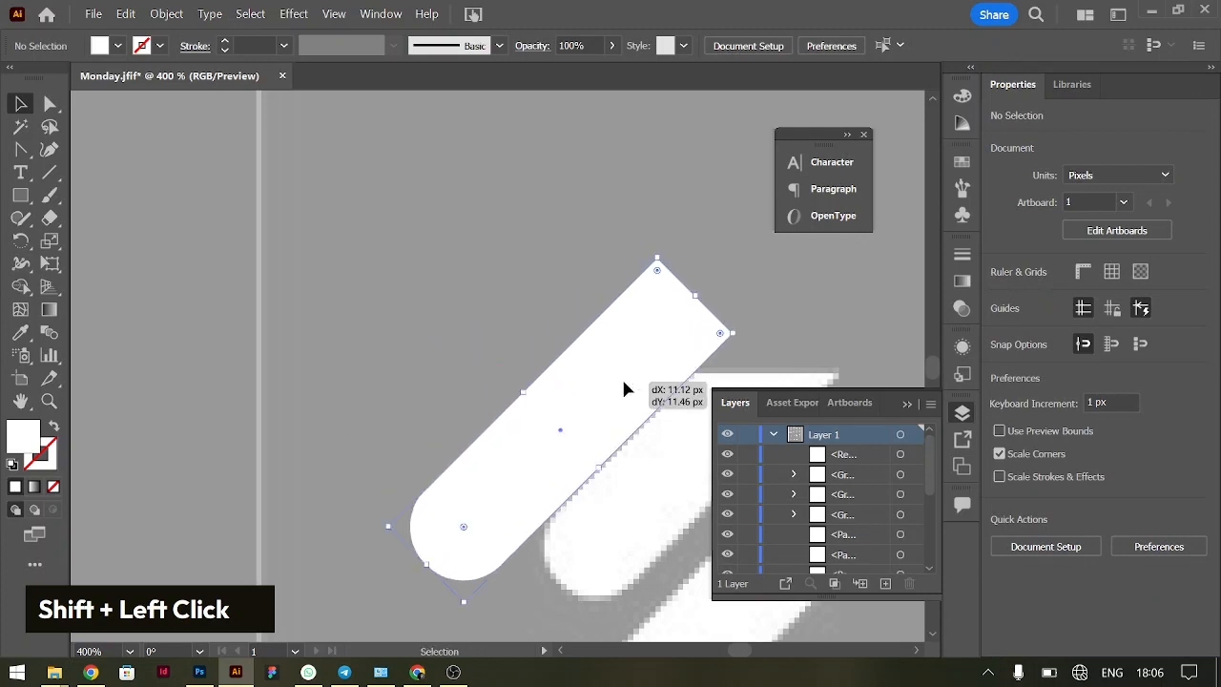
scroll(624, 389, "right", 3)
left_click_drag(610, 436, 438, 424)
Draw a horizontal line about 49 px long level with the icon's upper edge and remove the bar's part above it with Shape Builder
left_click(50, 171)
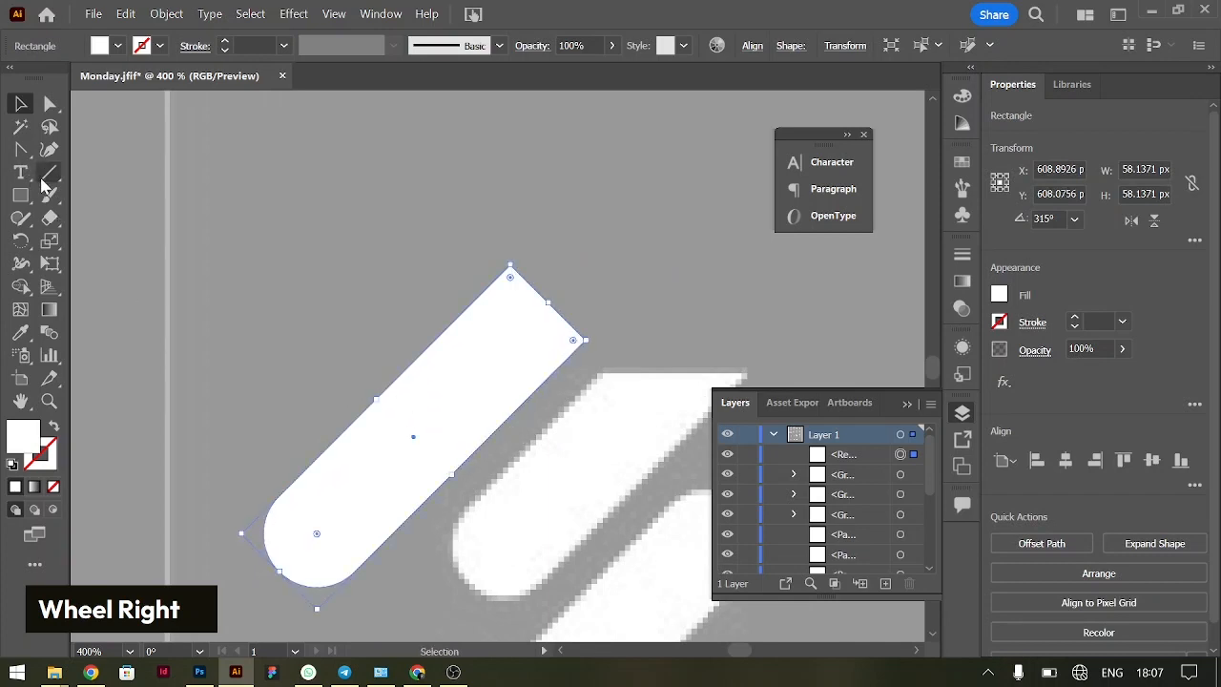
left_click_drag(621, 374, 351, 382)
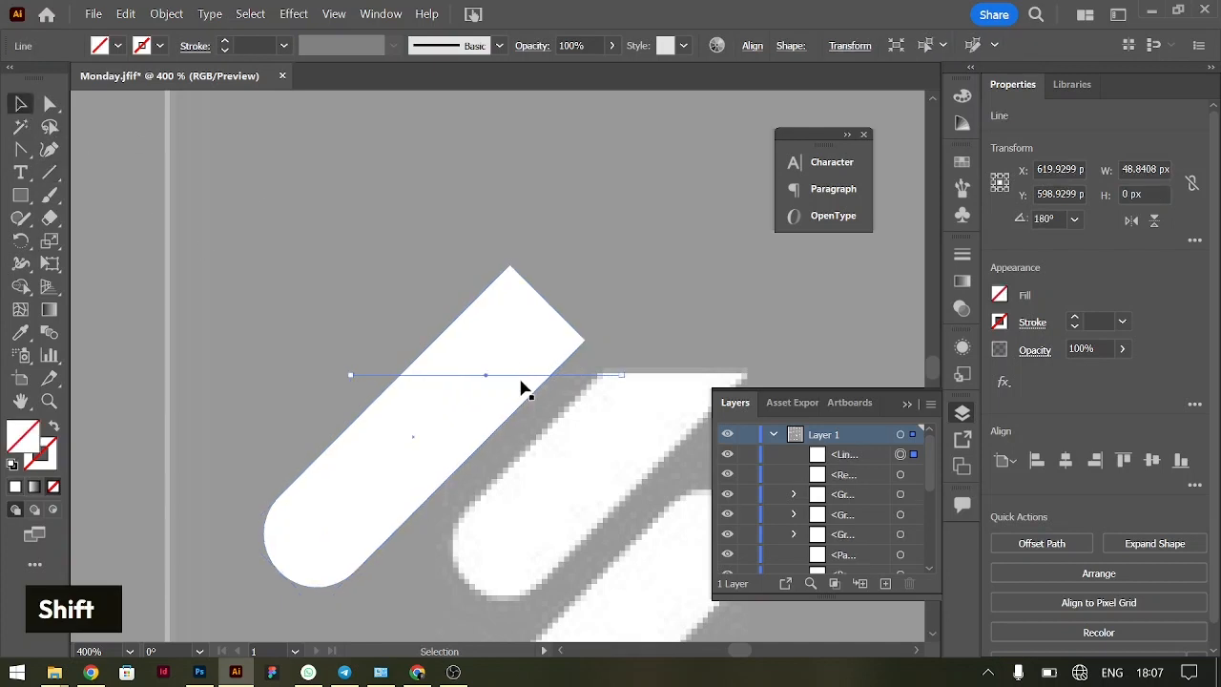
left_click(420, 366, "shift")
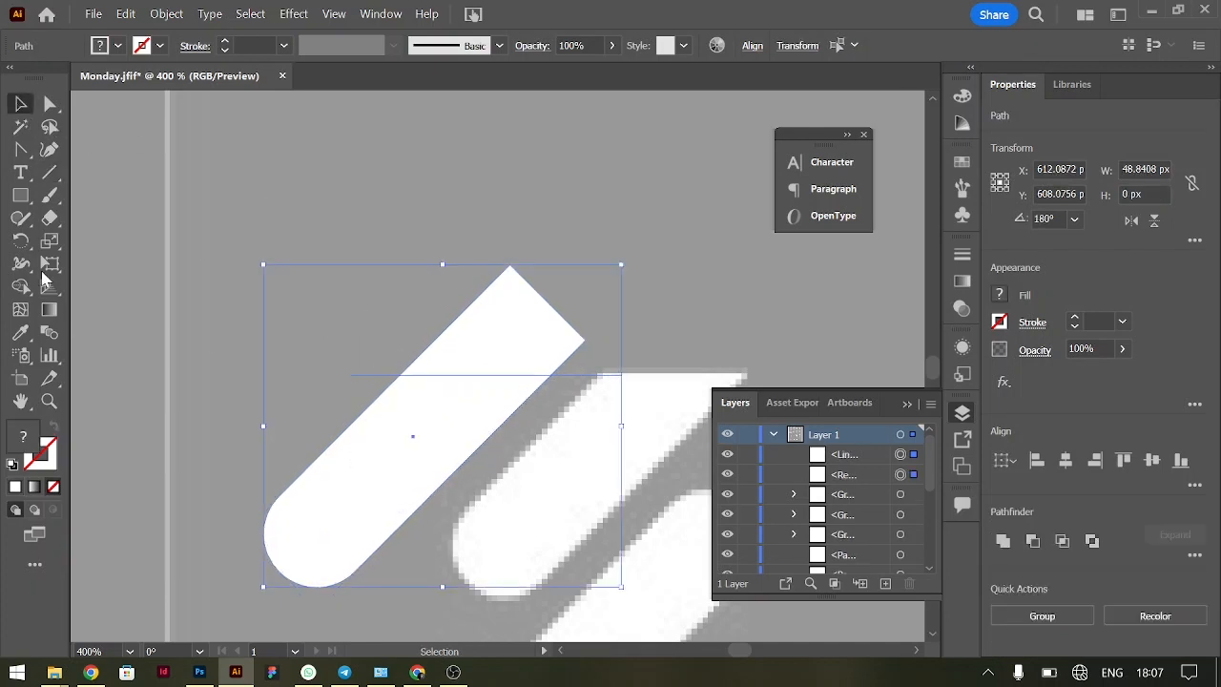
left_click(20, 286)
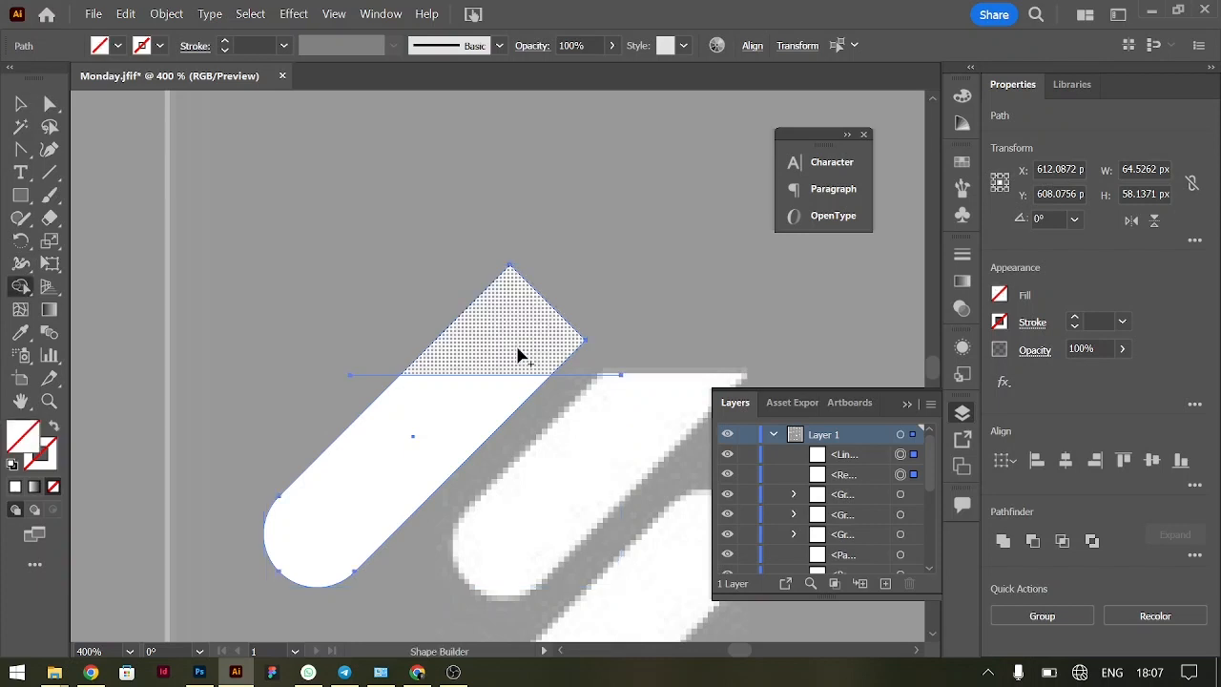
left_click(511, 346, "alt")
left_click(20, 103)
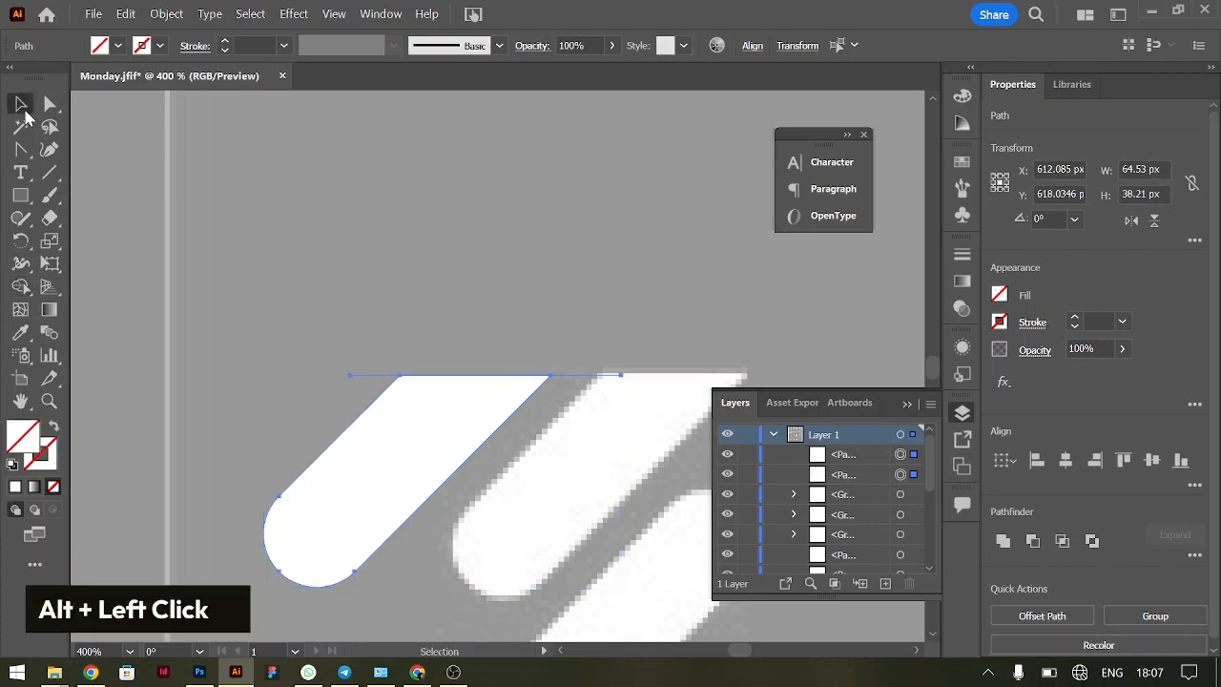
double_click(526, 321)
Move the trimmed bar onto the upper reference bar and place a copy over the lower one
left_click_drag(594, 427, 627, 445)
key("ctrl+minus")
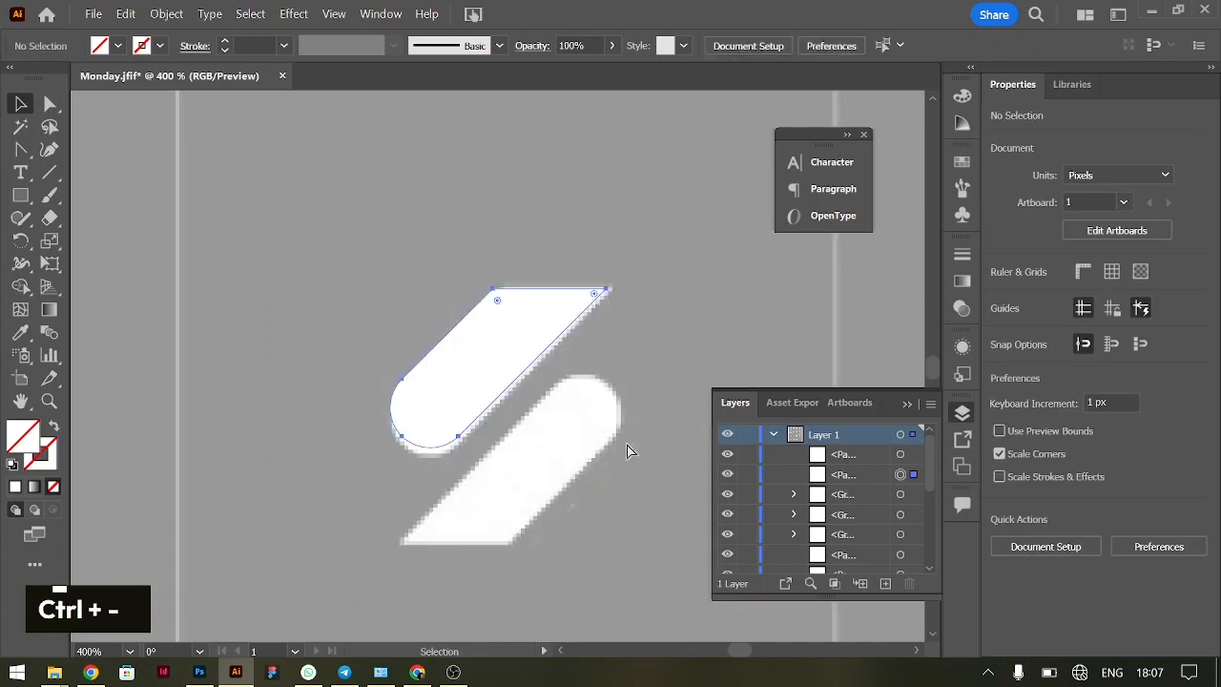
left_click(506, 349)
left_click_drag(506, 350, 575, 439)
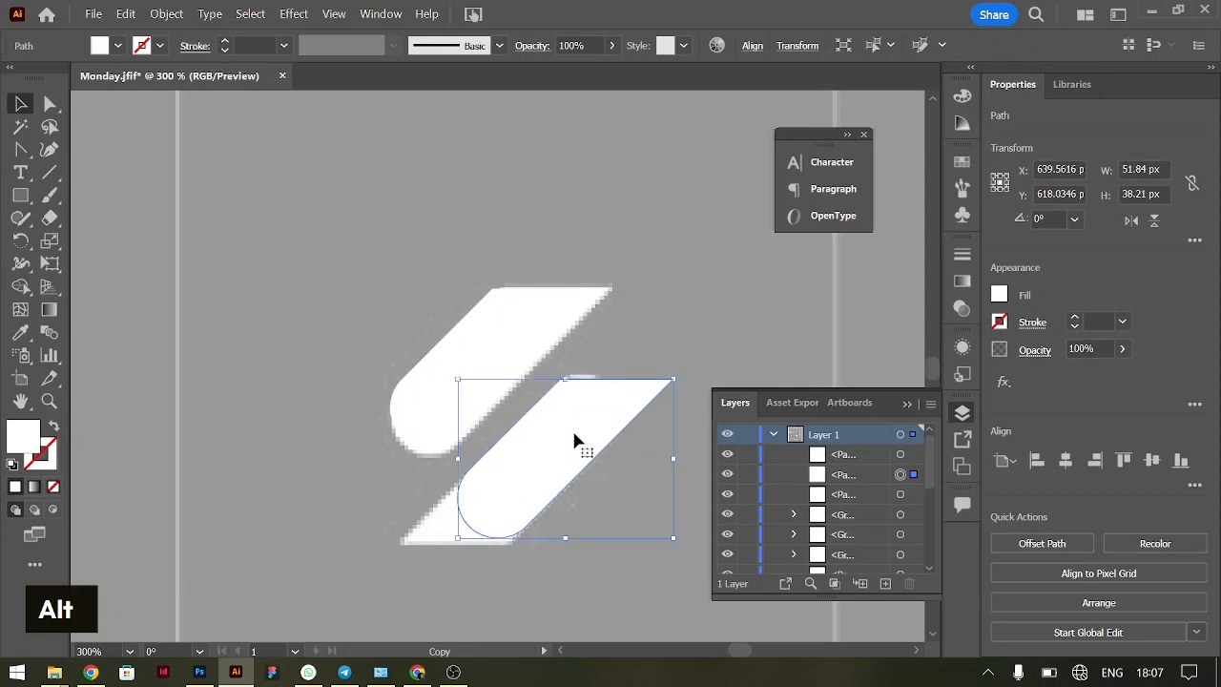
right_click(575, 438)
mouse_move(640, 553)
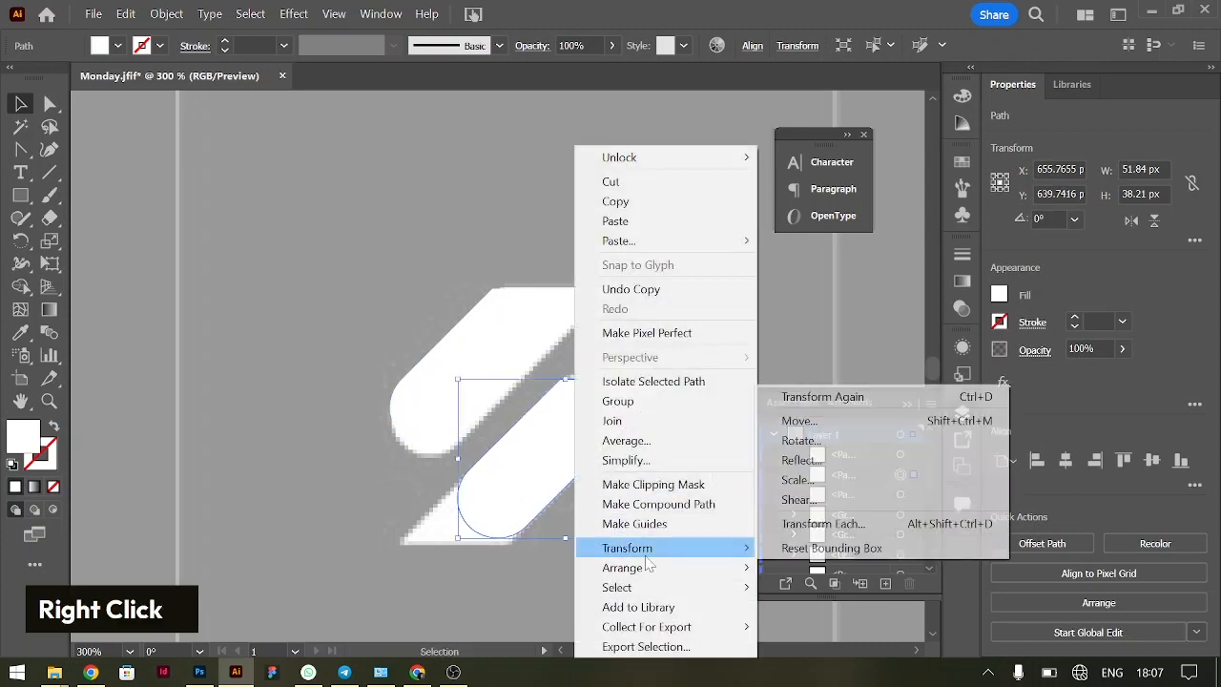
left_click(834, 467)
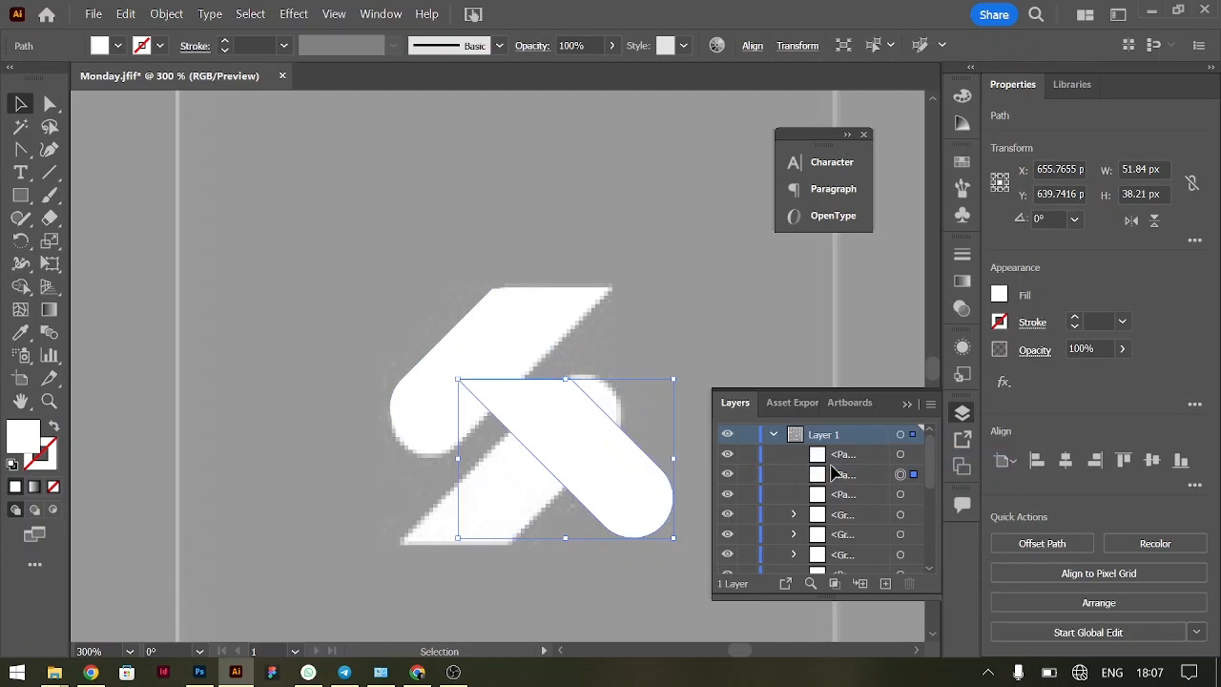
left_click(722, 242)
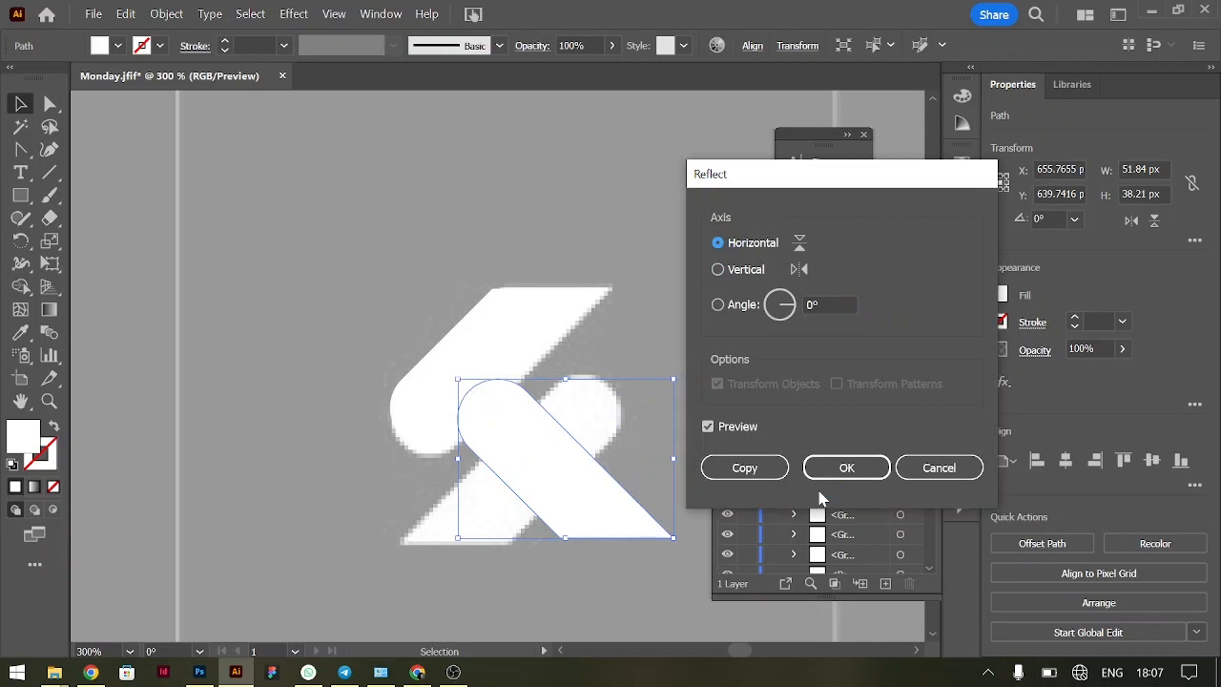
left_click(717, 270)
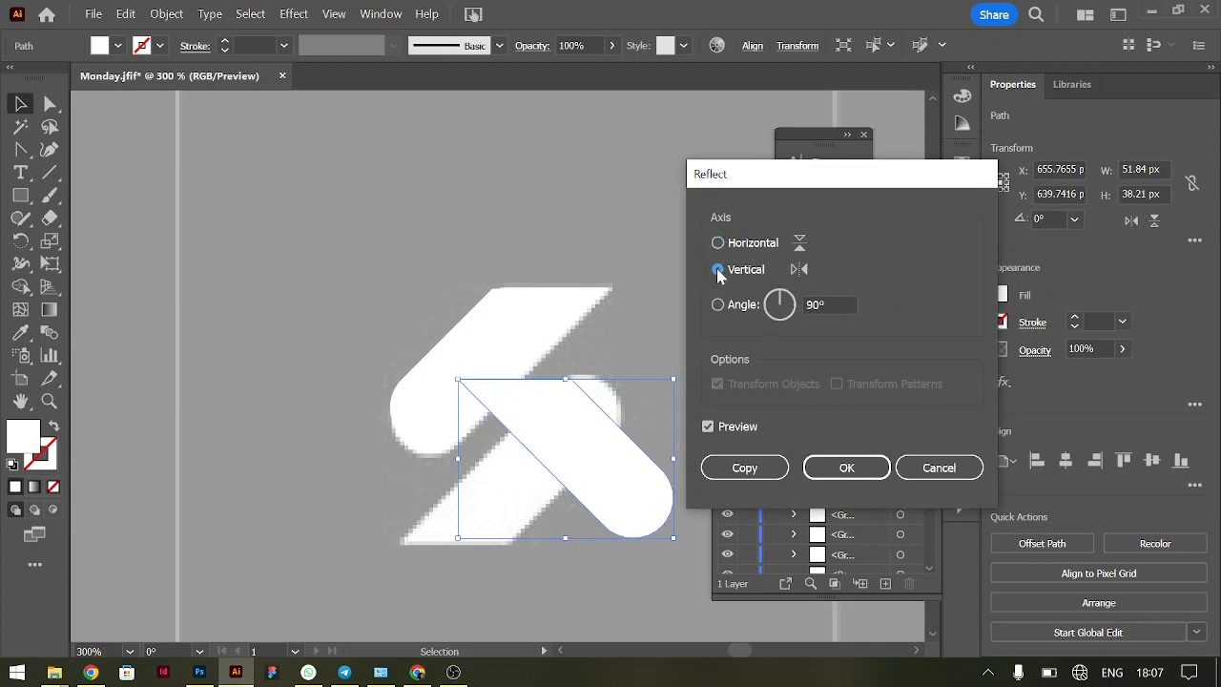
left_click(939, 467)
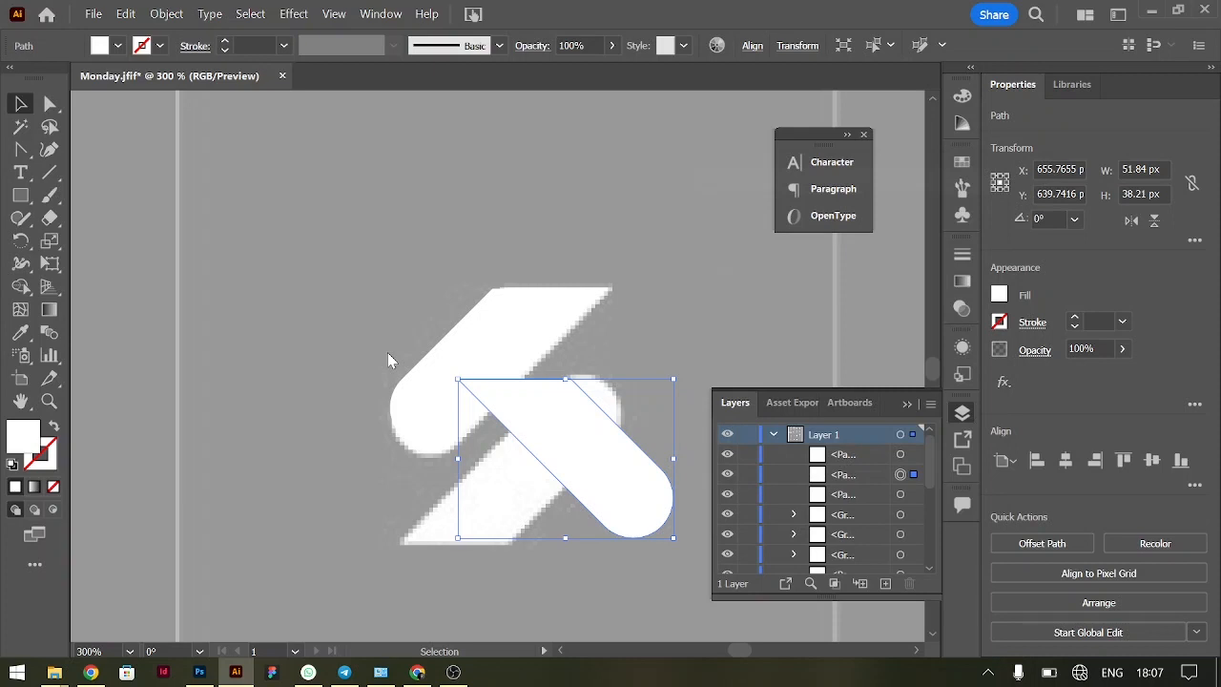
left_click_drag(687, 382, 378, 524)
key("ctrl+z")
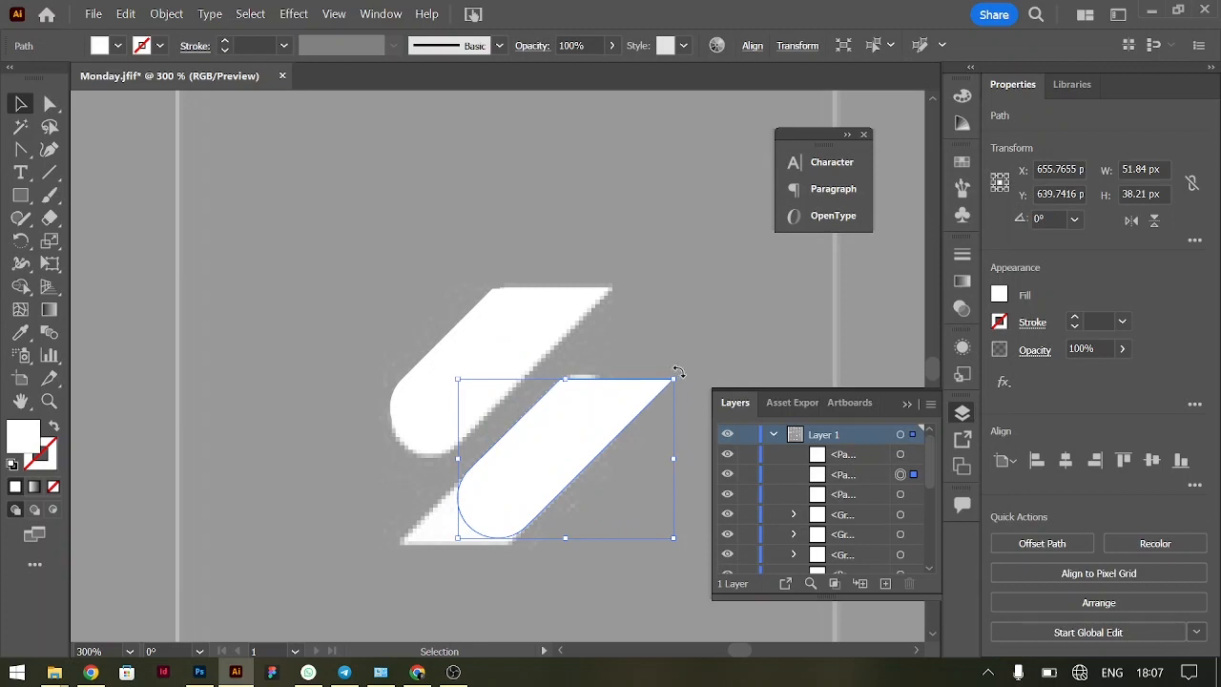
Rotate the copied bar by 180° and align it with the lower bar of the strength & flex icon
key("shift")
left_click_drag(678, 372, 469, 504)
left_click_drag(571, 474, 525, 474)
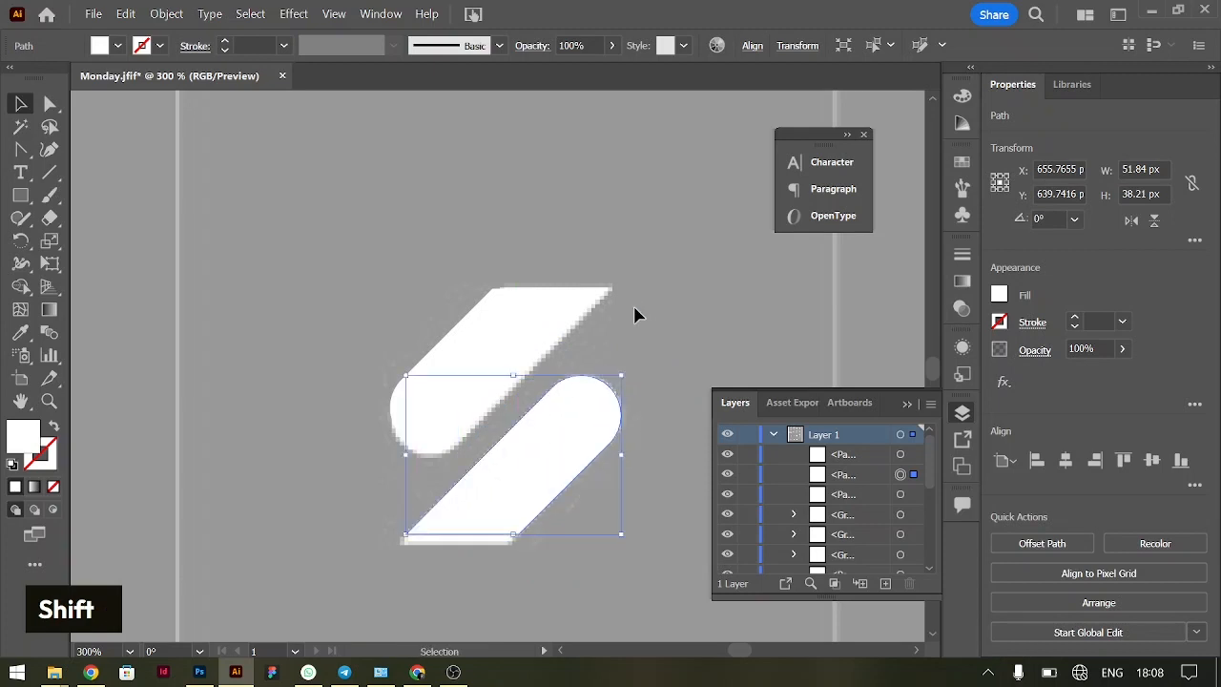
Move both traced bars up above the strength & flex reference icon
key("ctrl+0")
left_click(767, 282)
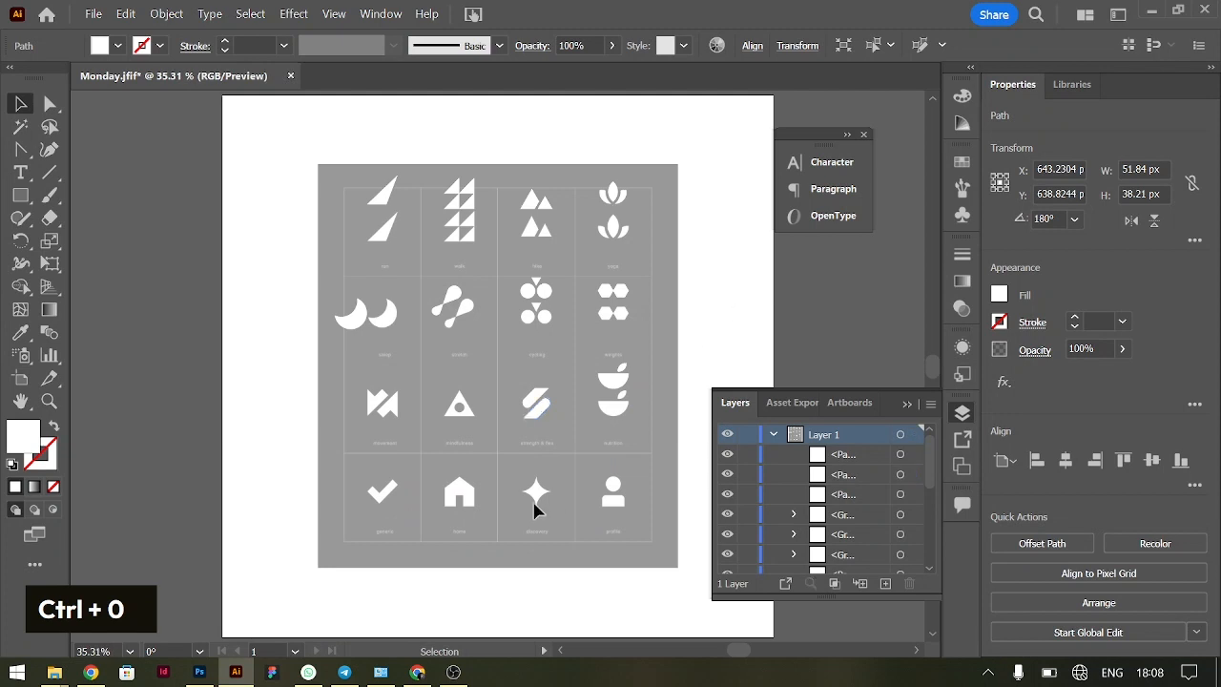
left_click_drag(512, 373, 537, 366)
left_click(456, 300)
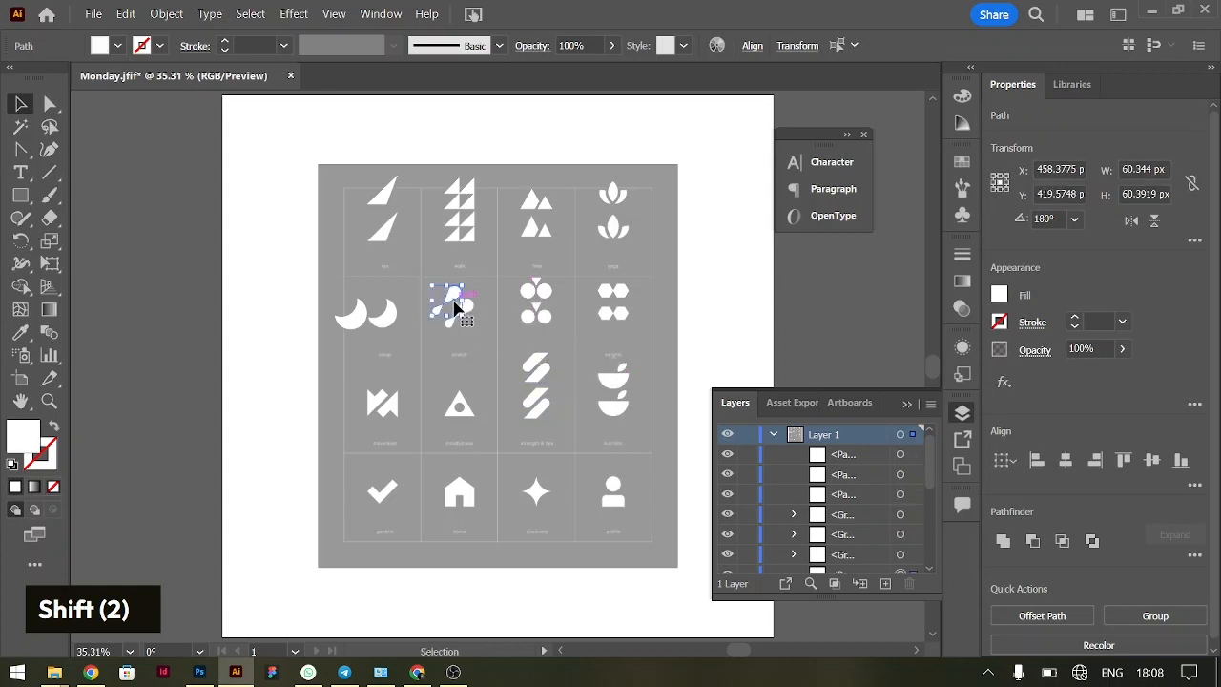
left_click(479, 346)
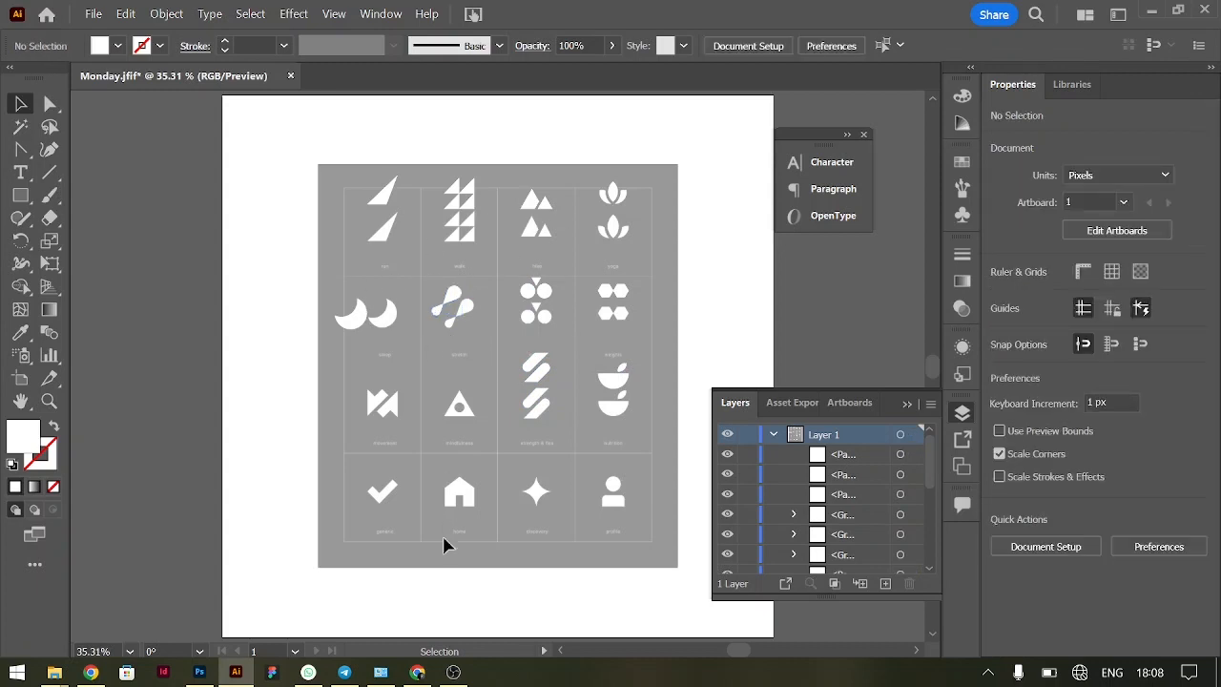